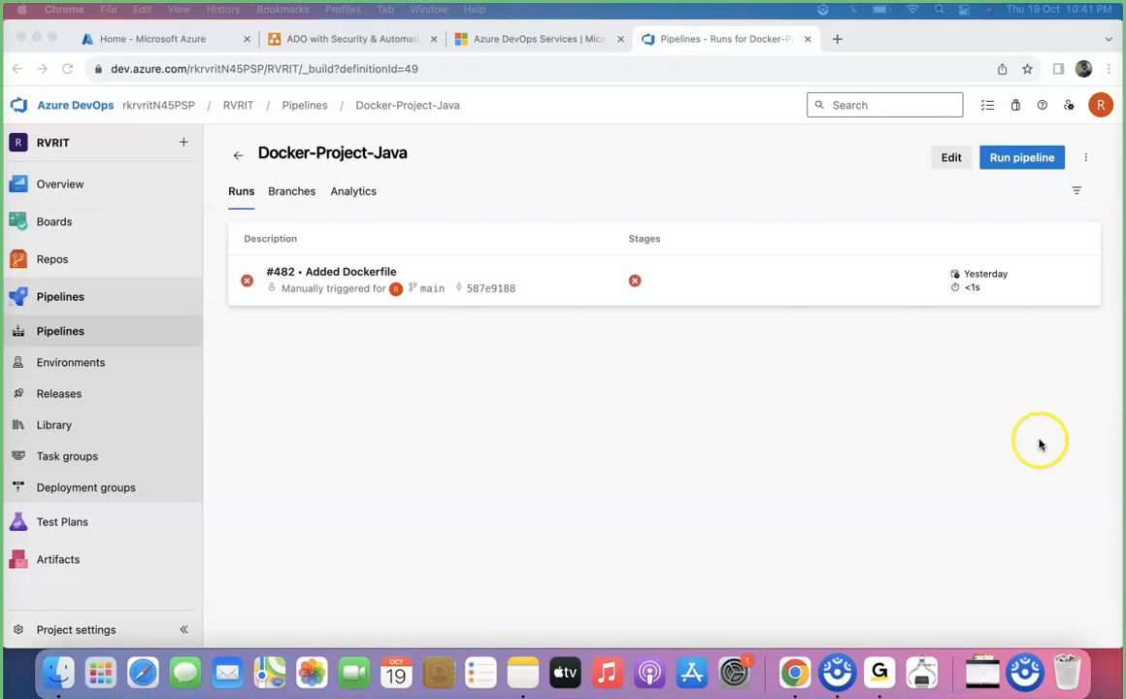
Launch Visual Studio Code through a Spotlight search
left_click(621, 402)
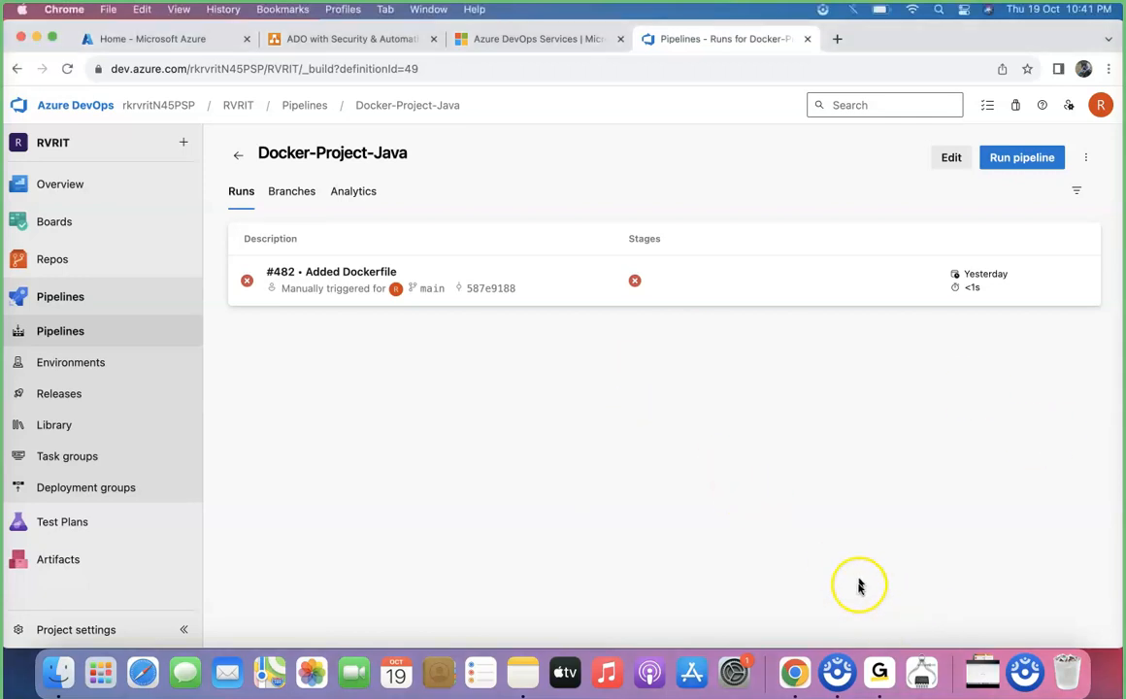
left_click(939, 9)
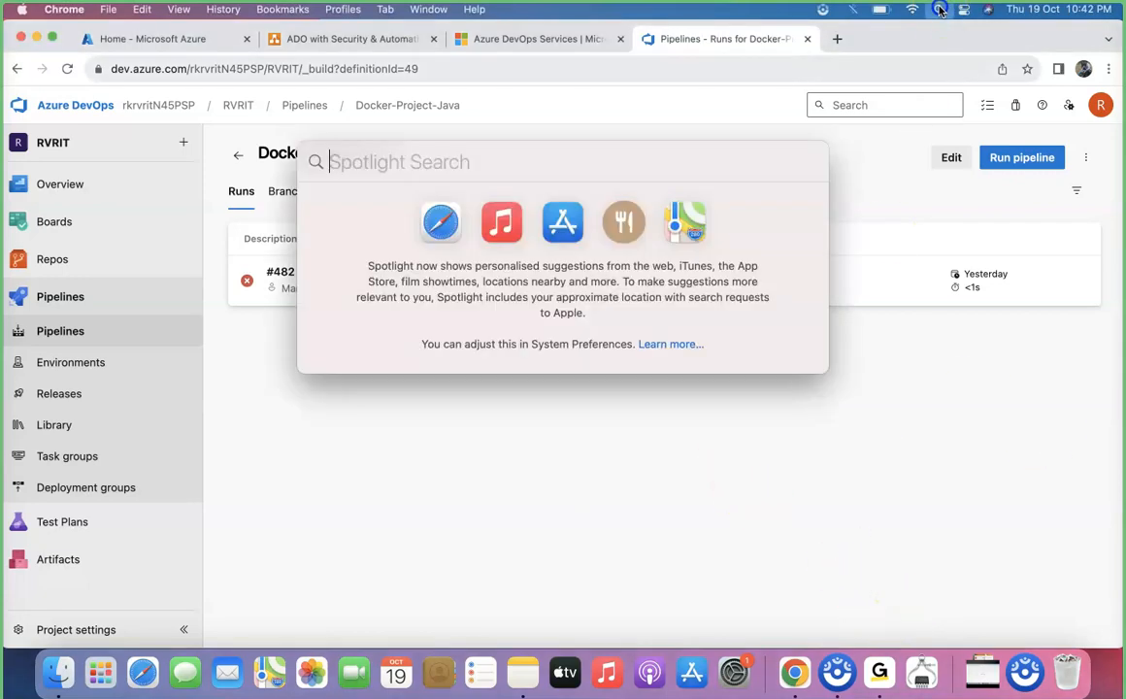
type("vis")
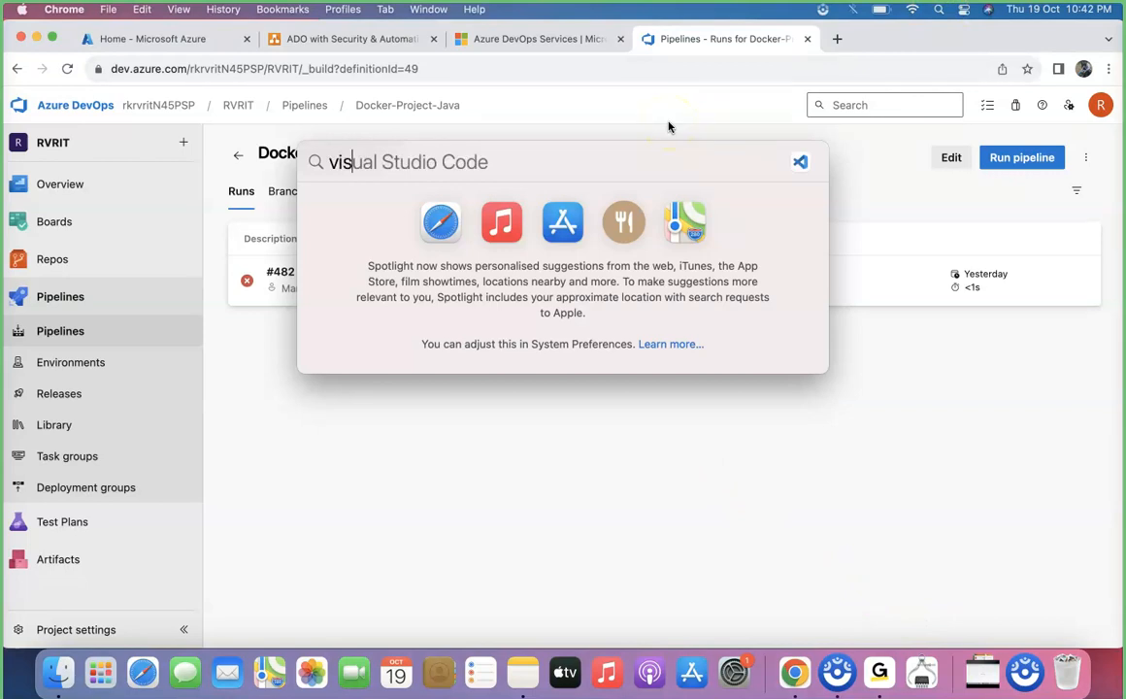
key("Return")
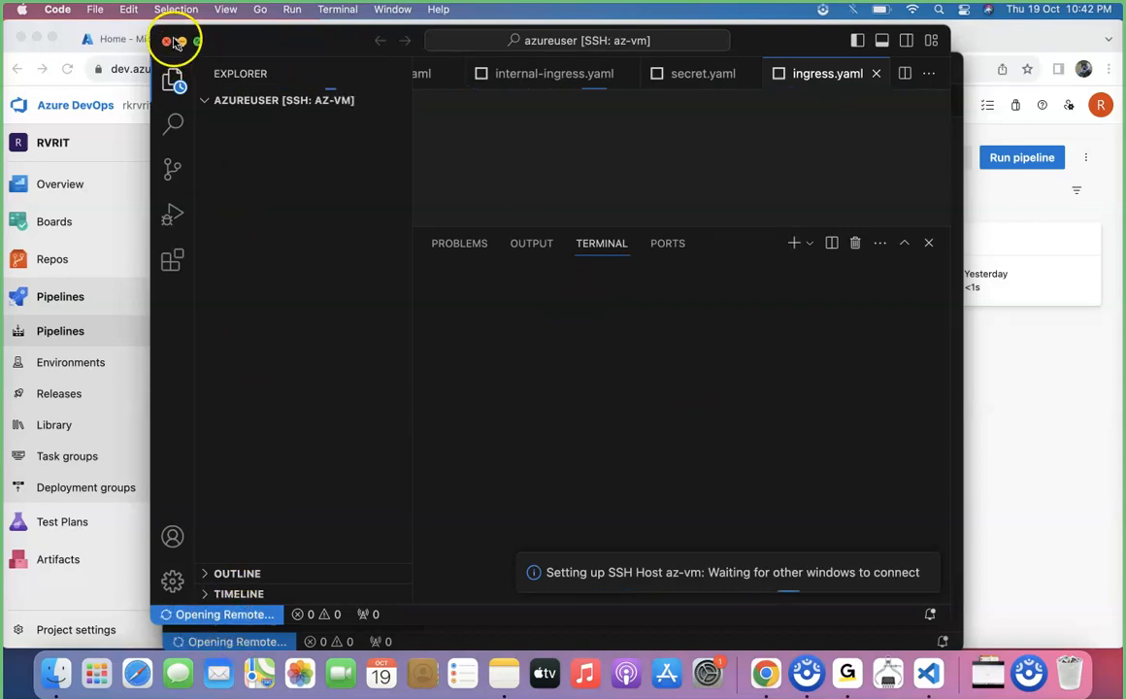
Close the restored azureuser [SSH: az-vm] window and the remaining window's remote connection to az-vm
left_click(169, 42)
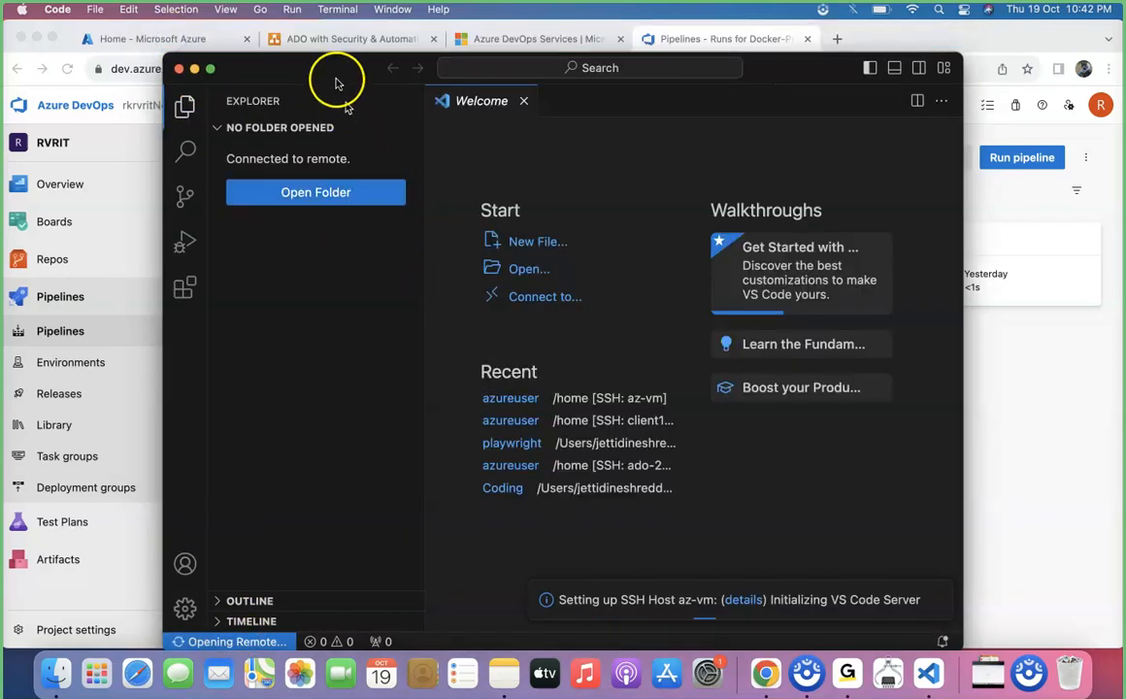
left_click_drag(335, 76, 330, 46)
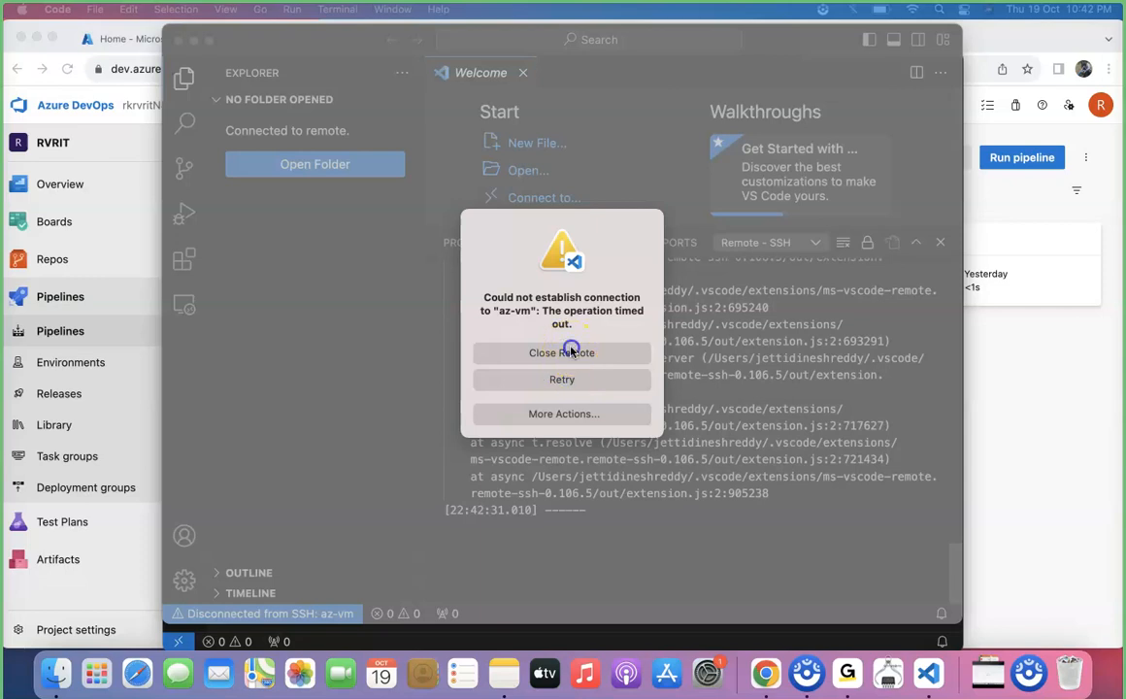
left_click(559, 352)
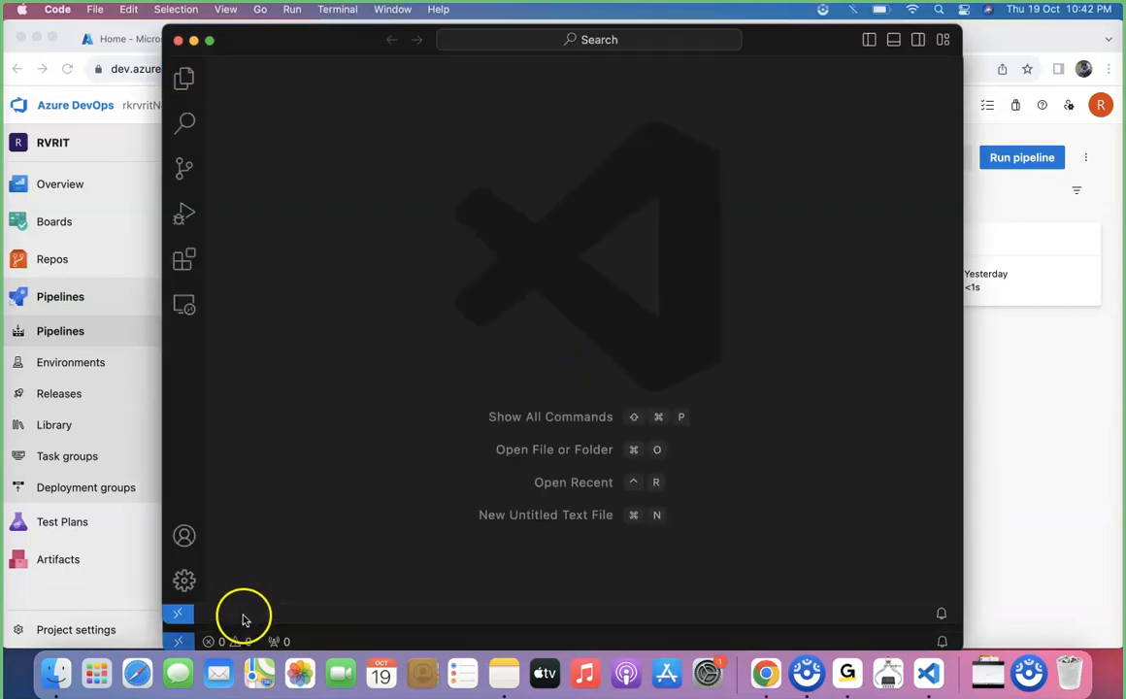
Open the user's .ssh/config file from the Remote-SSH host configuration for editing
left_click(181, 615)
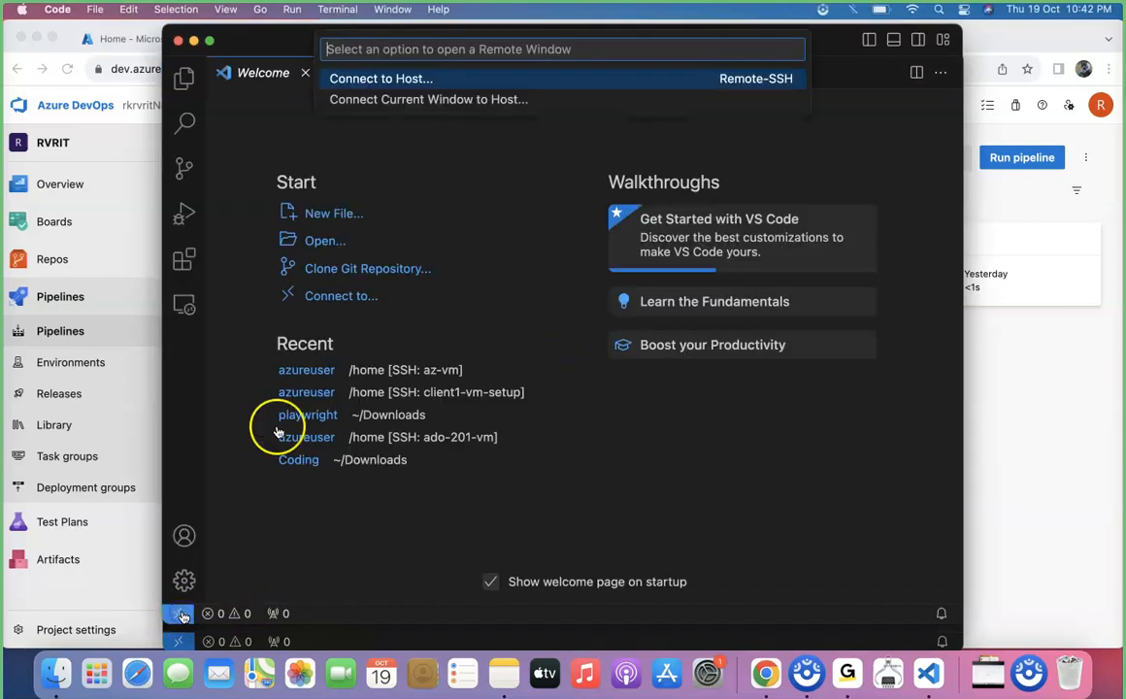
left_click(404, 77)
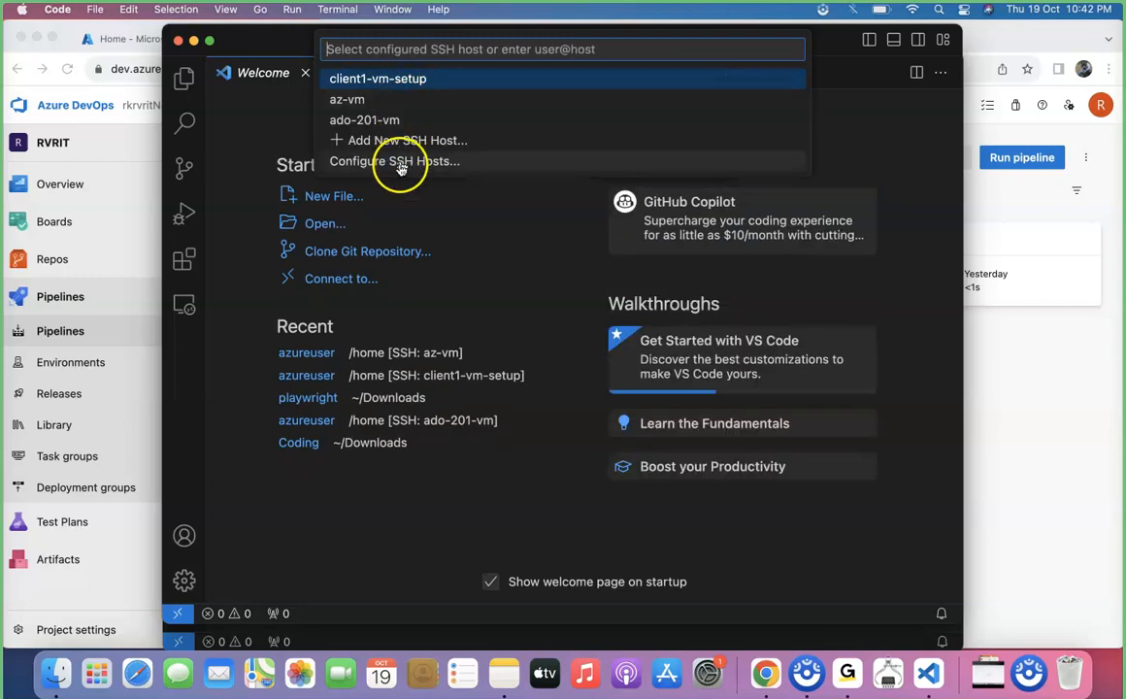
left_click(400, 161)
left_click(432, 81)
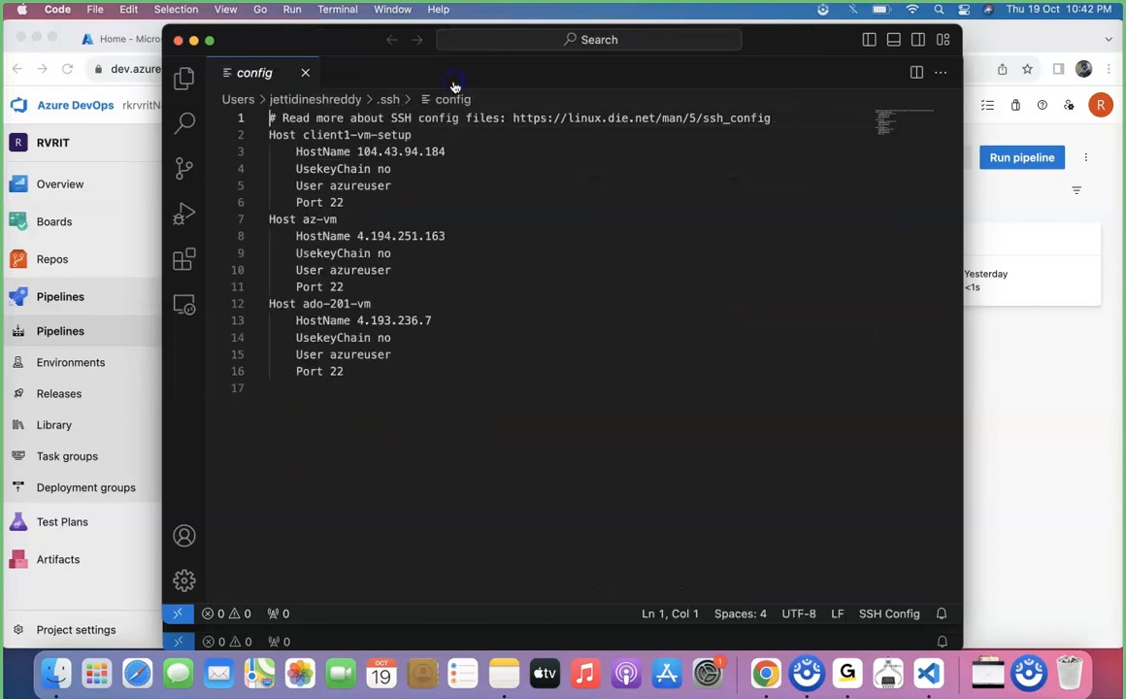
Append a copy of the ado-201-vm block to the end of the SSH config and rename its host ado-docker
left_click(407, 386)
left_click_drag(402, 372, 272, 305)
key("super+c")
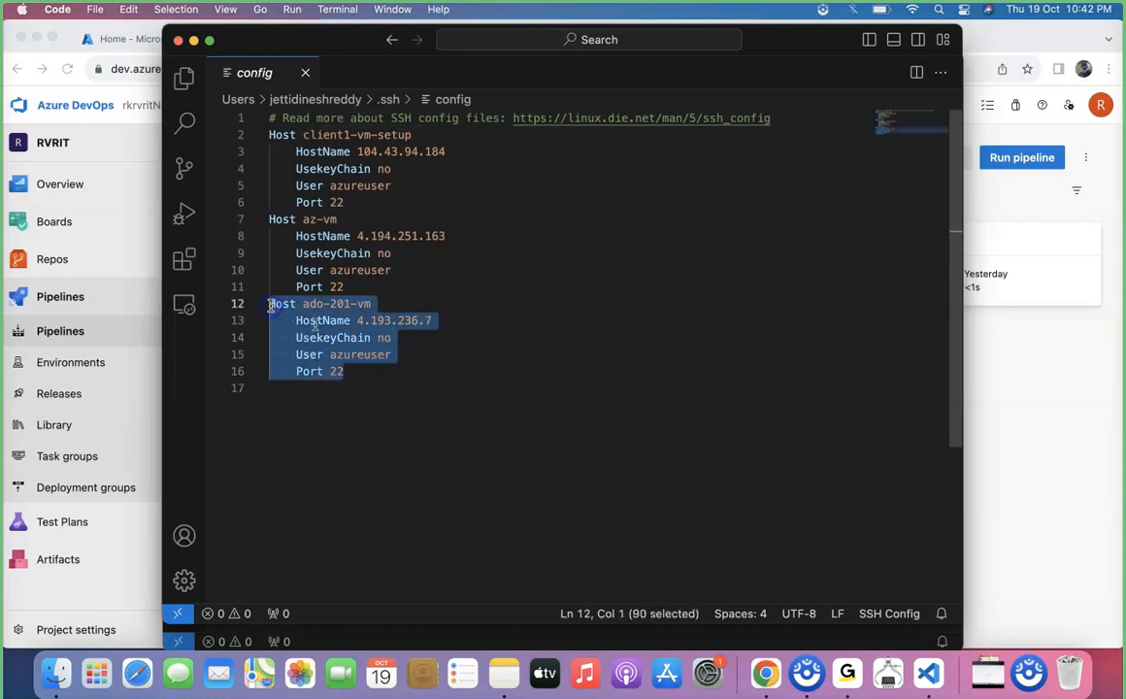
left_click(379, 378)
key("super+v")
left_click(291, 389)
left_click(422, 391)
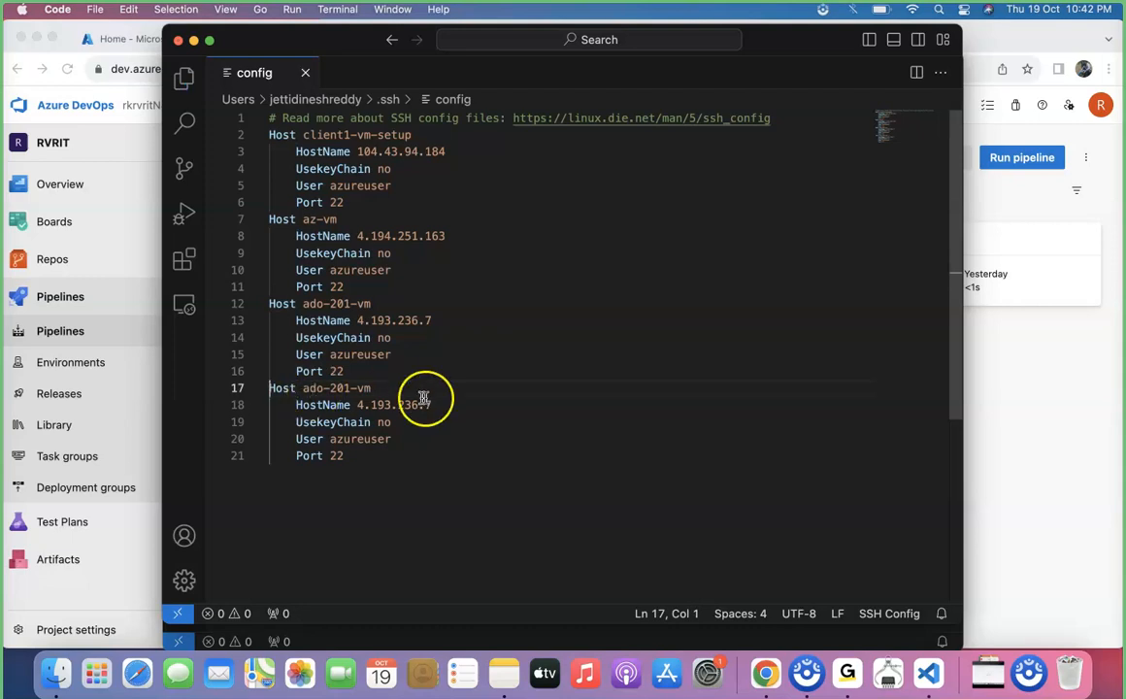
key("BackSpace")
key("BackSpace")
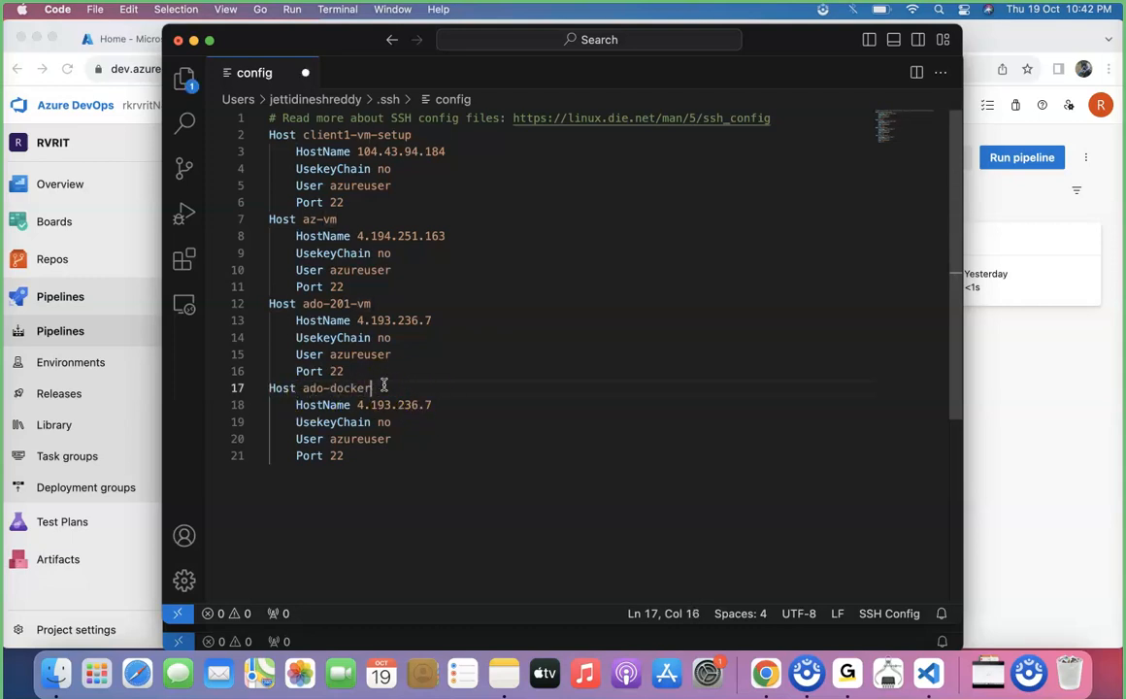
Switch to Chrome and open the docker-vm virtual machine in the Azure portal
left_click(1045, 398)
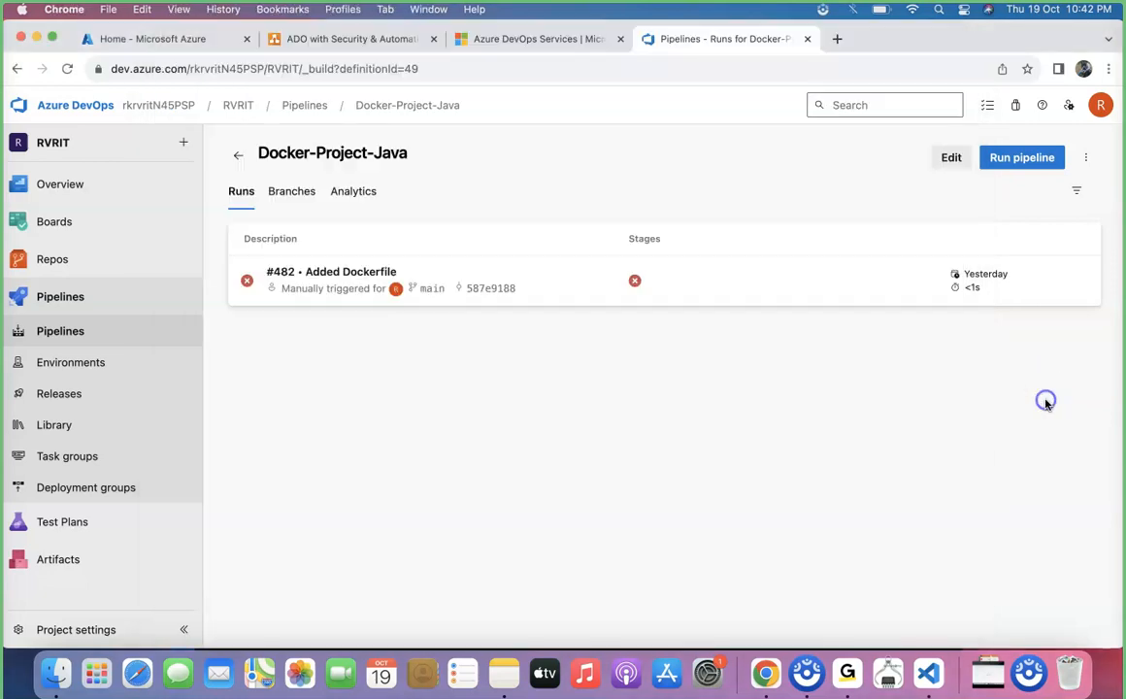
left_click(145, 39)
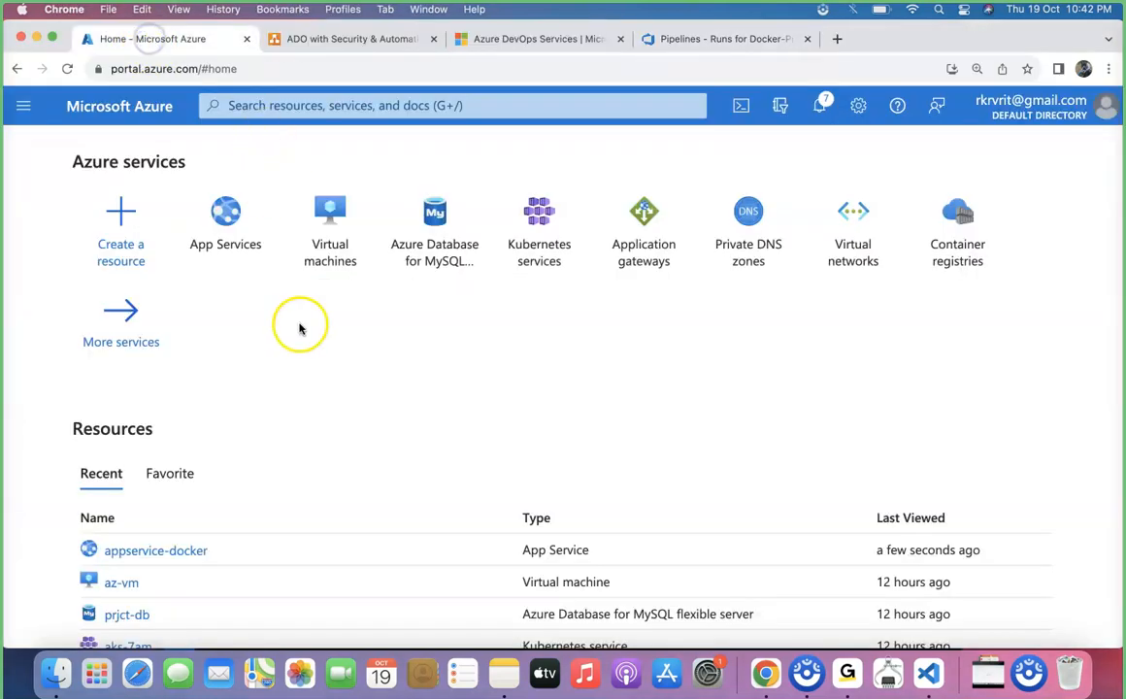
left_click(353, 244)
left_click(110, 449)
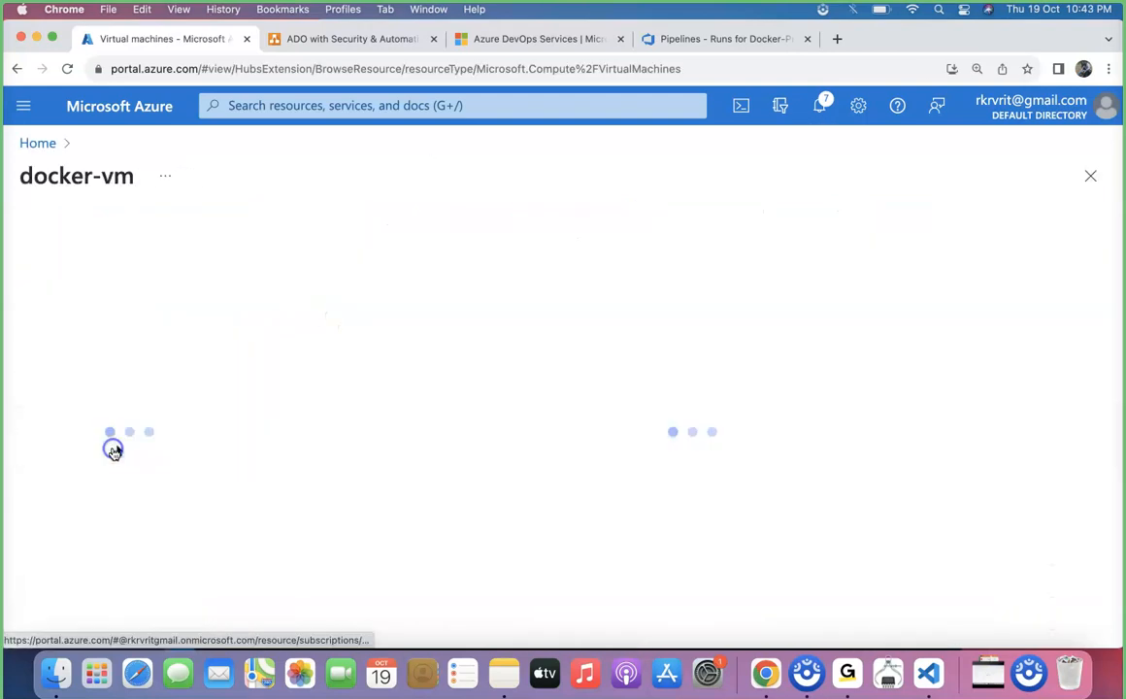
Copy the virtual machine's name from the portal and set the last SSH config host to docker-vm in Visual Studio Code
left_click_drag(172, 175, 60, 181)
key("super+c")
key("super+Tab")
left_click_drag(371, 388, 303, 391)
key("super+v")
Set the docker-vm entry's HostName to 20.188.116.93, copied from the virtual machine's public IP address in the Azure portal
left_click(429, 407)
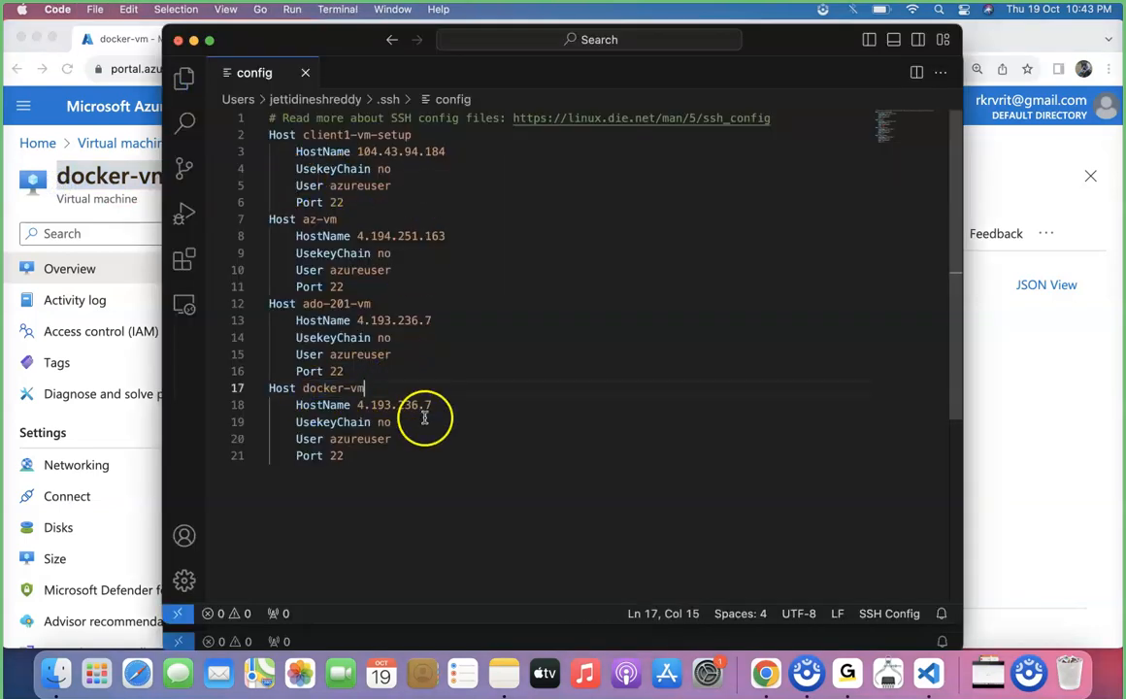
left_click(1011, 424)
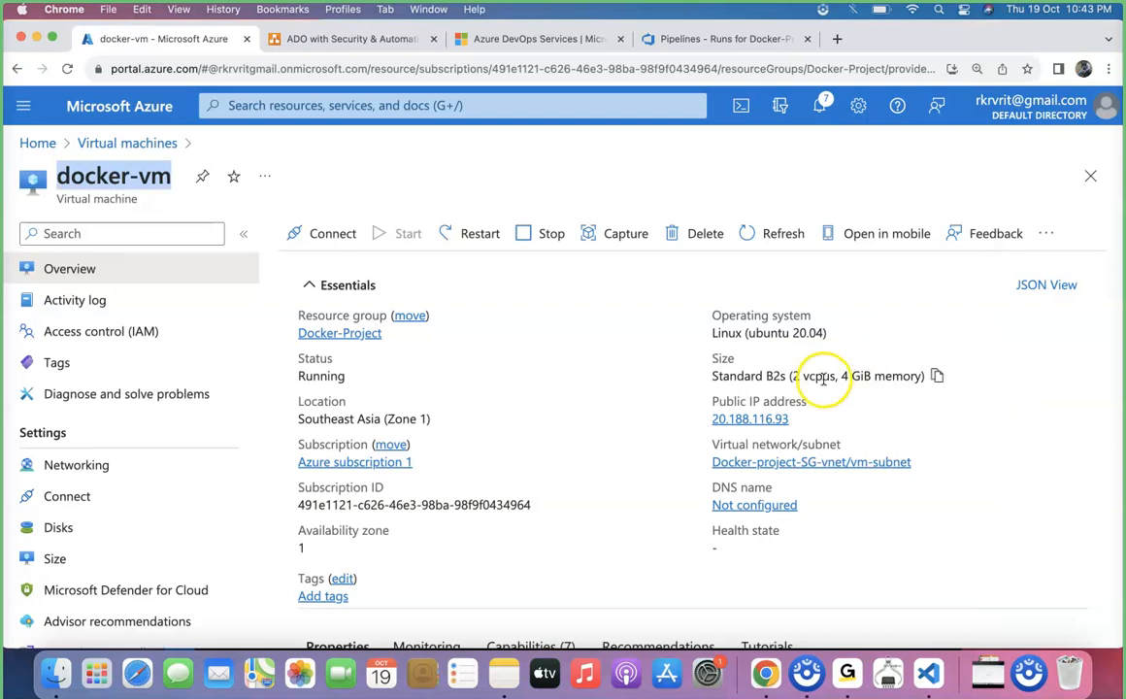
left_click(797, 420)
key("super+Tab")
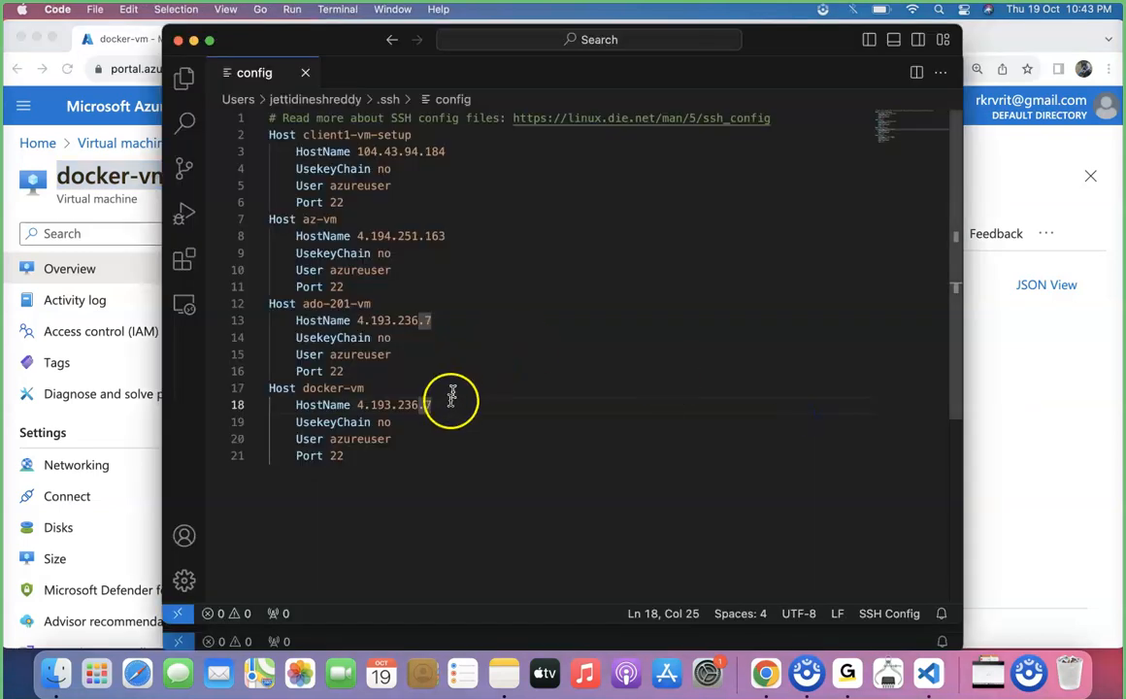
left_click_drag(430, 405, 358, 405)
key("super+v")
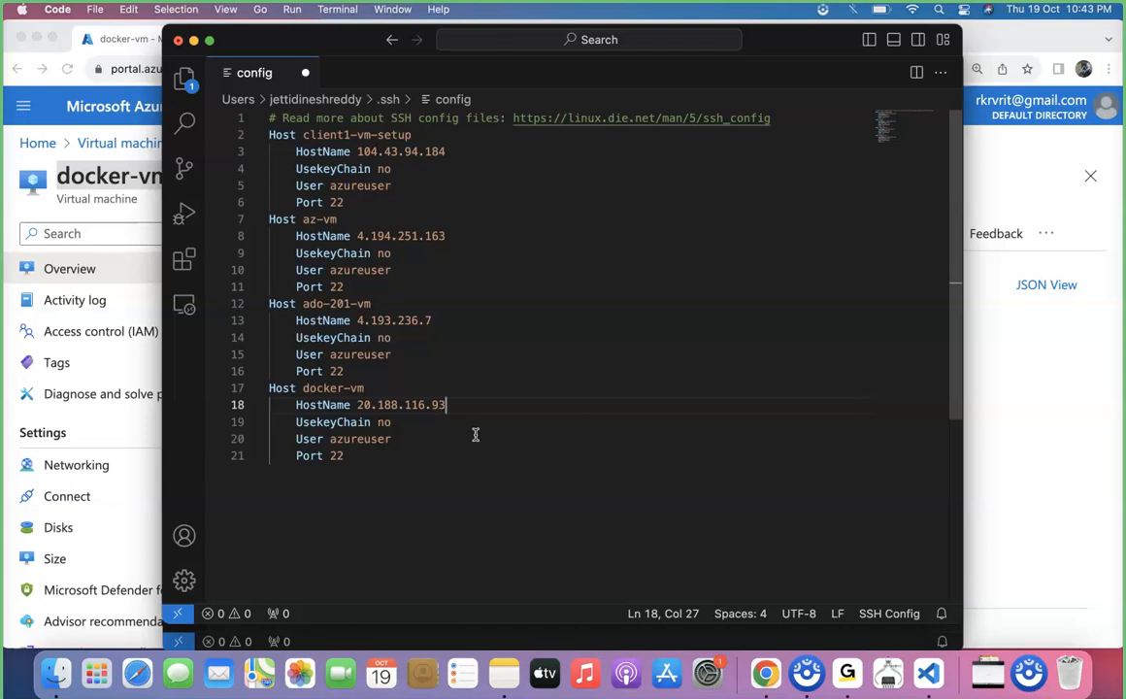
Replace the docker-vm entry's UsekeyChain line with IdentityFile ~/Downloads/
left_click(414, 423)
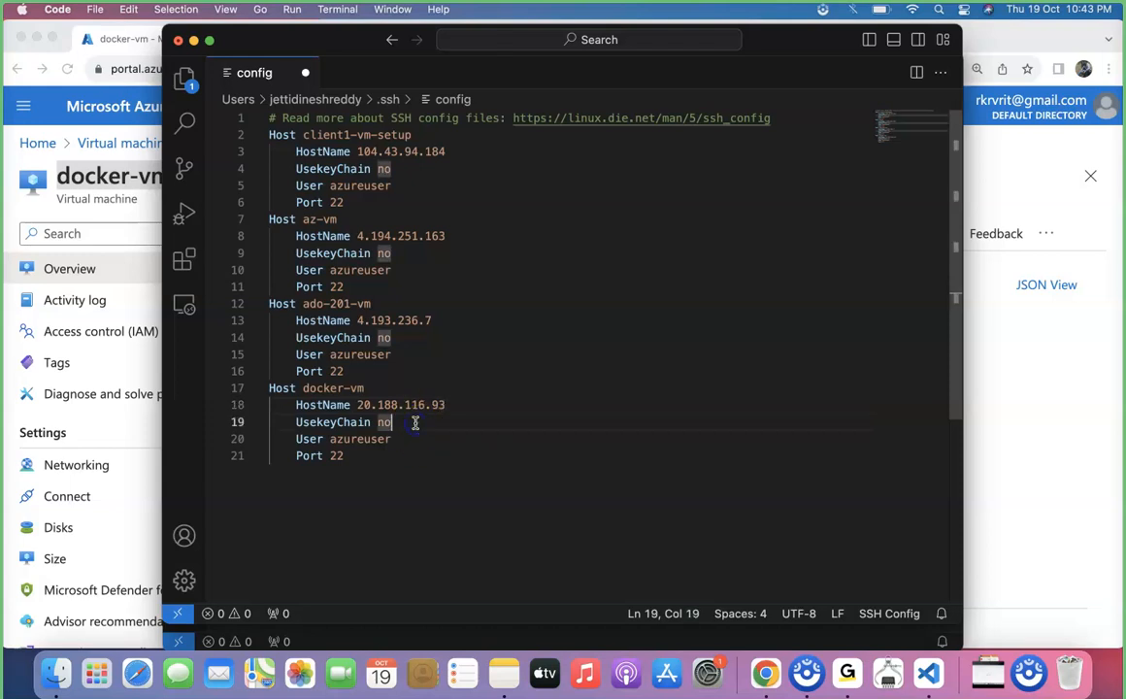
left_click_drag(416, 422, 298, 424)
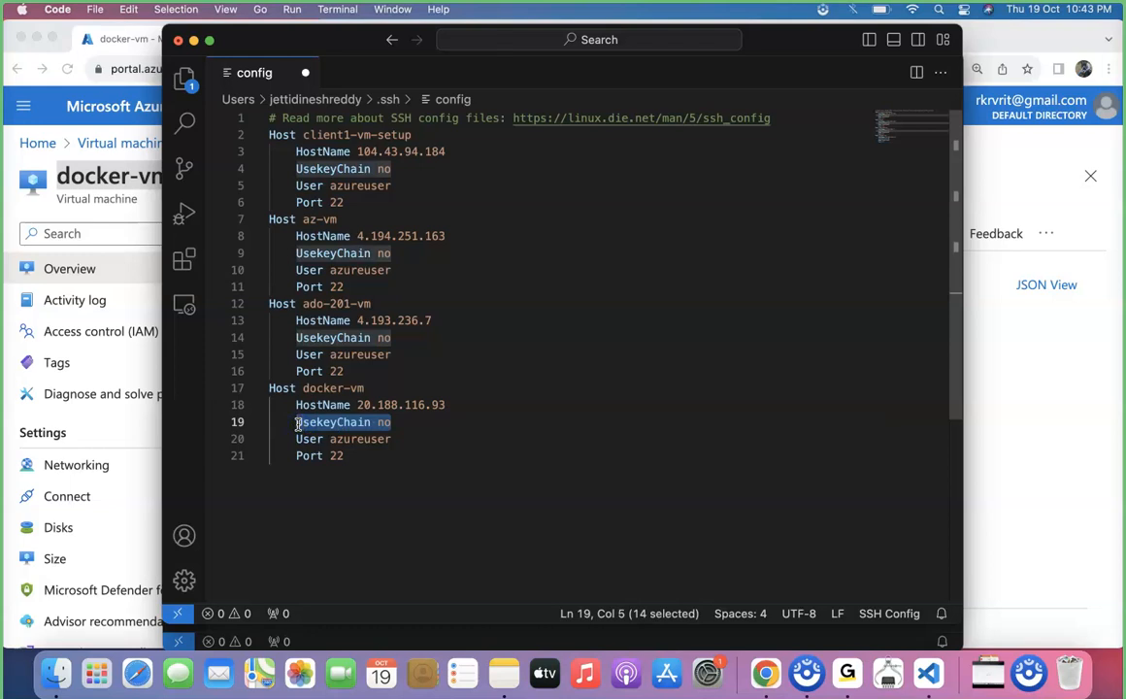
key("BackSpace")
type("Ident")
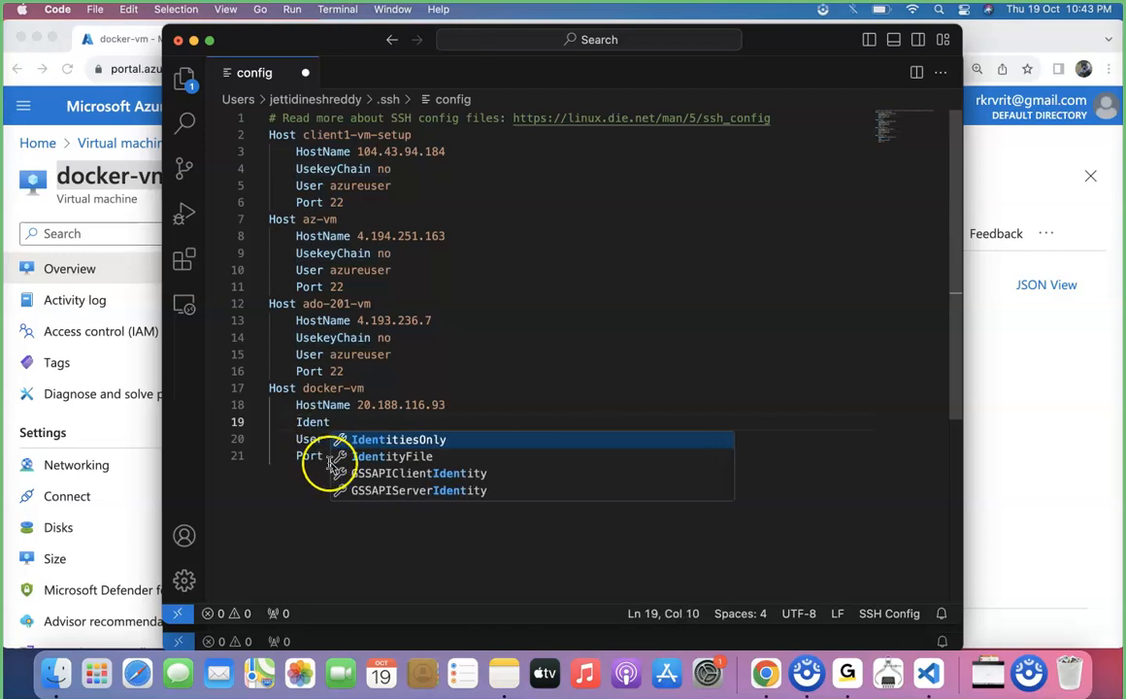
left_click(369, 458)
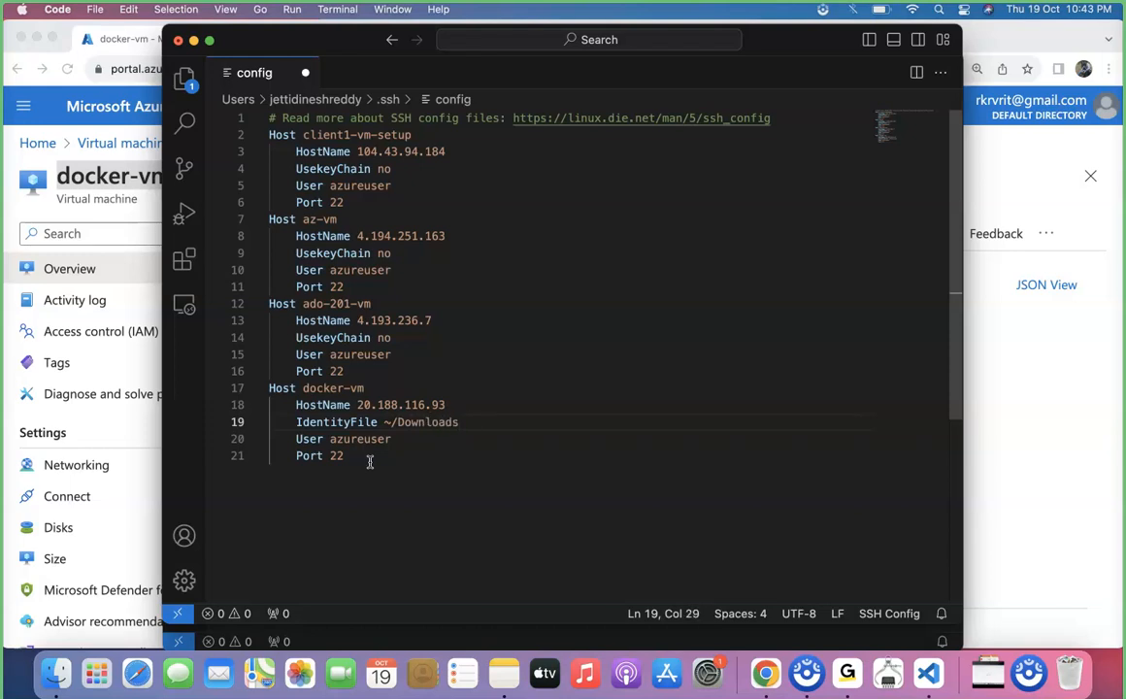
Look through the Downloads folder in Finder for the docker virtual machine's key file
left_click(55, 672)
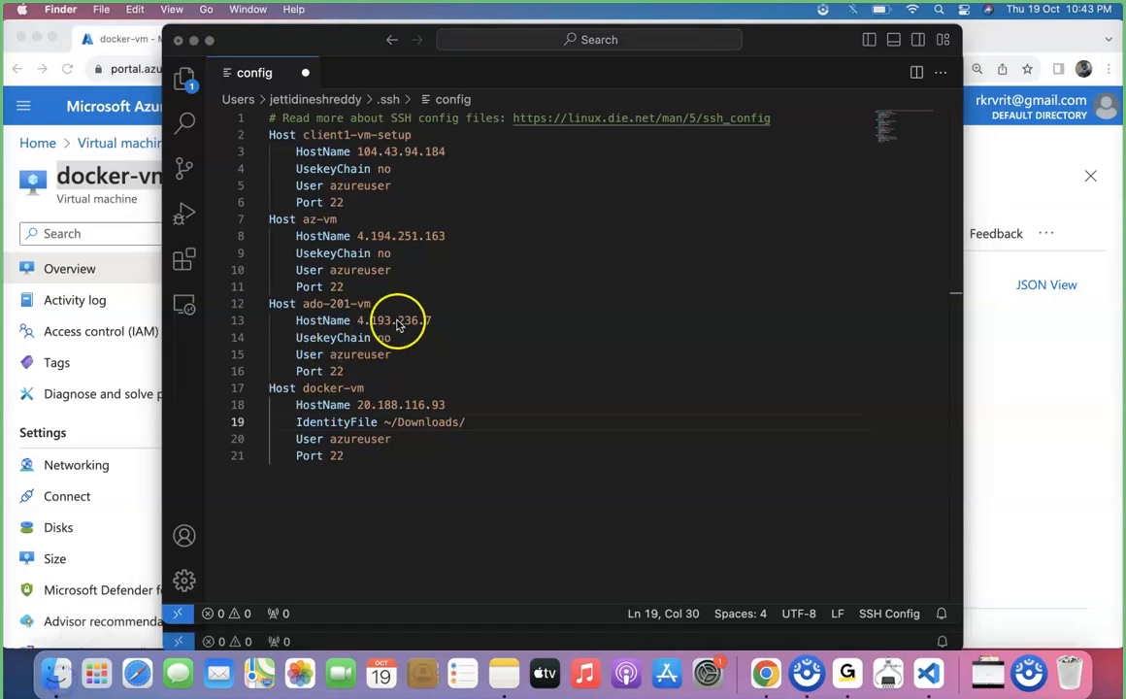
left_click(367, 228)
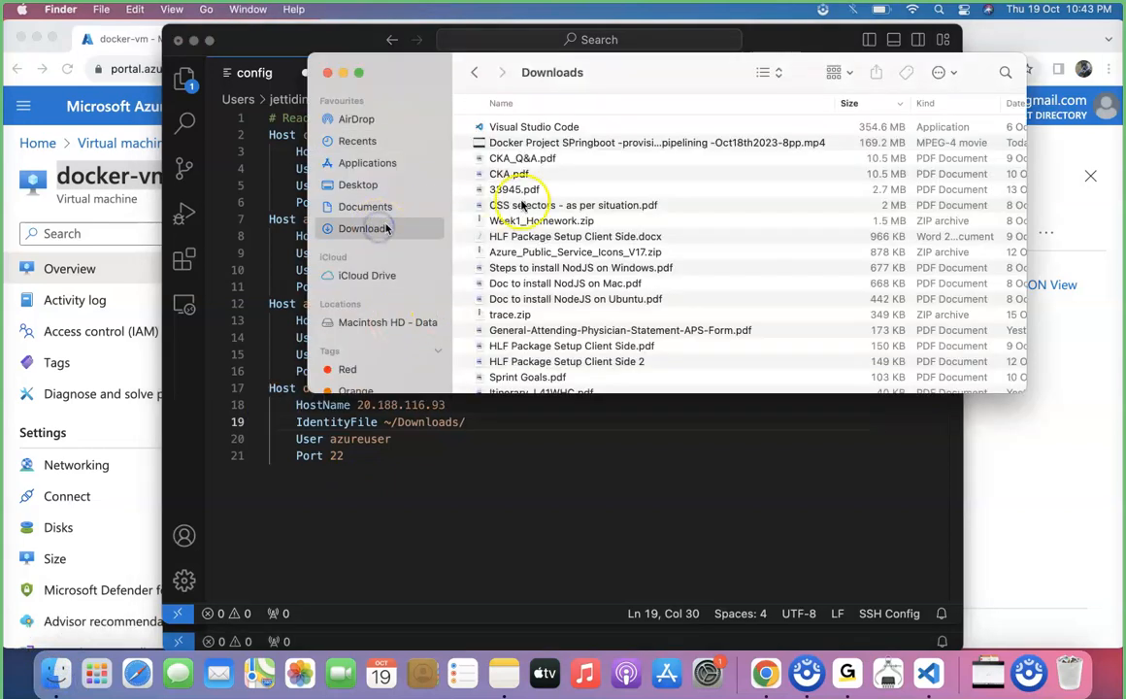
left_click(566, 252)
type("dock")
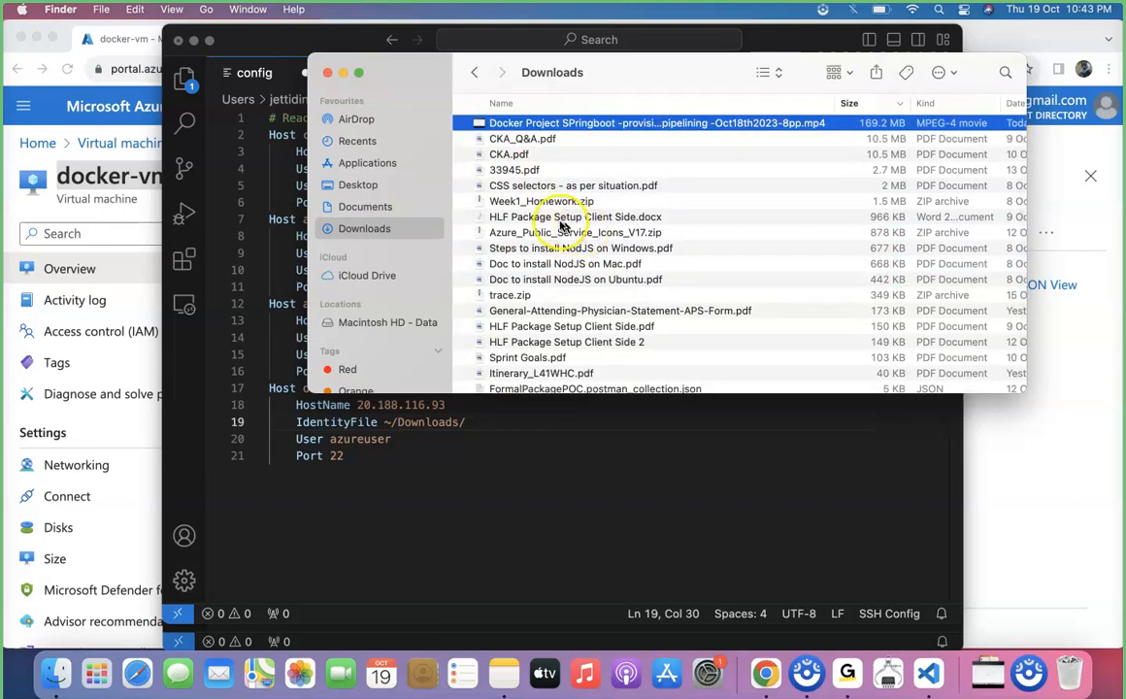
scroll(560, 233, "down", 4)
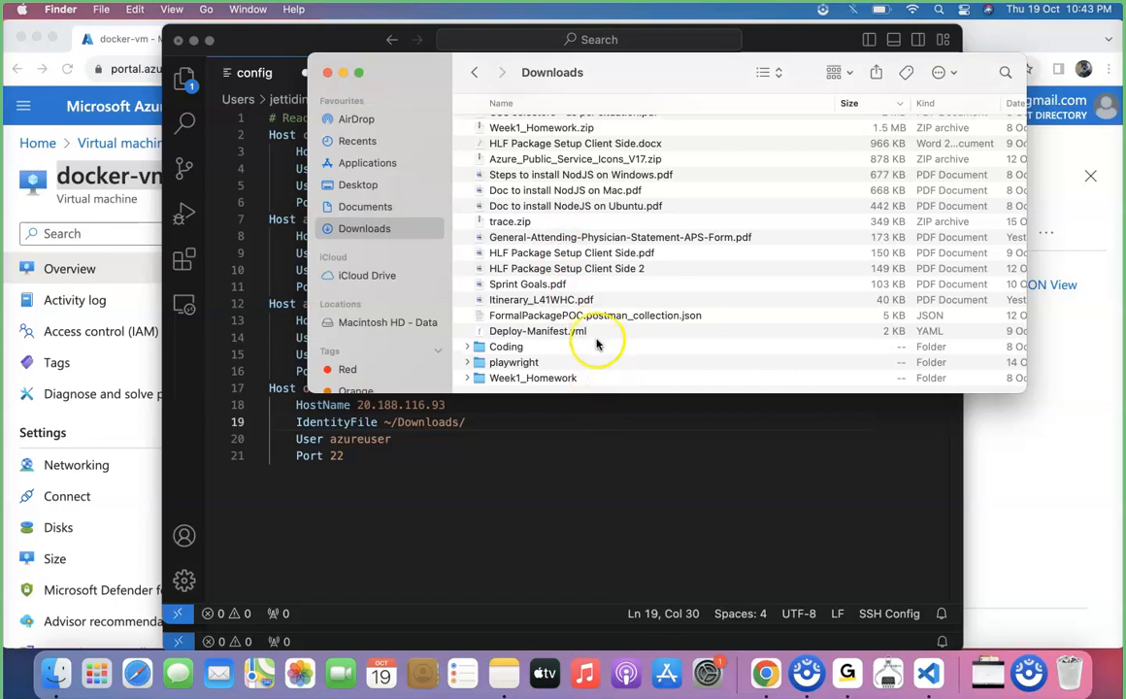
left_click(596, 456)
left_click(1012, 509)
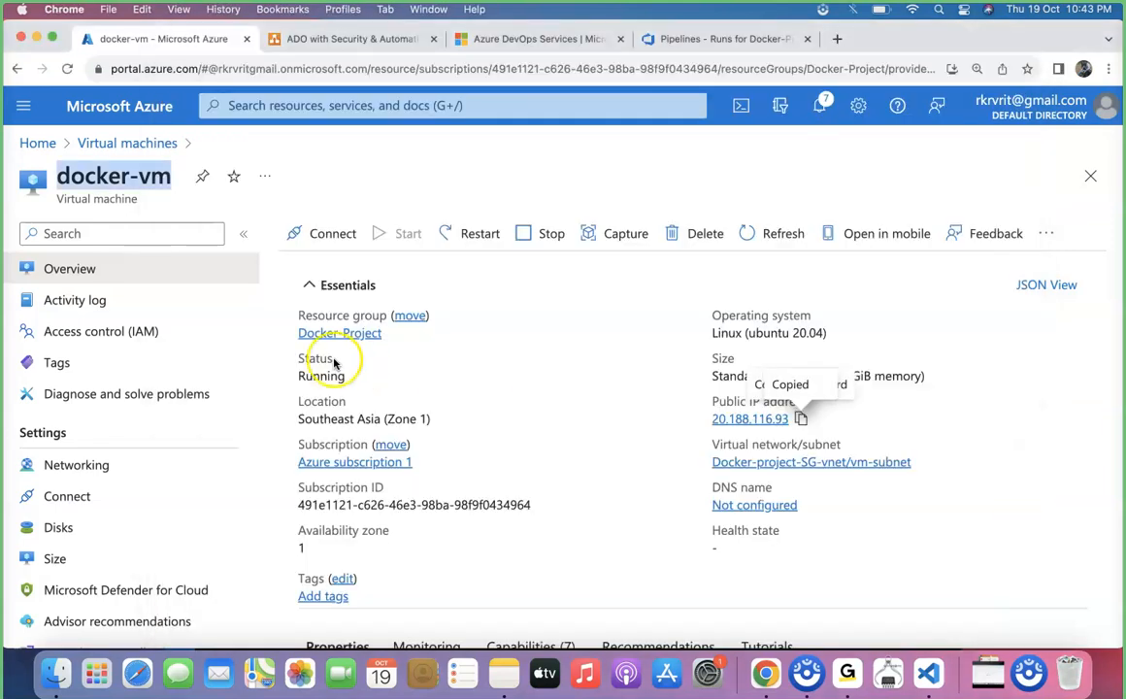
key("super+Tab")
key("super+Tab")
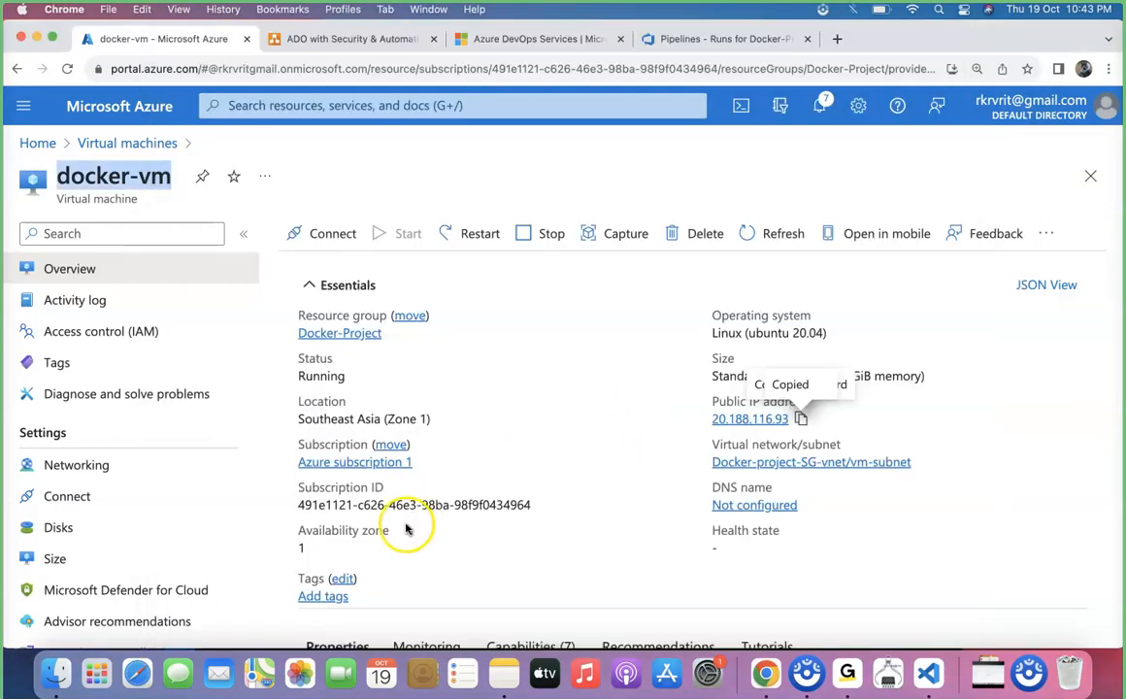
left_click(55, 672)
left_click(582, 276)
key("Up")
key("Up")
key("Up")
key("Up")
key("Up")
key("Up")
key("Up")
key("Up")
key("Up")
key("Up")
key("Up")
key("Up")
key("Up")
key("Up")
key("alt+Down")
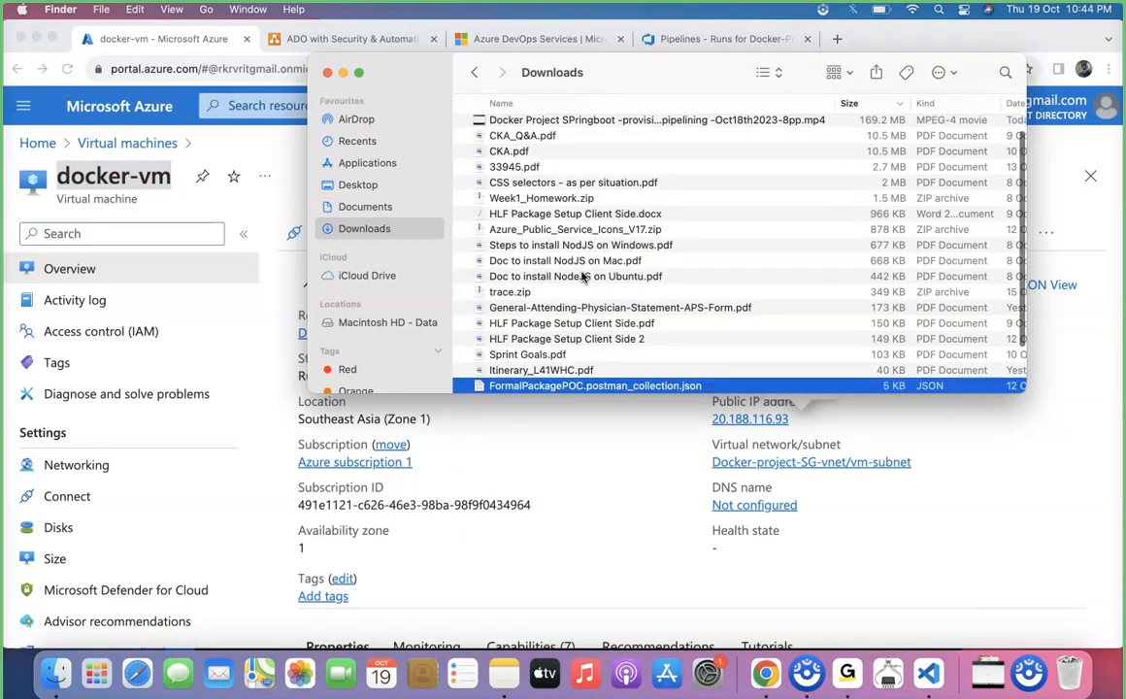
Show the file info of docker-vm_key.pem in the Desktop folder and select Desktop in its location path
left_click(357, 184)
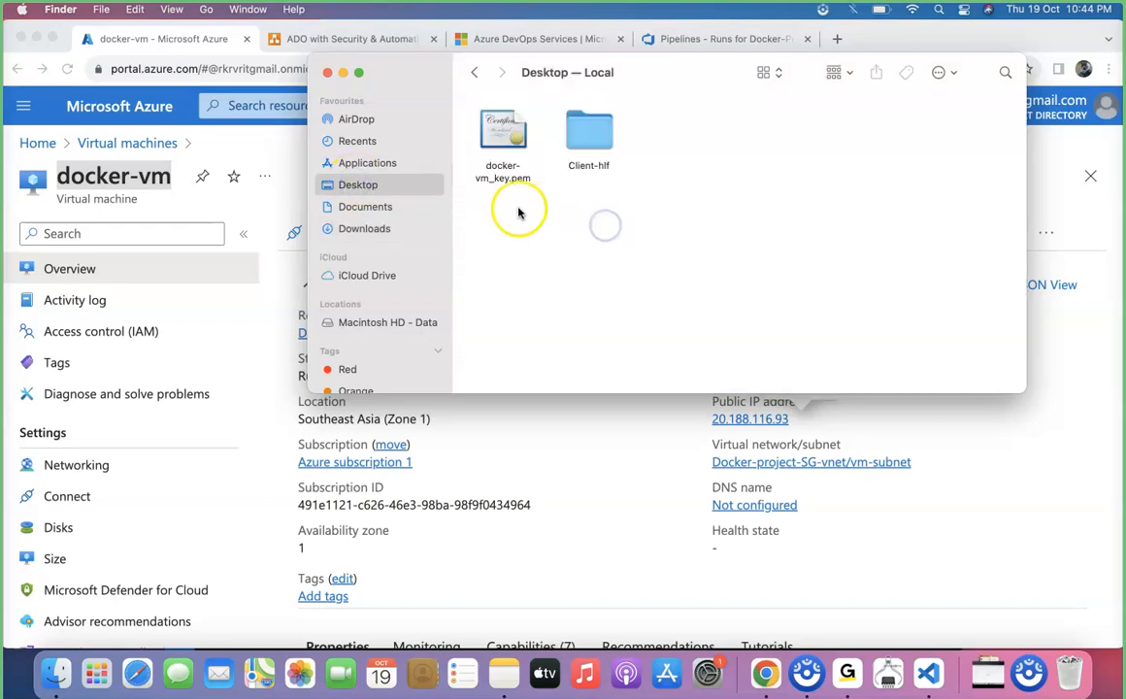
right_click(500, 142)
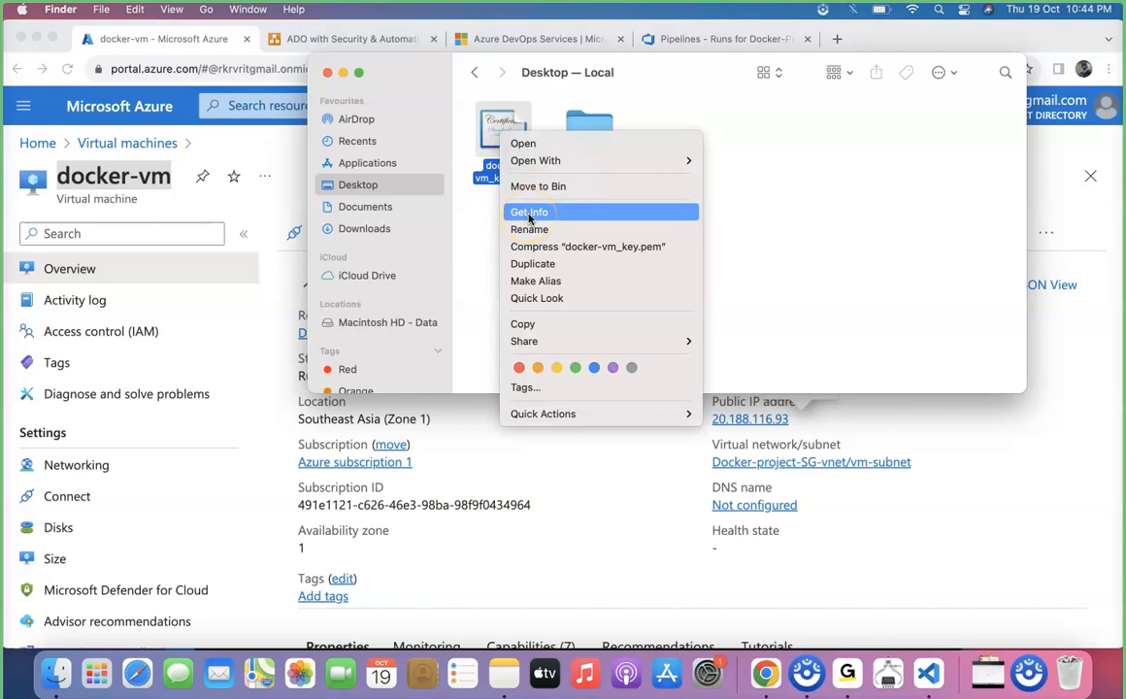
left_click(410, 218)
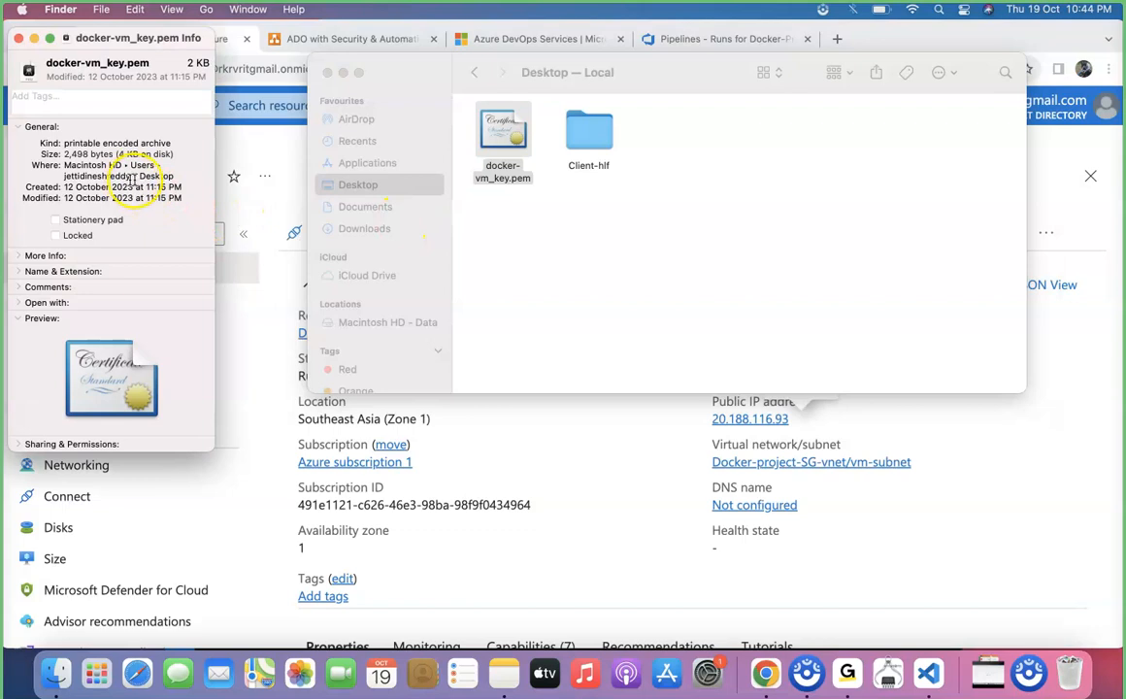
left_click_drag(179, 177, 132, 178)
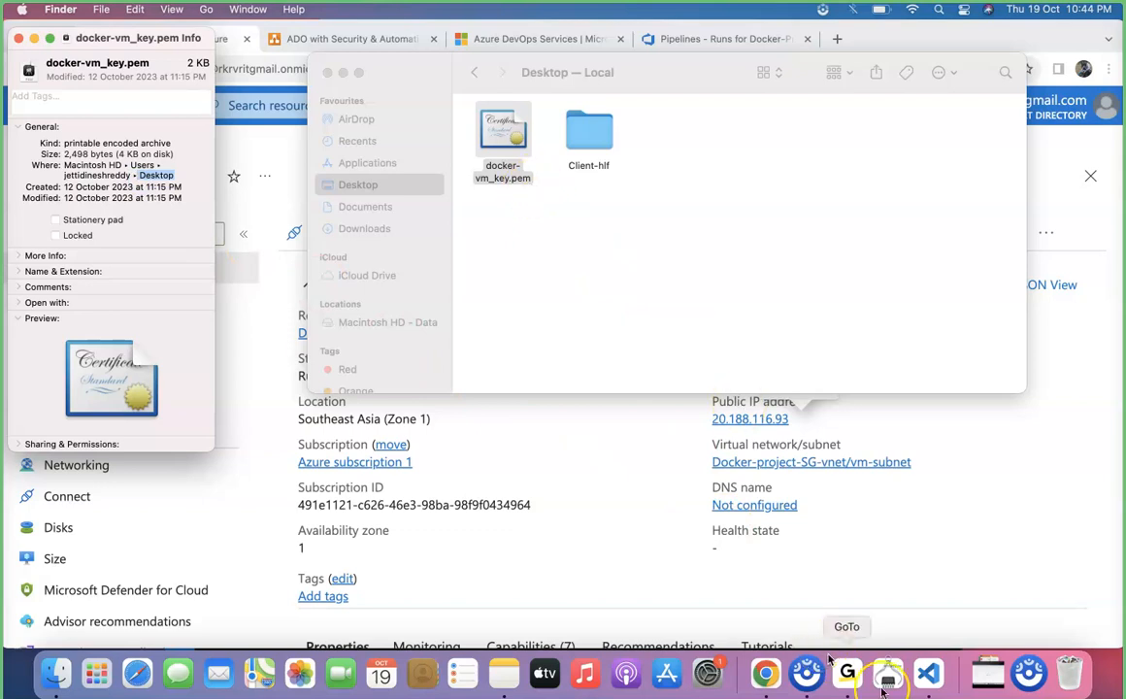
In Visual Studio Code, complete the docker-vm entry's IdentityFile path as ~/Desktop/docker-vm_key.pem and save the SSH config
right_click(491, 170)
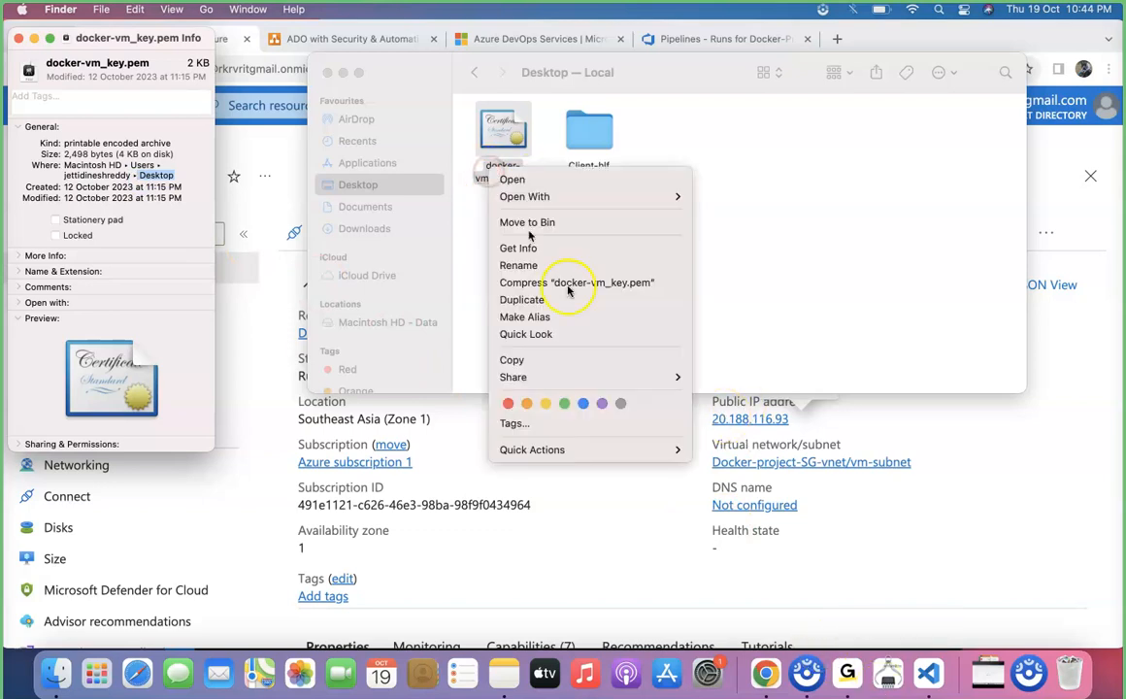
left_click(576, 265)
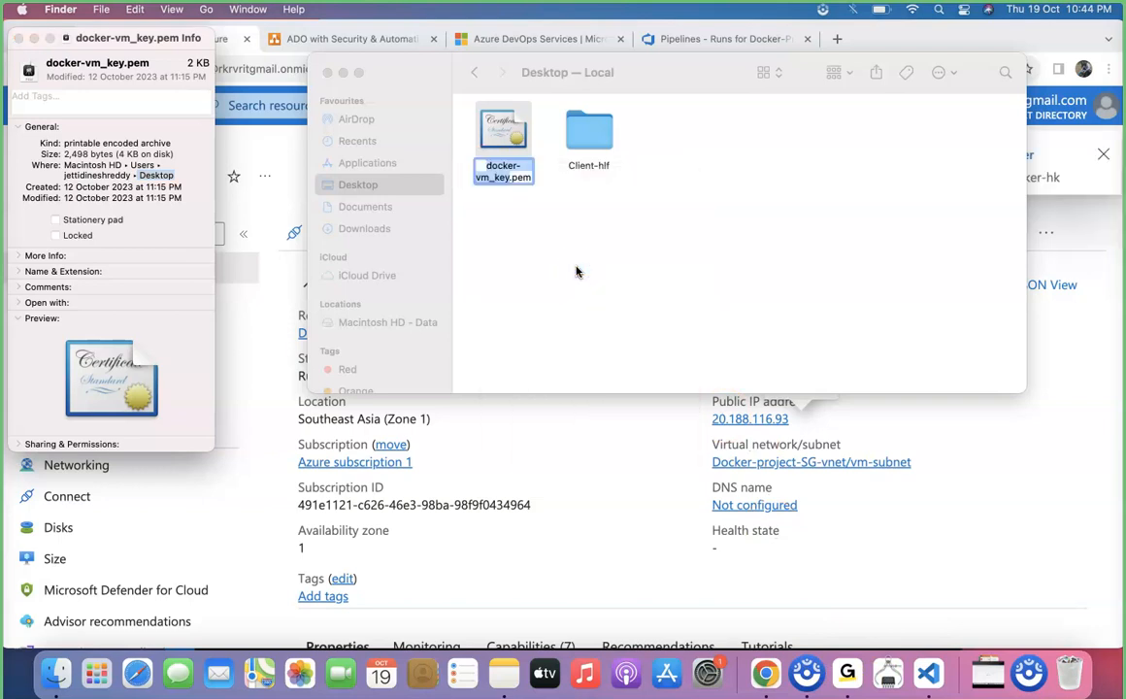
left_click(929, 673)
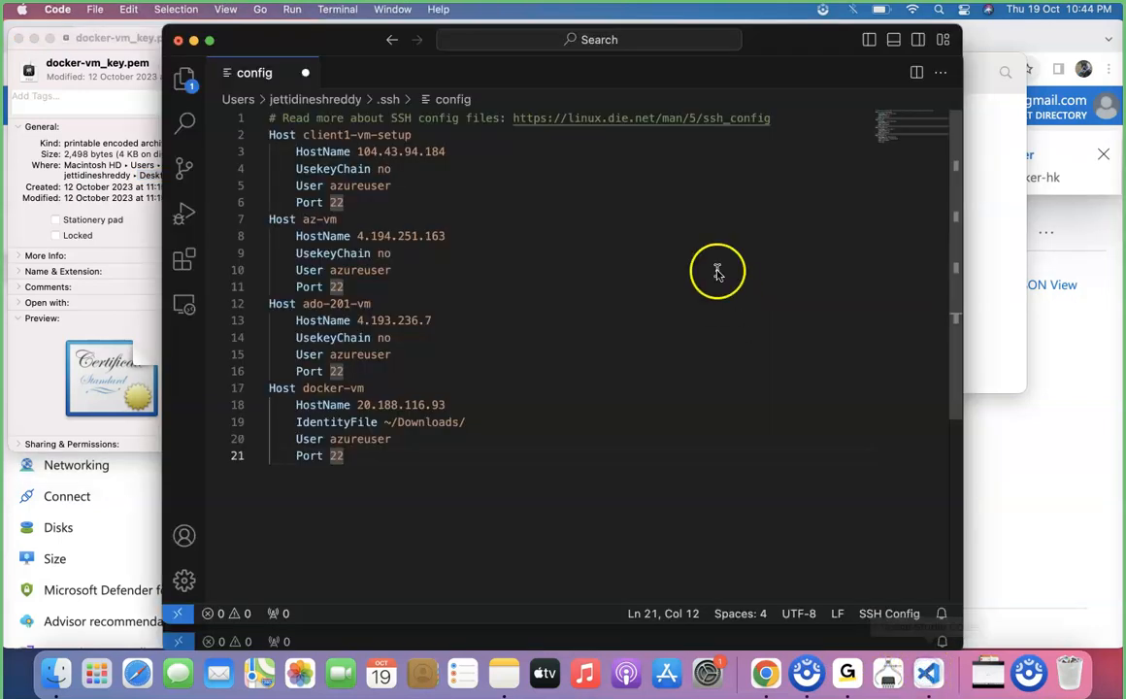
left_click(472, 422)
key("BackSpace")
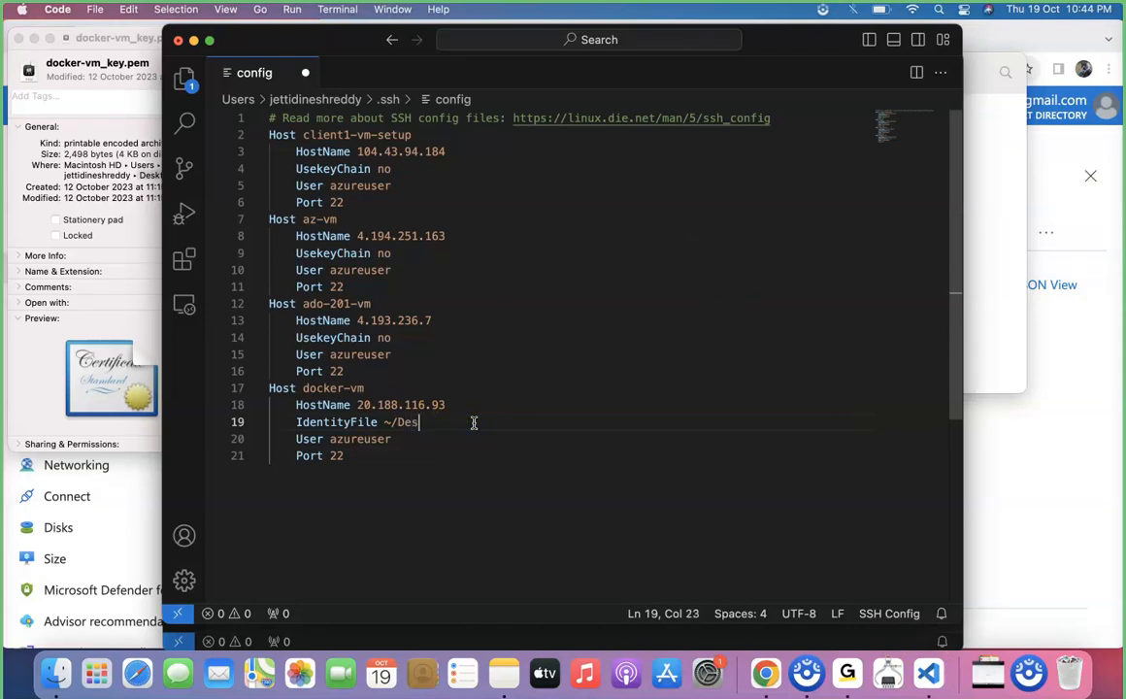
type("Desktop/docker-vm_key.pem")
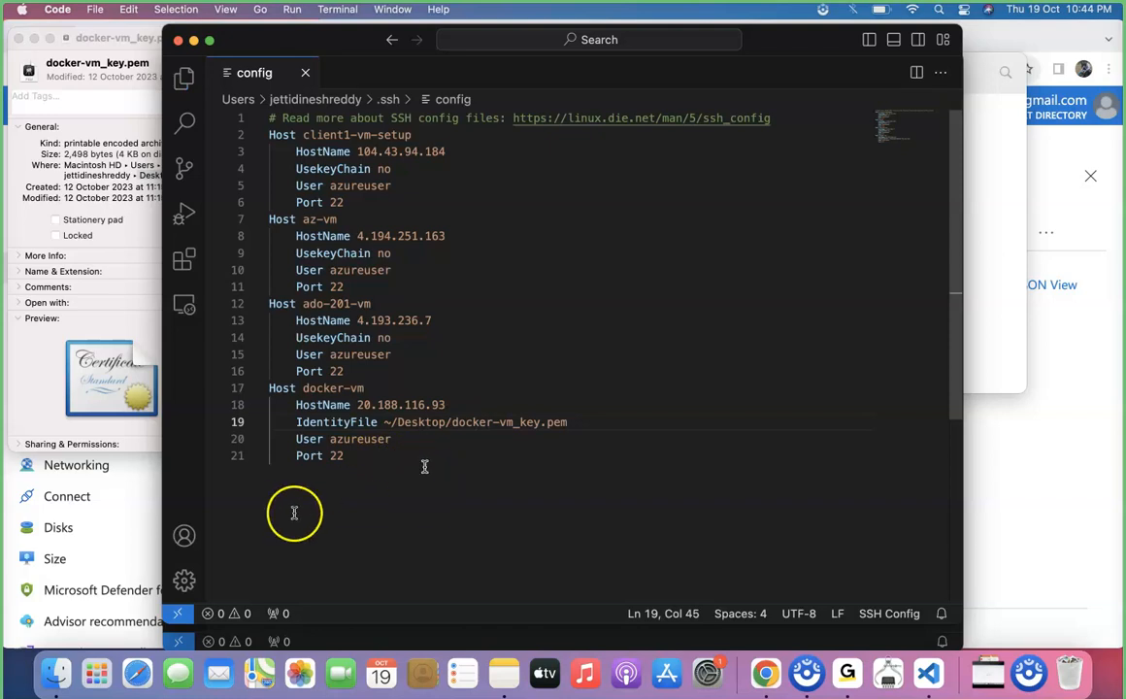
Connect to the docker-vm host over Remote-SSH and allow access to files in the Desktop folder
left_click(177, 614)
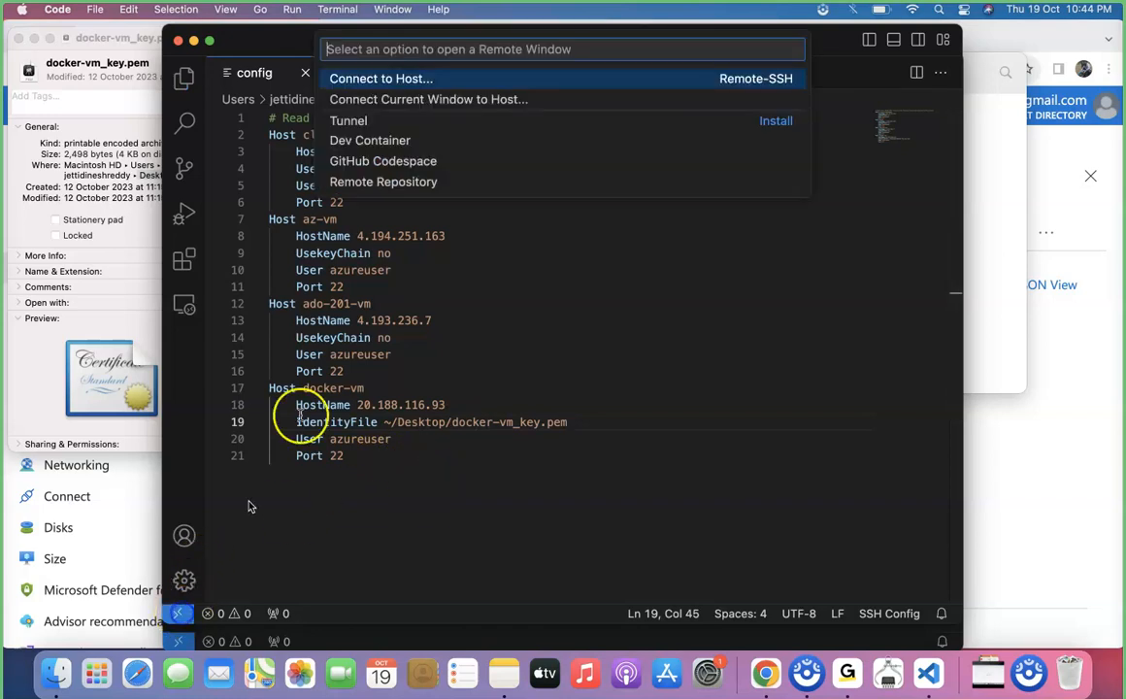
left_click(413, 80)
left_click(404, 140)
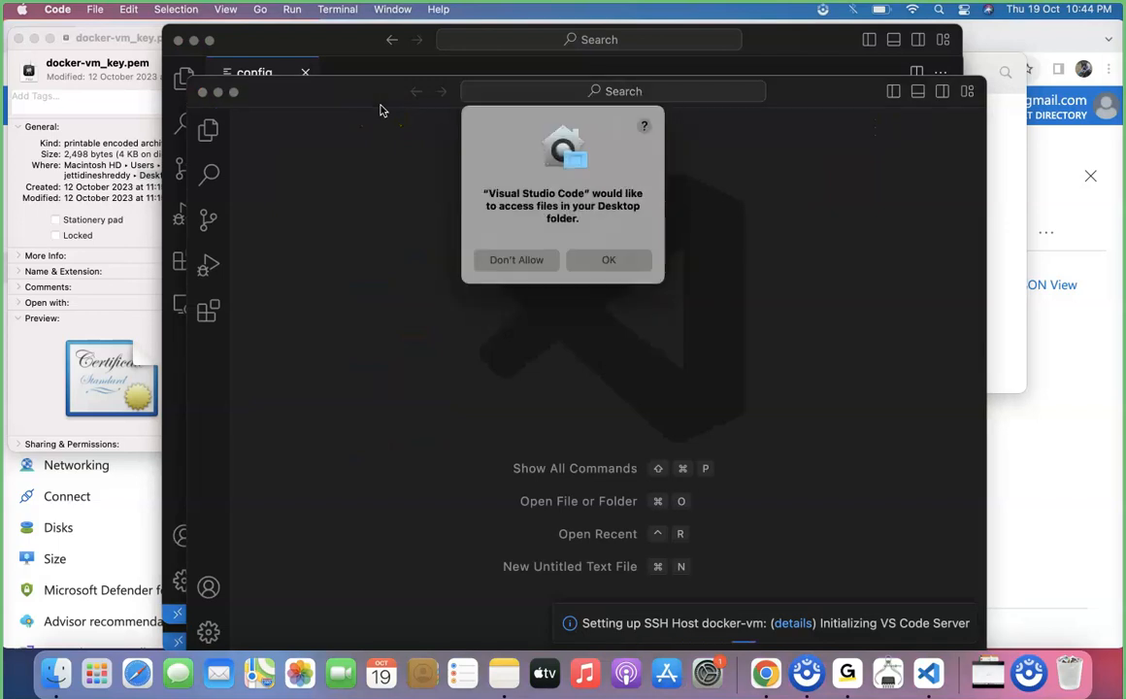
left_click(619, 261)
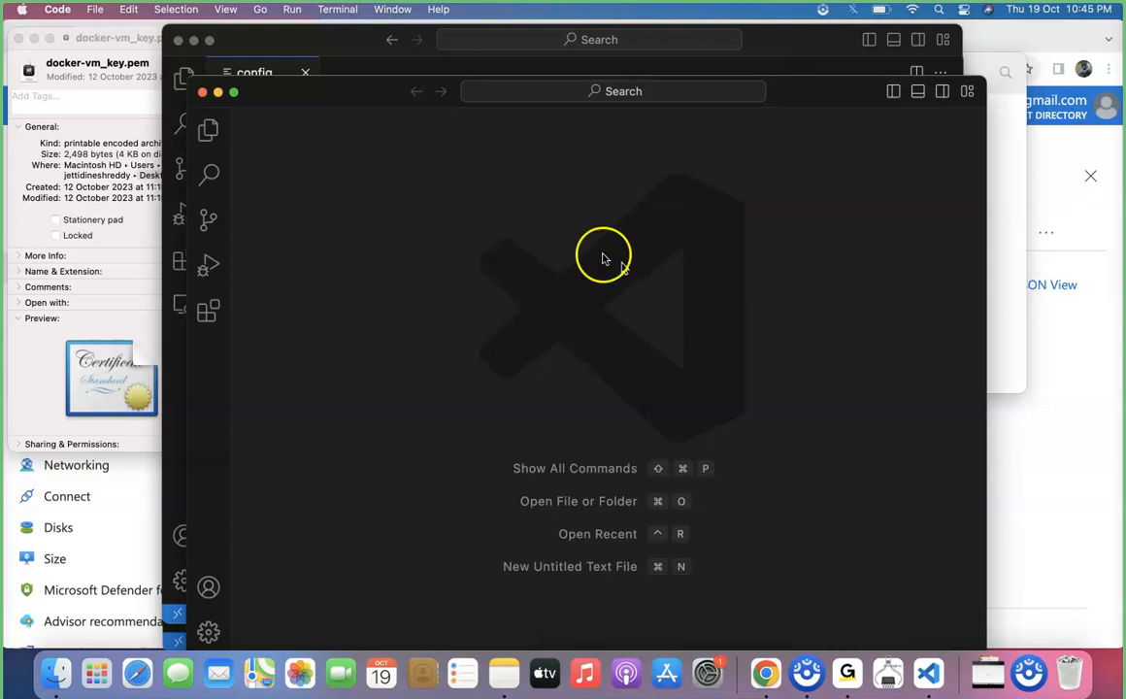
Close the SSH config window and open the azureuser home folder on docker-vm in the remote window
left_click(178, 42)
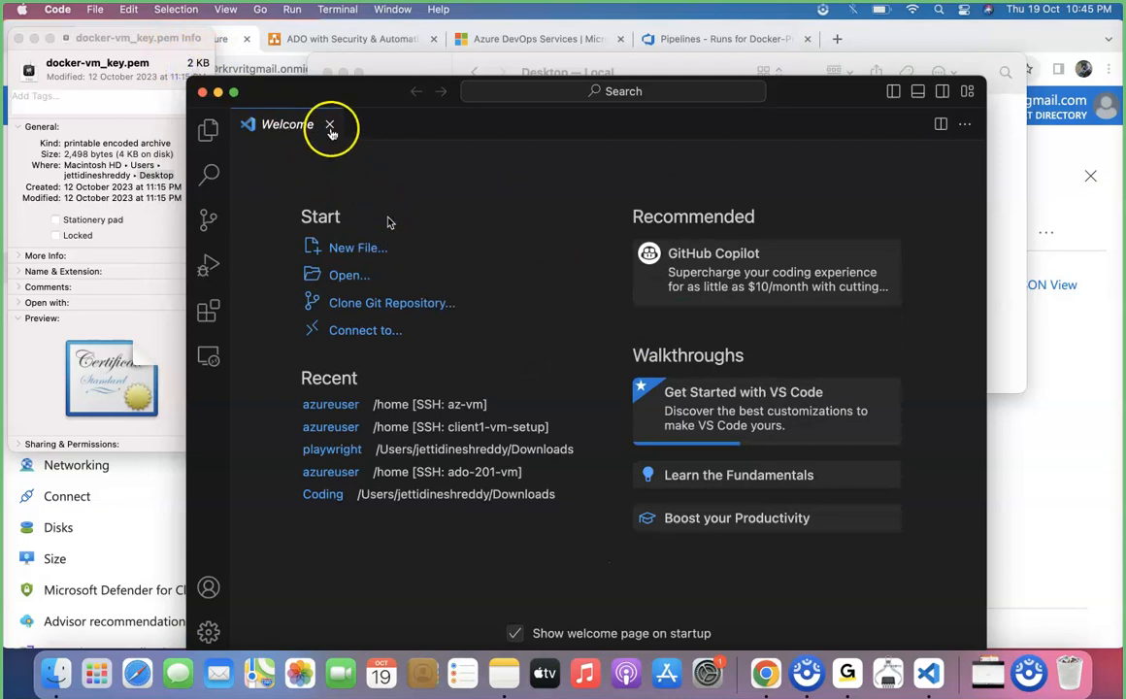
left_click_drag(352, 100, 371, 46)
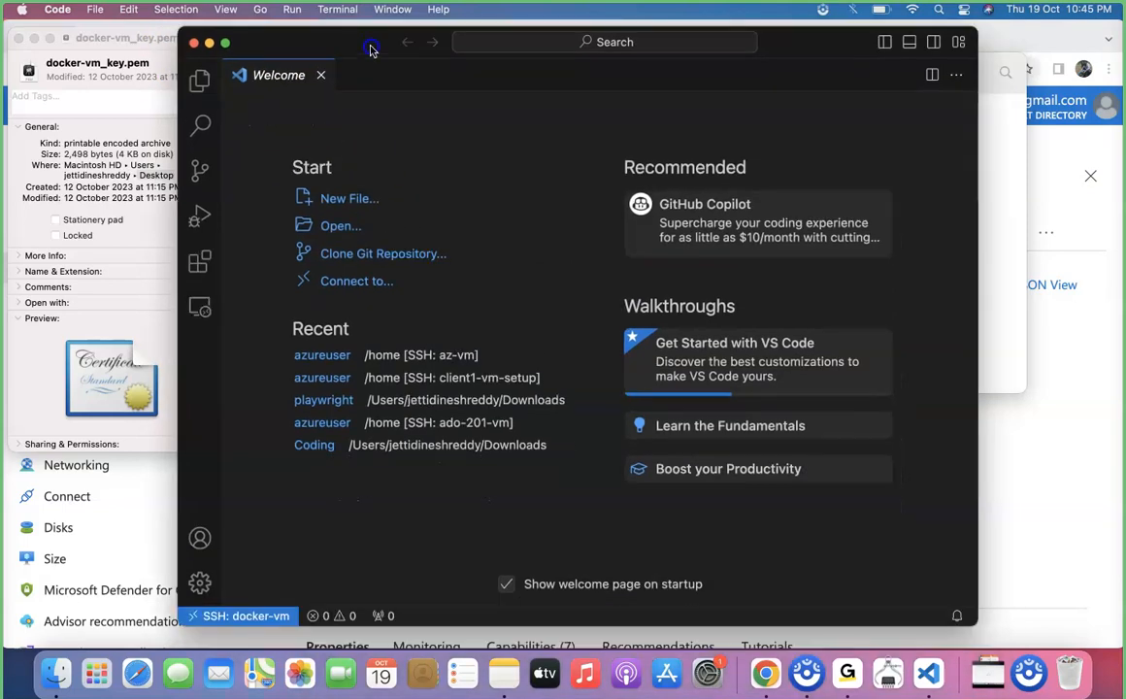
left_click(198, 78)
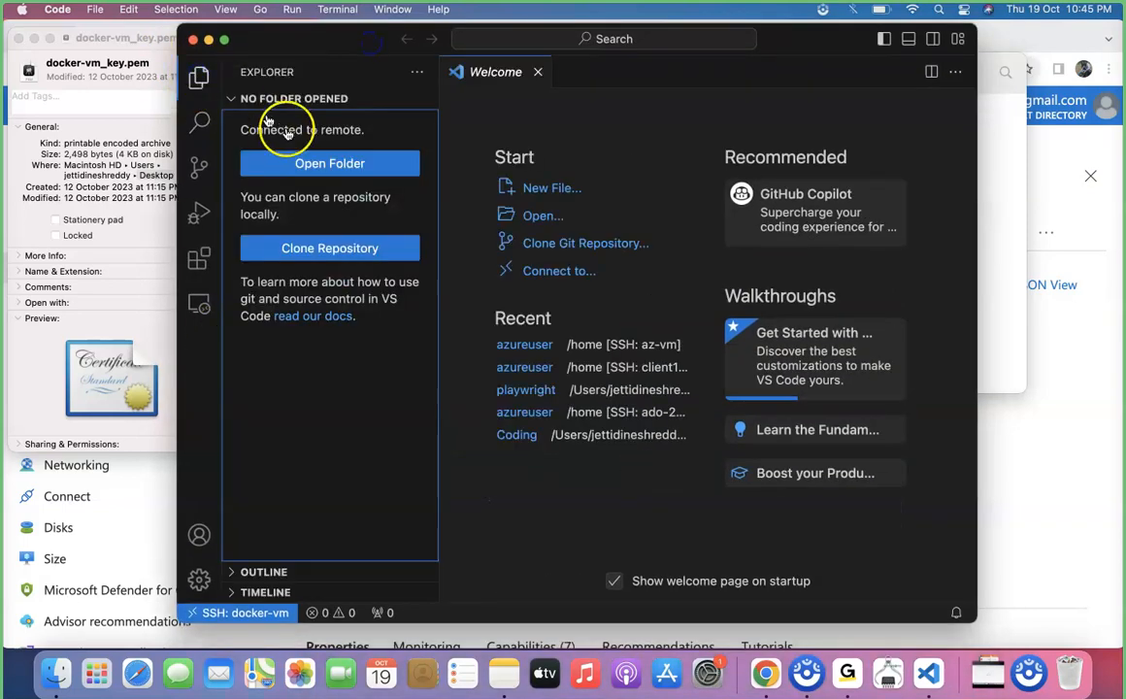
left_click(297, 163)
left_click(730, 72)
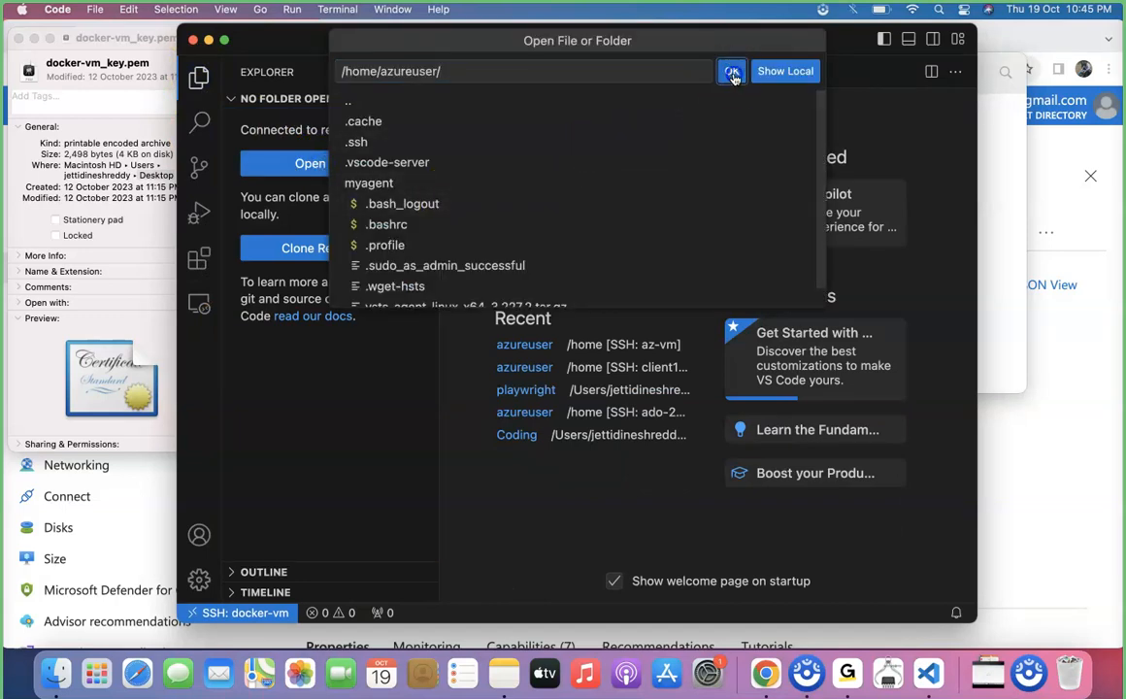
Close the key file's info window and widen the remote Visual Studio Code window
left_click(19, 39)
left_click_drag(181, 27, 46, 48)
left_click(643, 446)
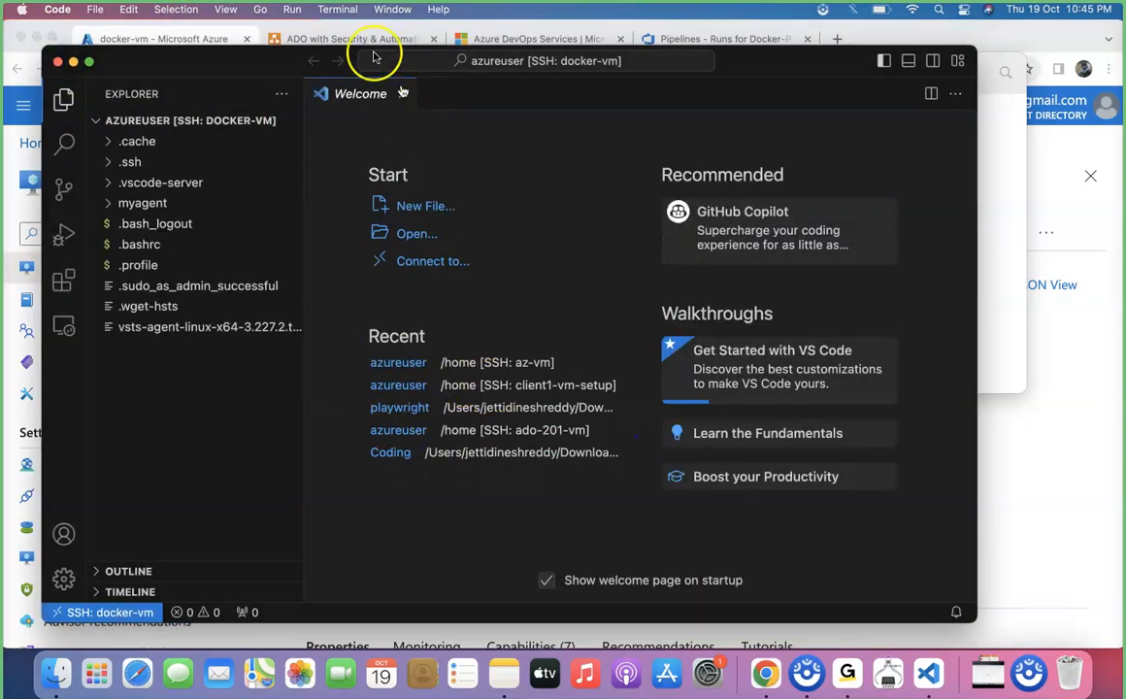
Open a new terminal on docker-vm and change into the myagent directory with cd myagent/
left_click(353, 9)
left_click(364, 29)
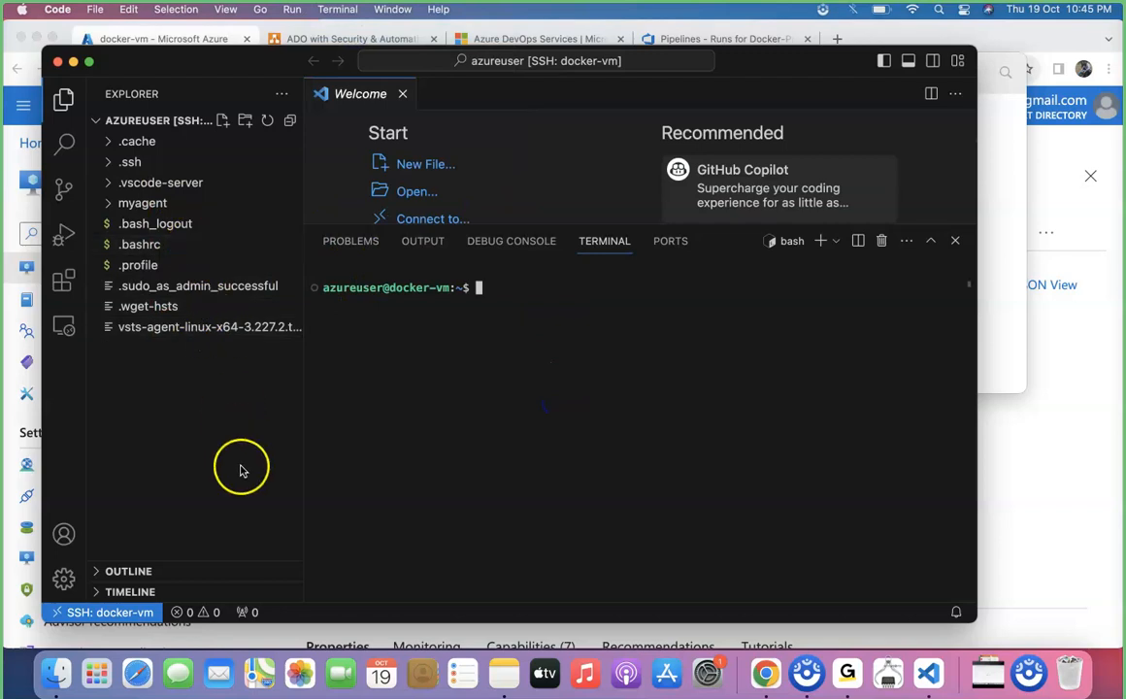
type("d m")
key("Tab")
key("Return")
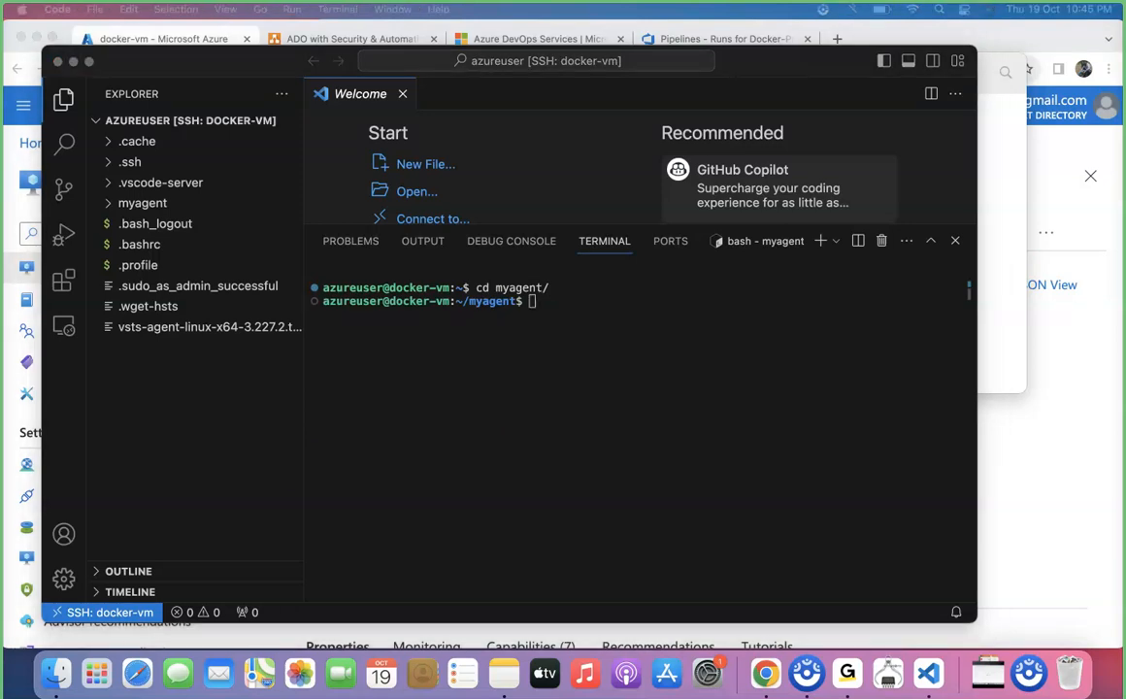
Start the agent in the background by running ./run.sh &>/dev/null & in the myagent directory
left_click(460, 457)
type("./run.sh &>/dev/null &")
key("Return")
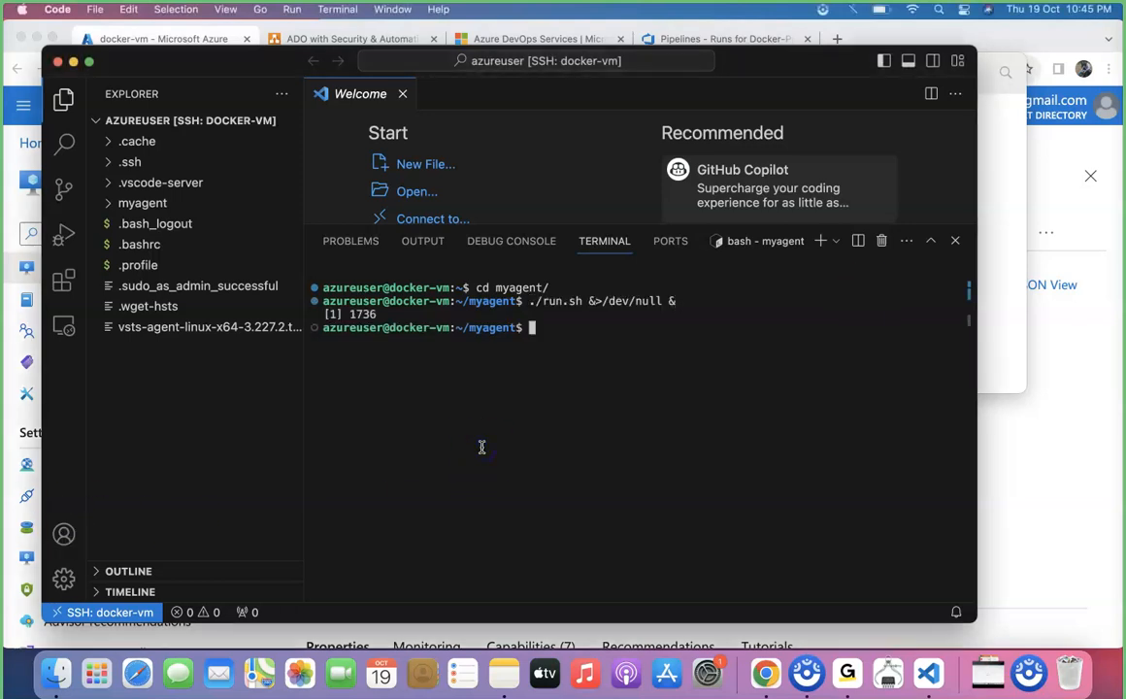
key("Return")
key("Return")
key("Return")
key("Return")
Switch to Azure DevOps in Chrome and open the agent pools in the RVRIT project settings
left_click(1078, 476)
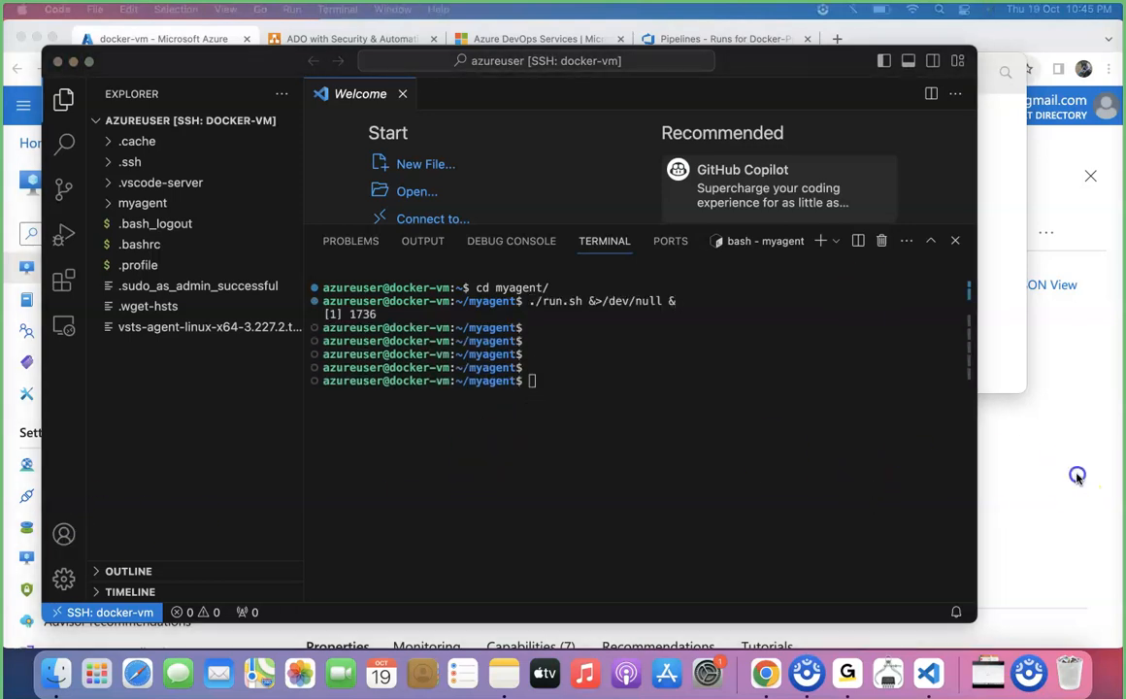
left_click(662, 38)
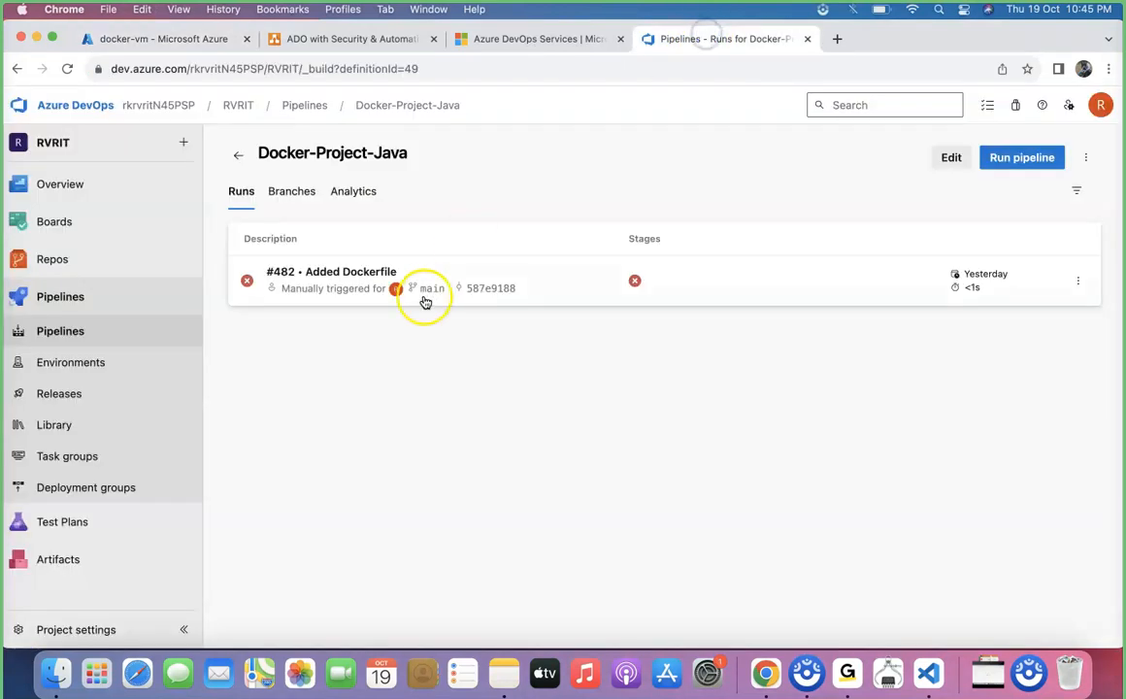
left_click(95, 627)
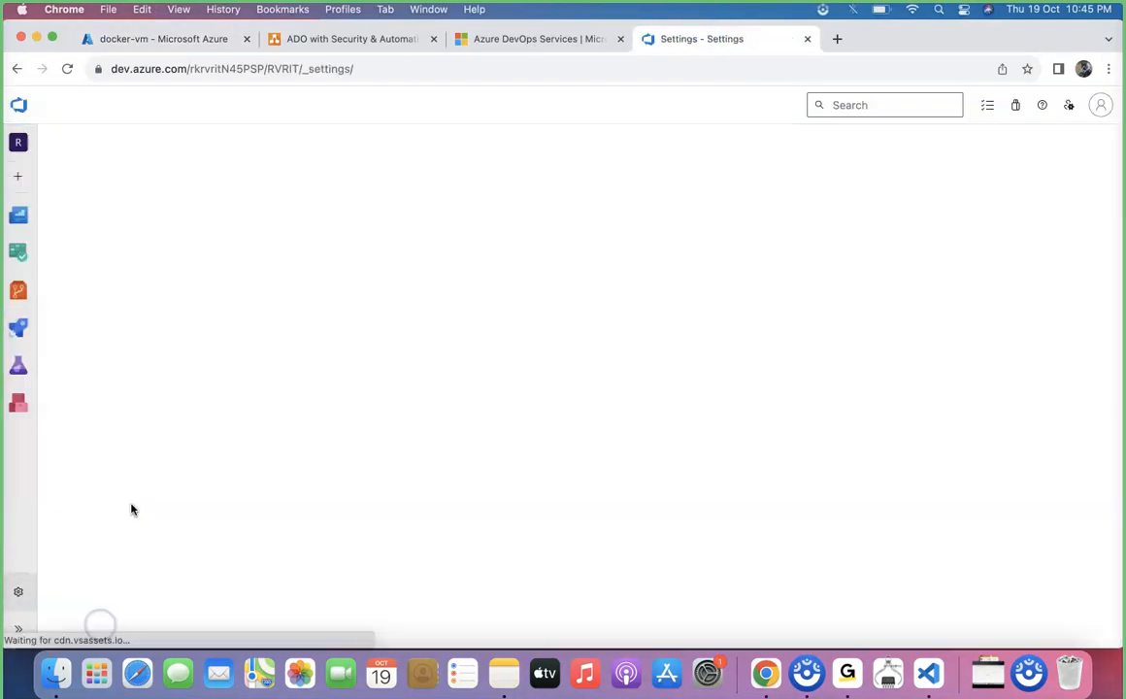
left_click(117, 549)
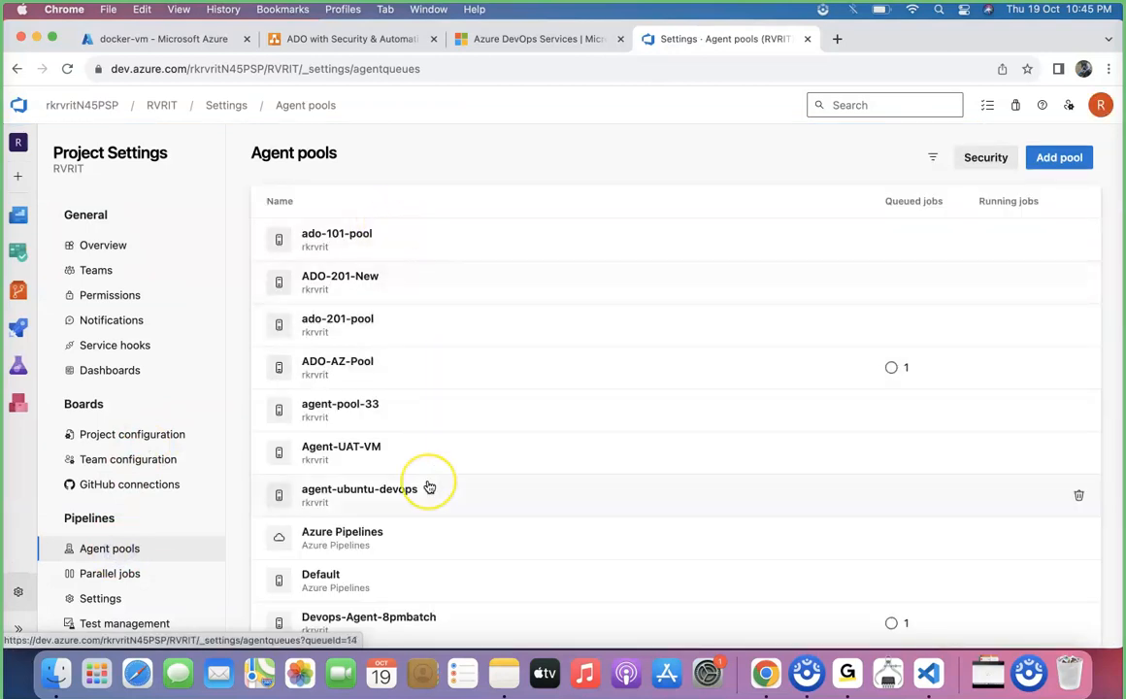
Check the agents in Devops-Agent-Pool and return to the list of agent pools
scroll(430, 487, "down", 5)
left_click(418, 398)
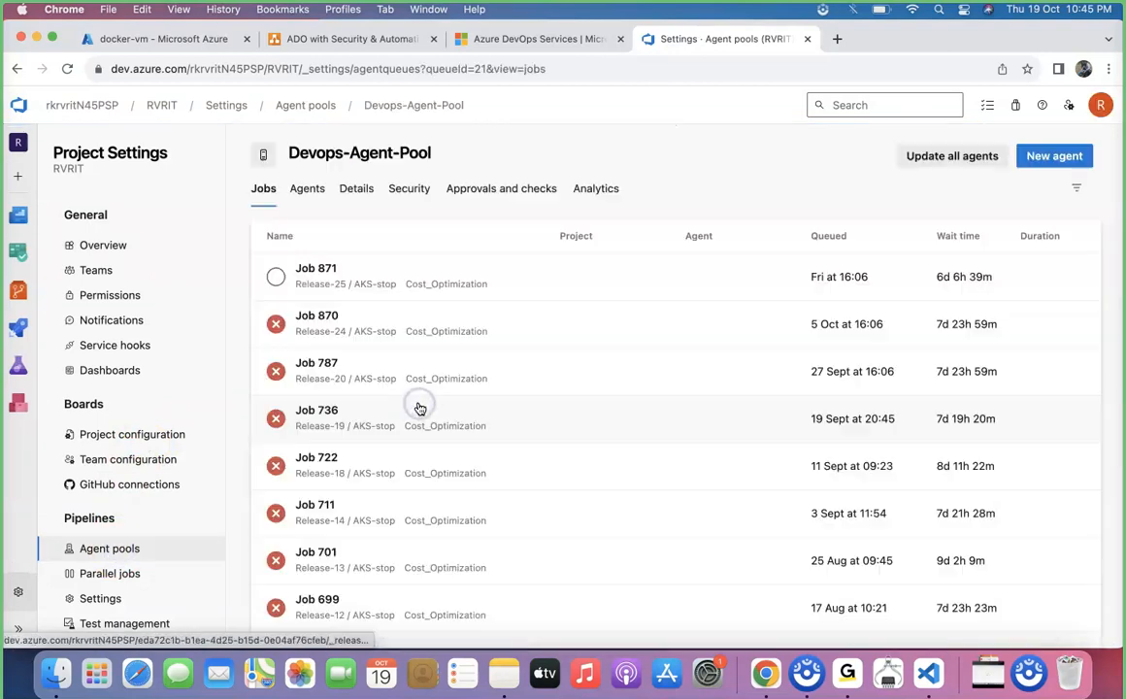
left_click(296, 187)
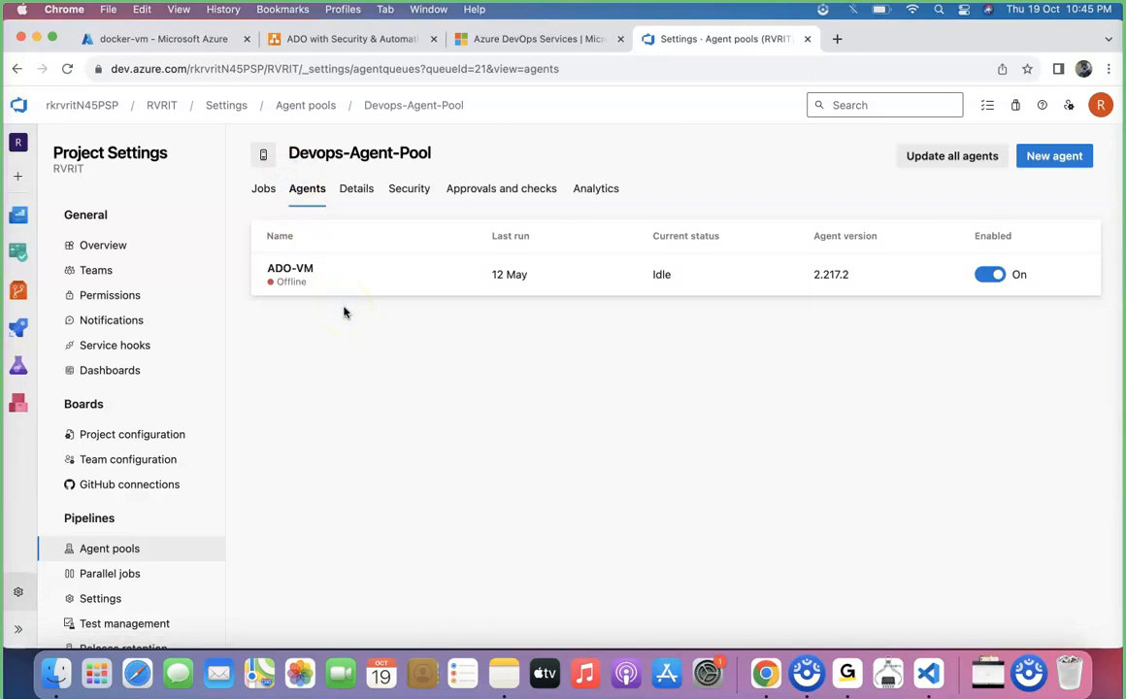
left_click(17, 68)
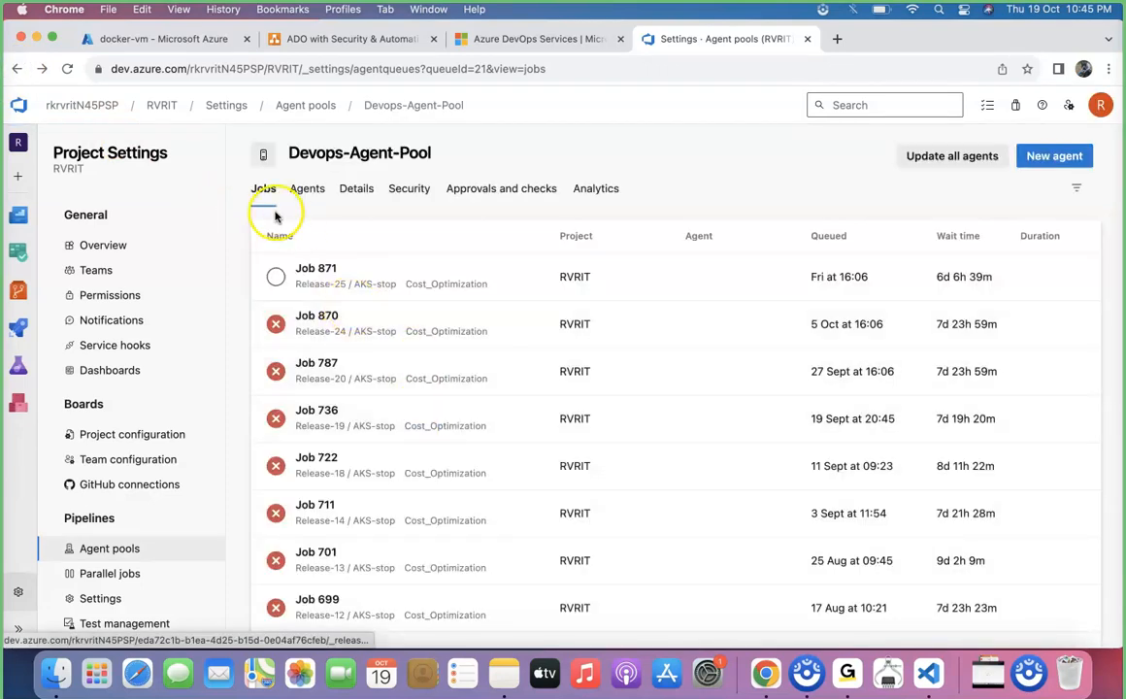
left_click(17, 68)
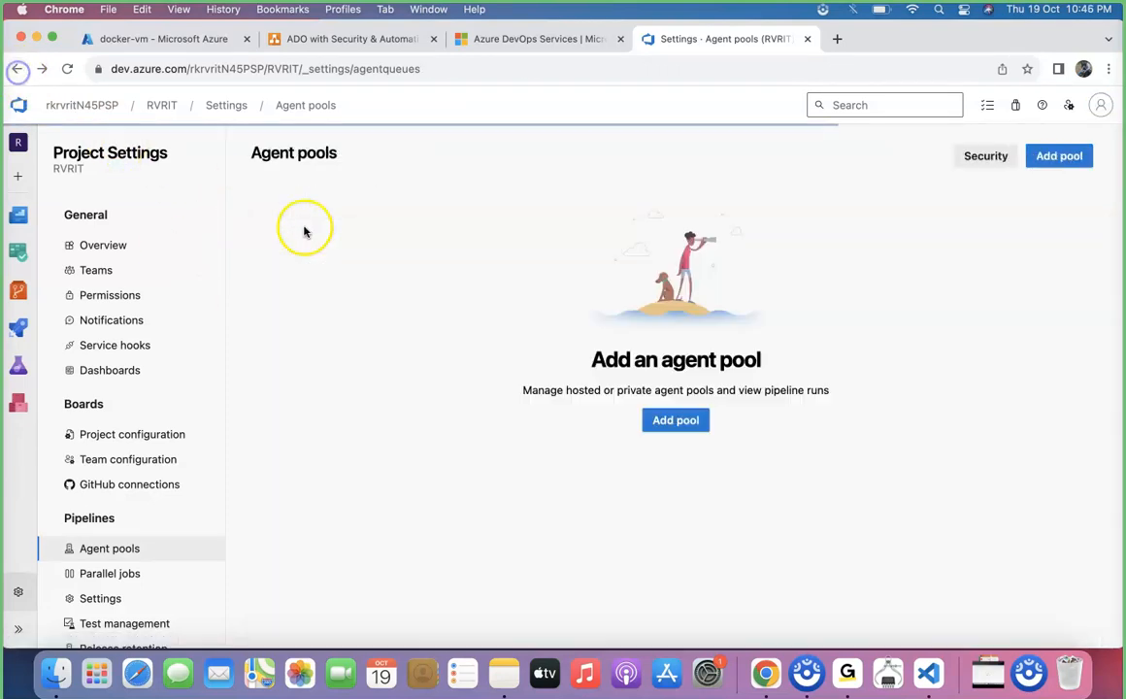
Check the status of the docker-vm agent in Docker-agent-pool
scroll(427, 397, "down", 3)
scroll(429, 399, "down", 2)
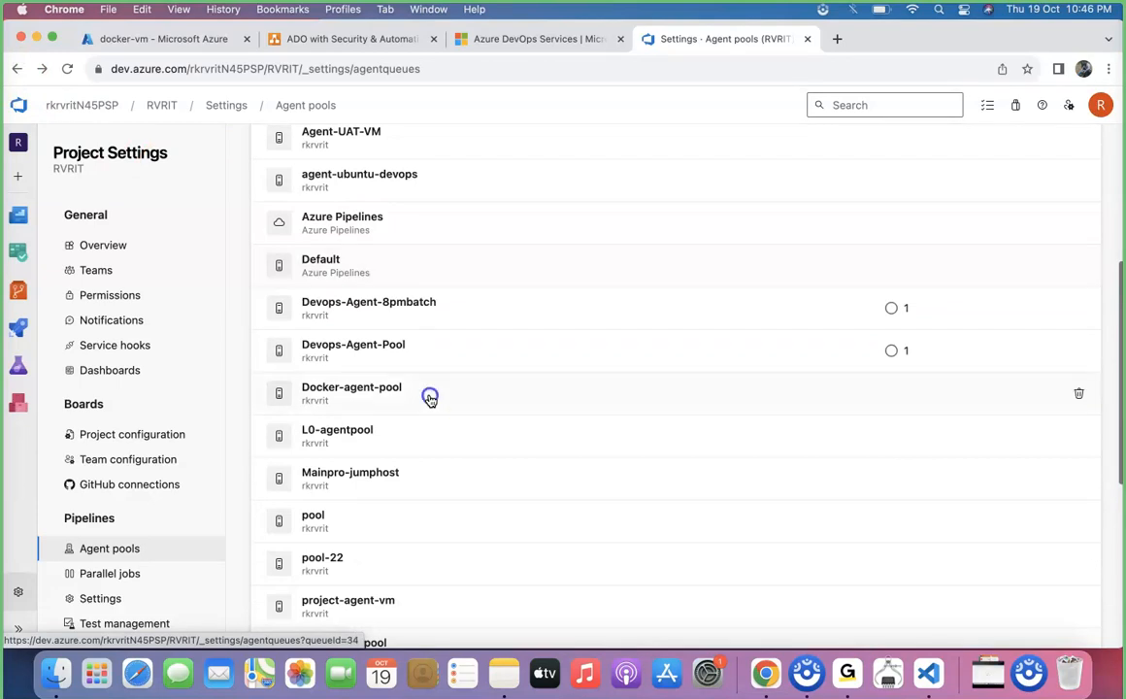
left_click(428, 397)
left_click(305, 190)
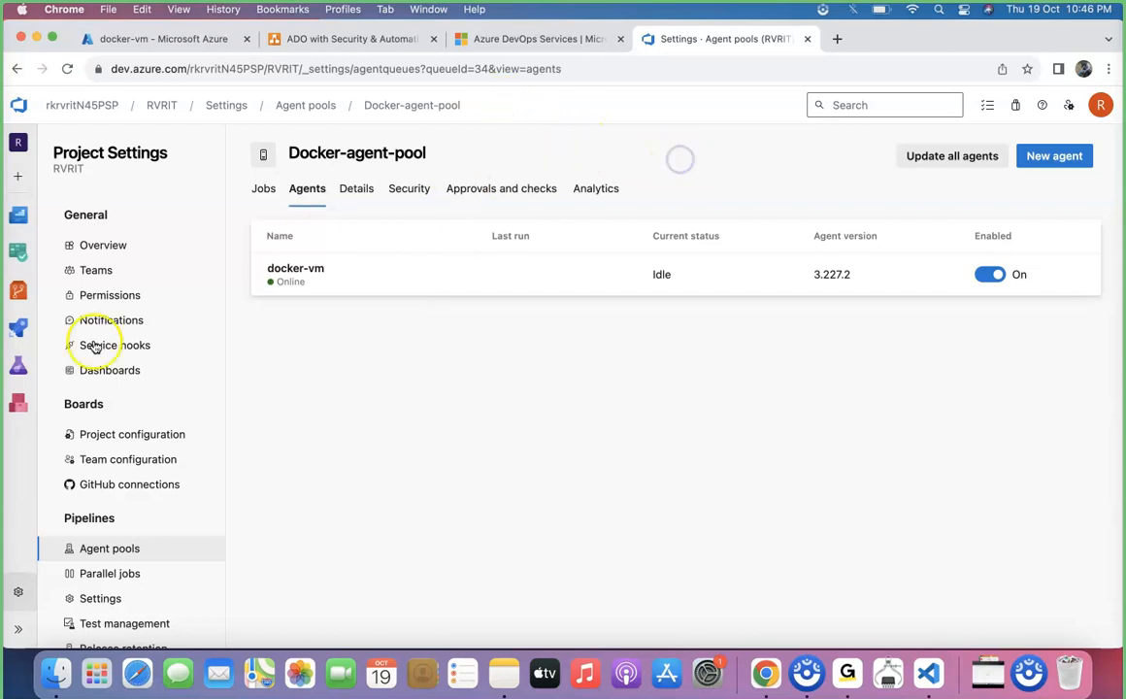
Run the Docker-Project-Java pipeline manually with its default parameters
mouse_move(26, 328)
left_click(137, 353)
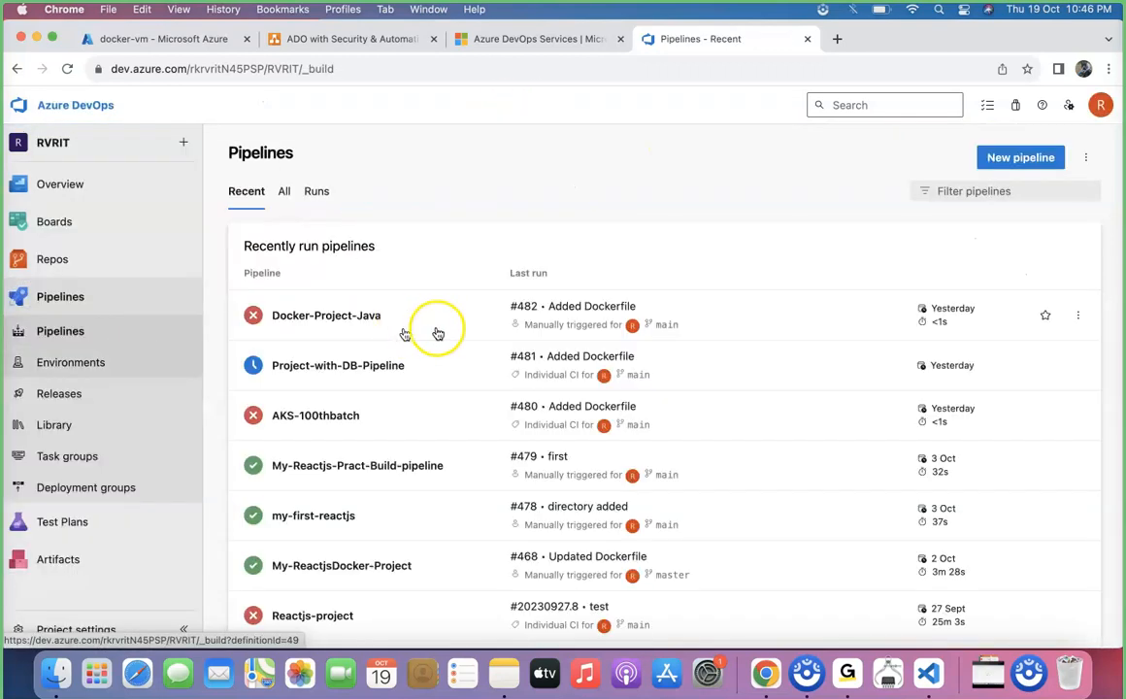
left_click(441, 330)
left_click(1017, 157)
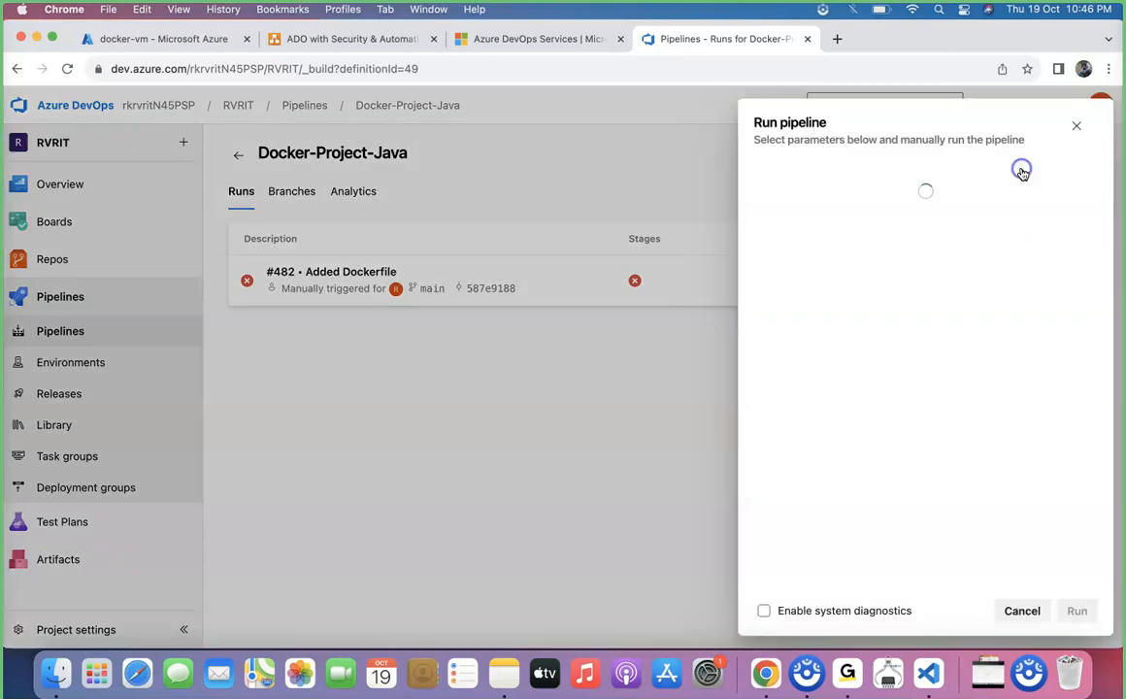
left_click(1077, 611)
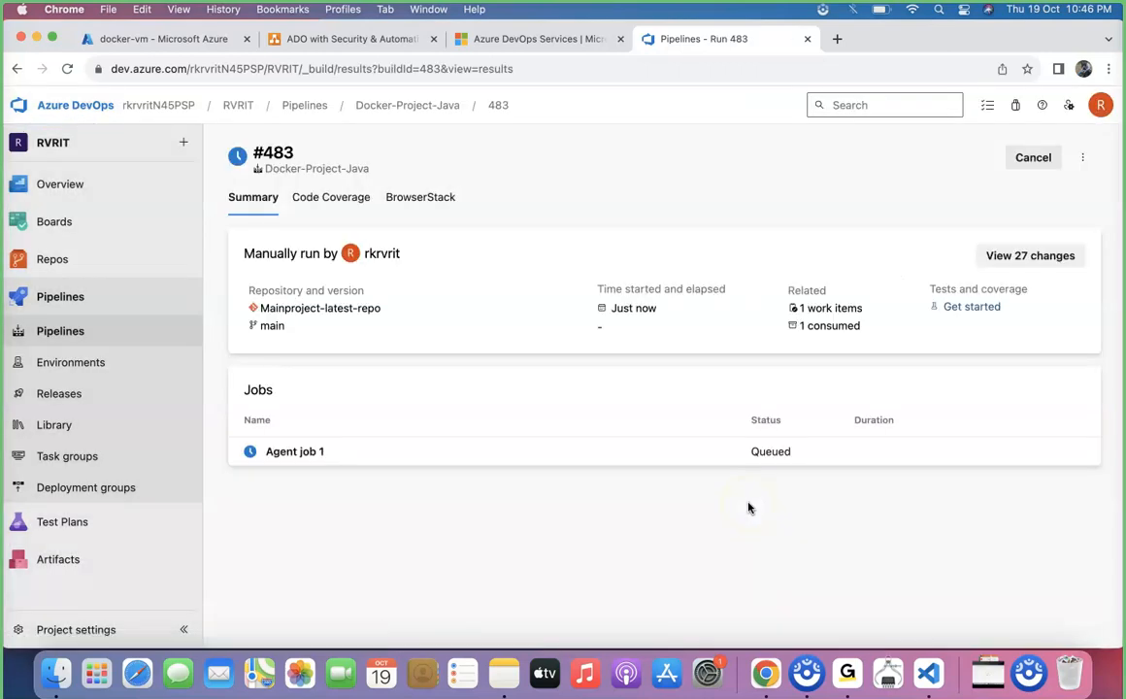
Examine the Agent job 1 logs of the new run, including the Maven, buildAndPush and Initialize job tasks
left_click(389, 455)
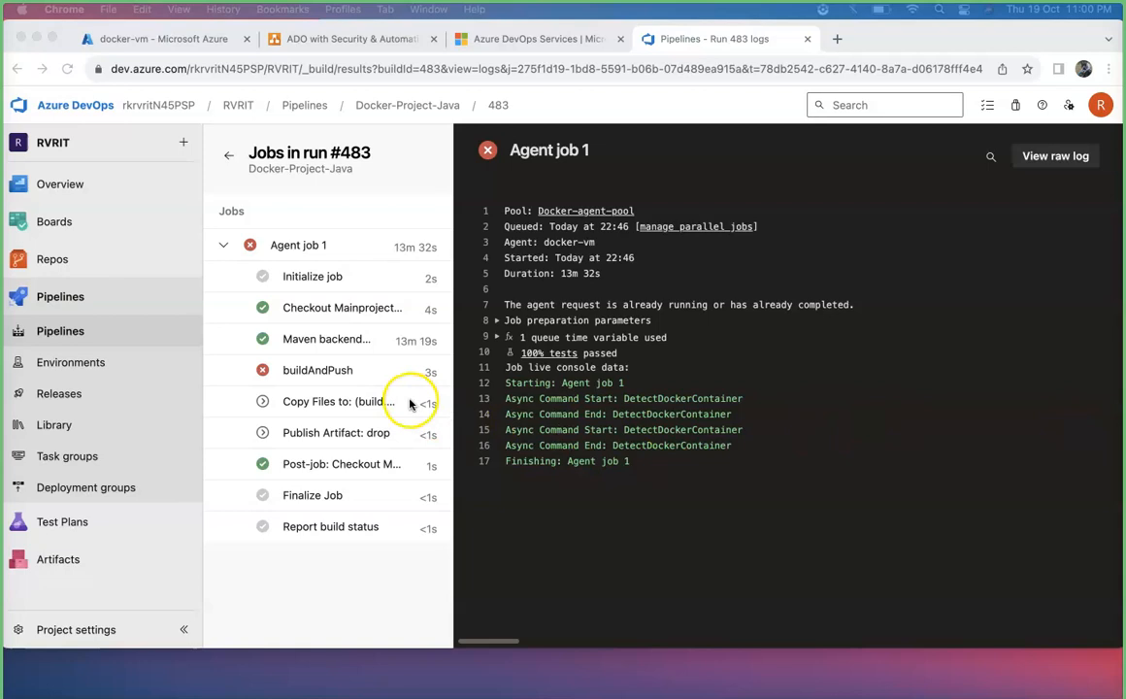
left_click(347, 342)
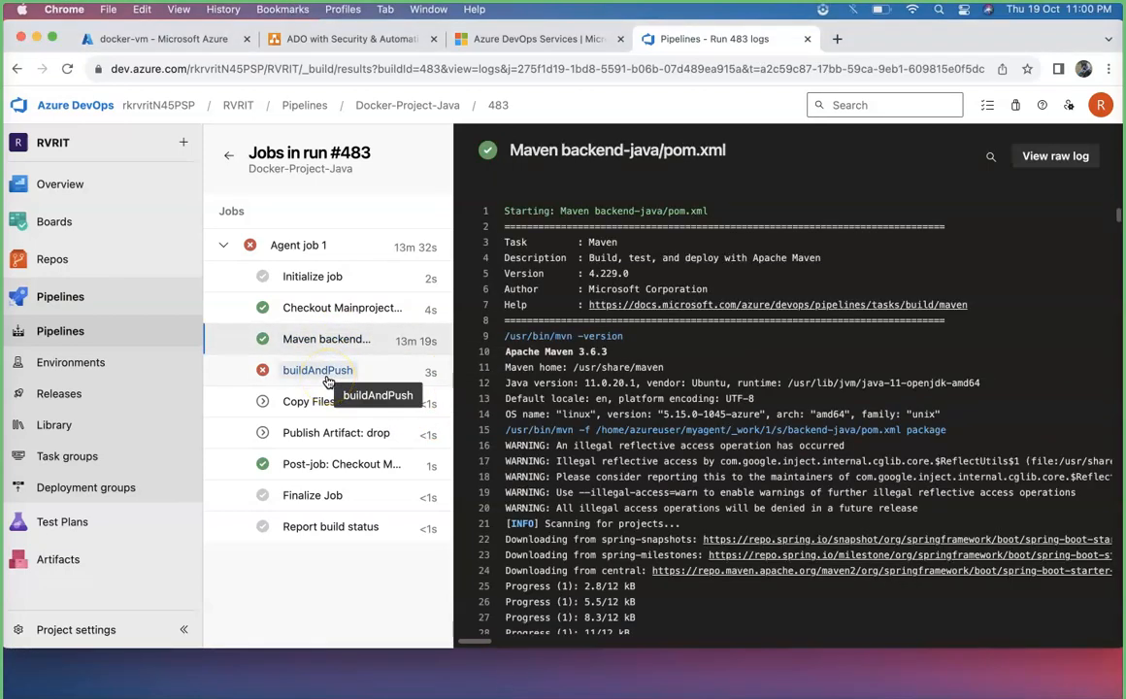
left_click(320, 371)
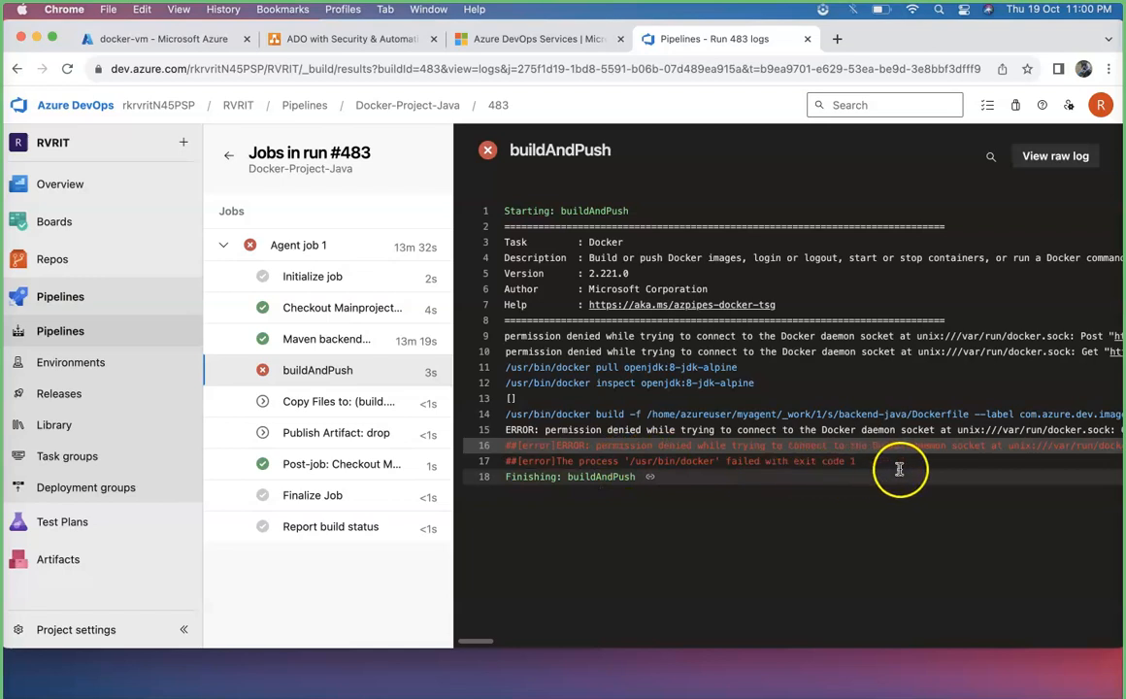
scroll(951, 463, "right", 5)
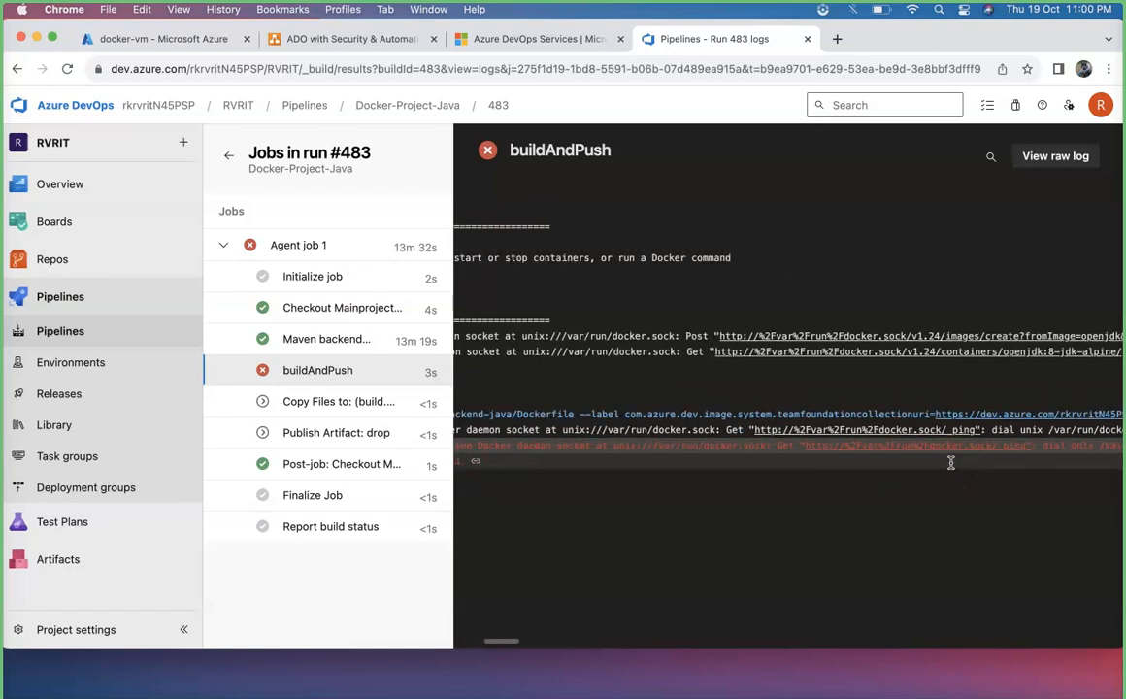
scroll(951, 463, "left", 5)
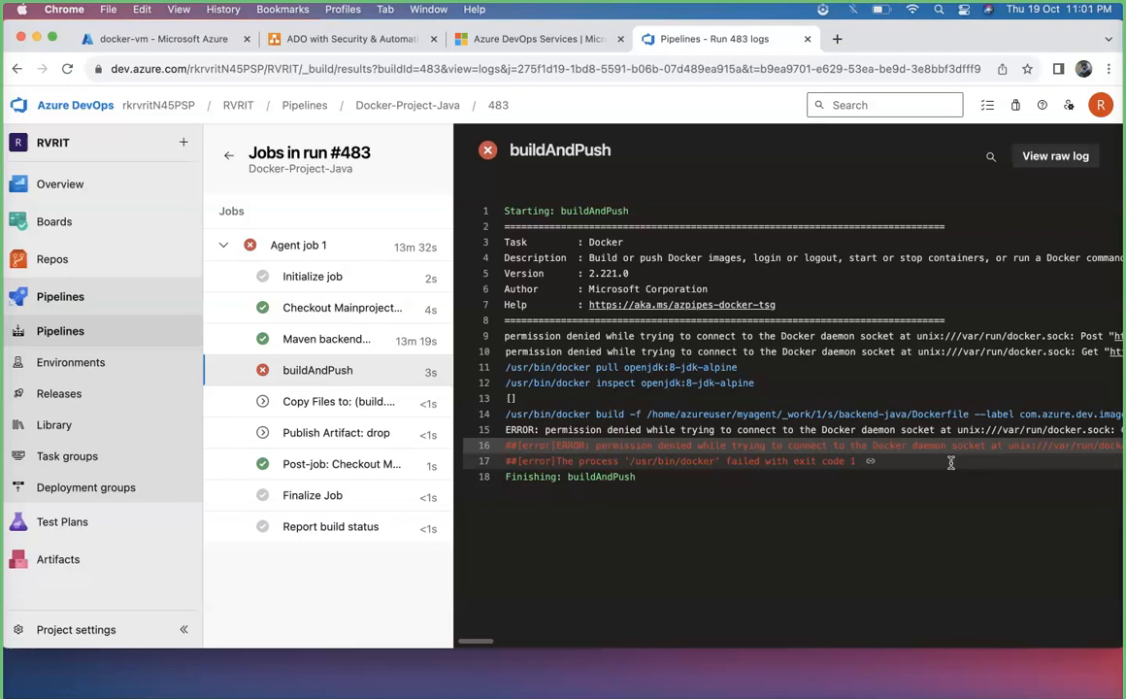
left_click(328, 280)
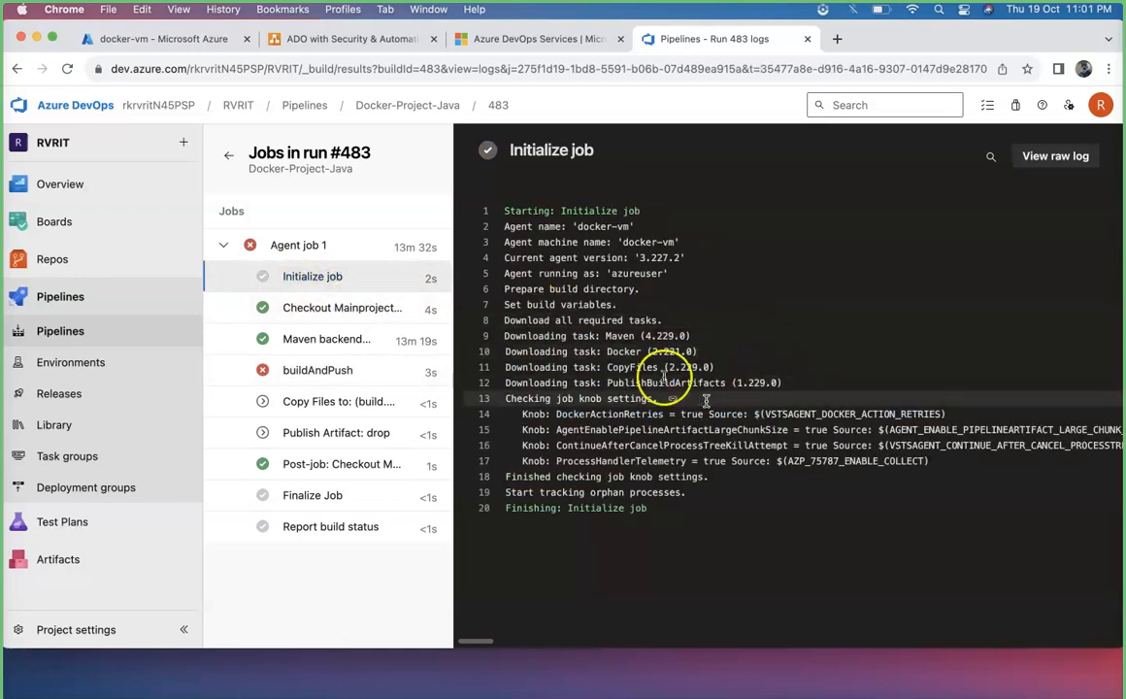
Check the agent's user in the Initialize job log and the errors in the buildAndPush log
double_click(632, 272)
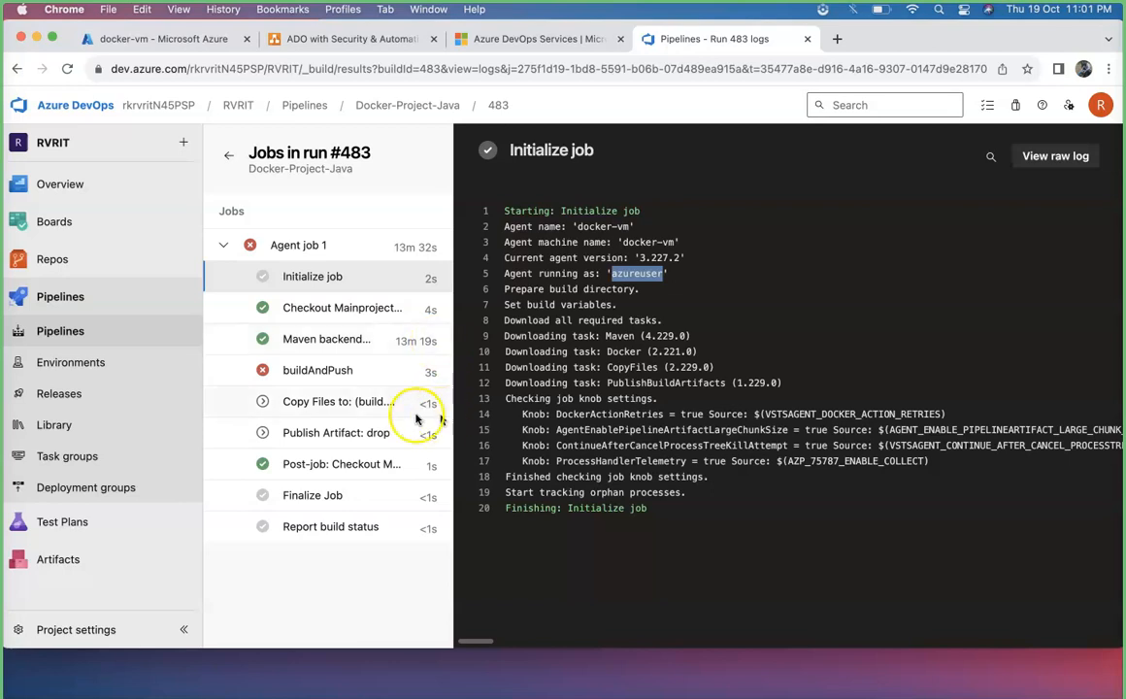
left_click(296, 370)
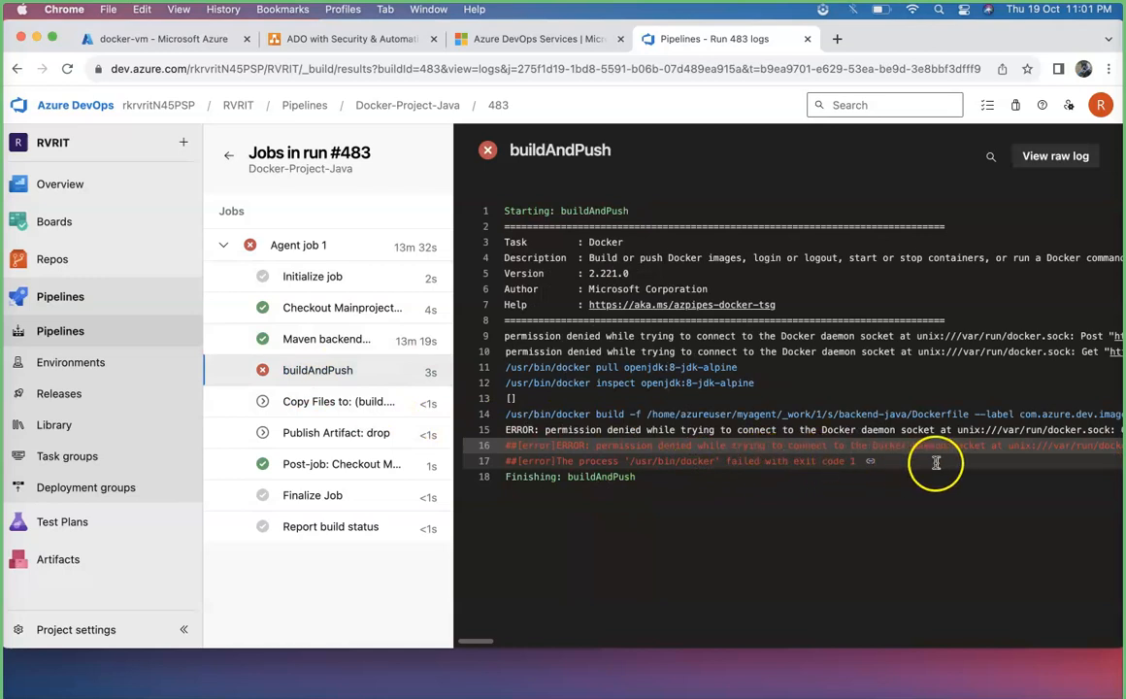
scroll(971, 462, "right", 3)
scroll(1015, 463, "right", 2)
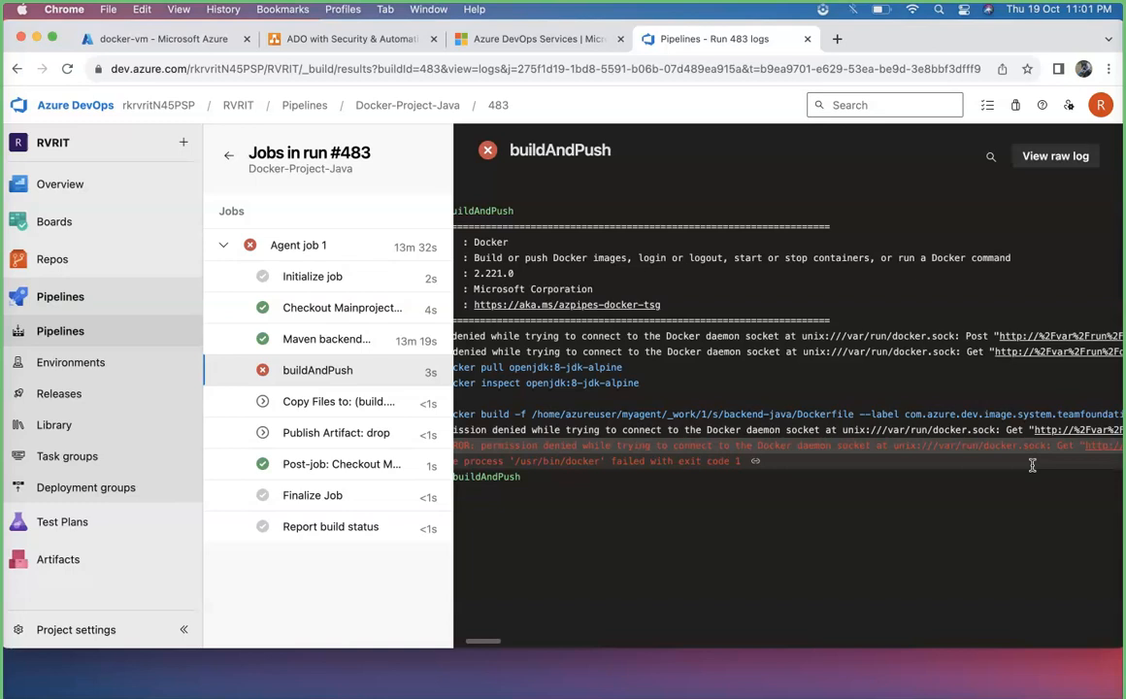
left_click(971, 475)
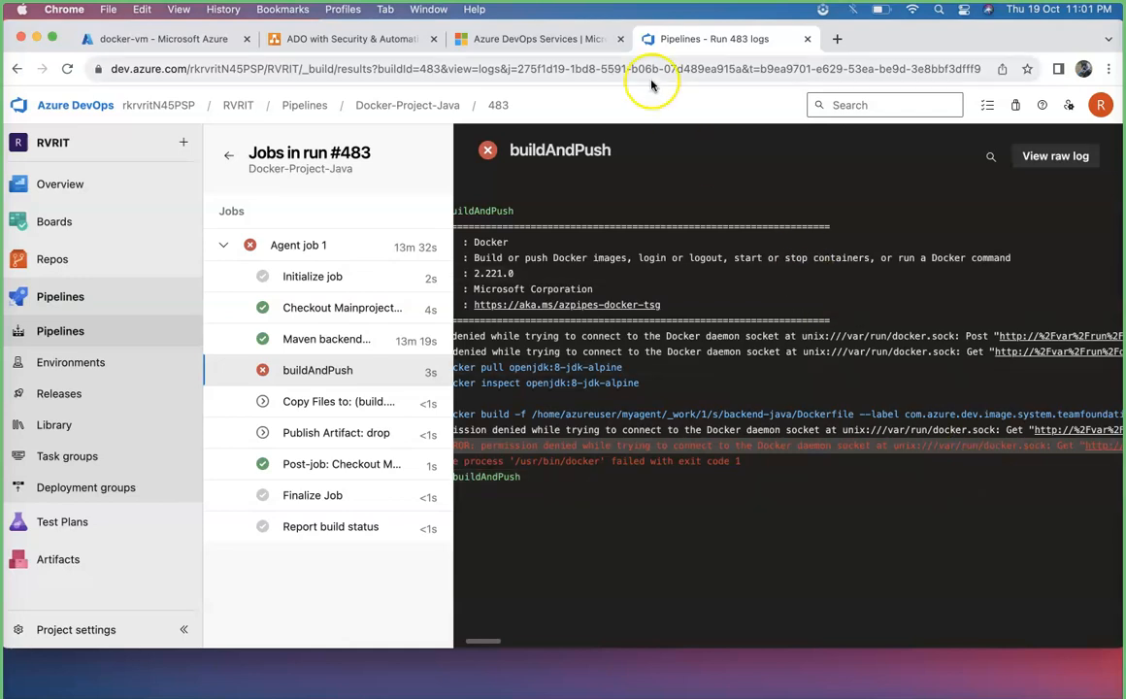
Search the web for the buildAndPush error about permission denied on the Docker daemon socket and open the Stack Overflow question on it
left_click(500, 39)
left_click(694, 41)
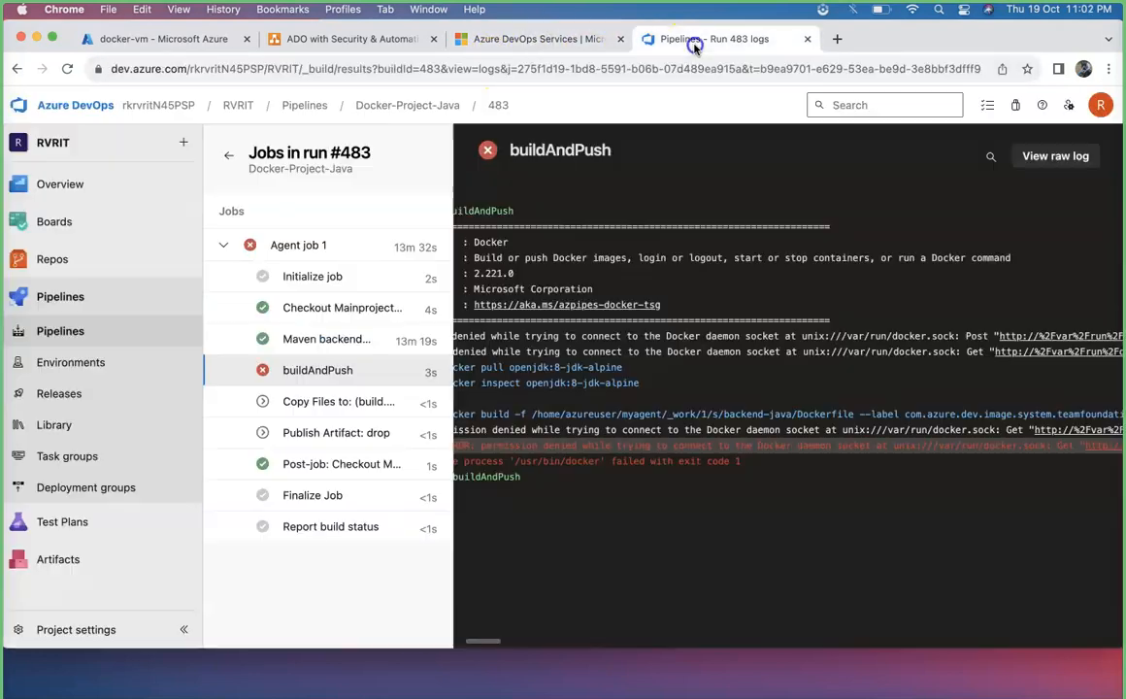
left_click_drag(1045, 445, 480, 446)
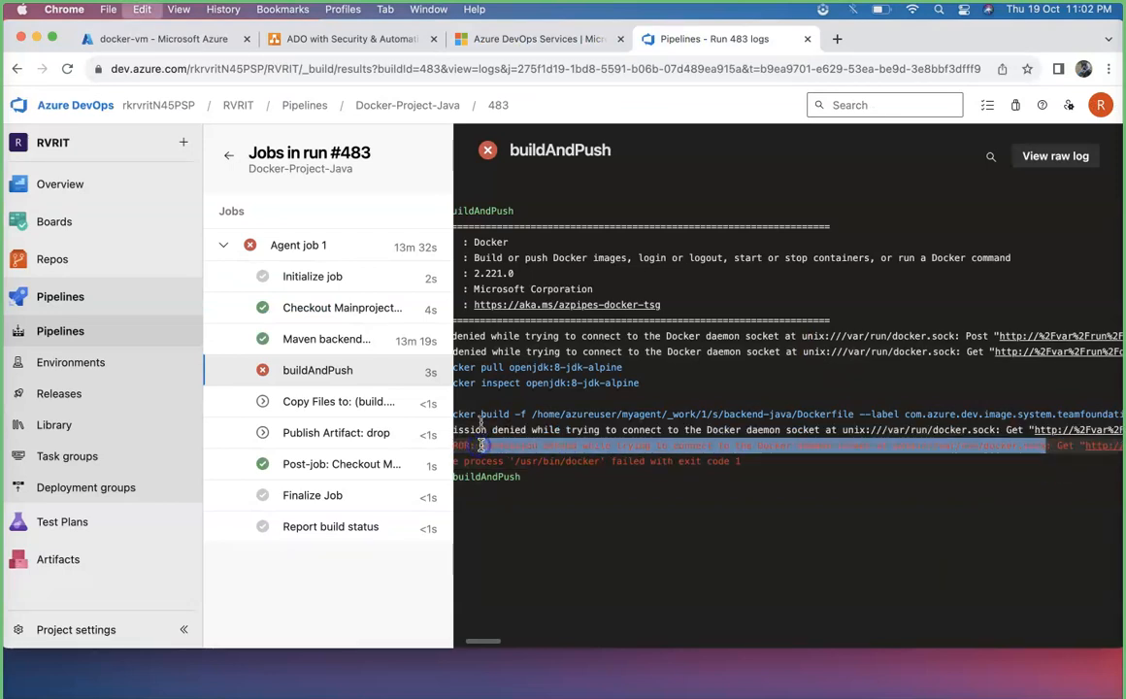
left_click(512, 39)
left_click(510, 68)
type("permission denied while trying to connect to the Docker daemon socket at unix:///var/run/docker.sock")
key("Return")
left_click(279, 406)
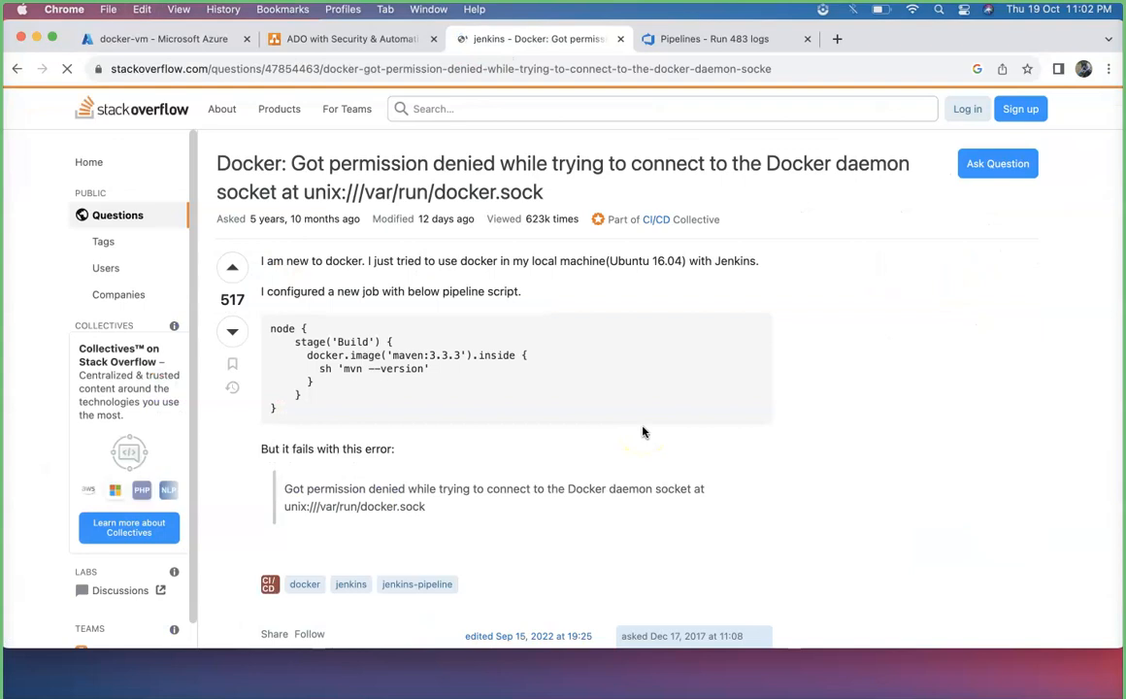
Accept all cookies, look through the answers, and copy the command chmod 777 /var/run/docker.sock
left_click(114, 560)
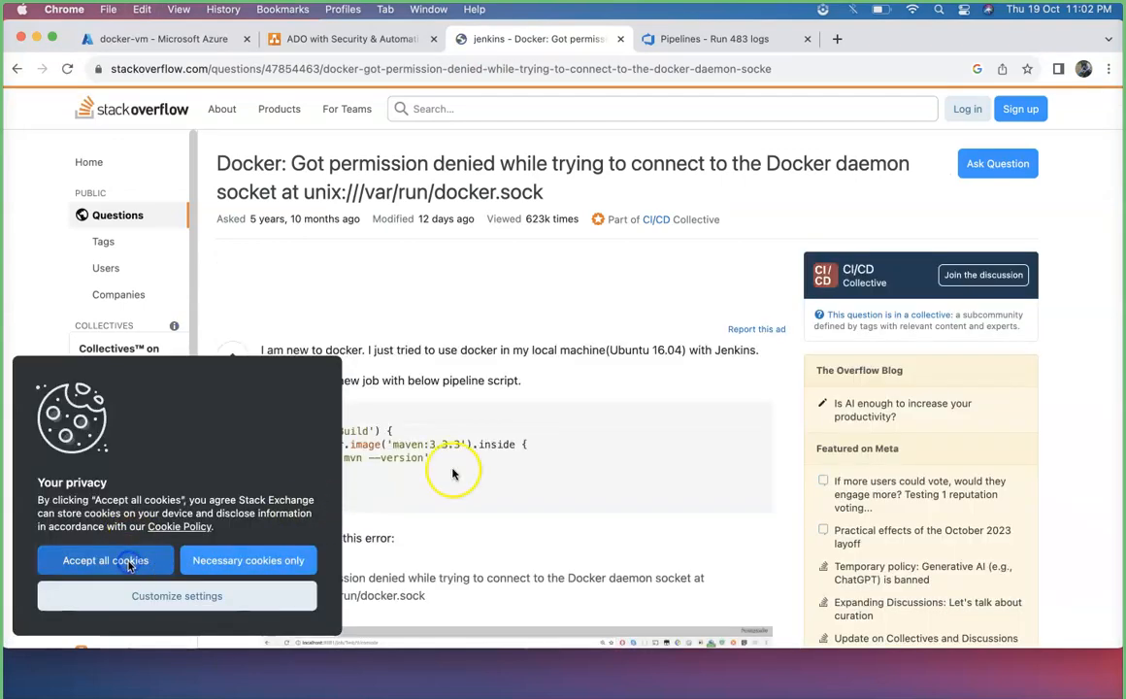
scroll(543, 448, "down", 10)
scroll(601, 449, "down", 7)
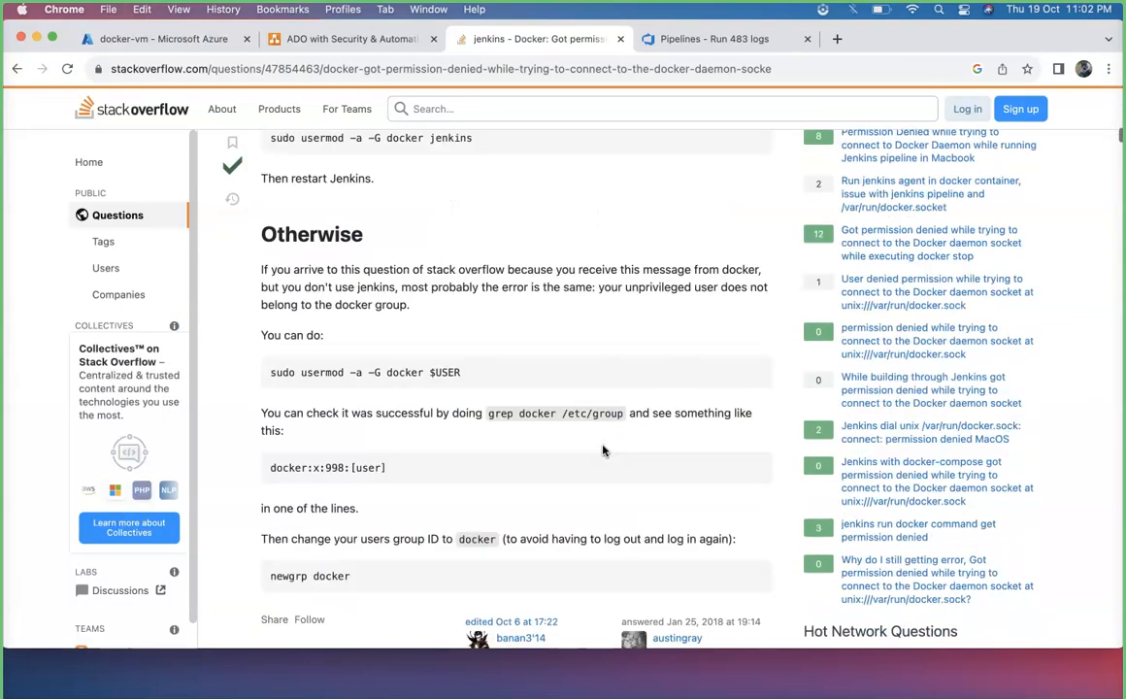
scroll(601, 449, "up", 3)
scroll(602, 450, "down", 12)
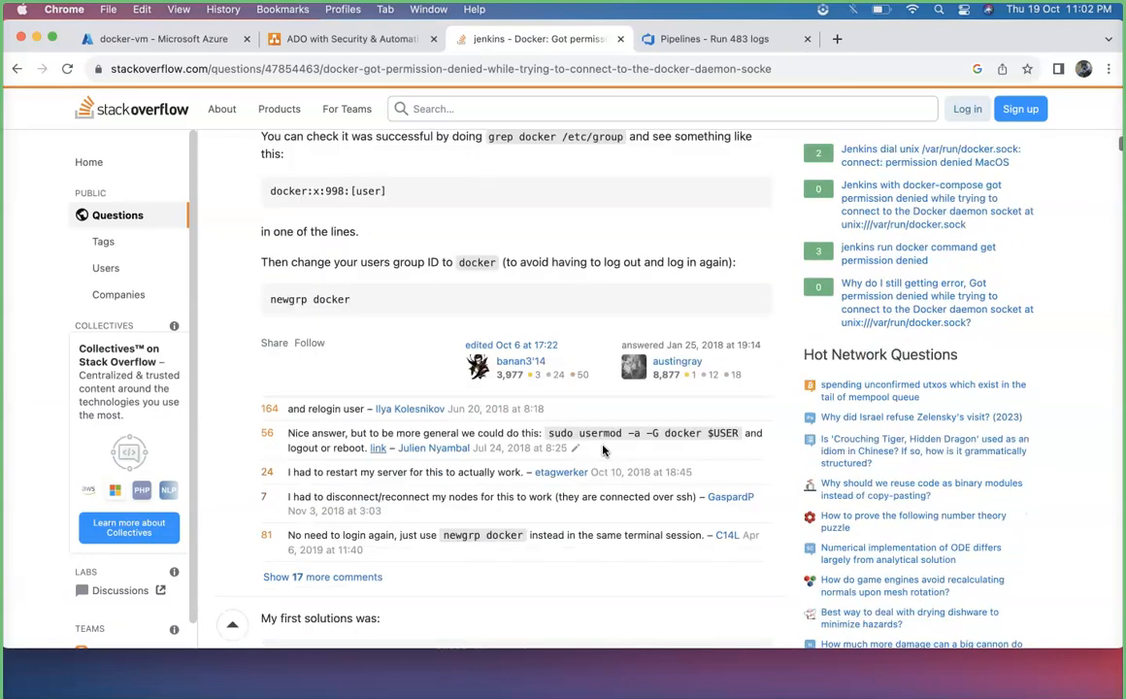
scroll(602, 449, "down", 8)
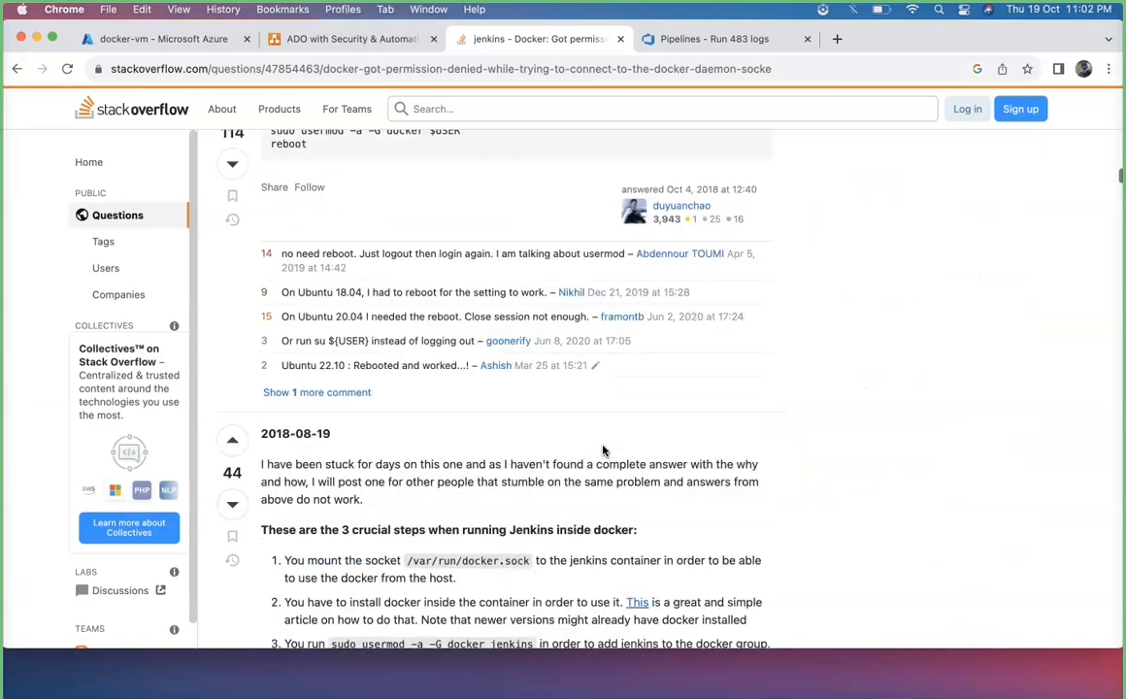
scroll(602, 449, "down", 5)
scroll(602, 450, "up", 12)
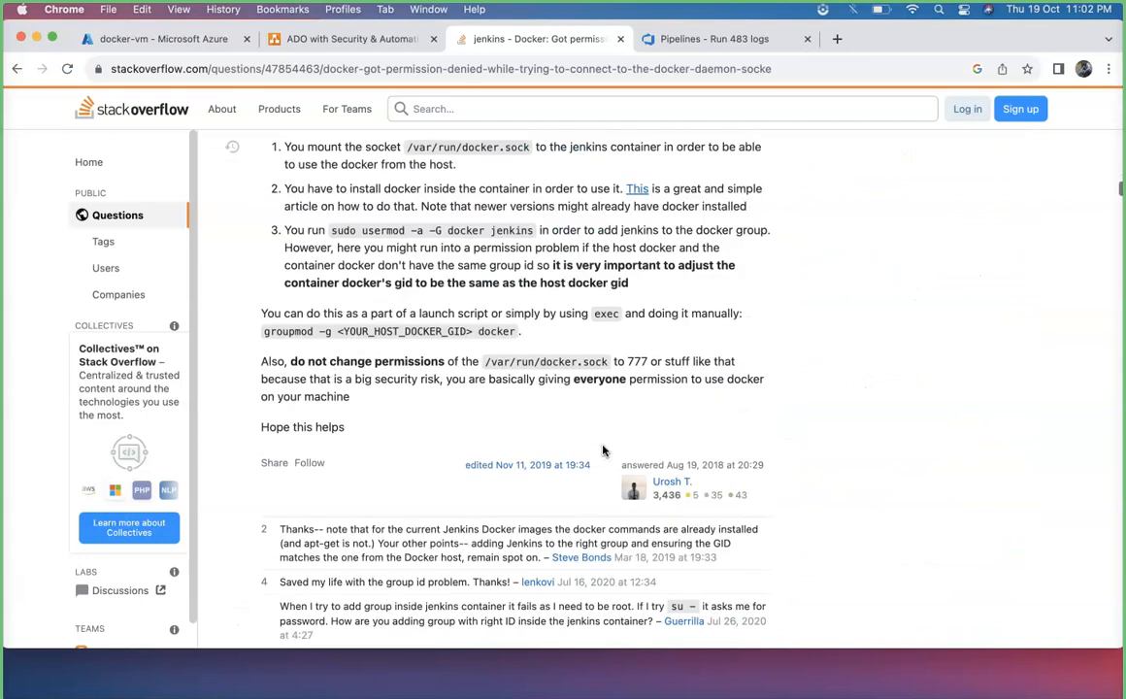
scroll(543, 369, "up", 3)
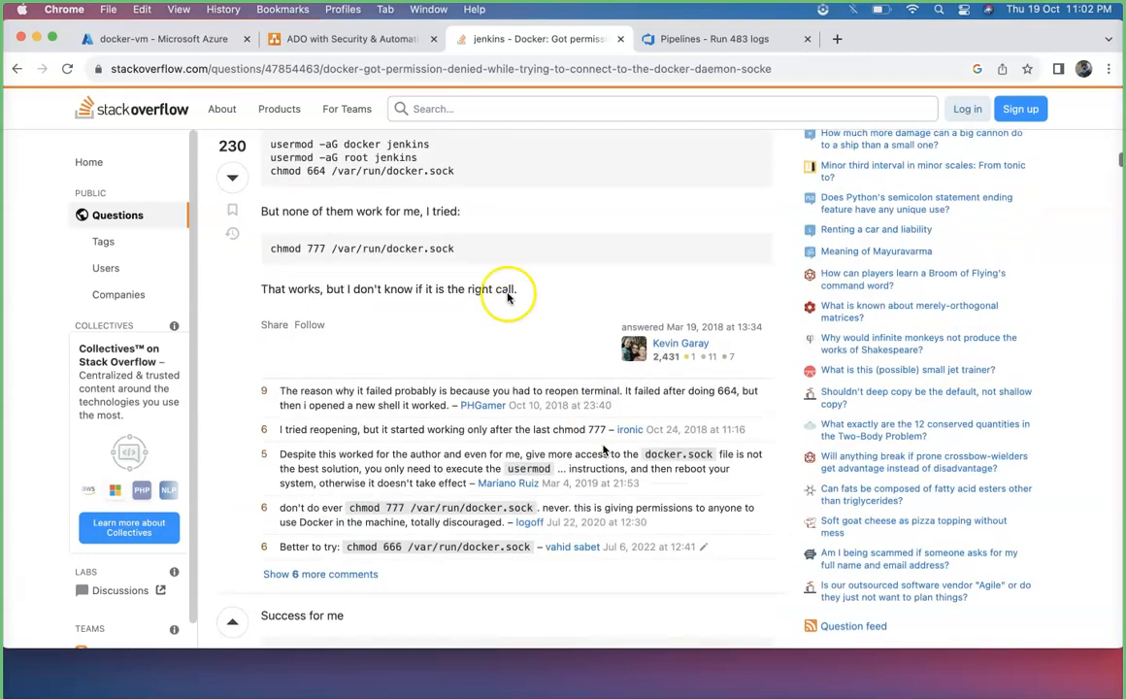
left_click_drag(483, 251, 270, 242)
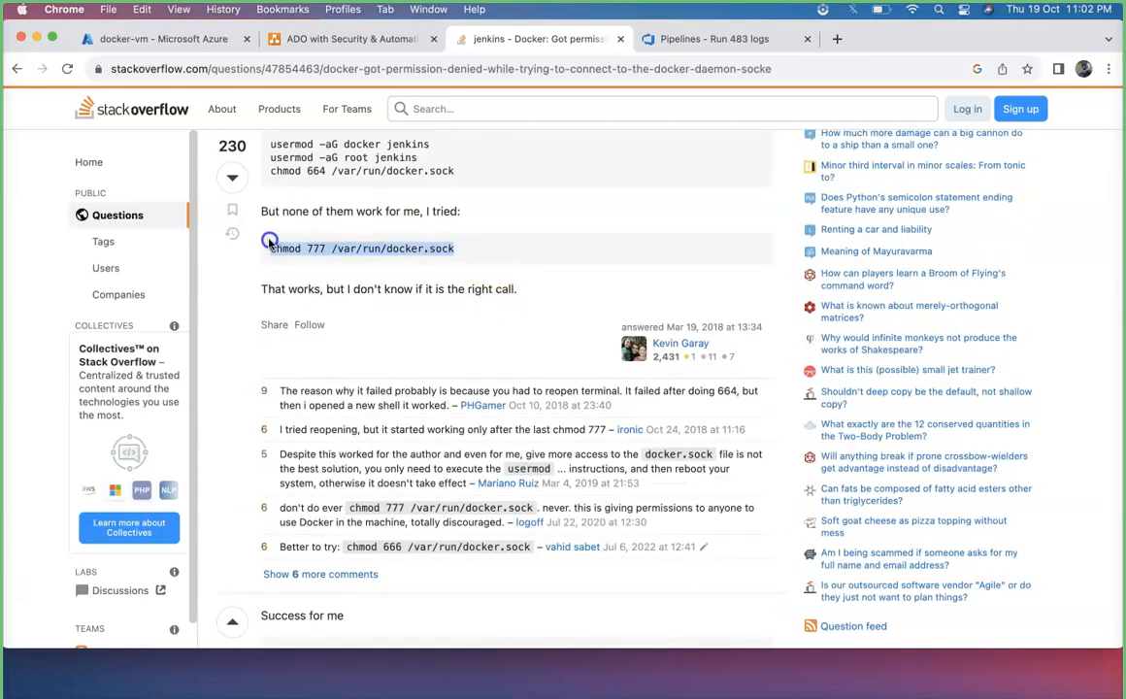
key("super+c")
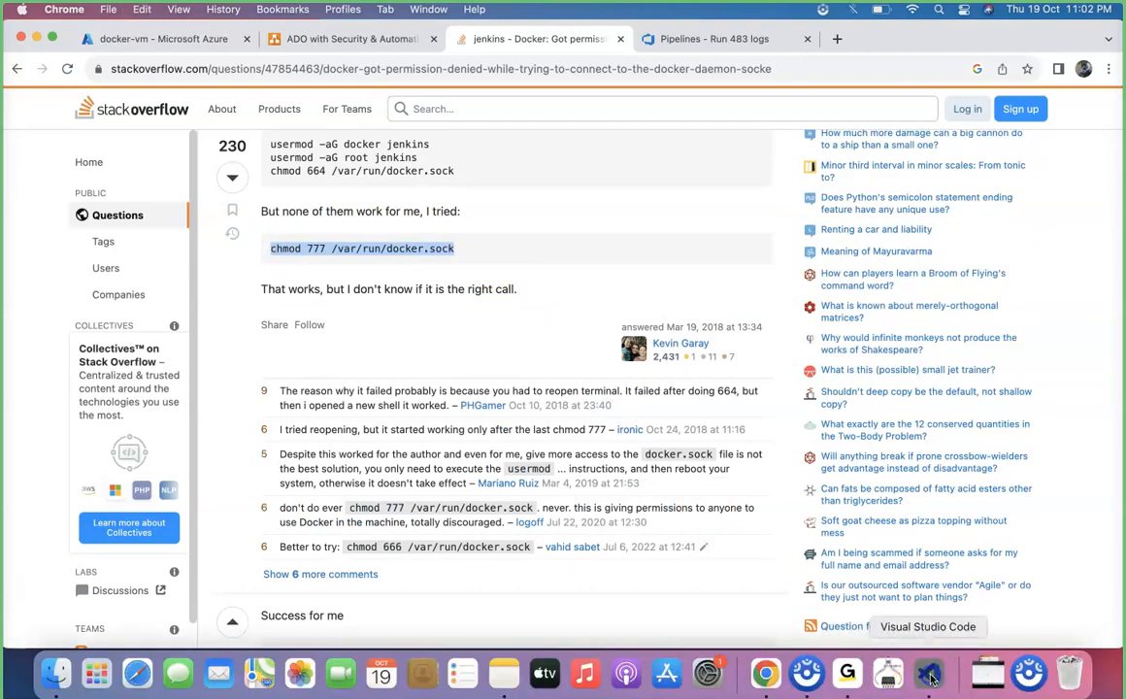
Switch to Visual Studio Code and try to run chmod 777 /var/run/docker.sock in the docker-vm terminal
left_click(929, 673)
left_click(482, 536)
key("super+v")
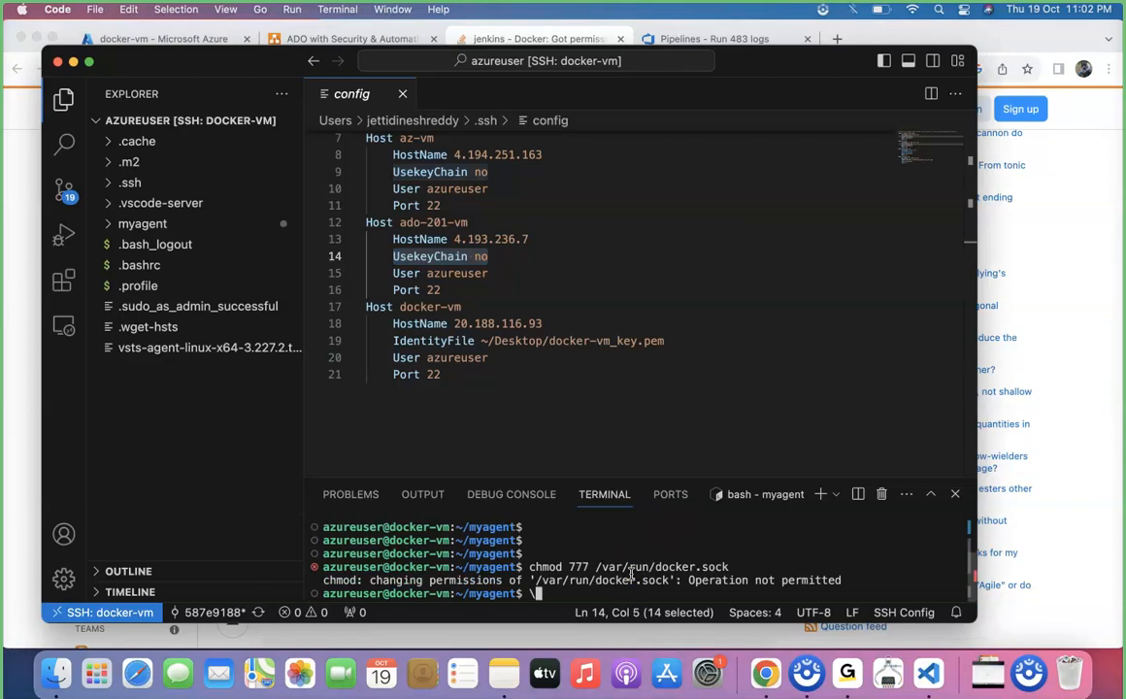
type("sudo")
key("super+v")
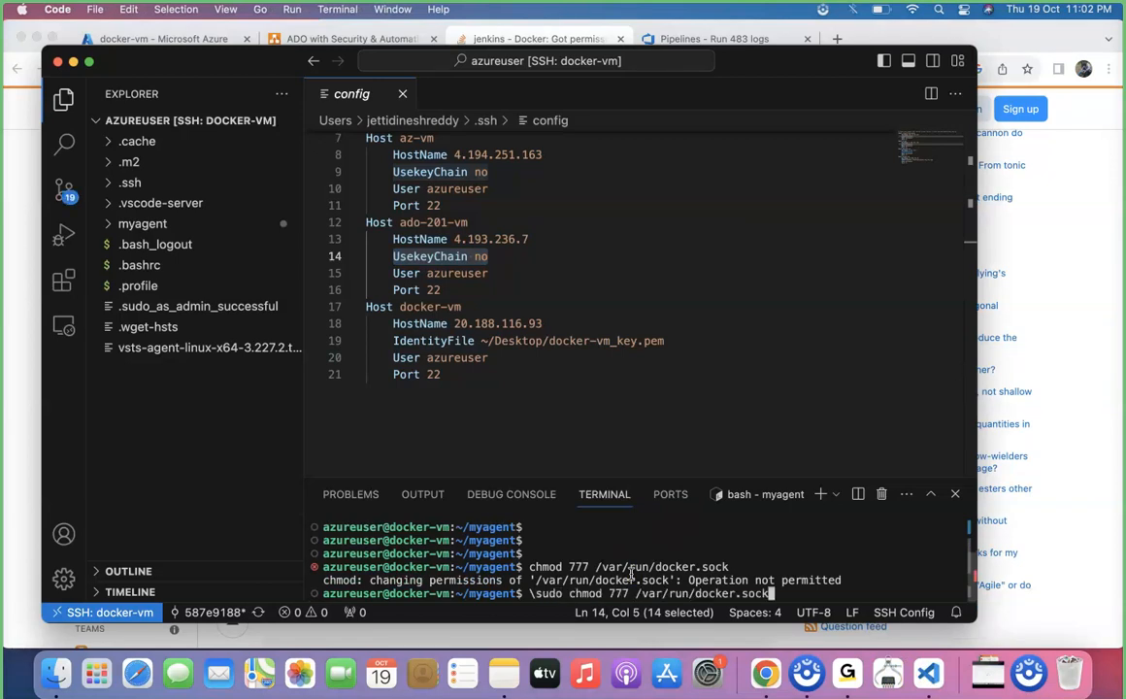
key("ctrl+c")
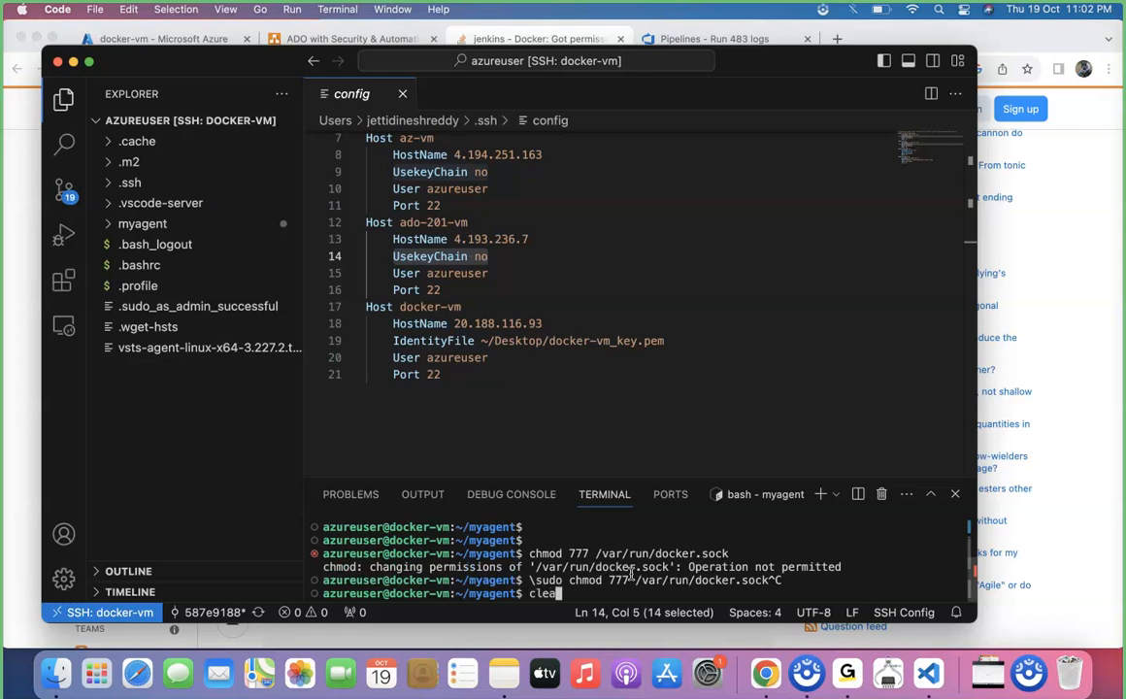
key("Return")
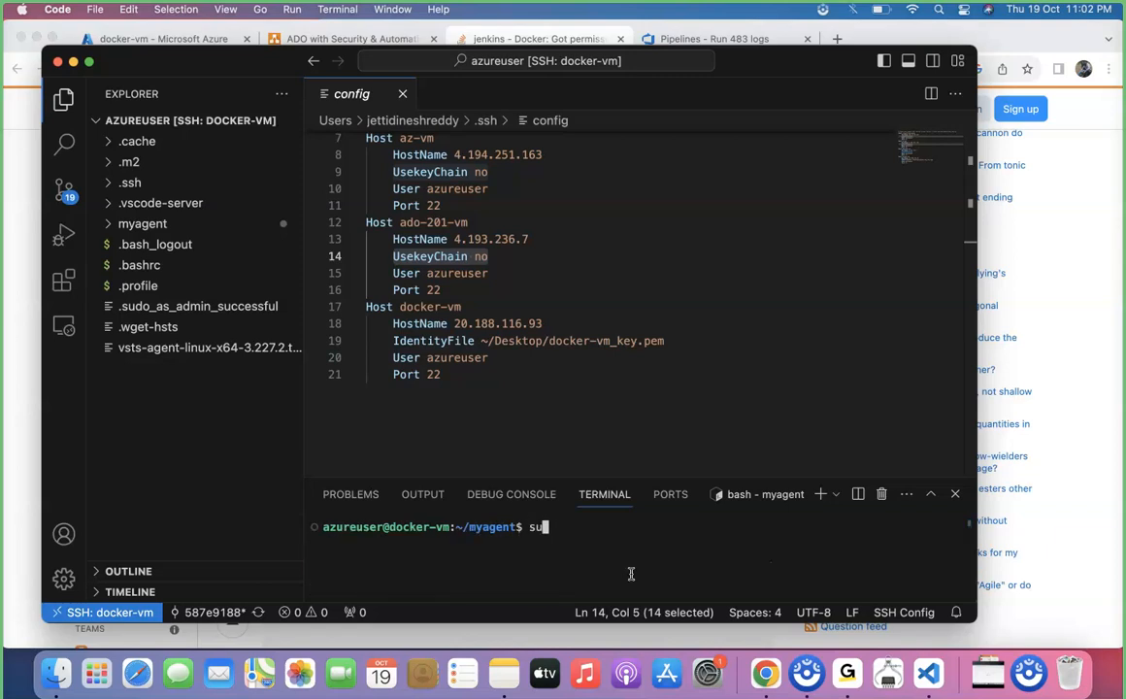
Run sudo chmod 777 /var/run/docker.sock in the docker-vm terminal
type("sudo")
key("super+v")
key("Return")
key("Return")
Return to Azure DevOps in Chrome and open the Docker-Project-Java pipeline for editing
key("super+Tab")
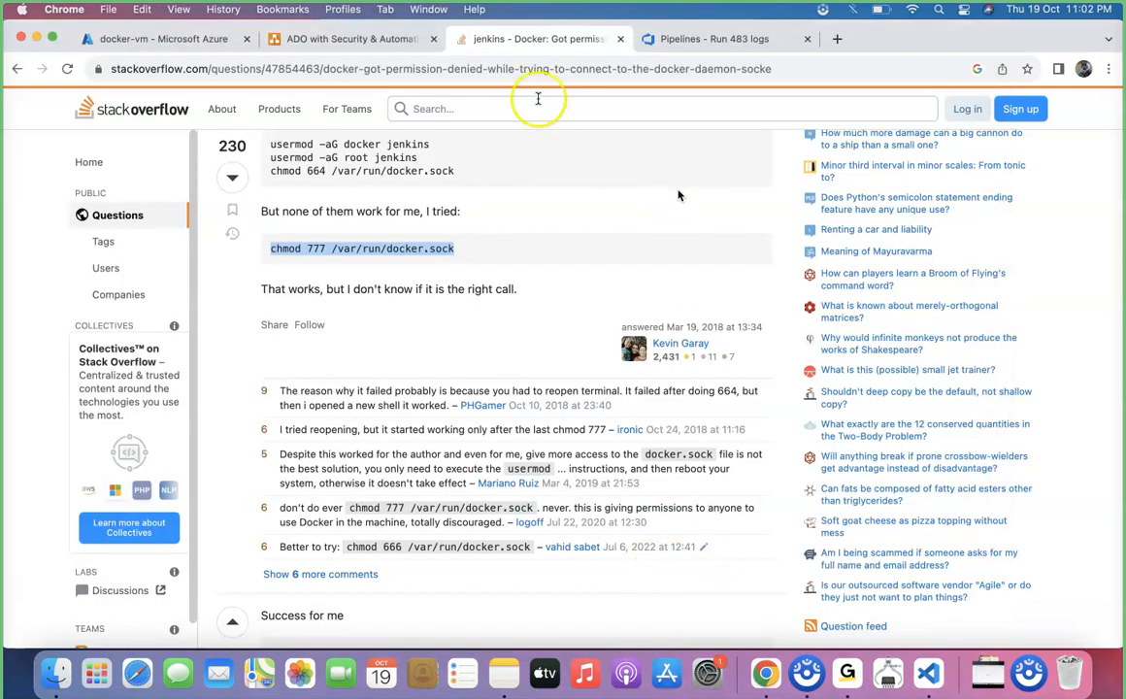
left_click(684, 40)
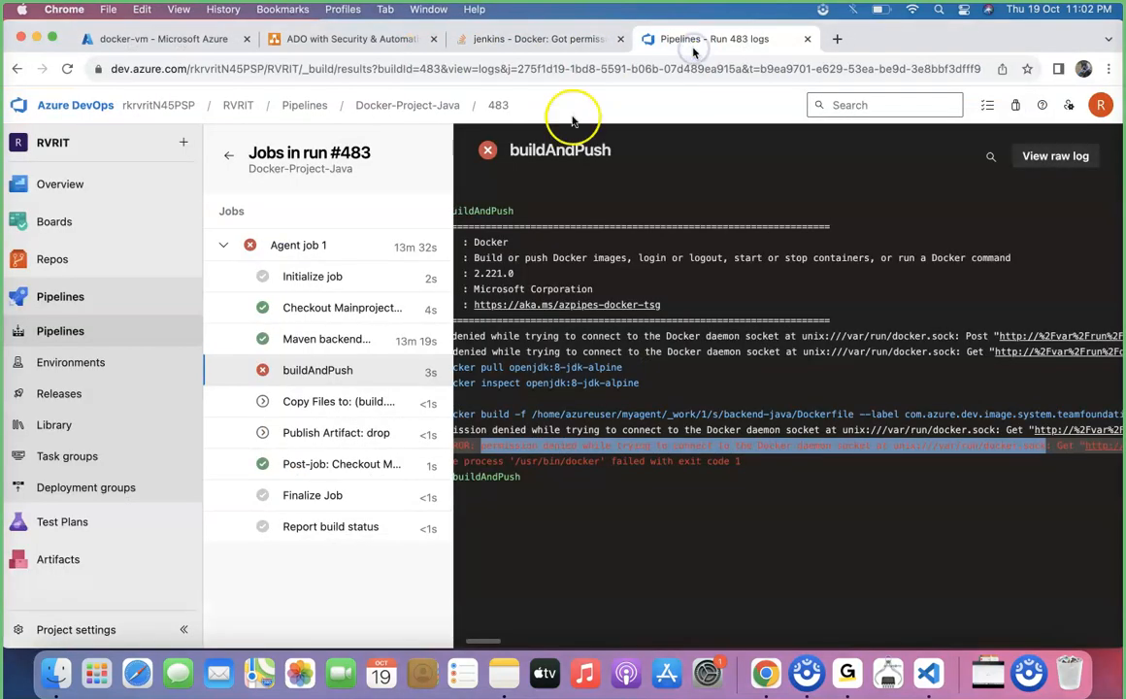
left_click(58, 296)
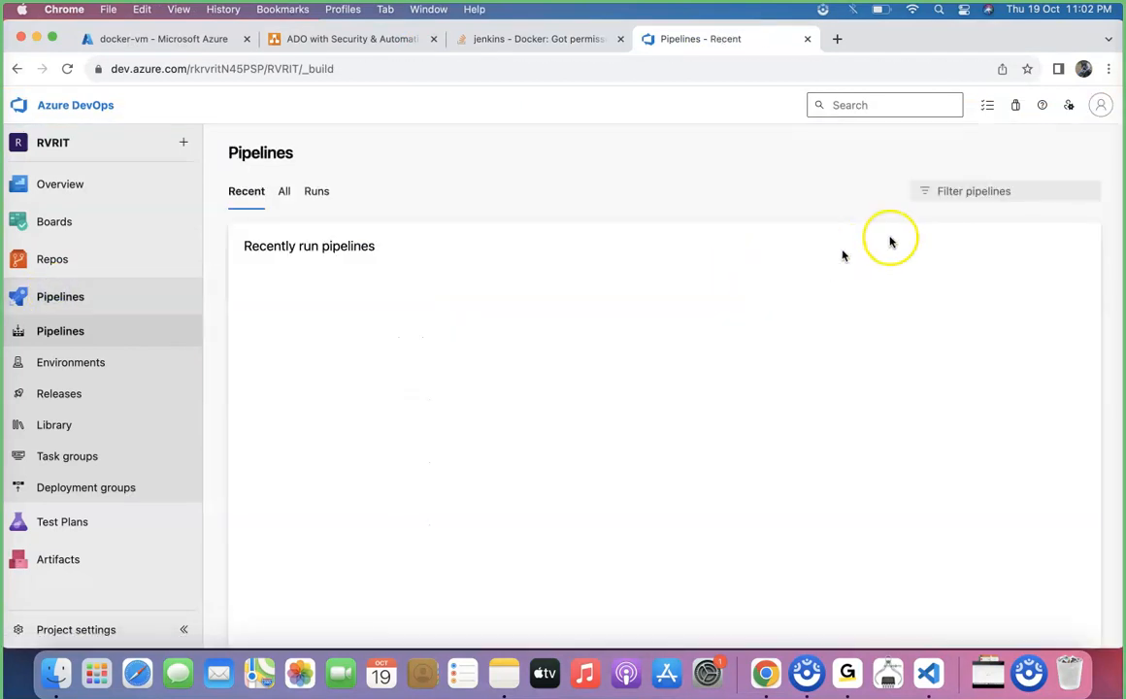
left_click(769, 316)
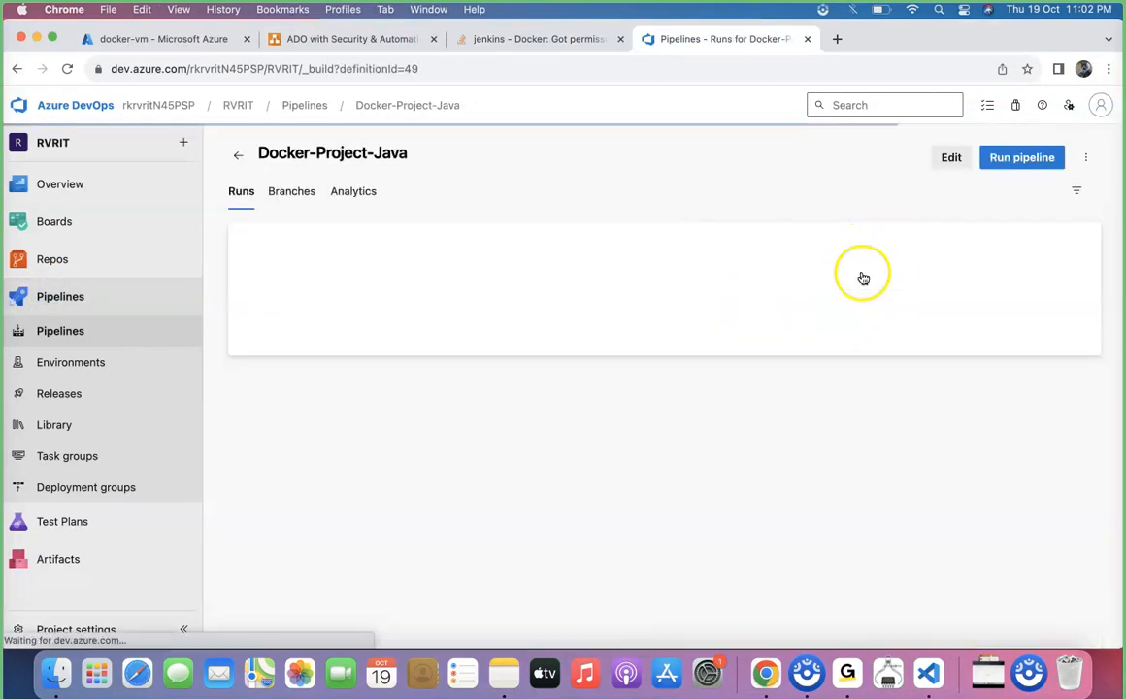
left_click(952, 159)
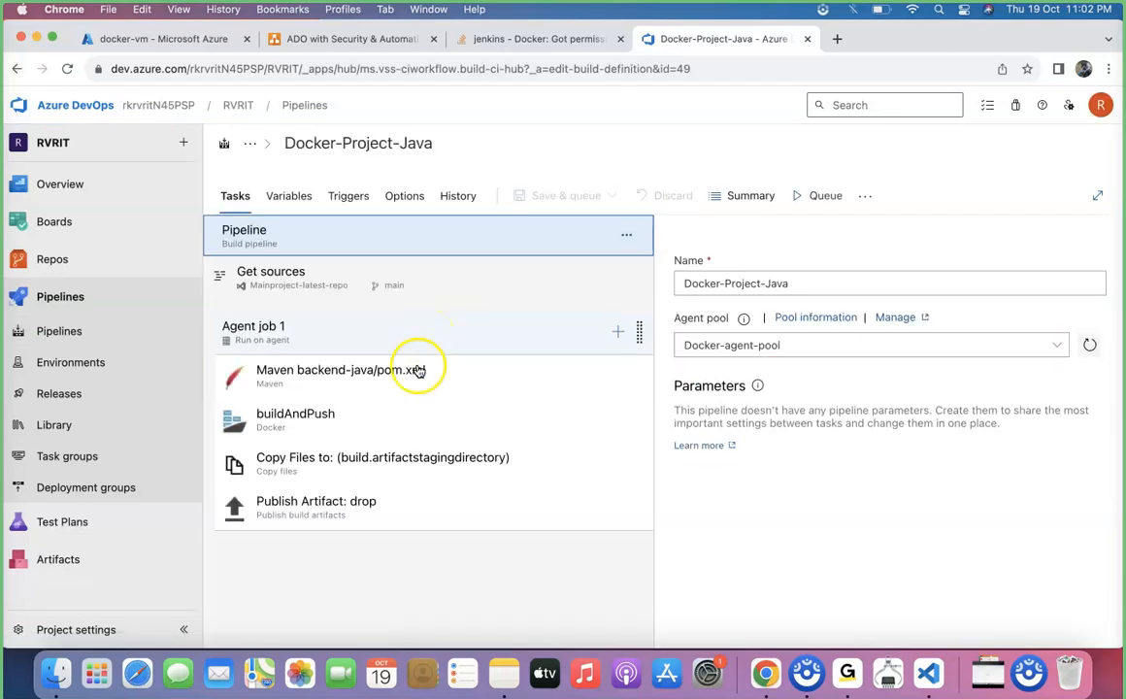
Add a Bash task to Agent job 1 and place it between the Maven and buildAndPush tasks
left_click(618, 331)
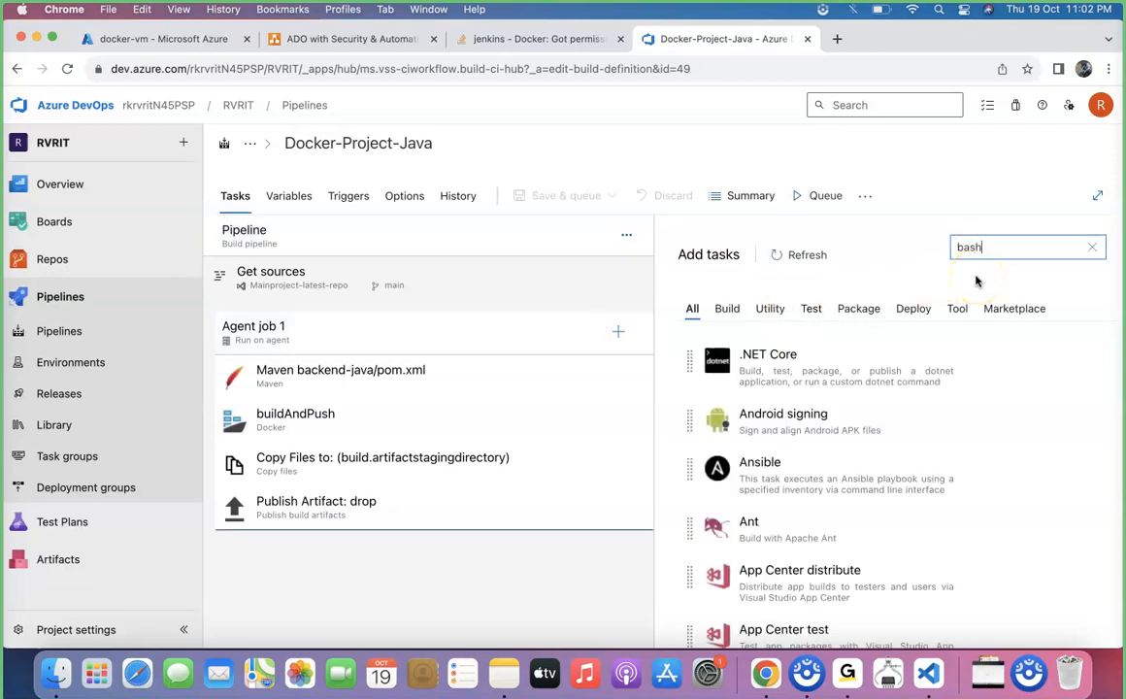
left_click(1000, 309)
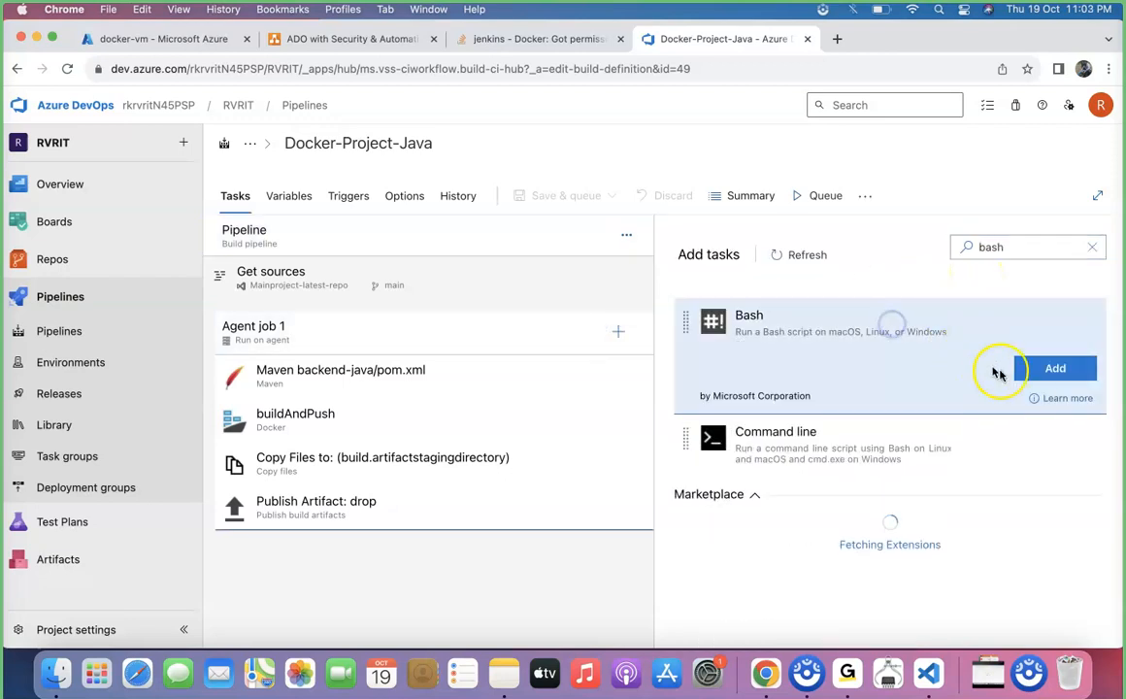
left_click(1031, 369)
left_click(453, 552)
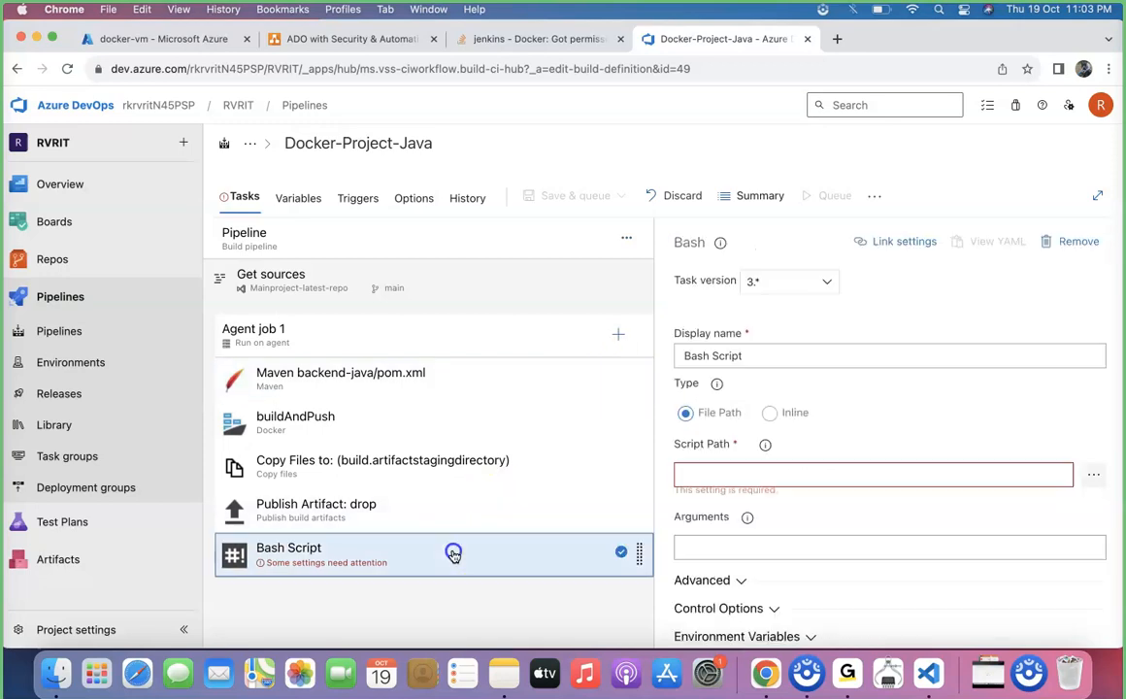
left_click_drag(453, 551, 457, 395)
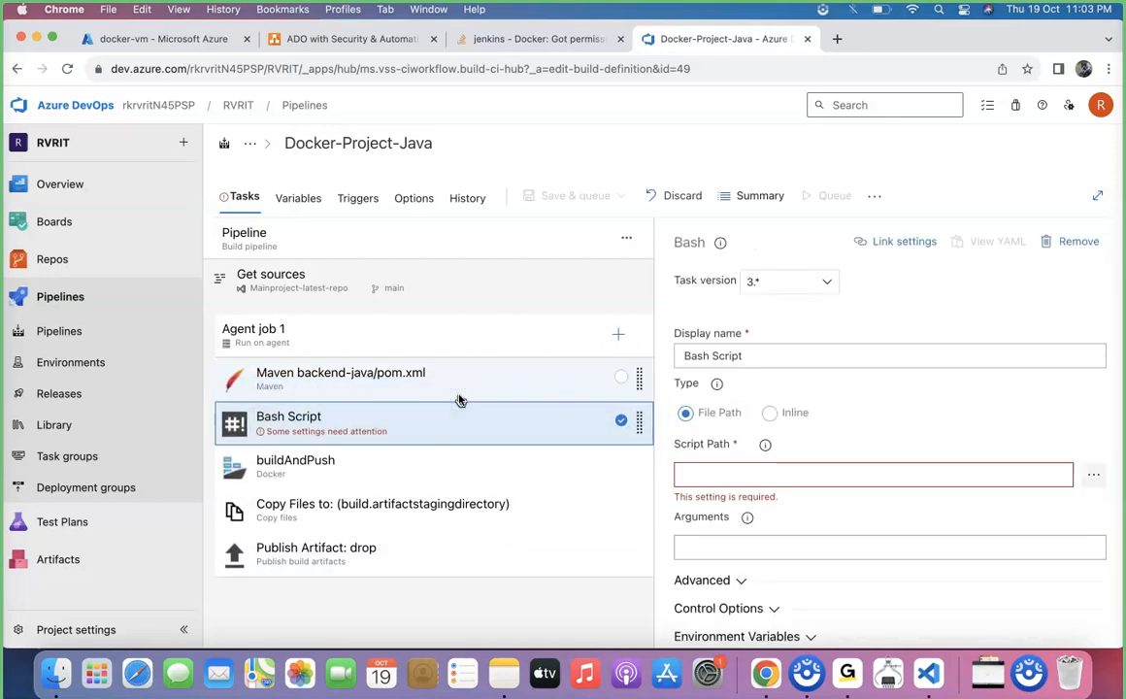
Make the Bash task inline, with sudo chmod 777 /var/run/docker.sock as its script in place of the sample echo line
left_click(770, 412)
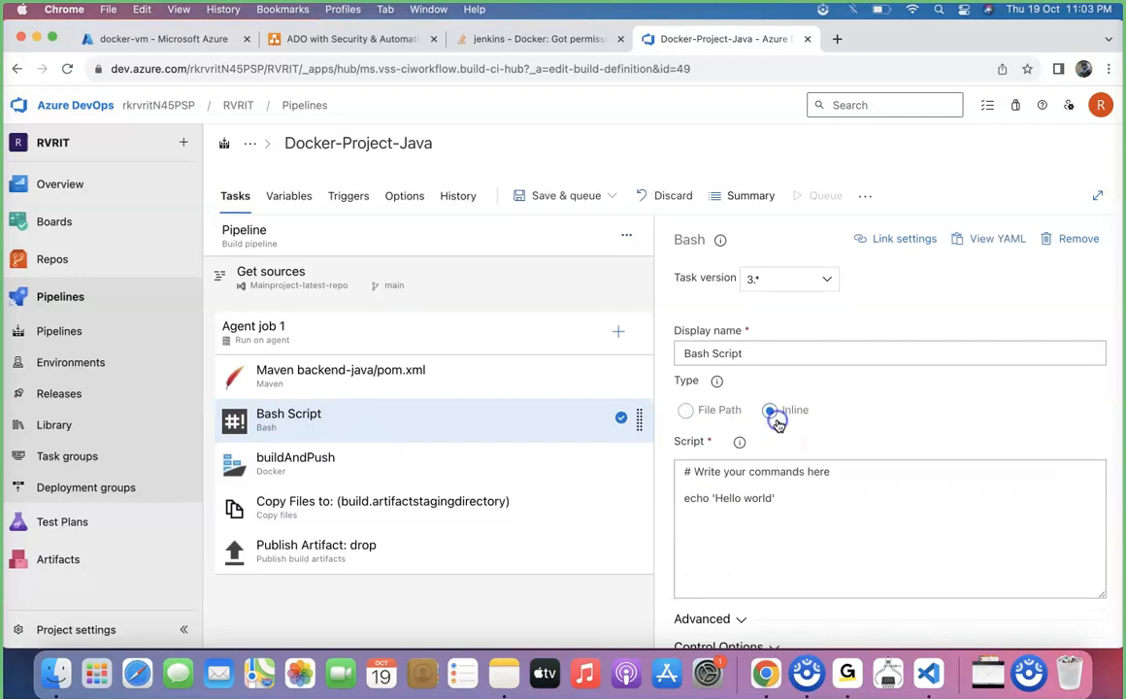
left_click(787, 514)
key("super+v")
left_click(686, 513)
type("sudo")
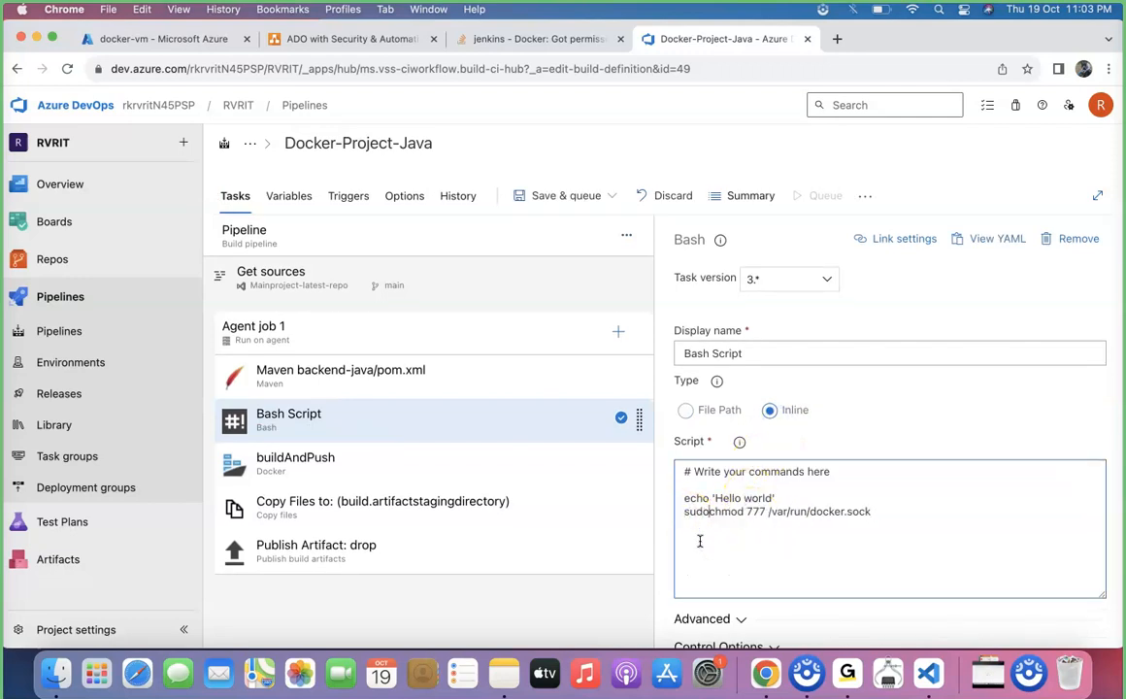
left_click_drag(775, 497, 676, 498)
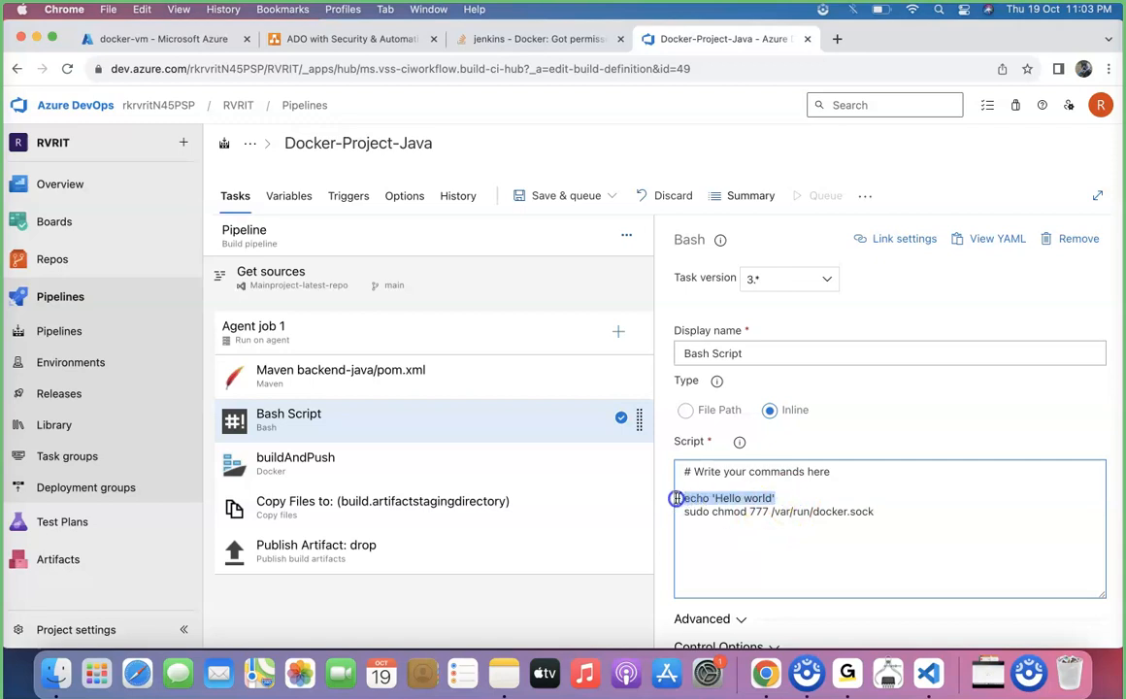
key("BackSpace")
key("BackSpace")
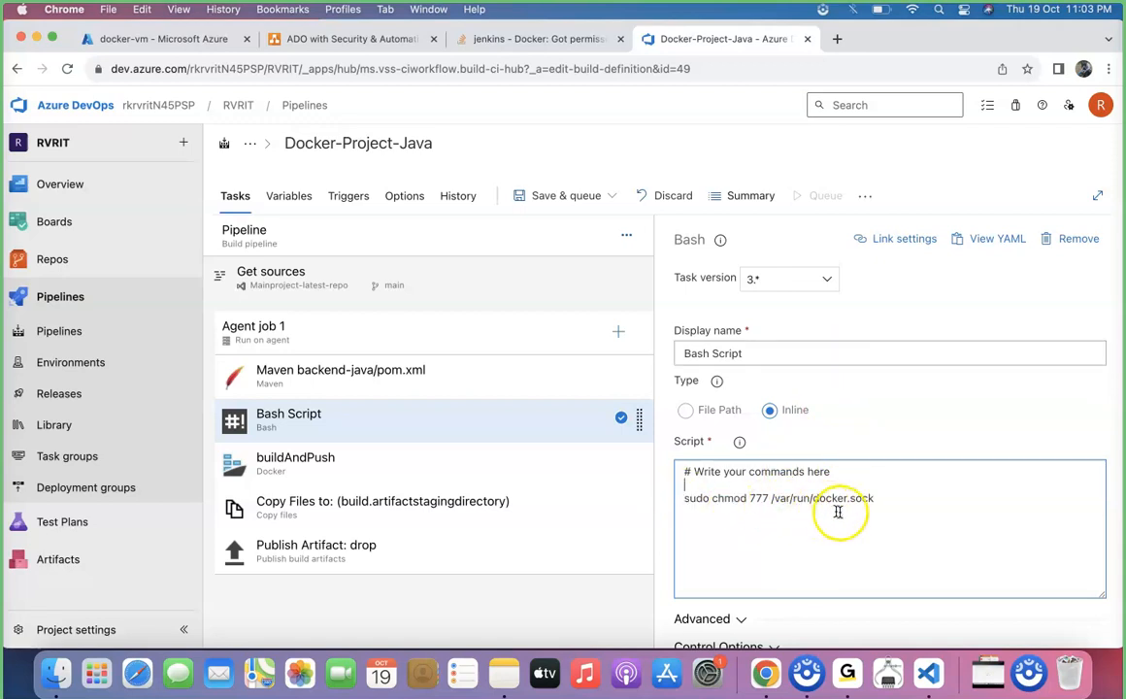
Save the edited Docker-Project-Java pipeline without queuing a run
left_click(573, 195)
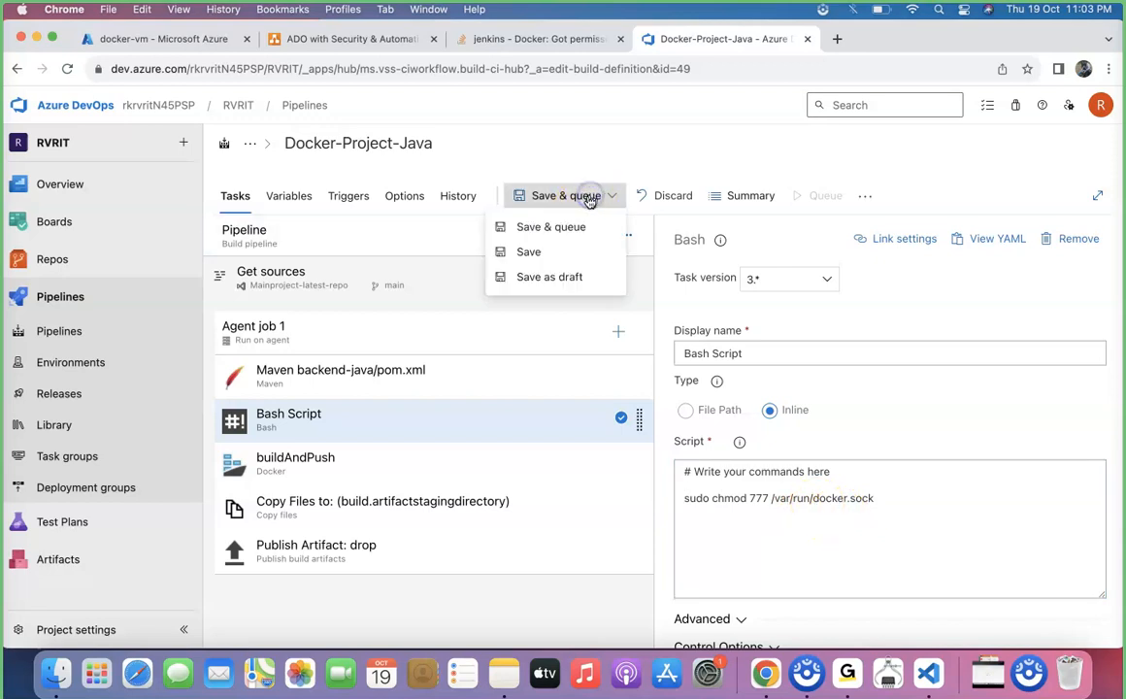
left_click(543, 251)
left_click(635, 432)
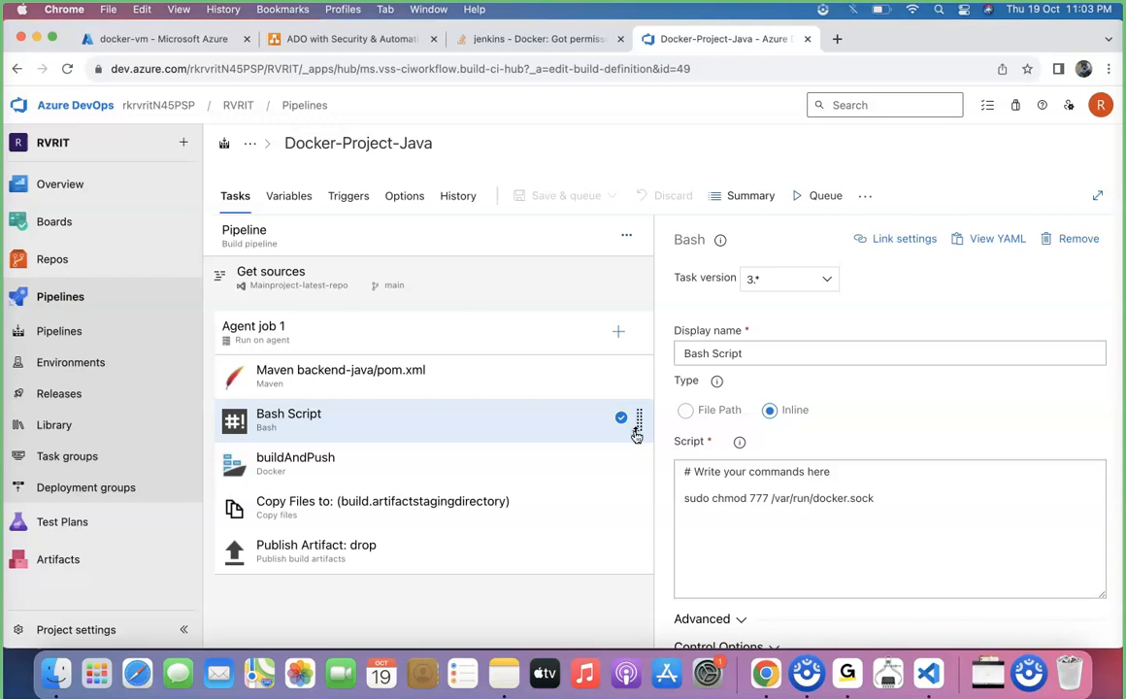
Run the Docker-Project-Java pipeline from the main branch on Docker-agent-pool and open the log of Agent job 1
left_click(813, 198)
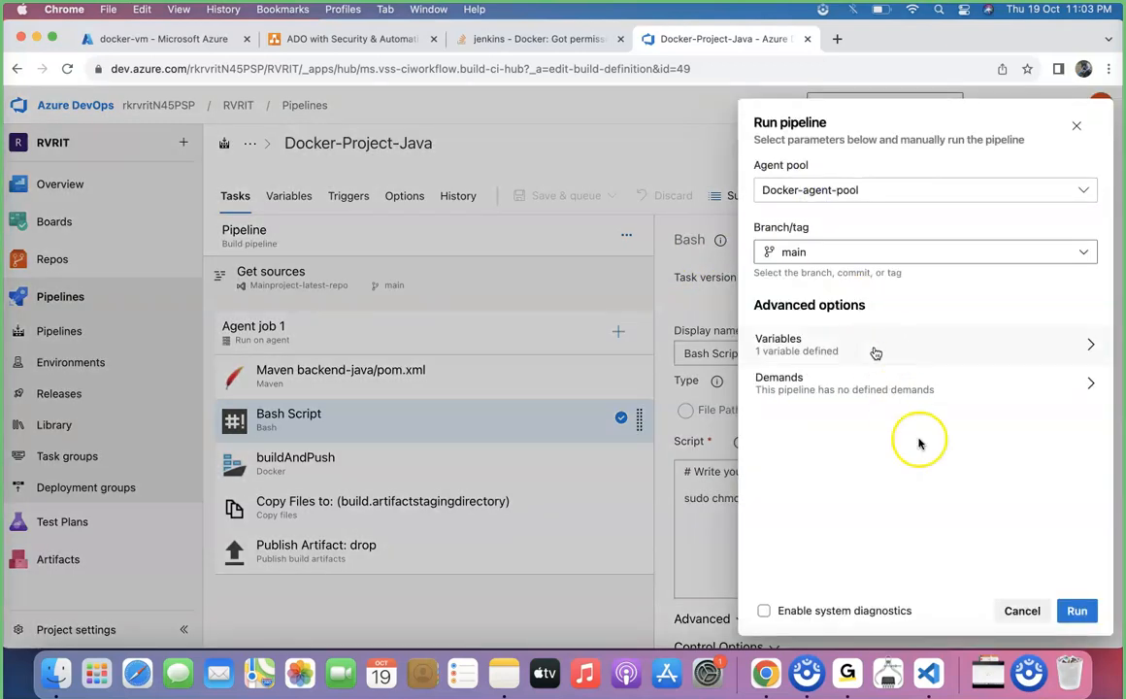
left_click(1077, 612)
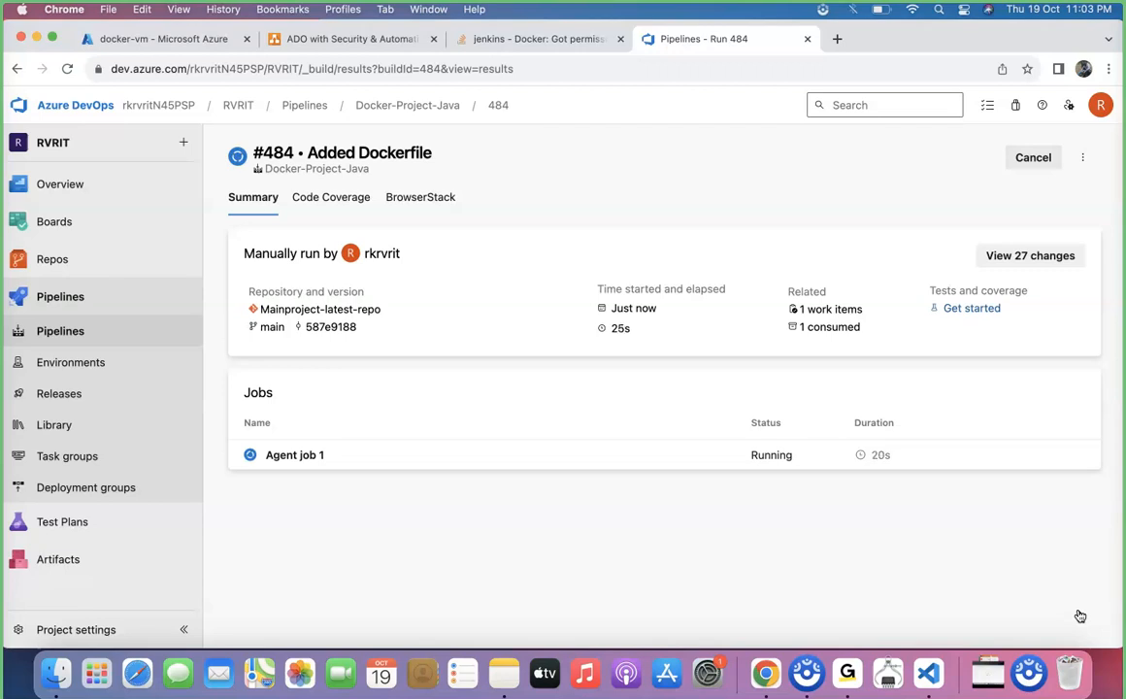
left_click(352, 445)
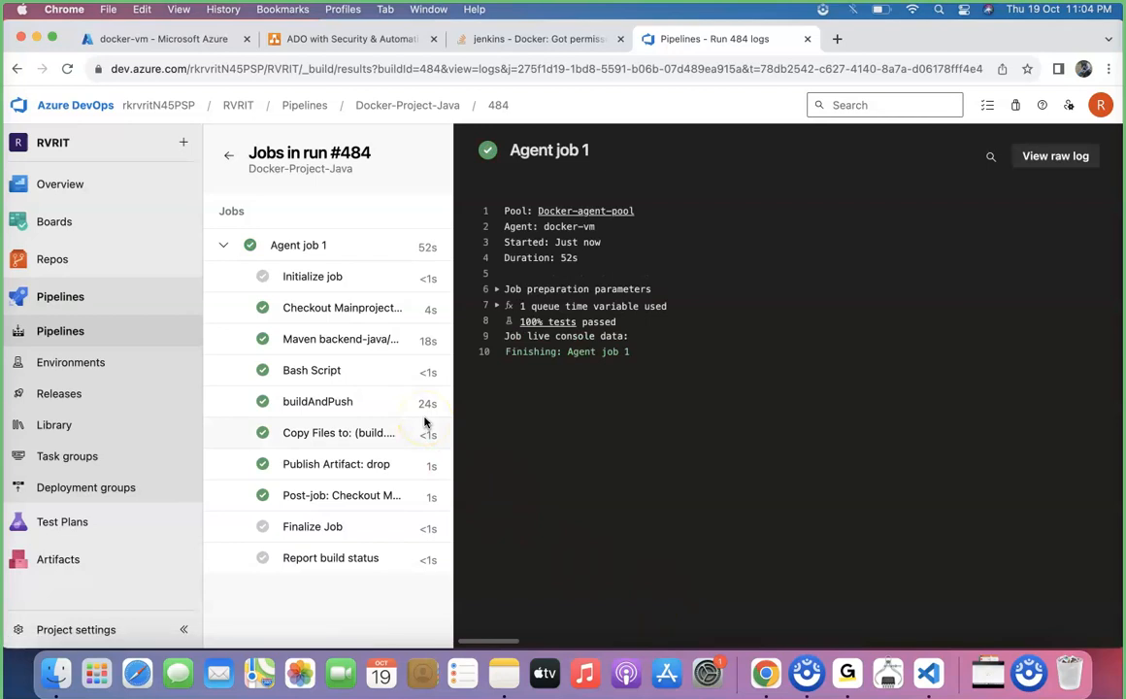
In the Azure portal, inspect the image tags of the springboot/app repository in the dockeracrsg container registry, then return to its repositories
left_click(204, 41)
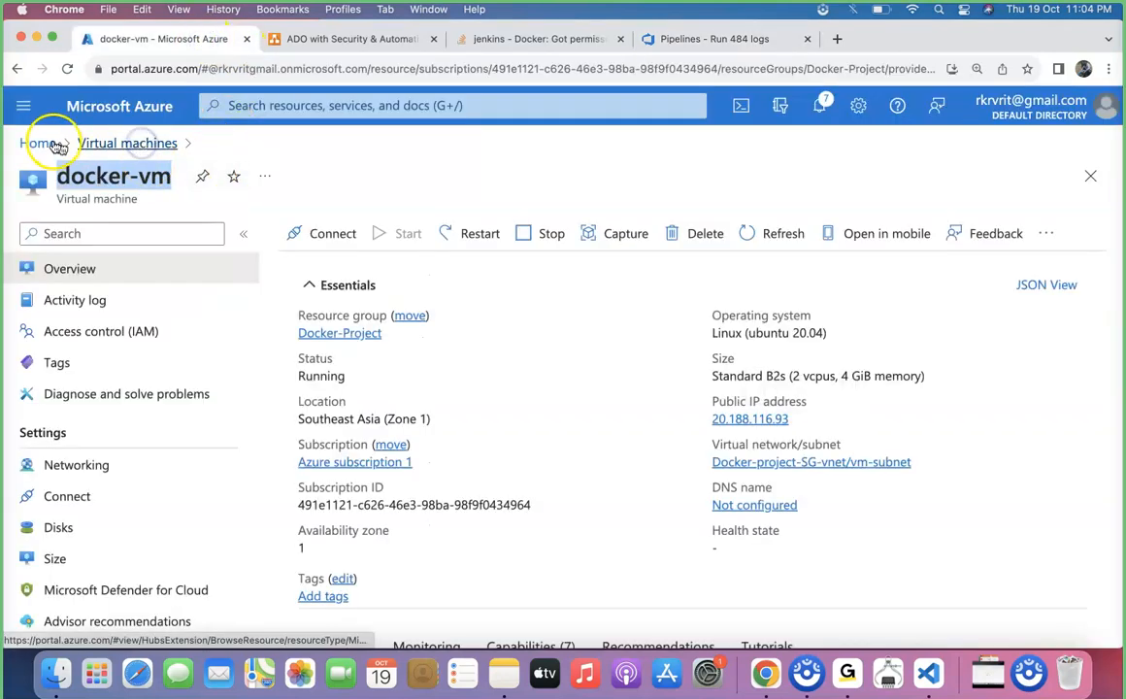
left_click(41, 142)
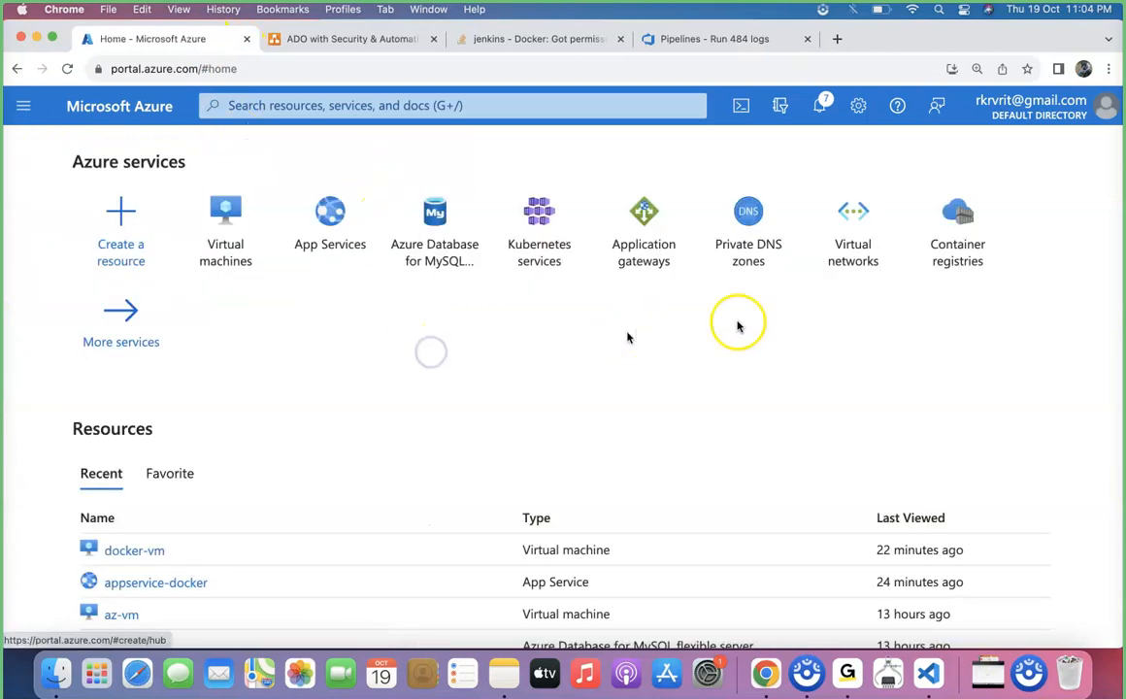
left_click(955, 234)
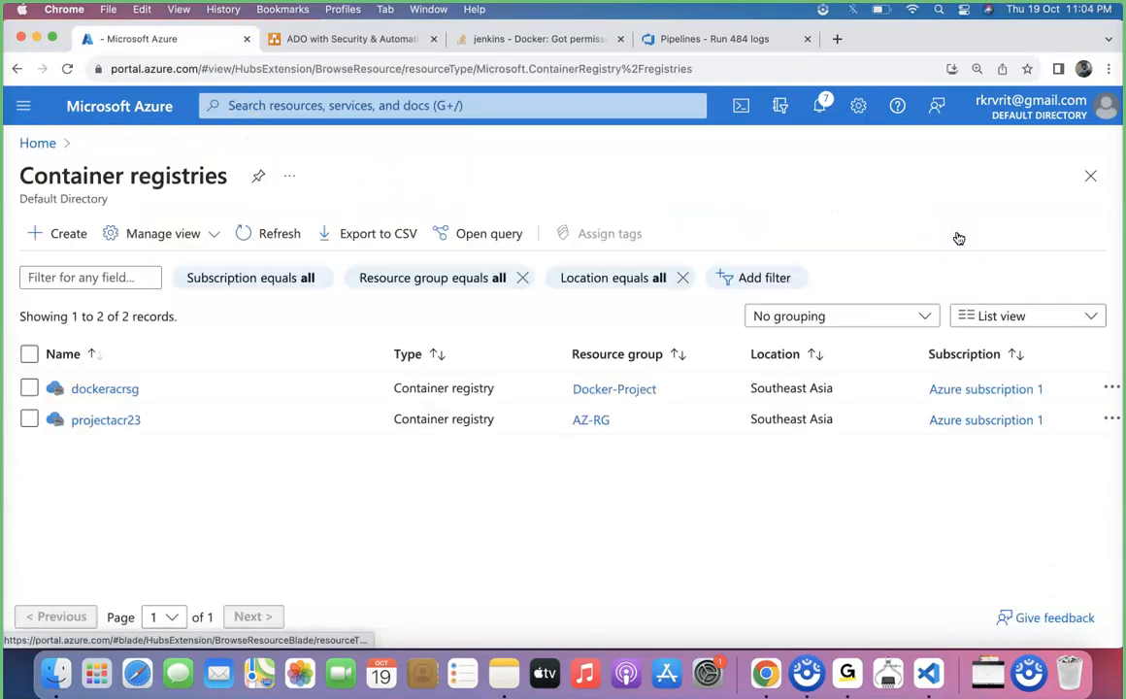
left_click(122, 390)
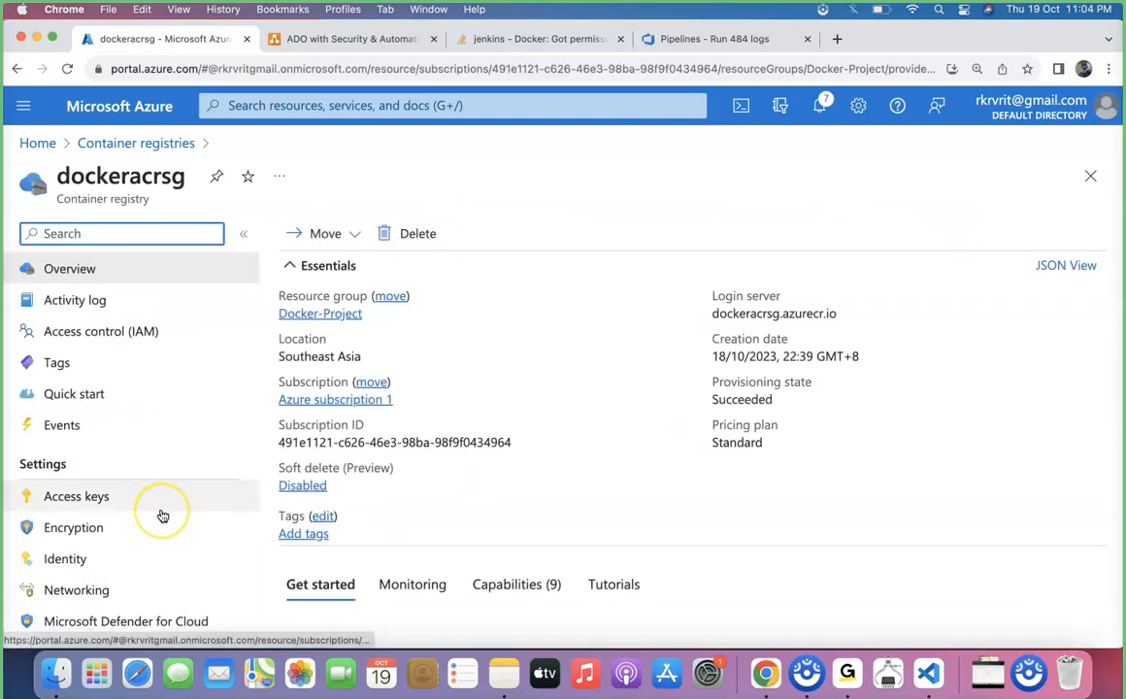
scroll(162, 515, "down", 5)
left_click(133, 501)
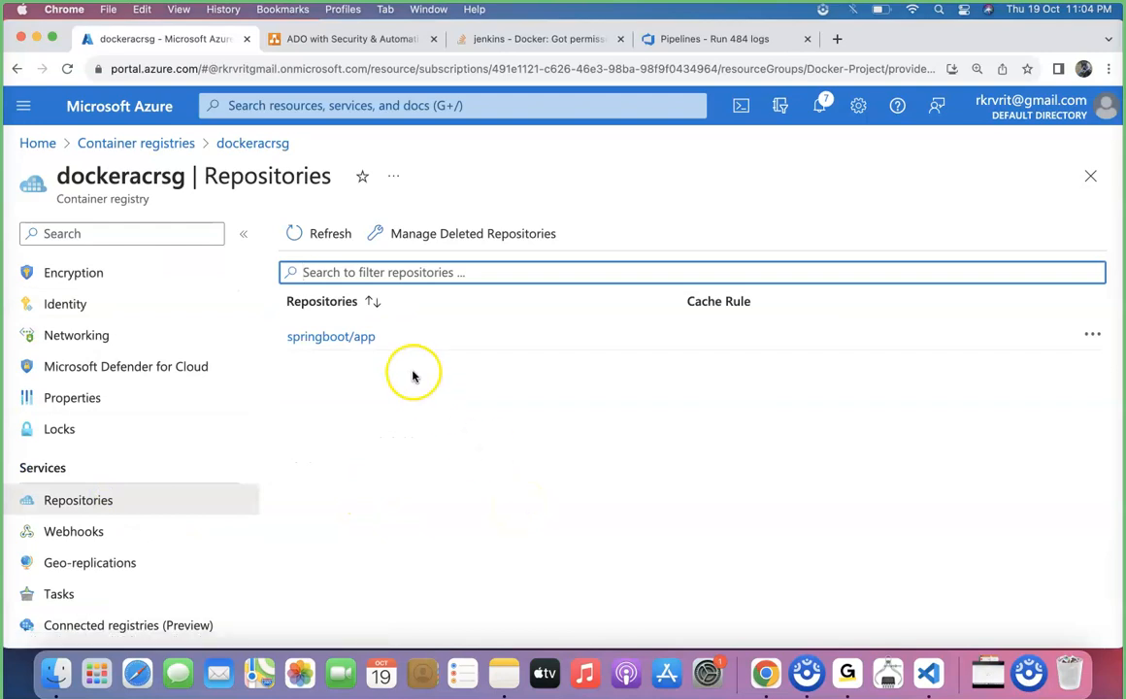
left_click(356, 339)
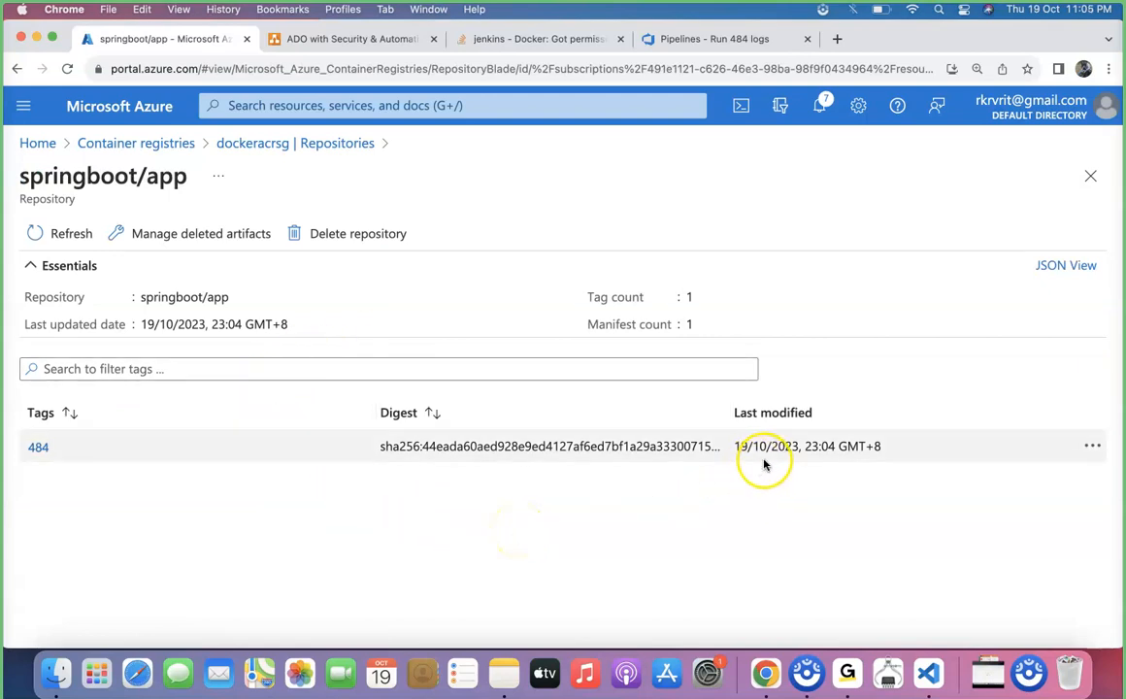
left_click(334, 143)
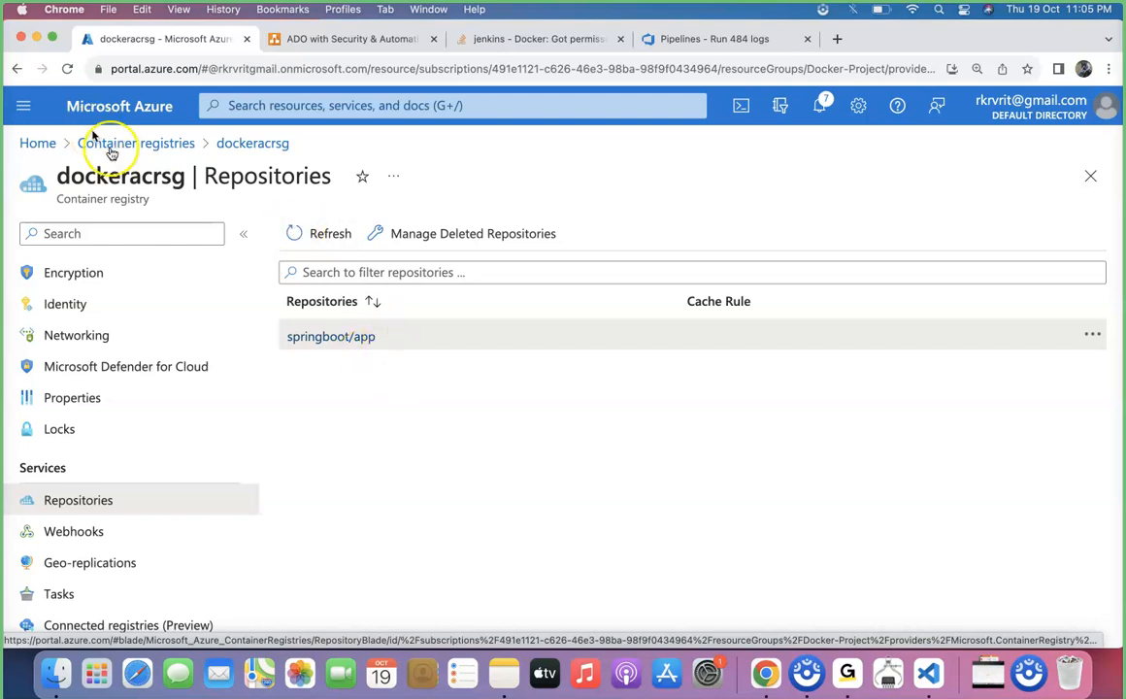
Back in Azure DevOps, create a new release pipeline with an empty job as Stage 1 and save it in the root folder
left_click(683, 43)
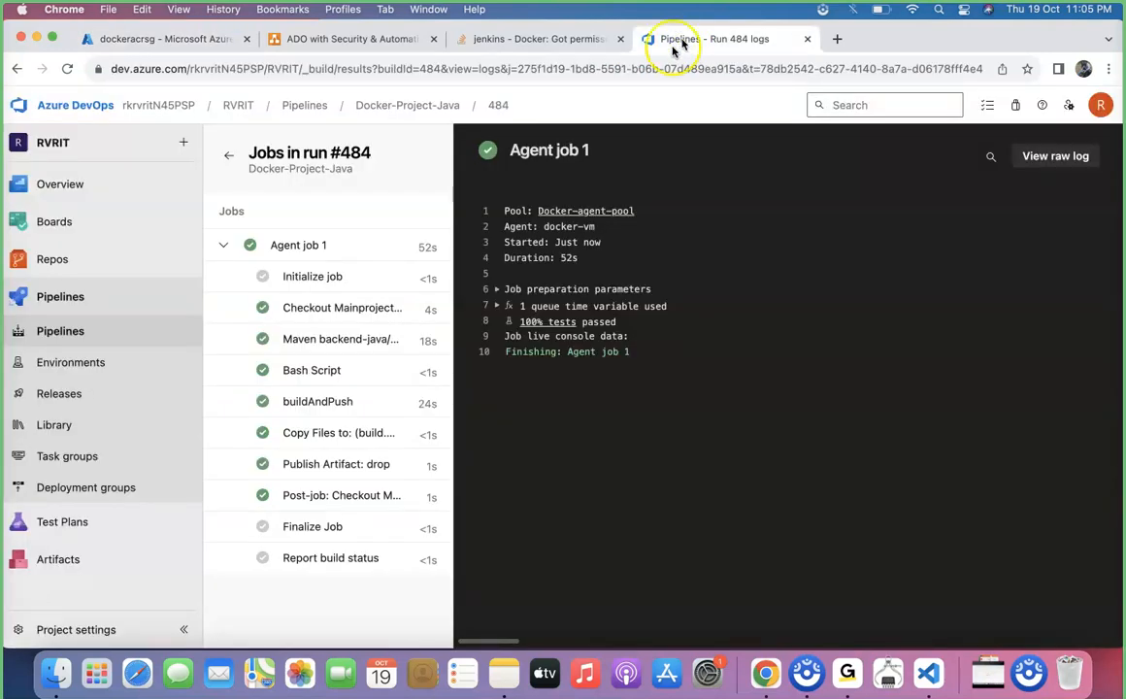
left_click(84, 396)
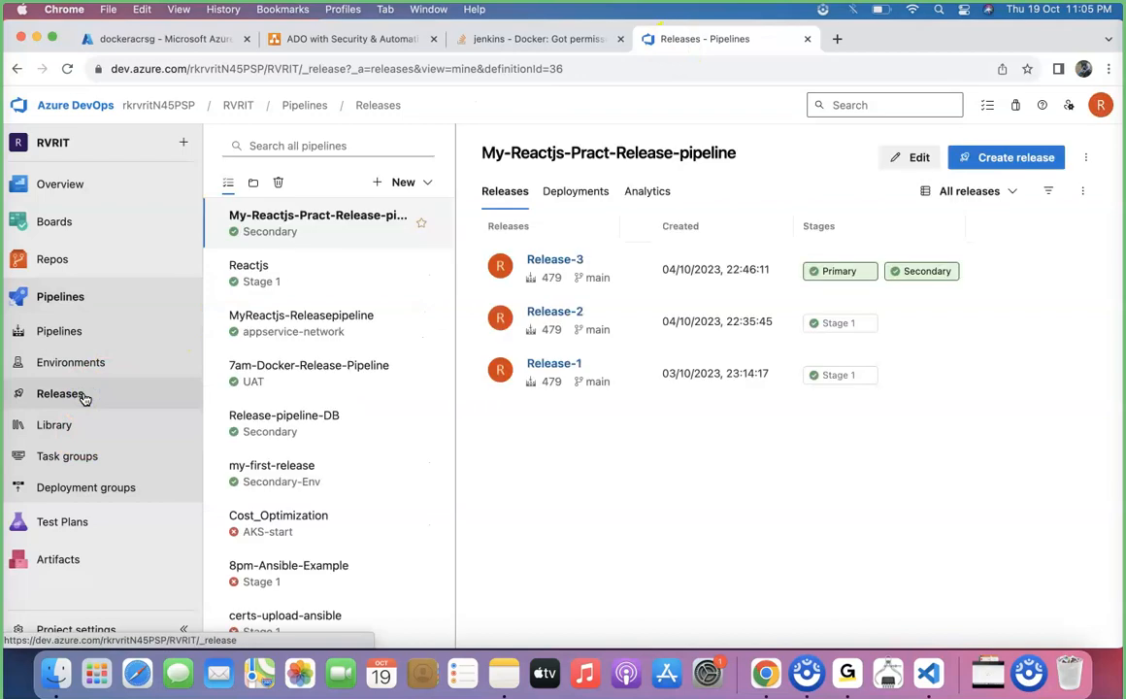
left_click(1019, 160)
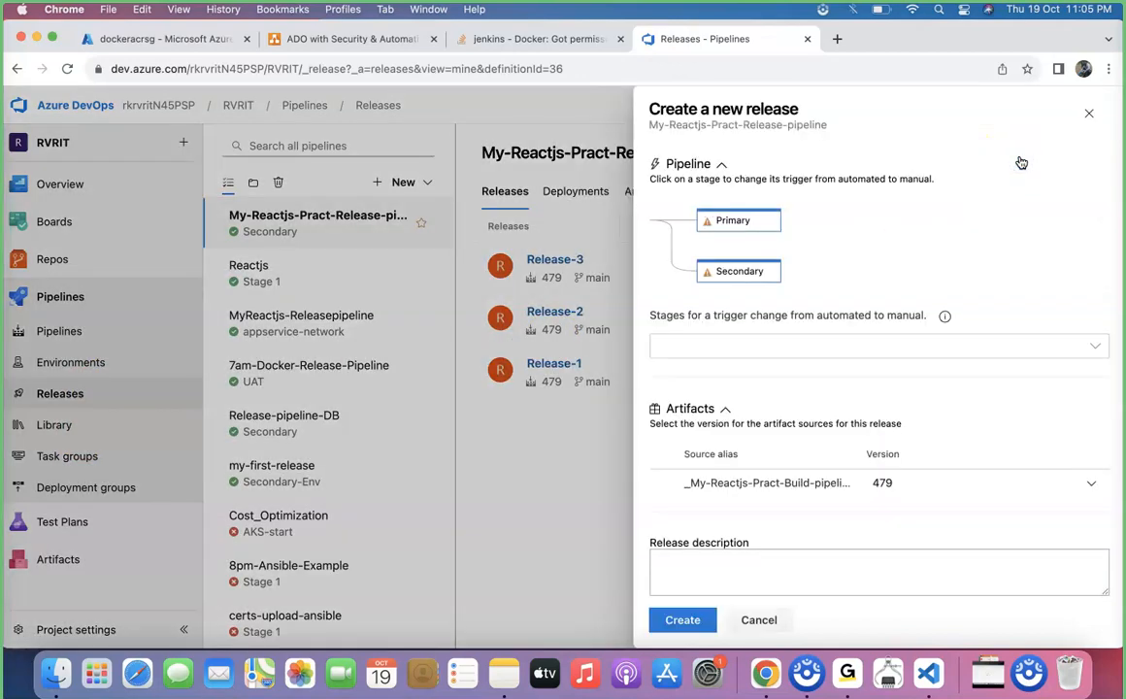
left_click(1088, 113)
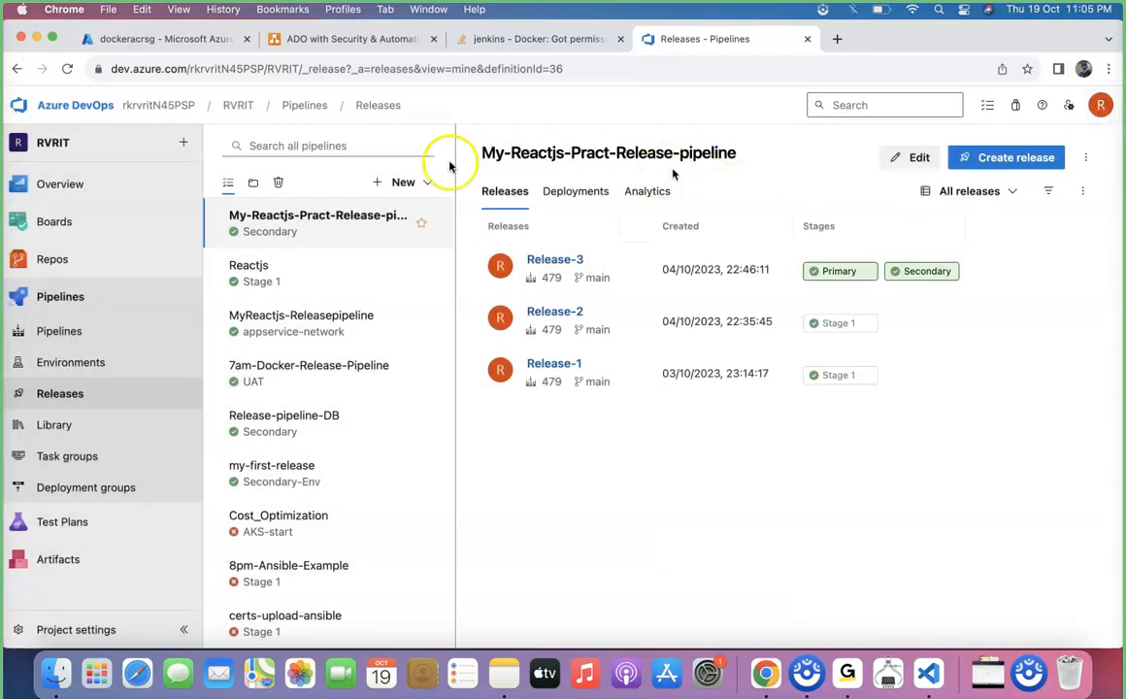
left_click(414, 187)
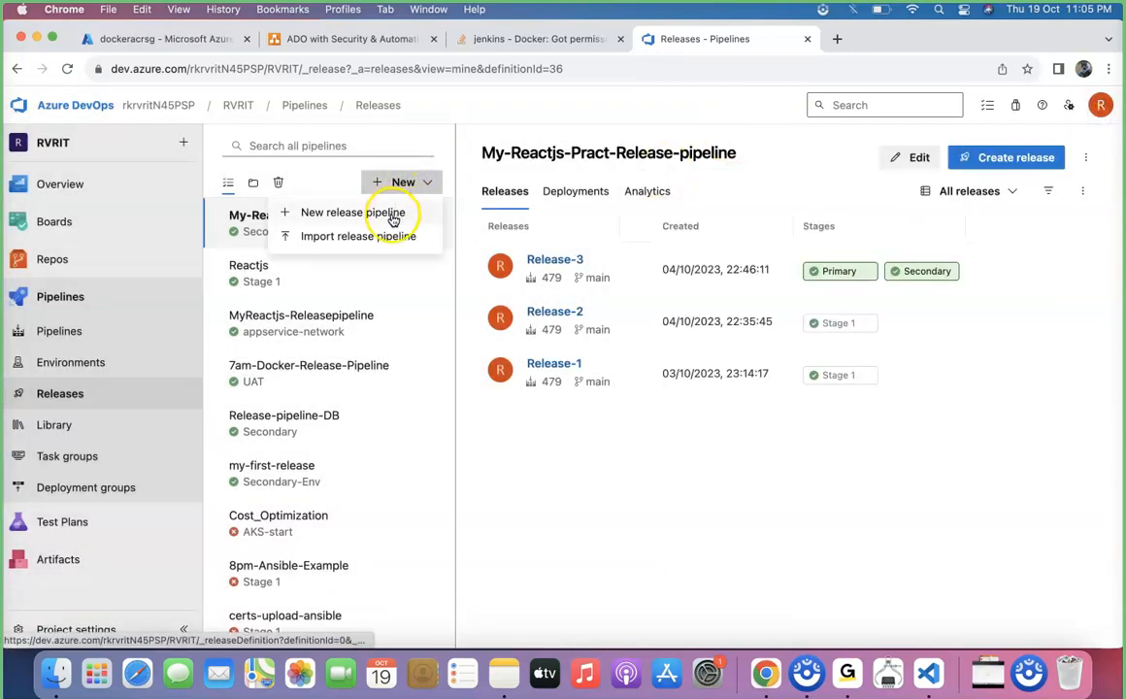
left_click(392, 216)
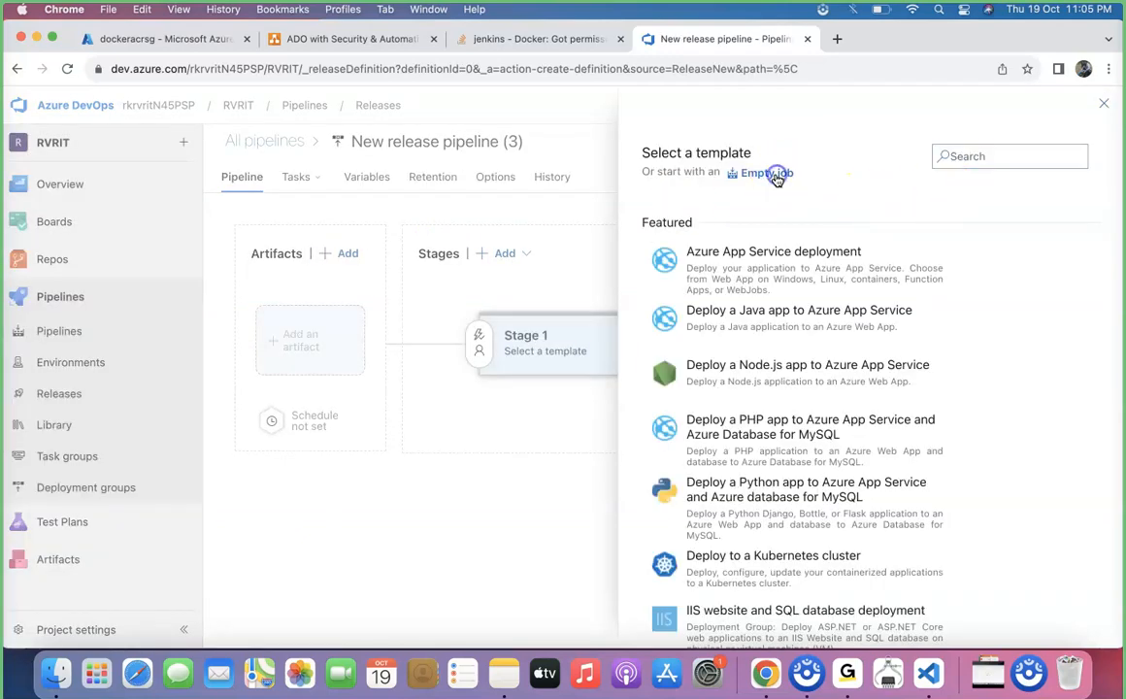
left_click(777, 174)
left_click(845, 154)
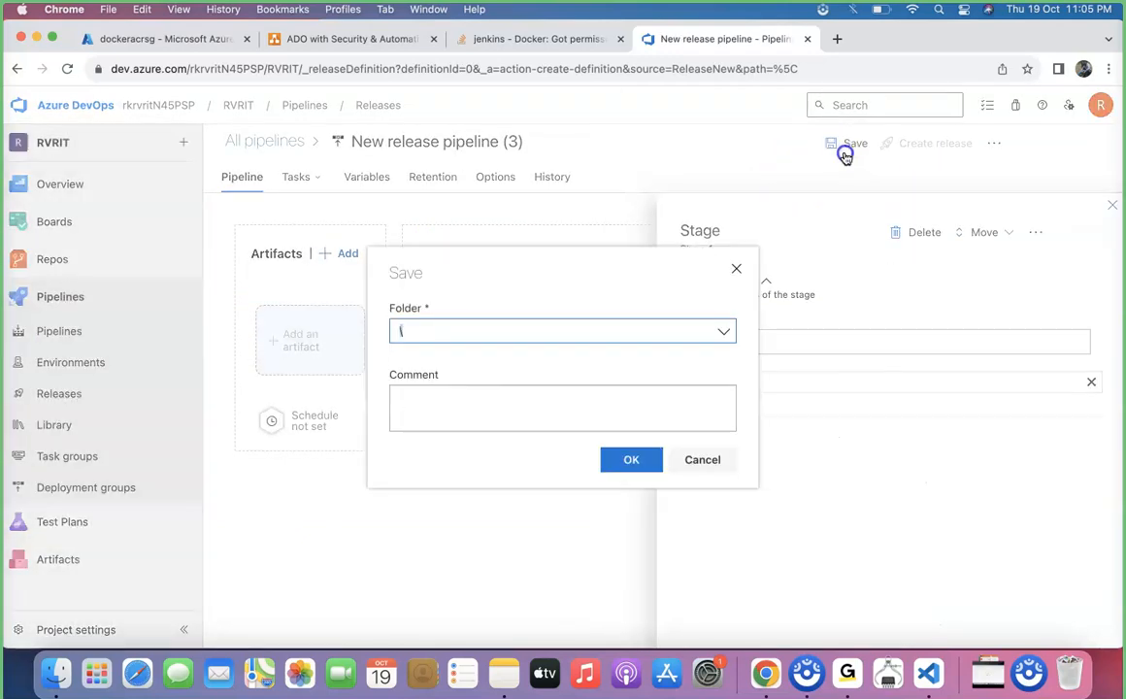
left_click(622, 460)
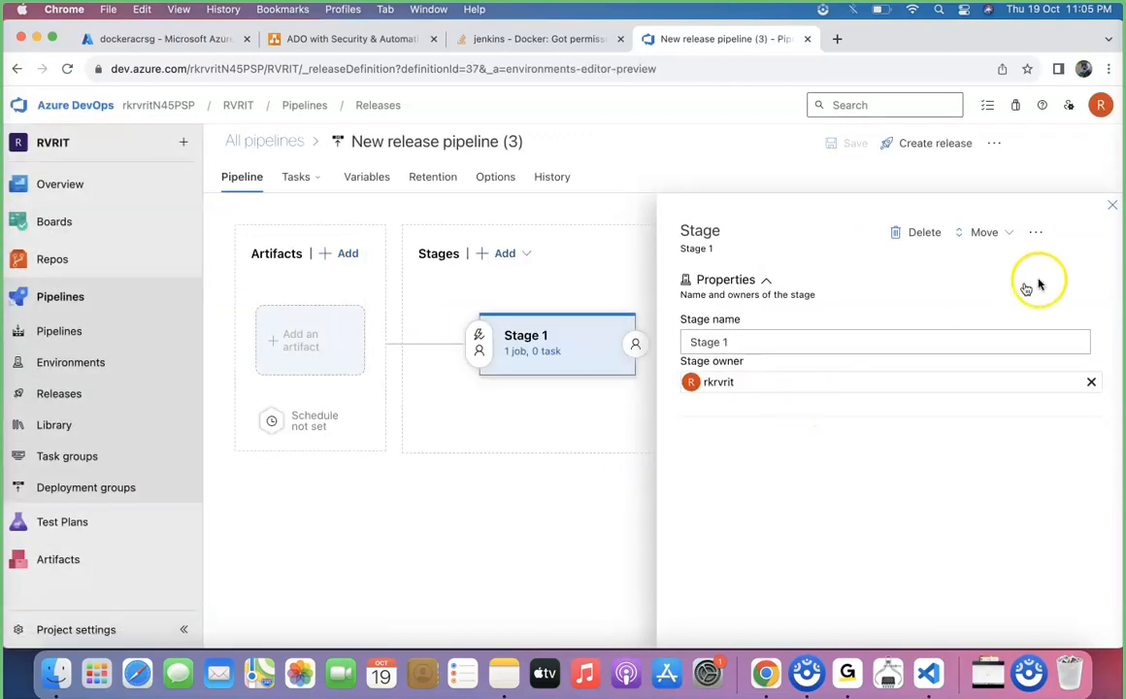
left_click(1111, 209)
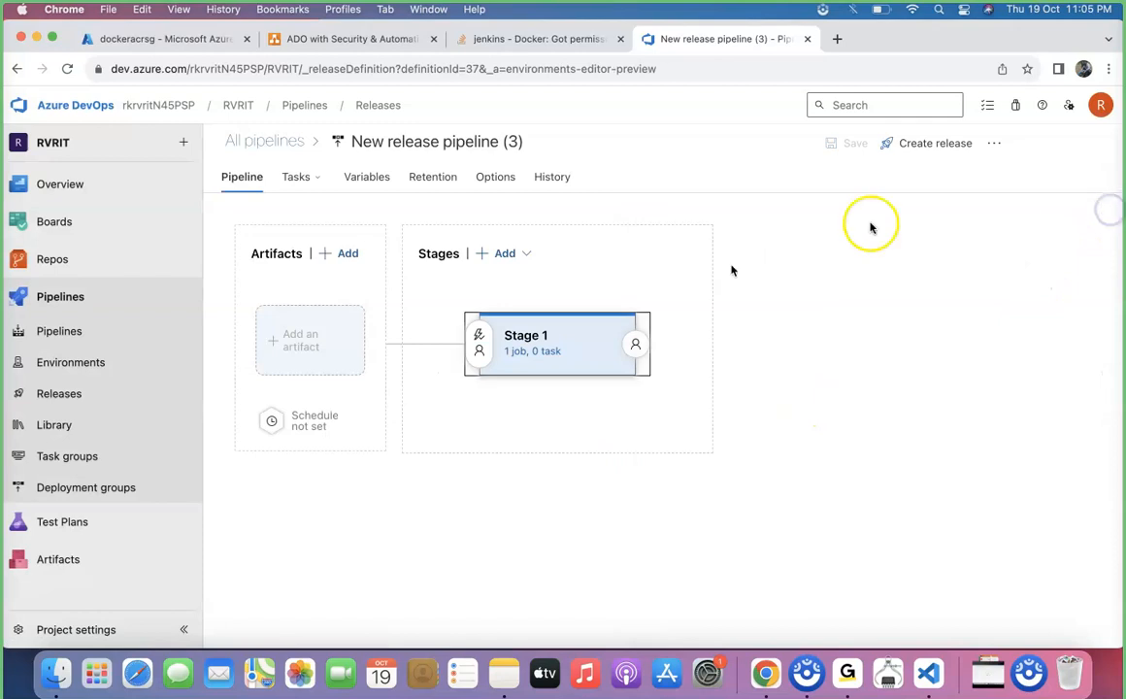
Add the RVRIT build pipeline Docker-Project-Java as the release artifact, checking its name in the pipelines list in a duplicate tab
left_click(326, 342)
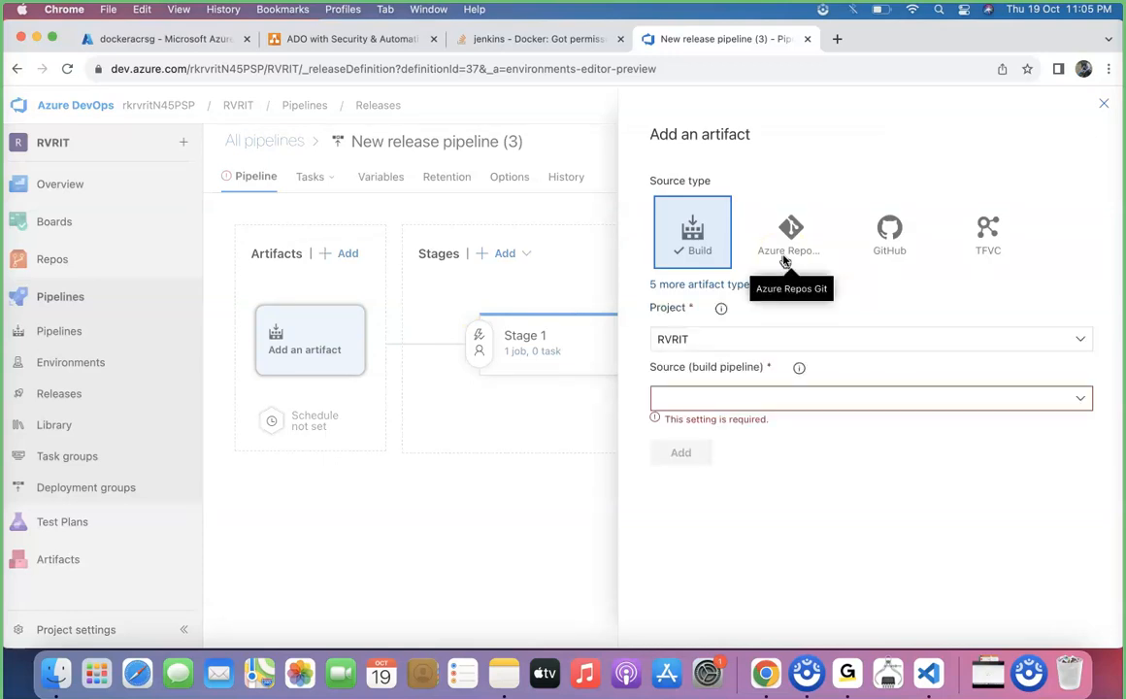
left_click(1102, 400)
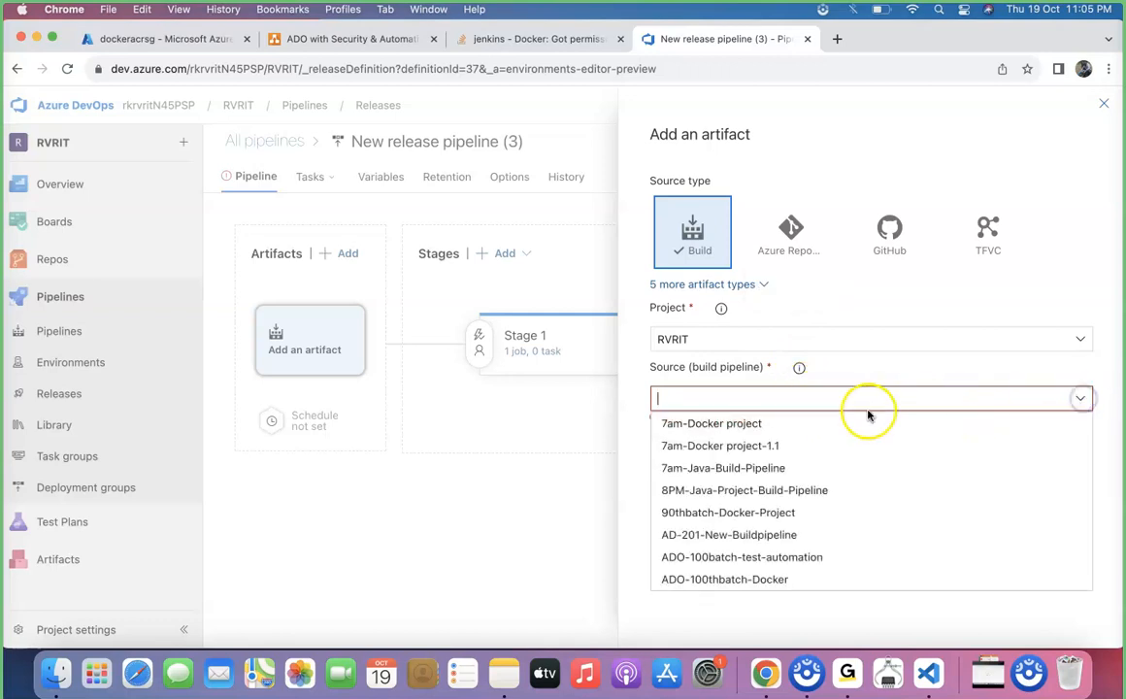
type("docker")
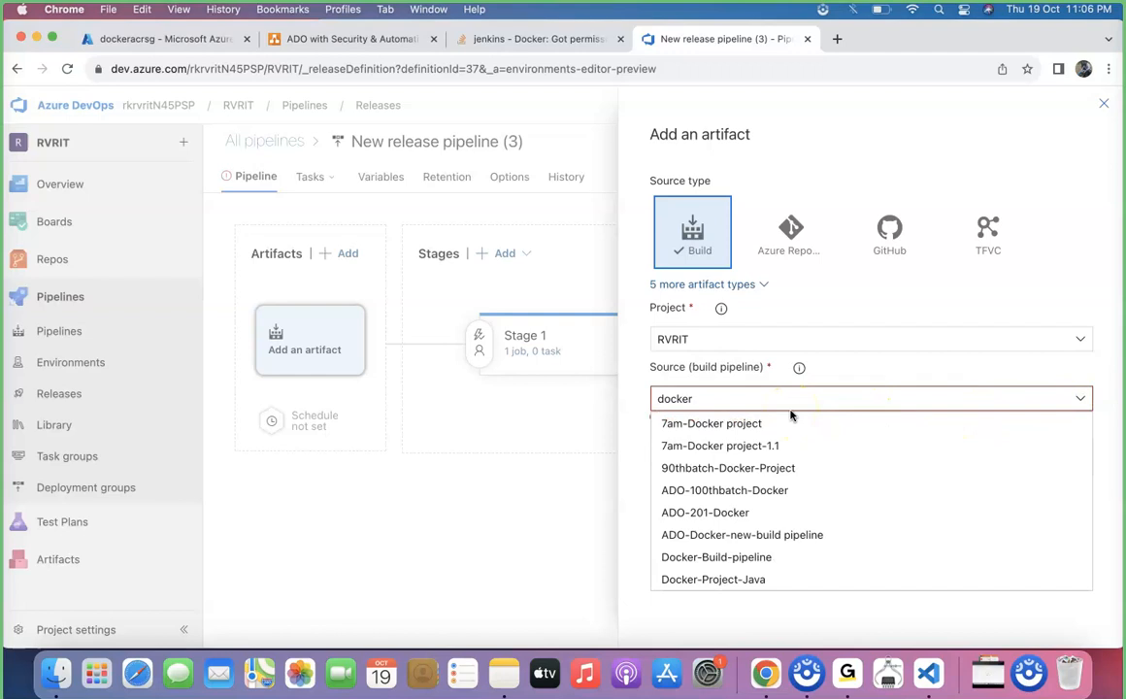
scroll(762, 555, "down", 1)
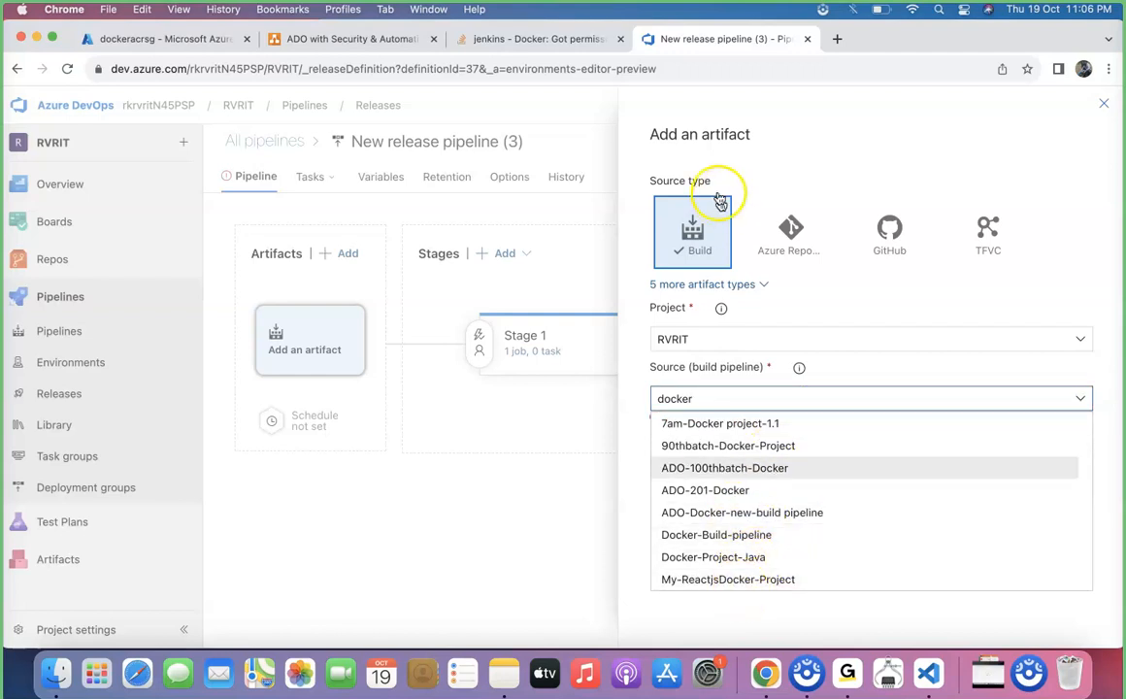
right_click(668, 38)
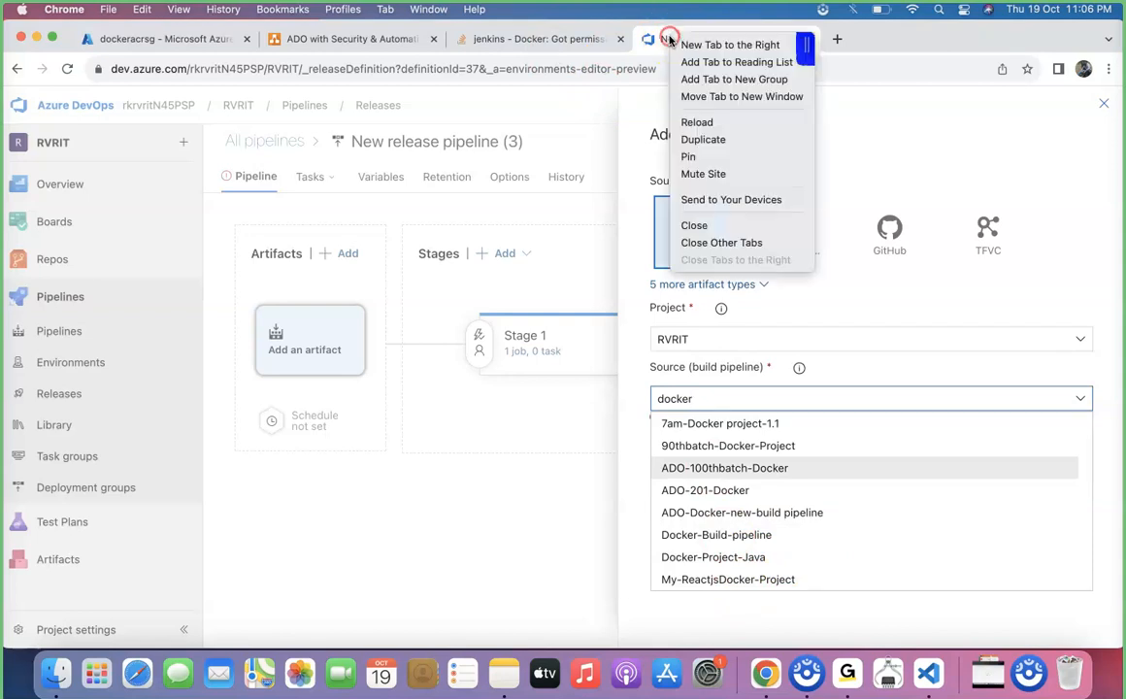
left_click(700, 145)
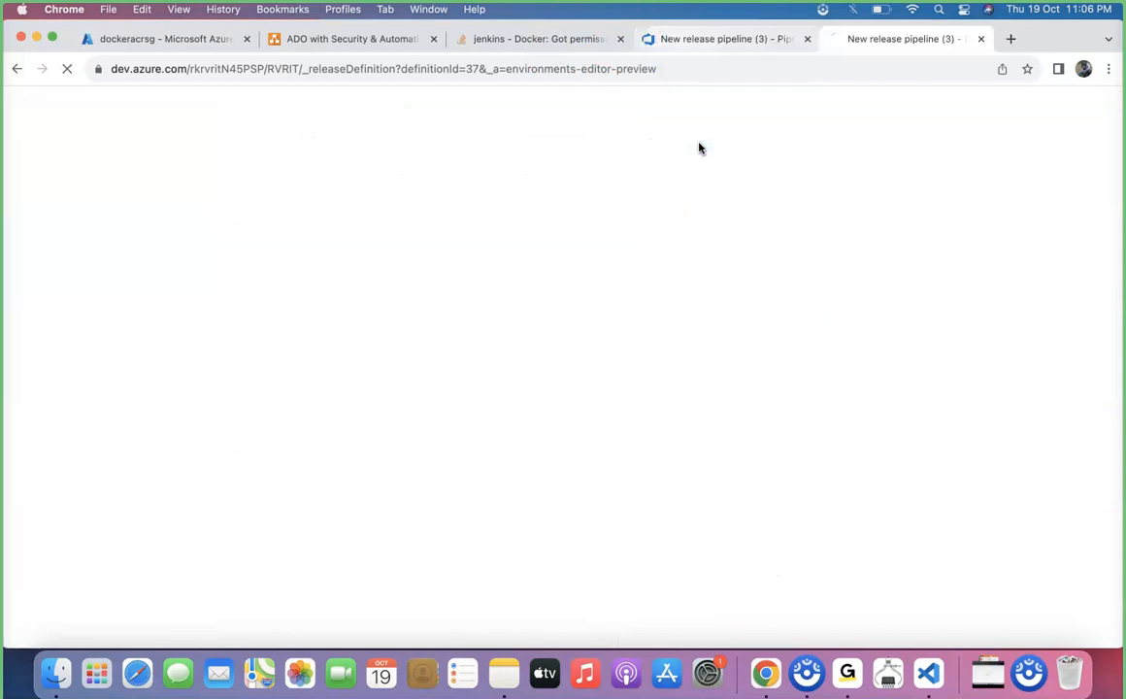
left_click(94, 335)
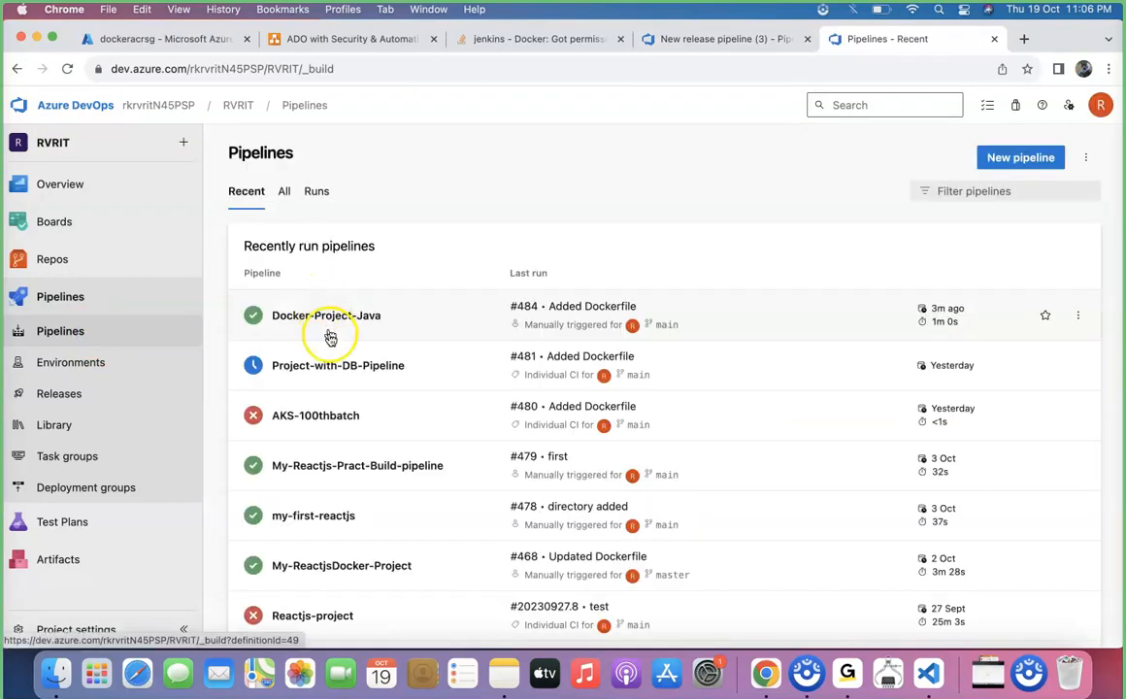
left_click(718, 39)
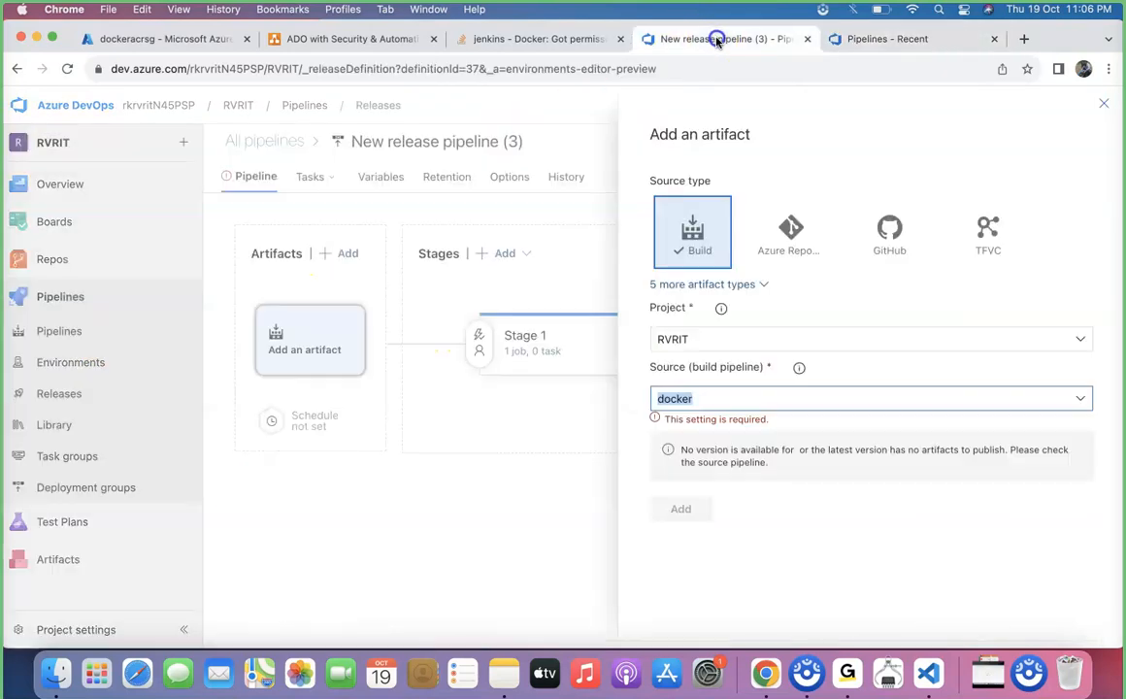
left_click(1075, 399)
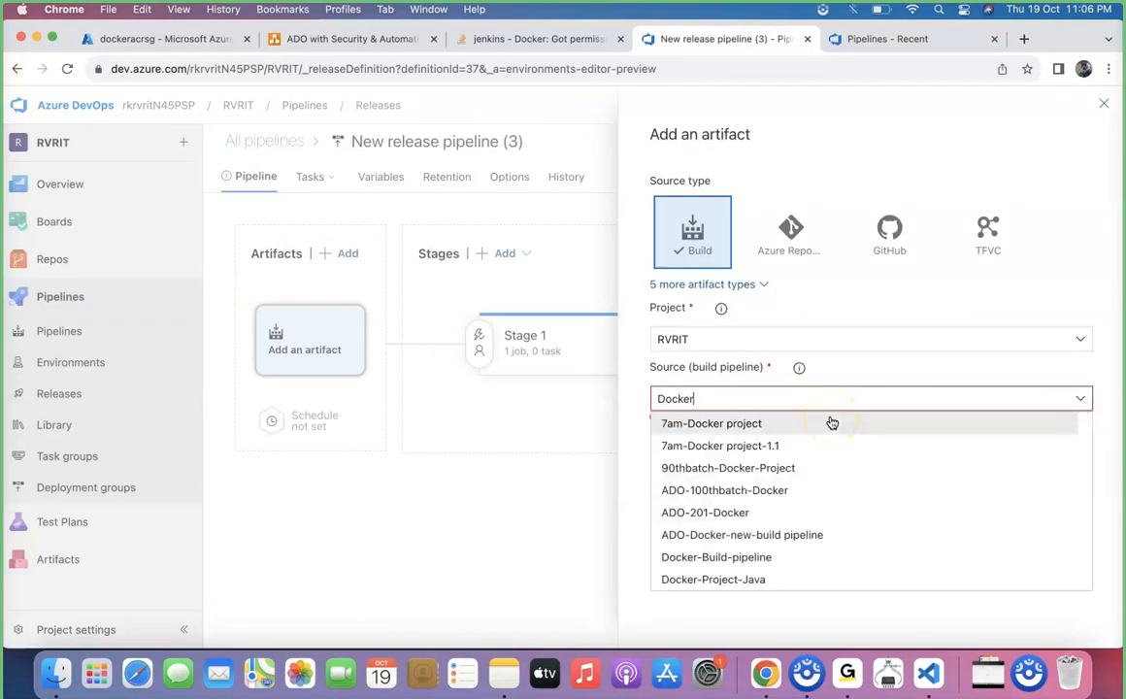
type("Docker")
left_click(776, 580)
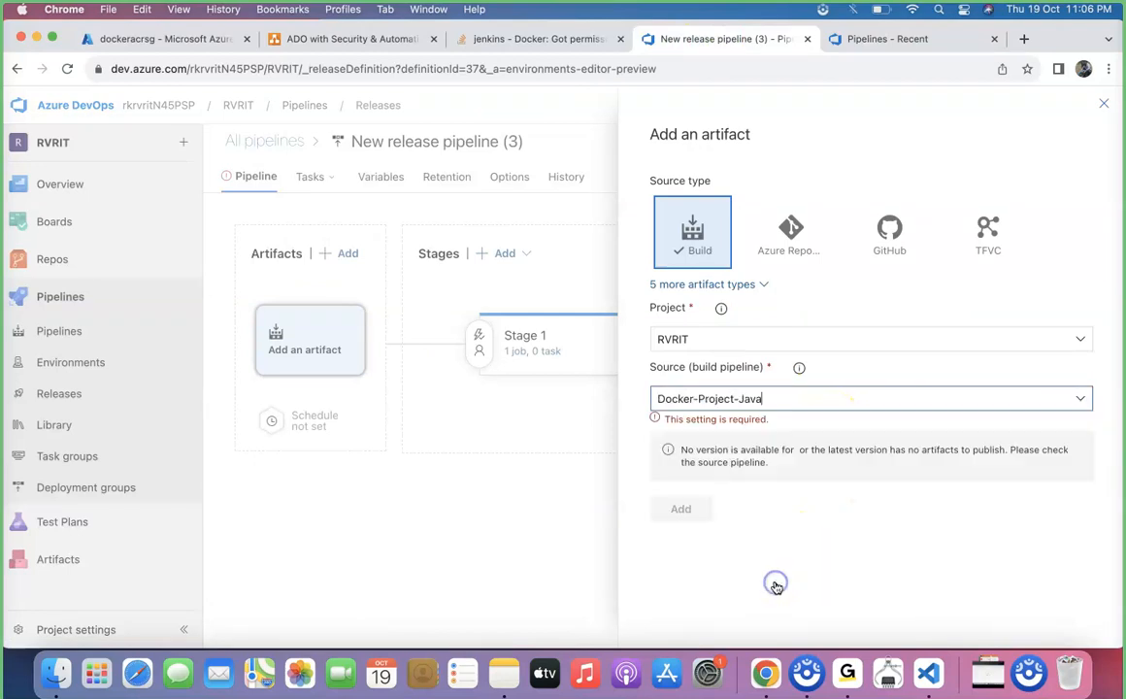
left_click(681, 599)
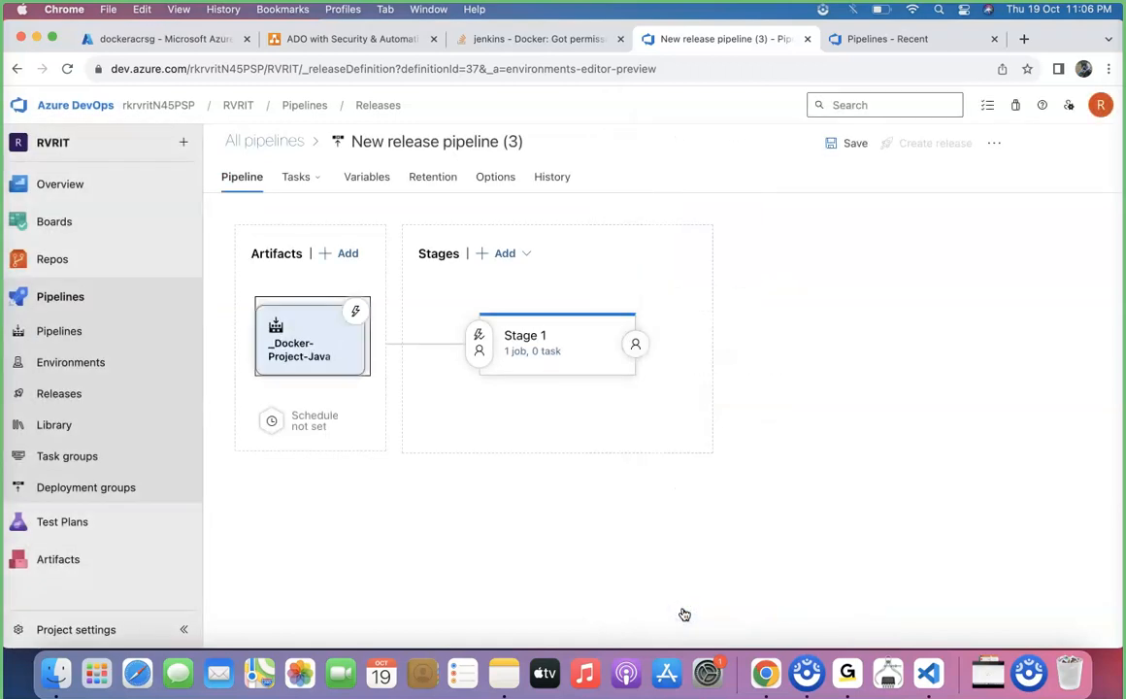
Rename the release pipeline to Docker-Release-Pipeline and save it without a comment
left_click(502, 142)
type("Dp")
key("BackSpace")
key("BackSpace")
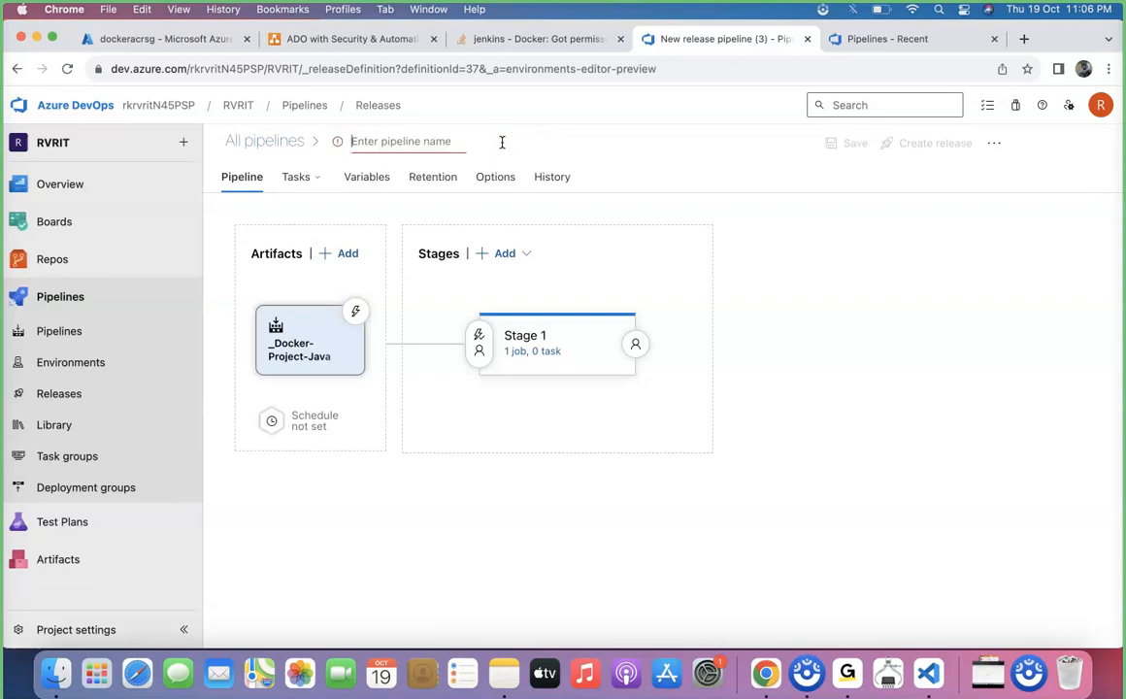
type("Docker-Rele")
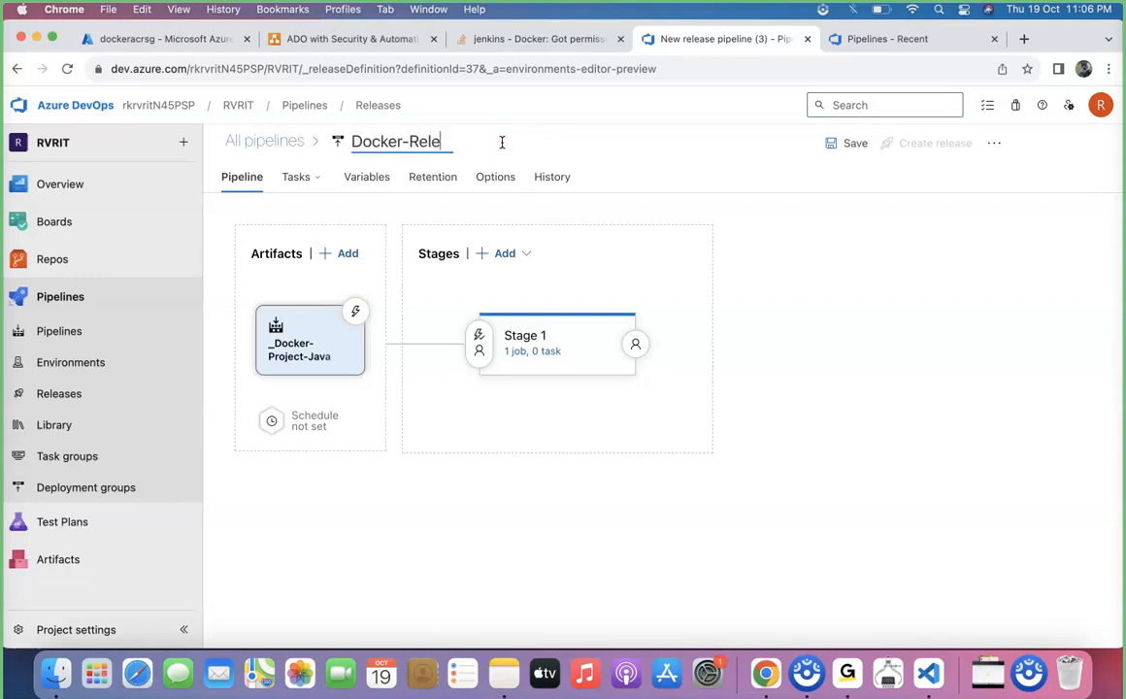
type("ase-Pipeline")
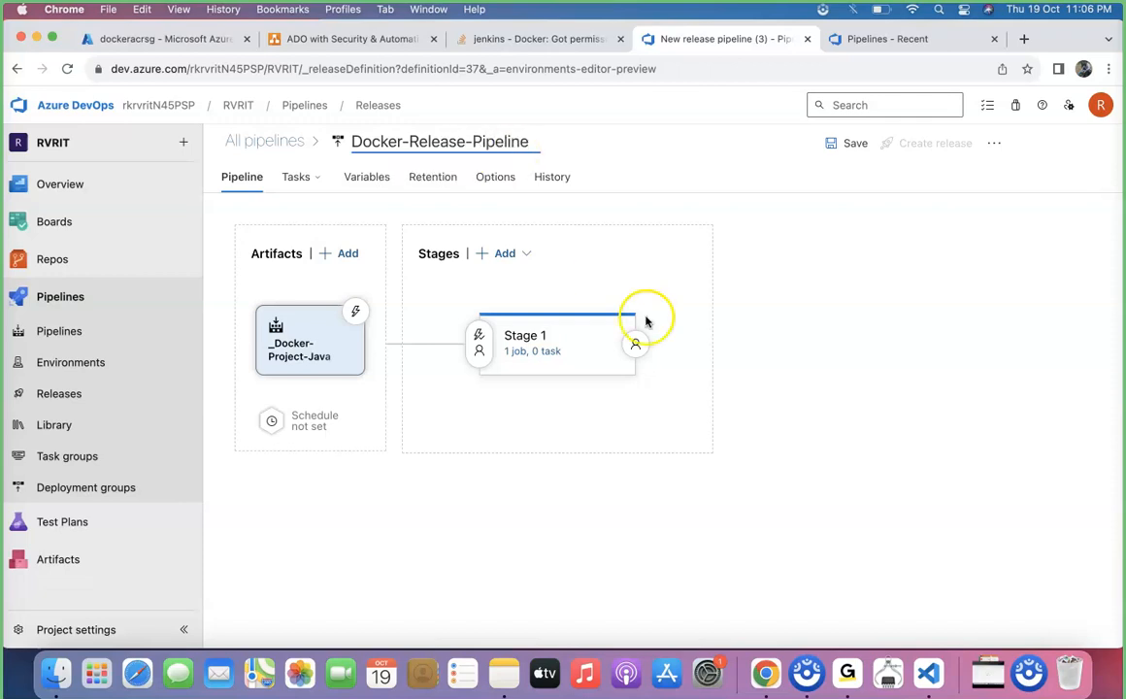
left_click(848, 144)
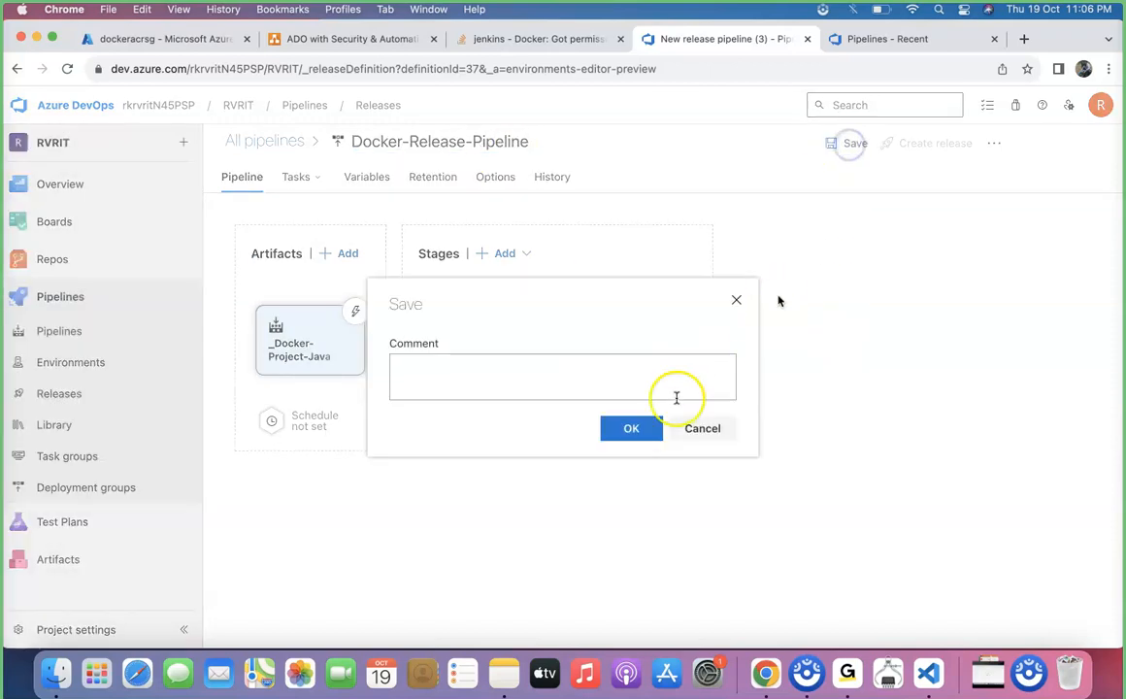
left_click(635, 436)
mouse_move(549, 330)
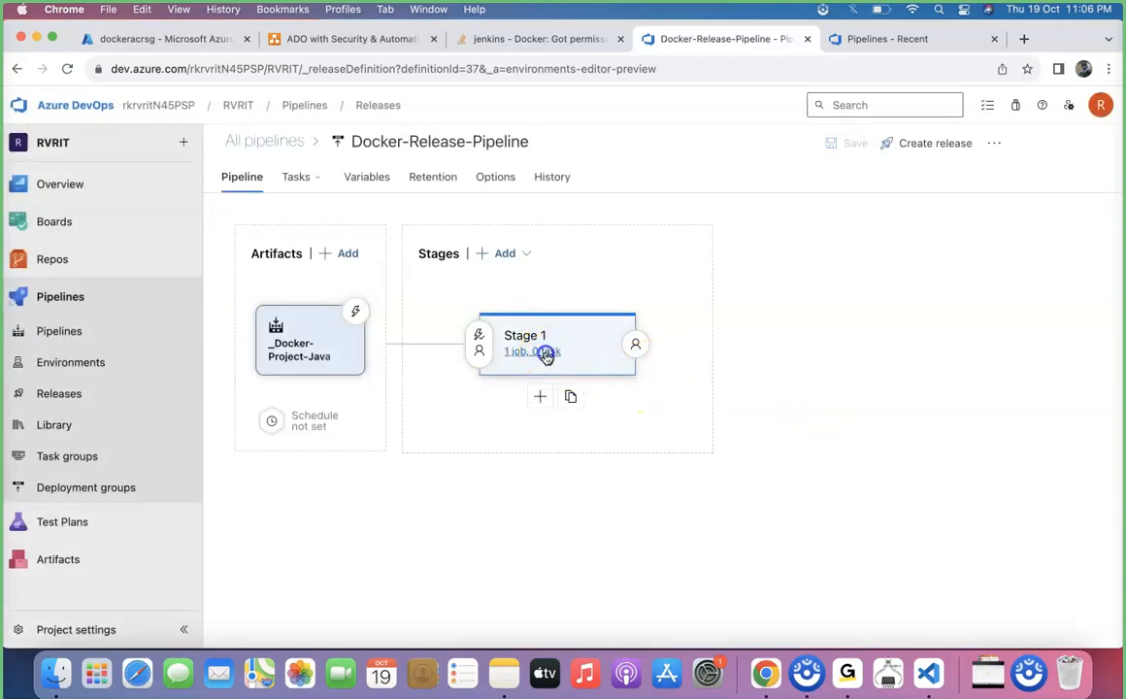
Set the agent pool of Stage 1's agent job to Docker-agent-pool
left_click(529, 351)
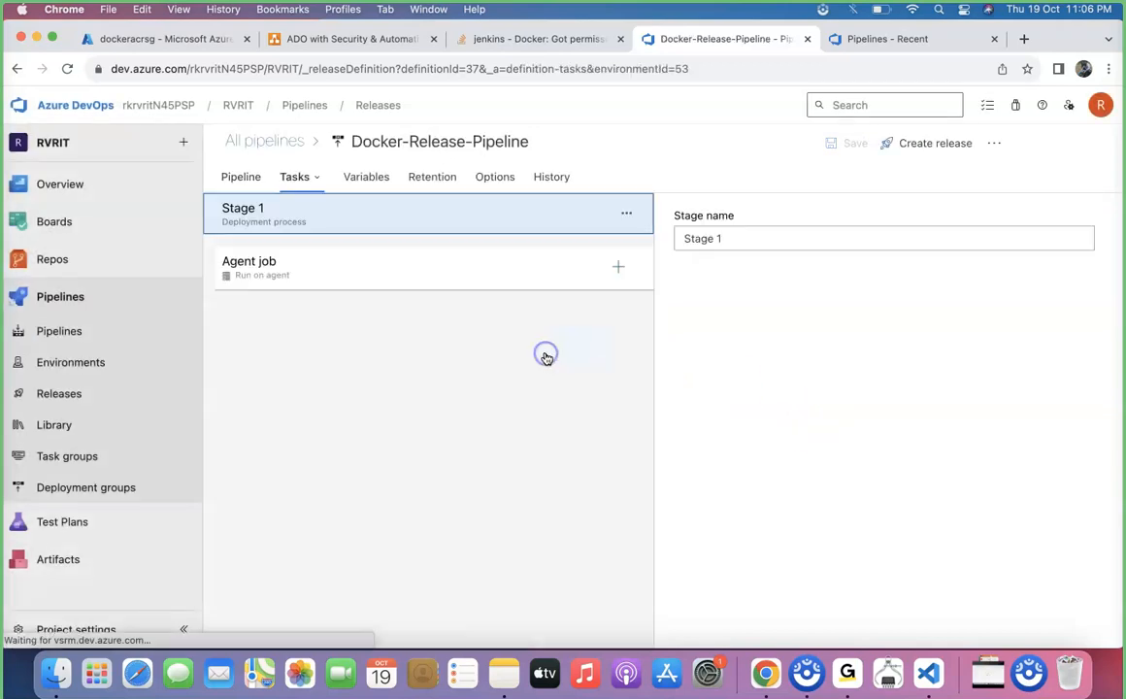
left_click(437, 269)
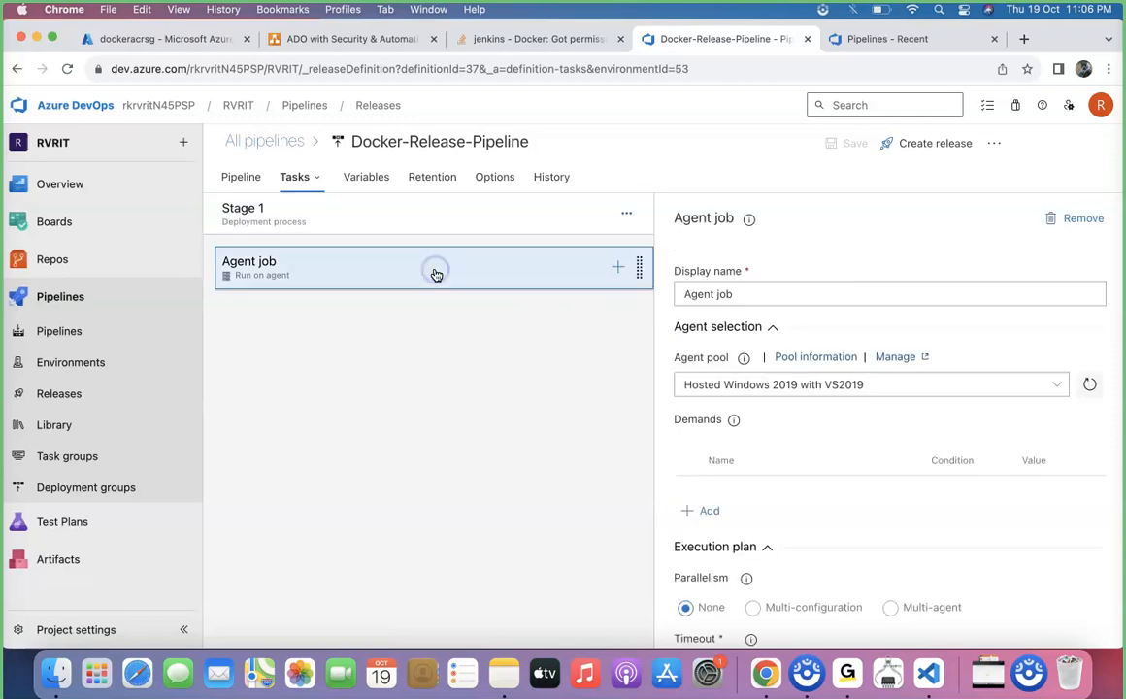
left_click(1057, 384)
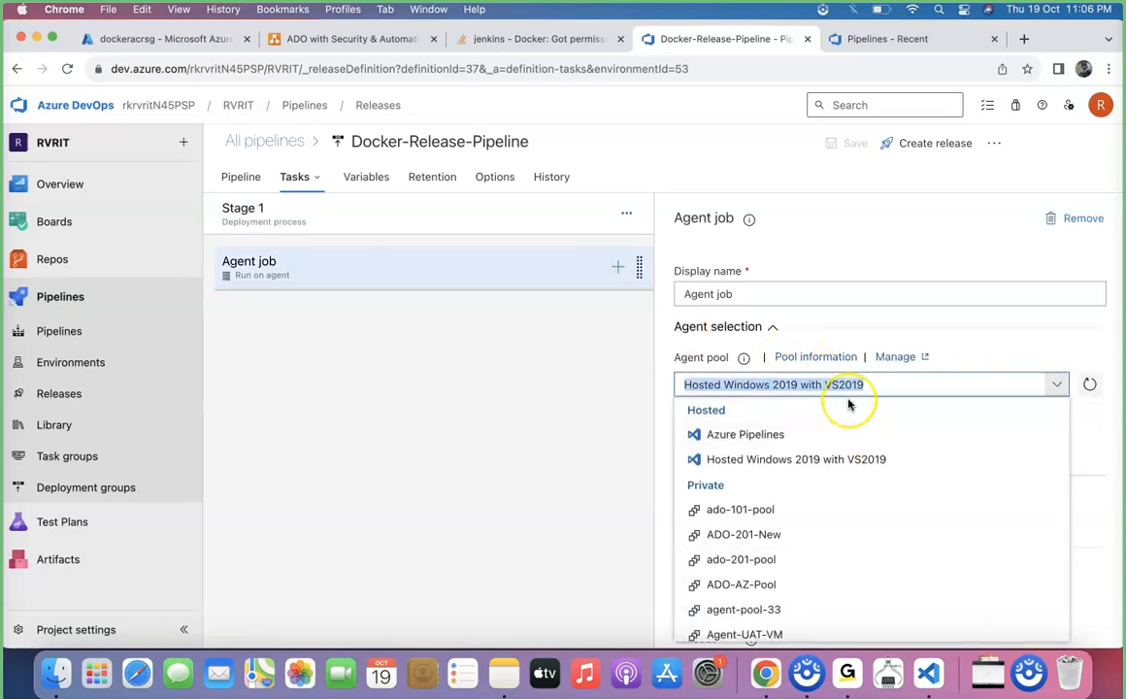
type("Docker-agent-pool")
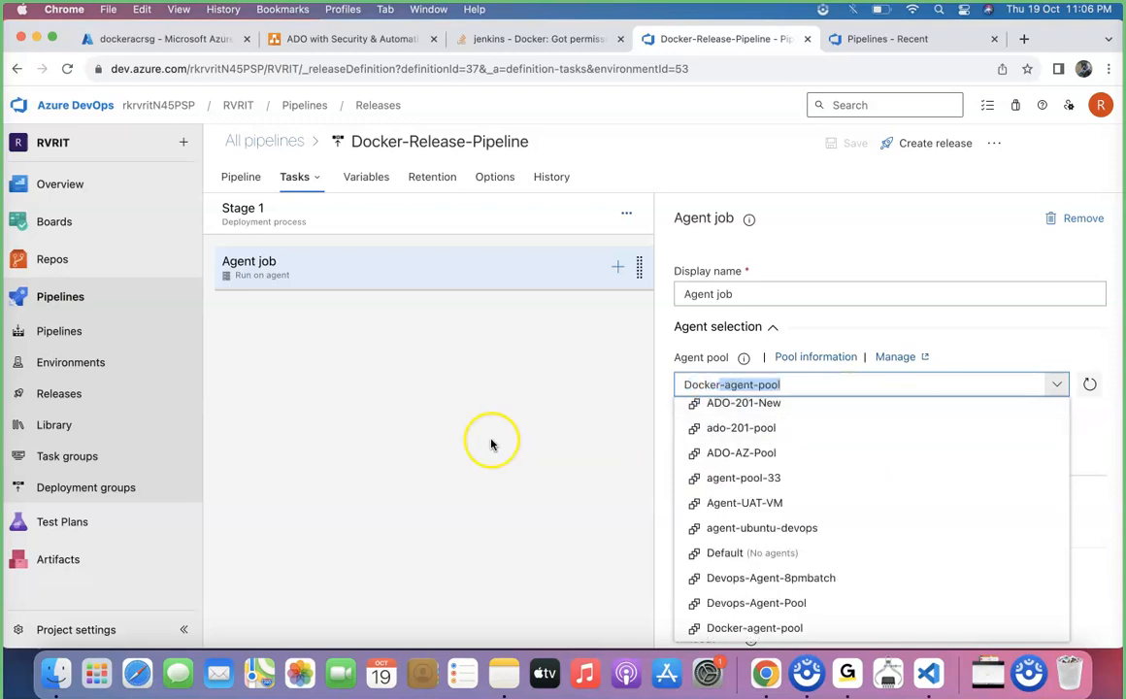
left_click(491, 443)
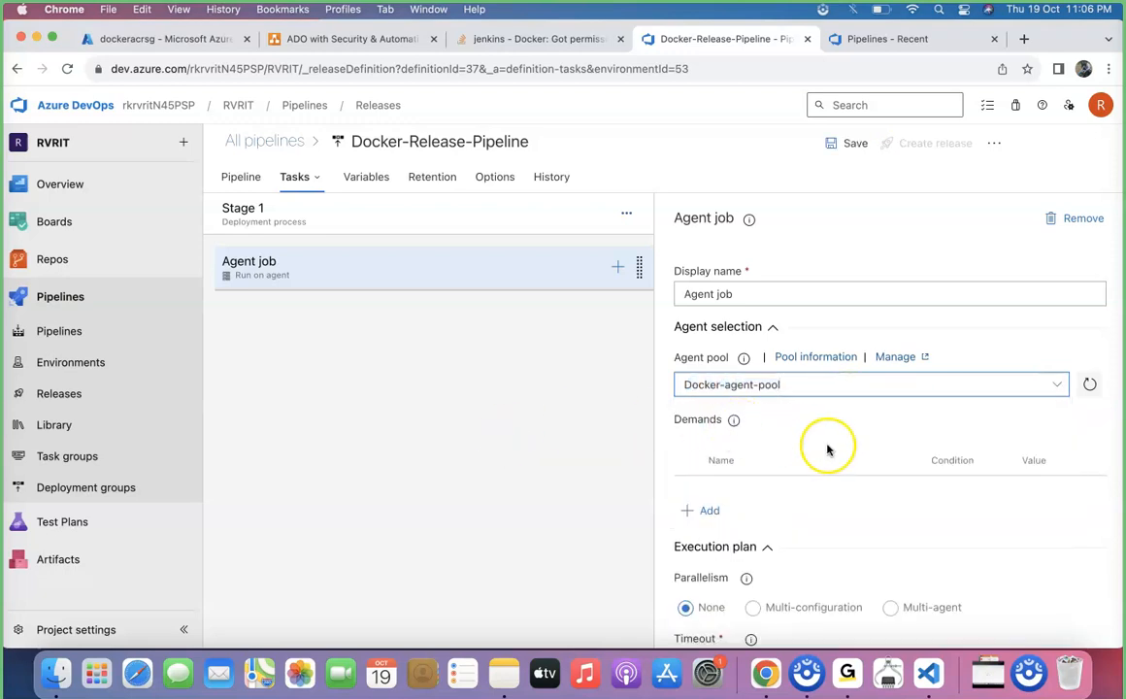
Find the Azure App Service deploy task by searching for "App ser" and add it to the agent job
left_click(618, 268)
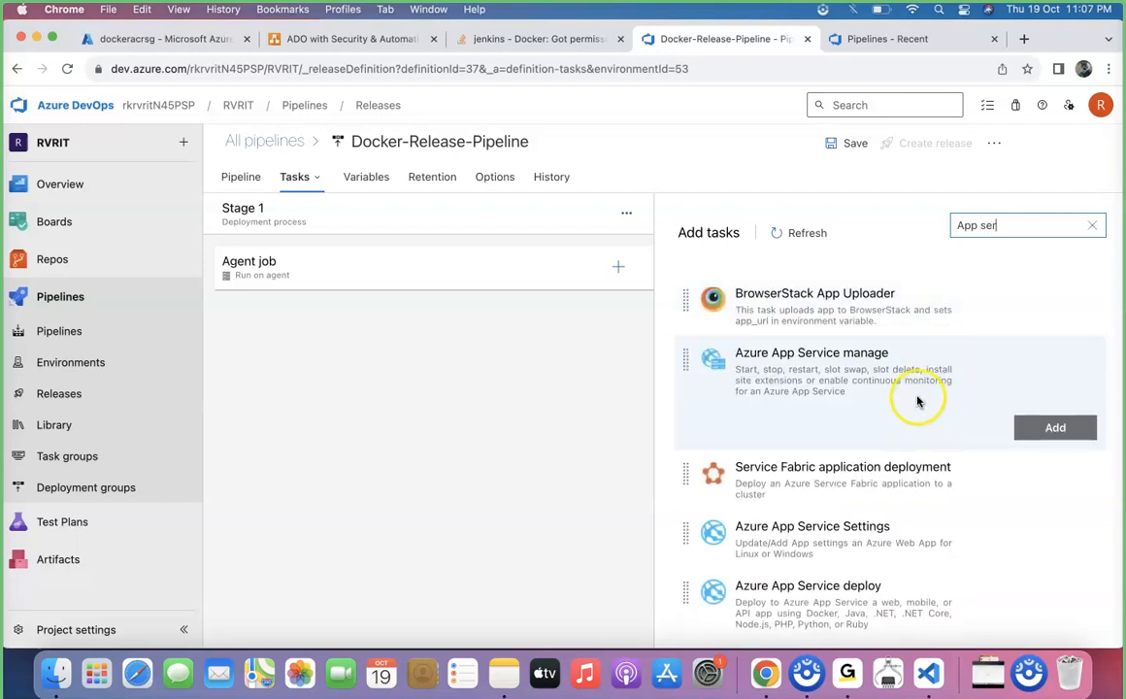
mouse_move(900, 588)
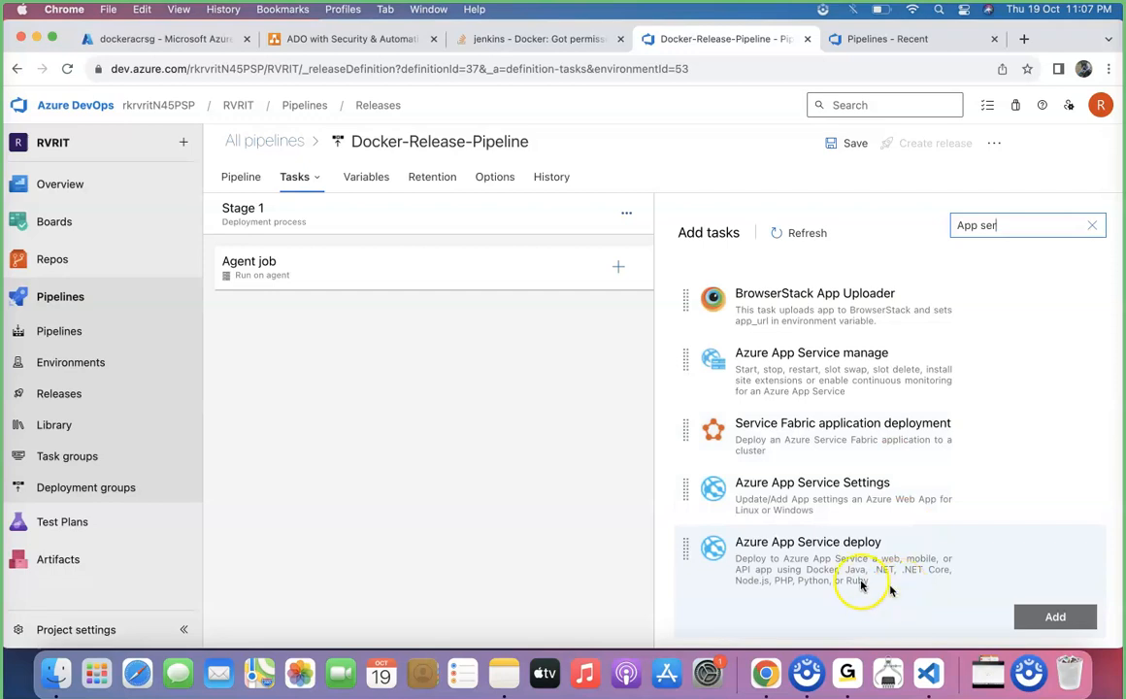
scroll(835, 587, "down", 1)
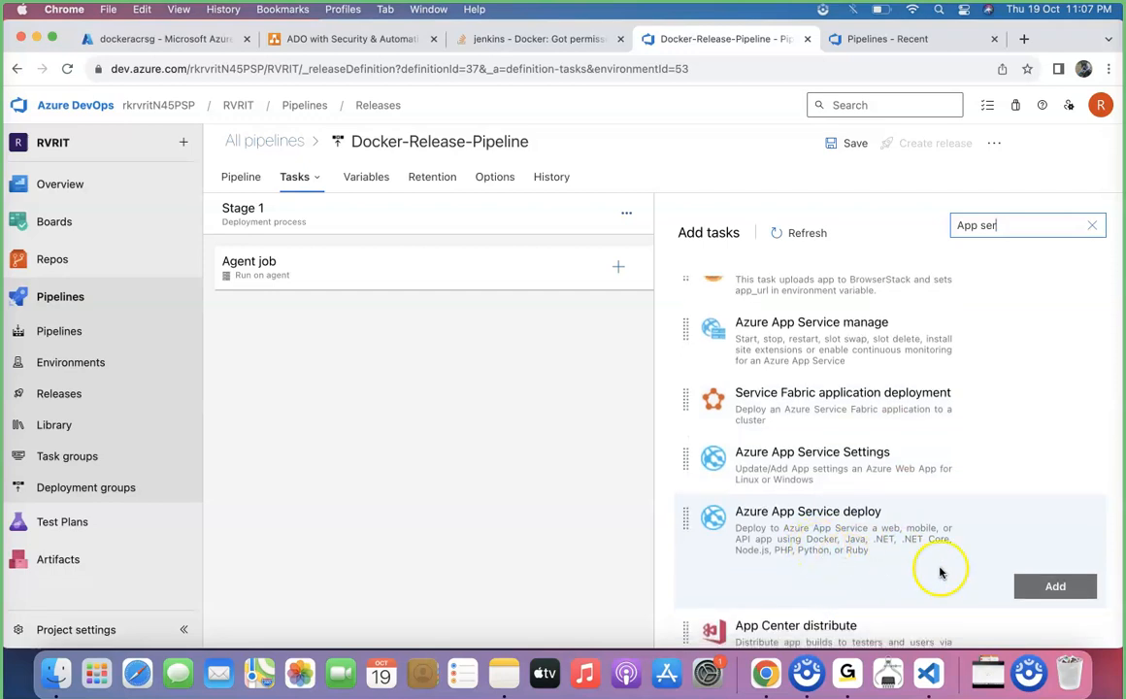
left_click(1037, 584)
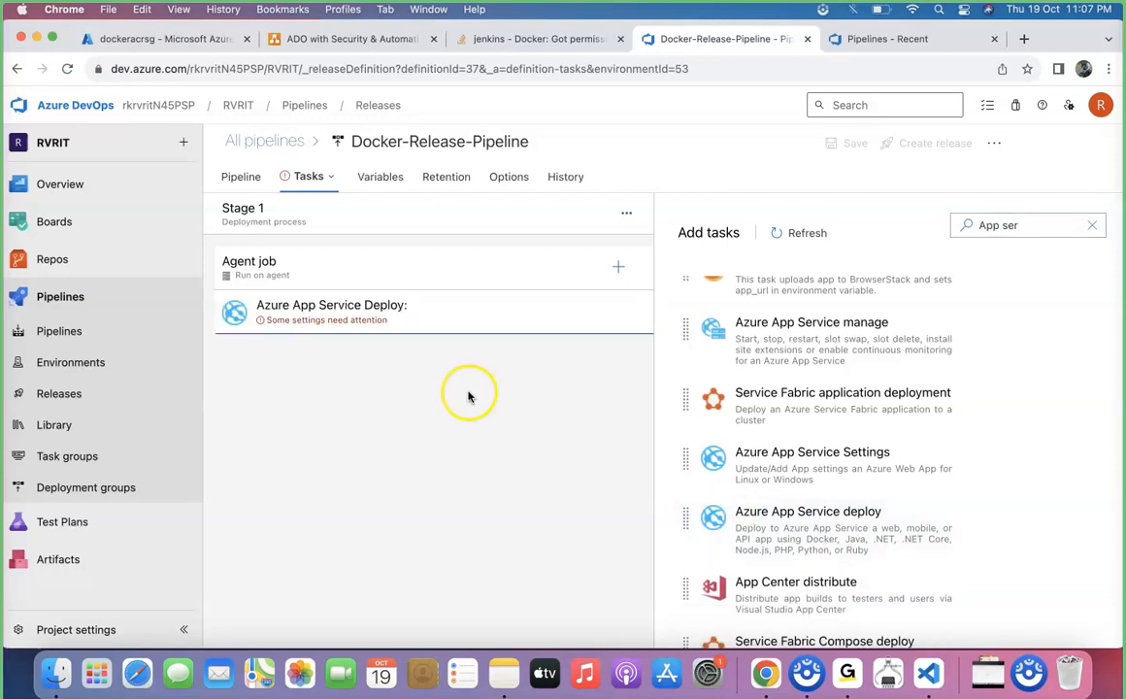
Set the Azure subscription of the App Service deploy task to docker-project-sc
left_click(397, 301)
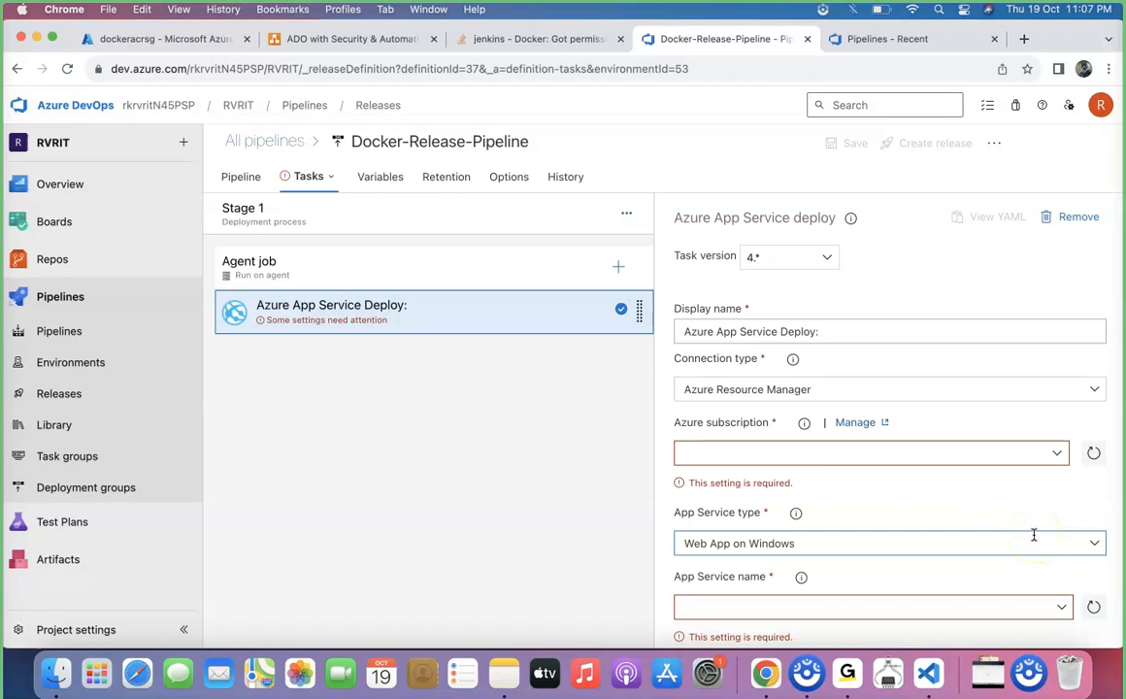
left_click(1052, 454)
scroll(824, 375, "down", 10)
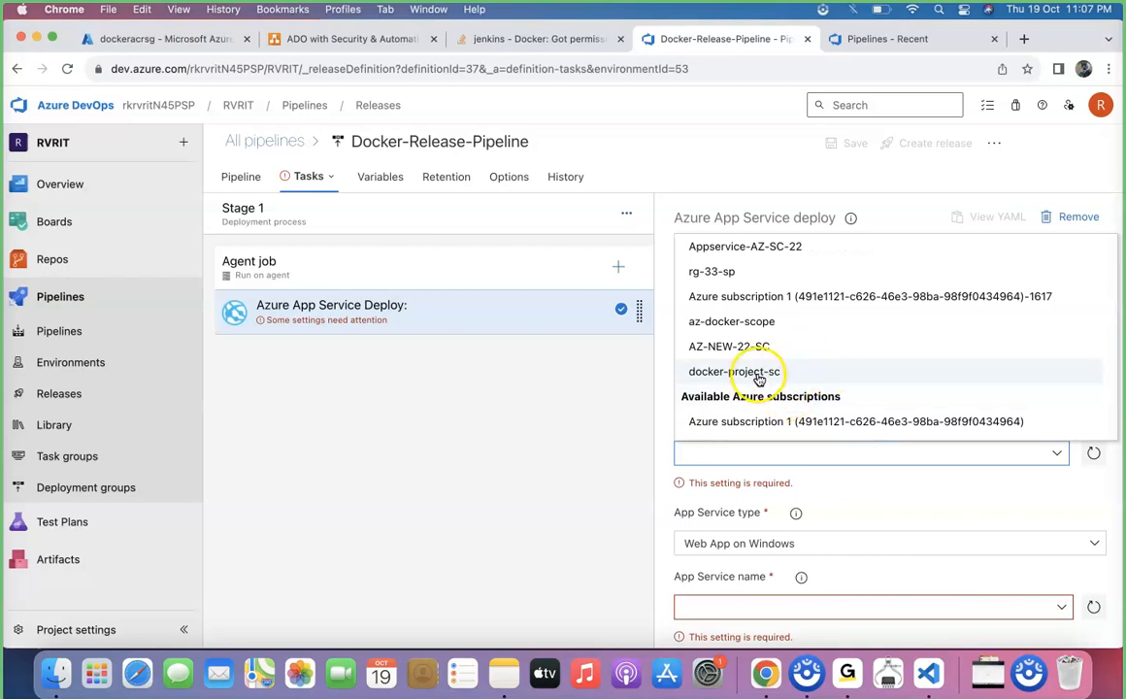
left_click(759, 378)
Set the deploy task's App Service type to Web App for Containers (Linux) and its App Service name to appservice-docker
scroll(888, 487, "down", 2)
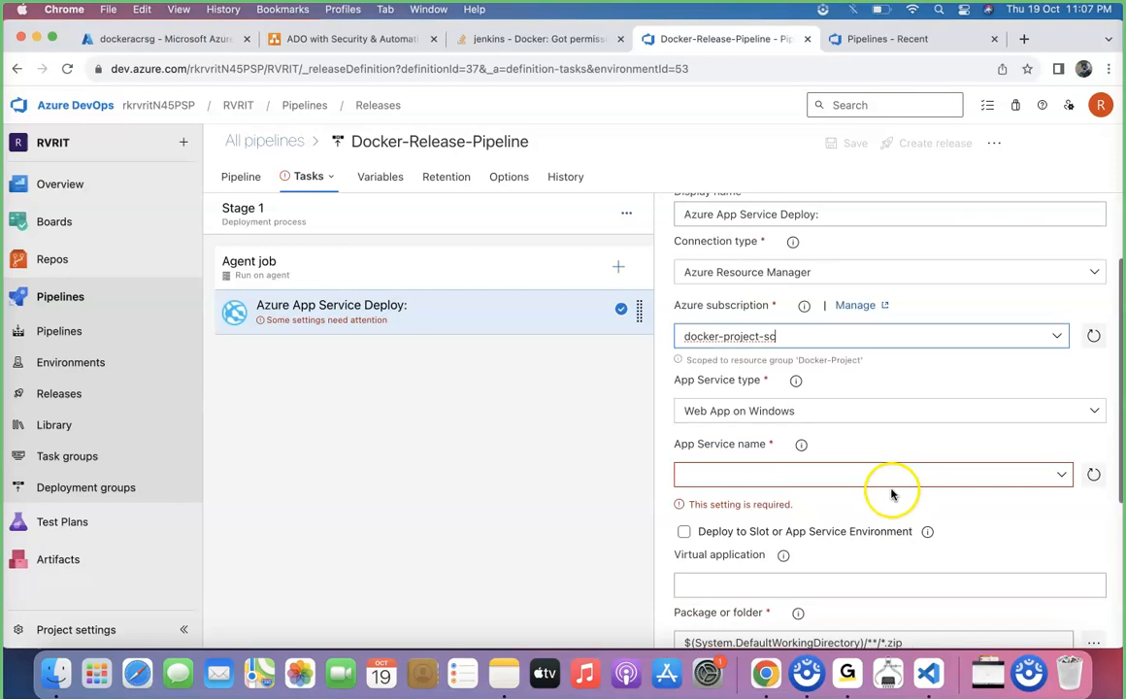
scroll(891, 494, "down", 1)
left_click(1095, 380)
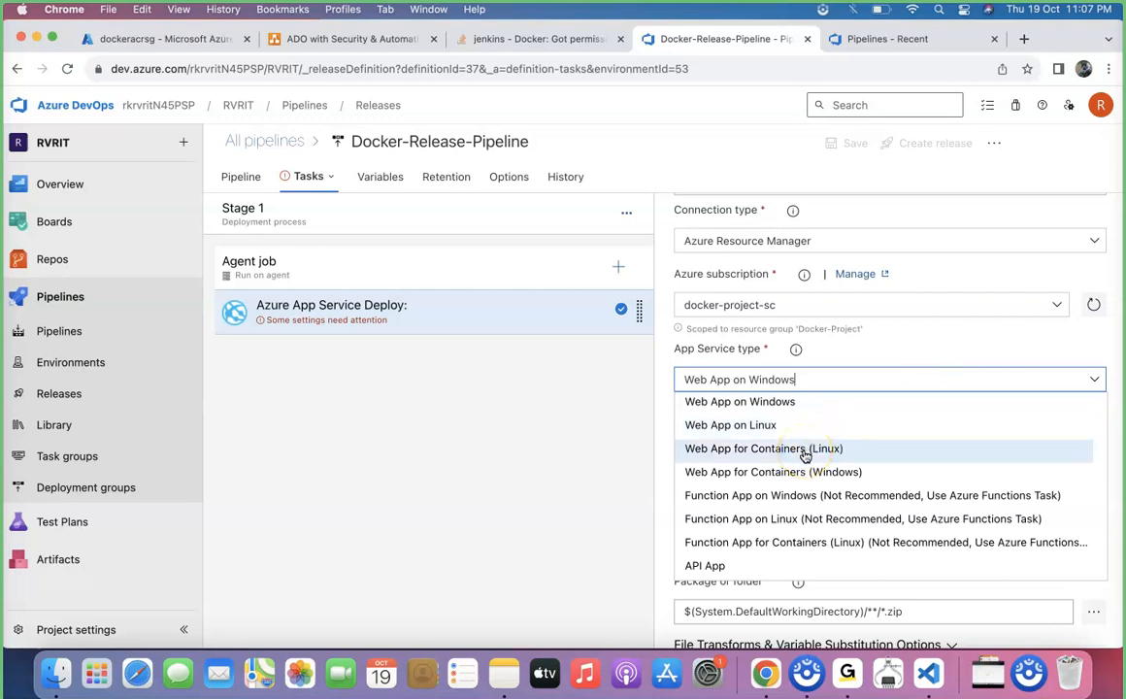
left_click(804, 450)
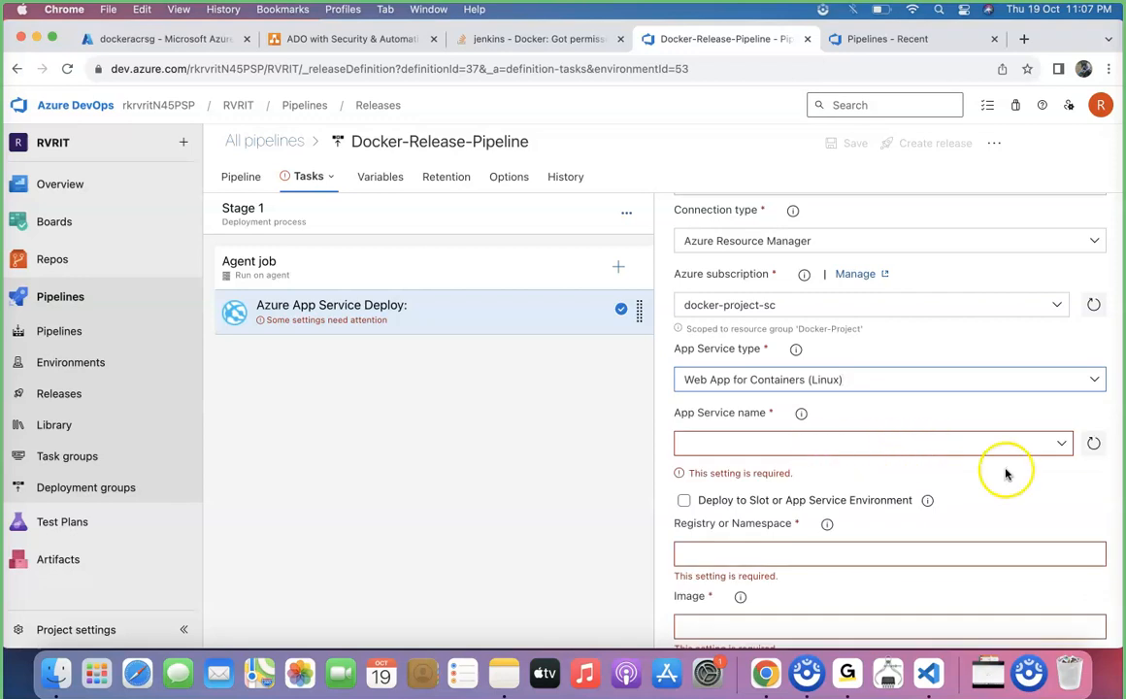
left_click(1063, 444)
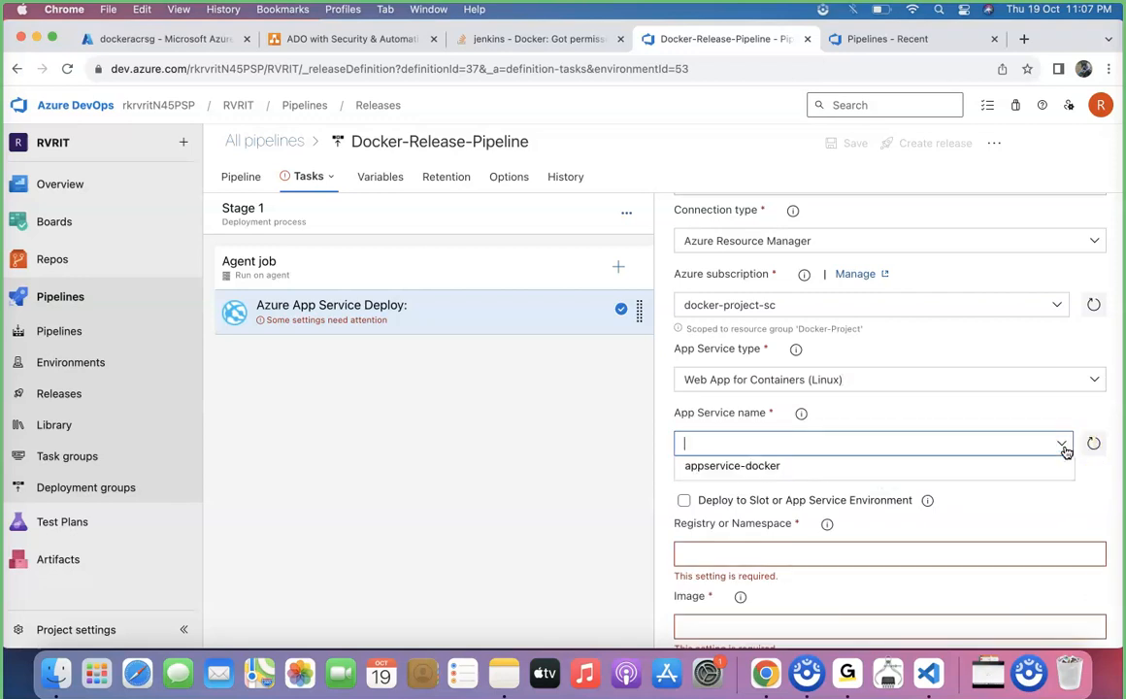
left_click(796, 473)
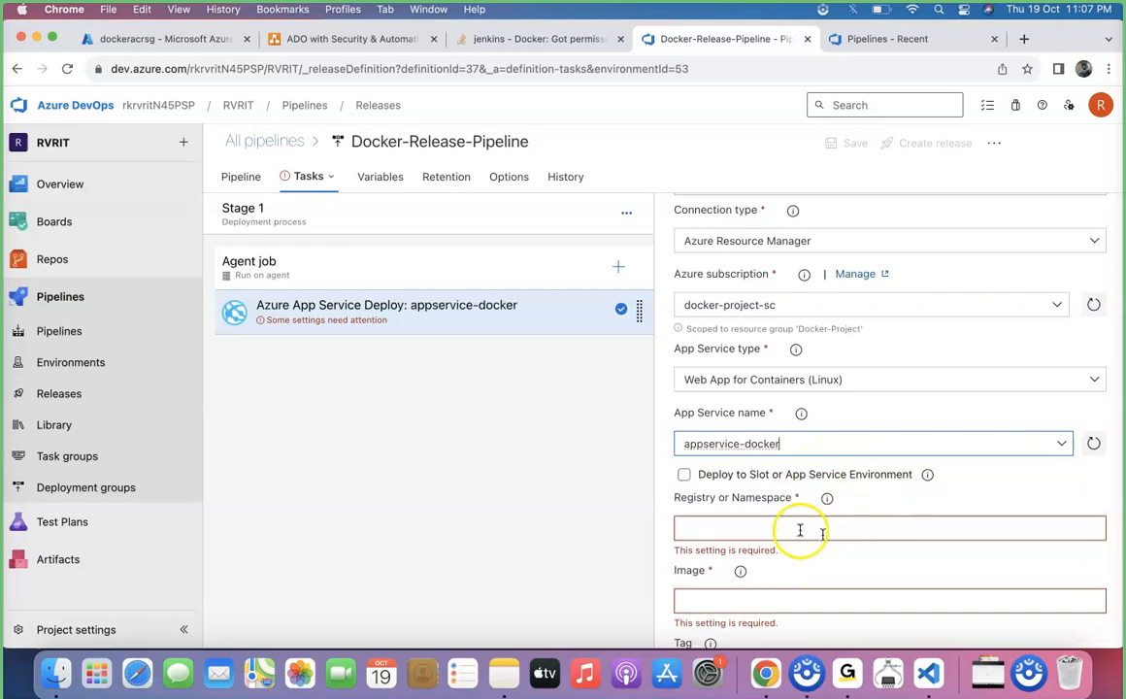
Read the help notes for the deploy task's Registry or Namespace, Image and Tag settings
scroll(799, 529, "down", 2)
scroll(799, 531, "down", 2)
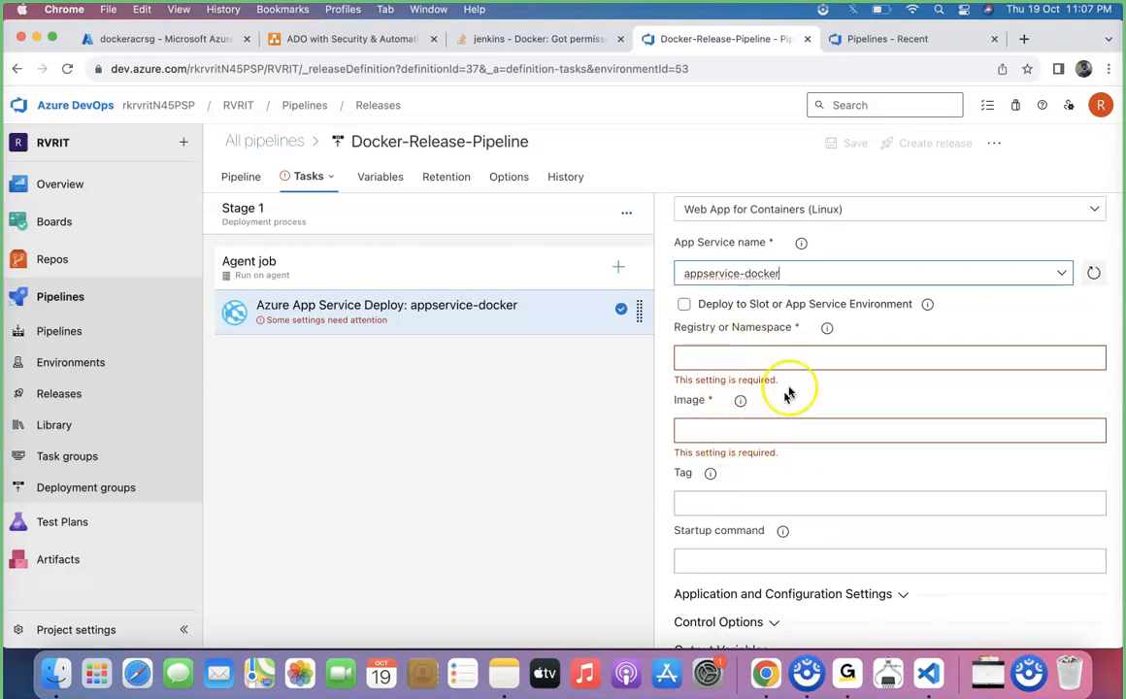
mouse_move(827, 337)
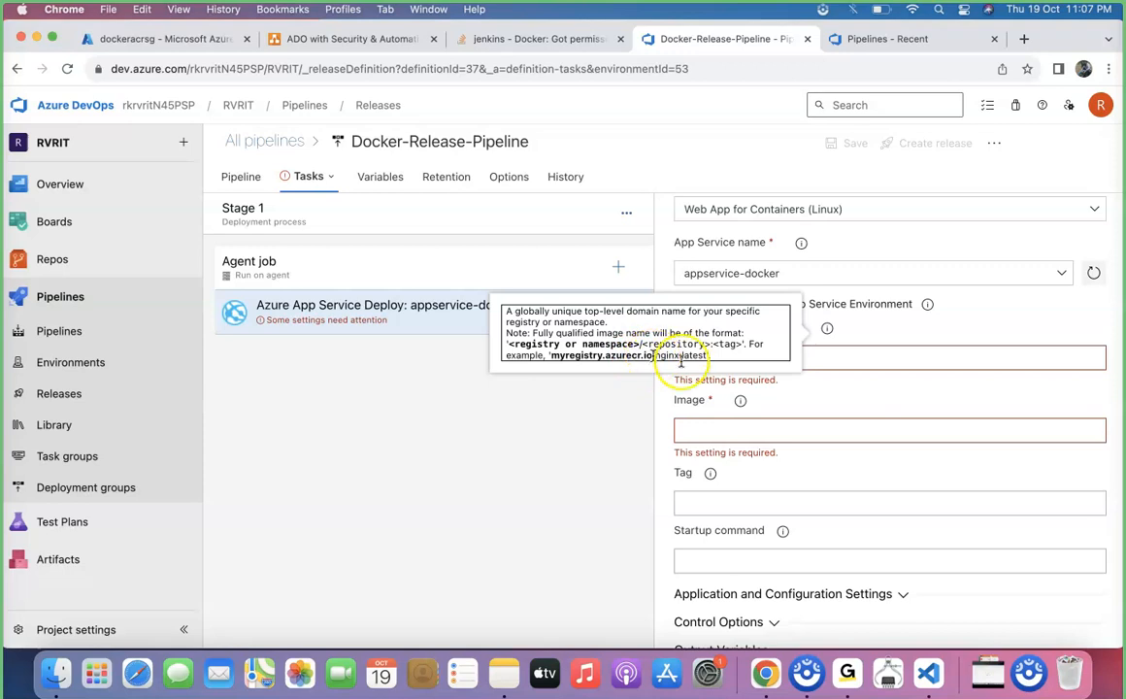
mouse_move(740, 401)
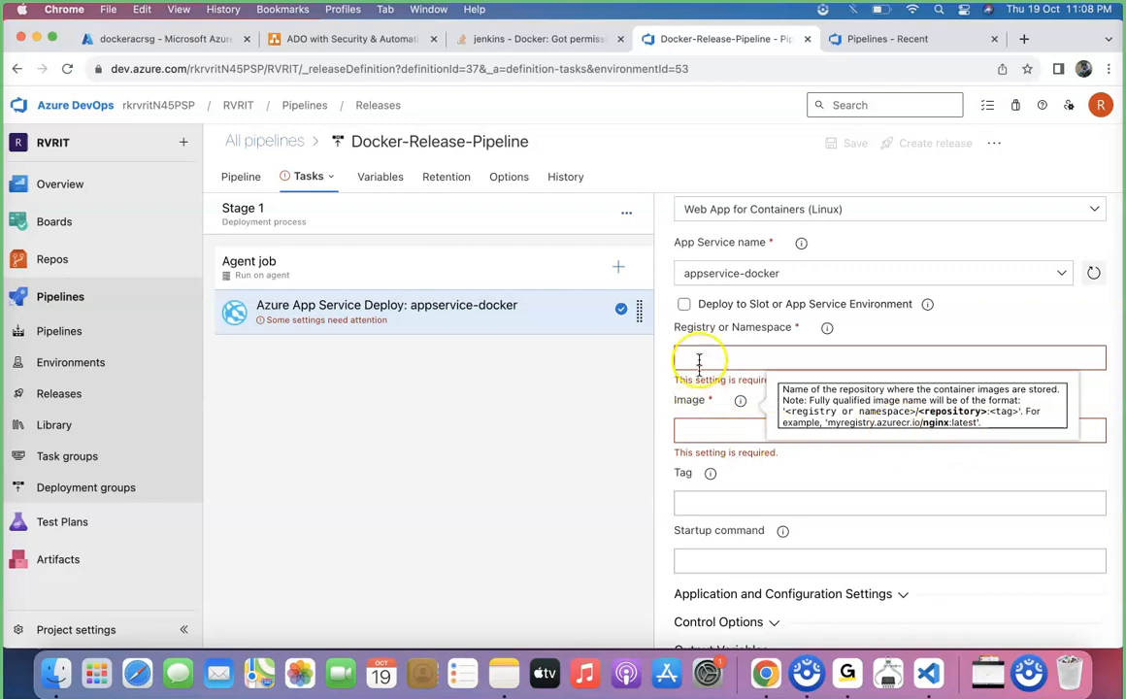
left_click(711, 475)
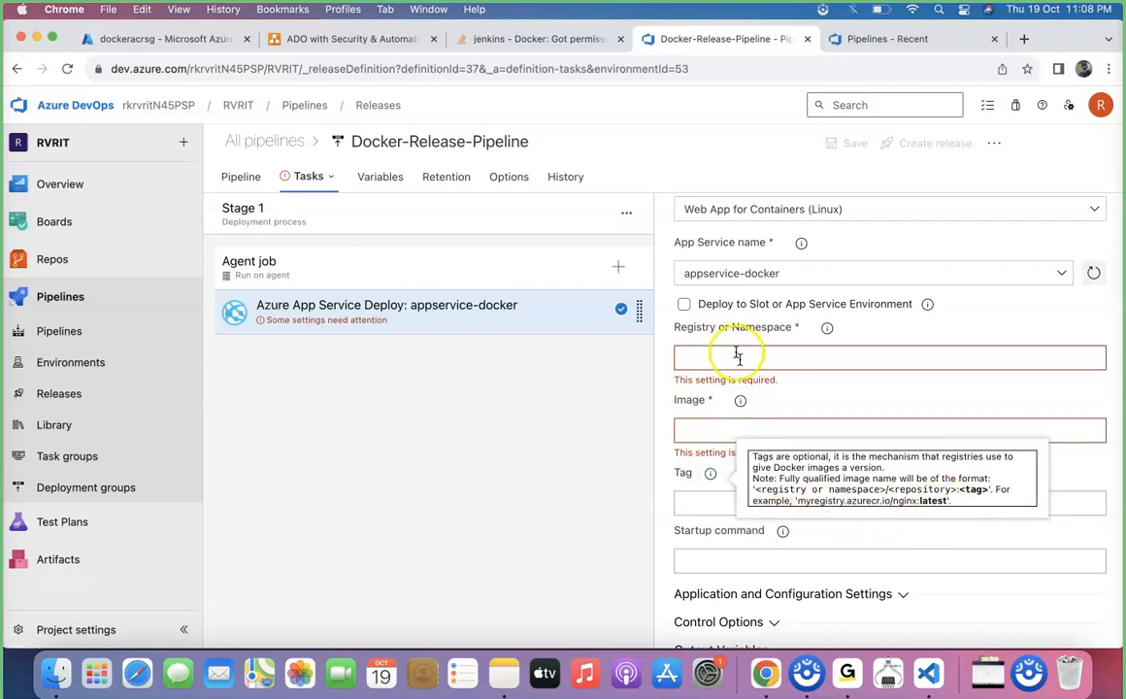
left_click(640, 466)
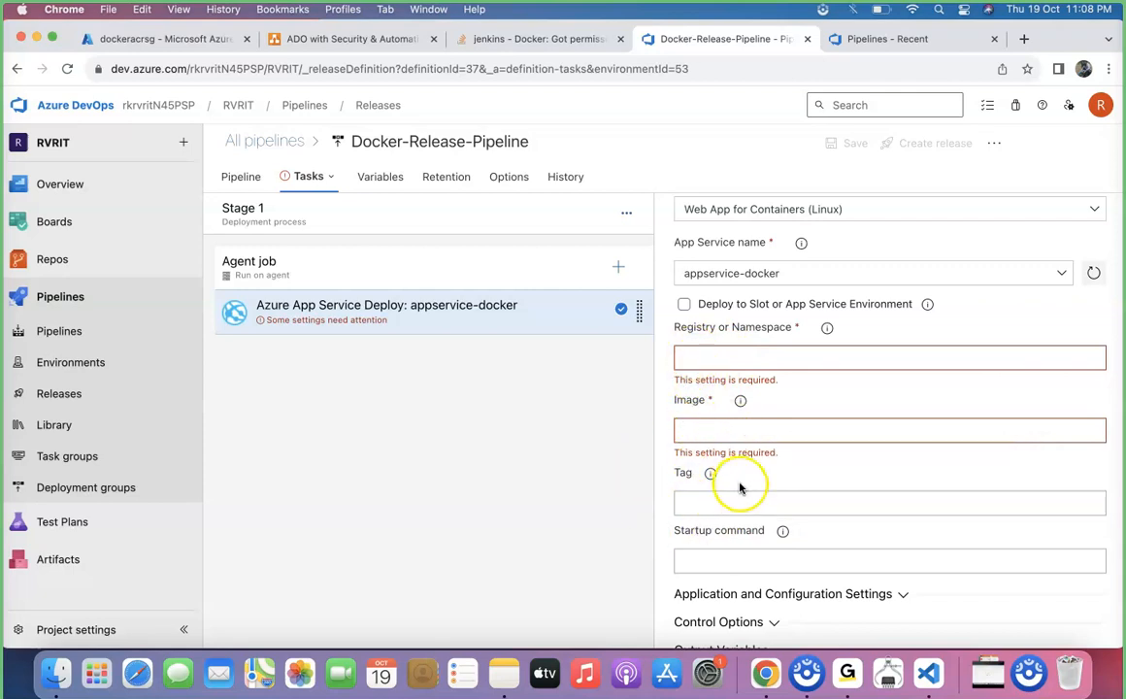
Search the tasks for "app ser" and add Azure Web App for Containers to the agent job
left_click(620, 271)
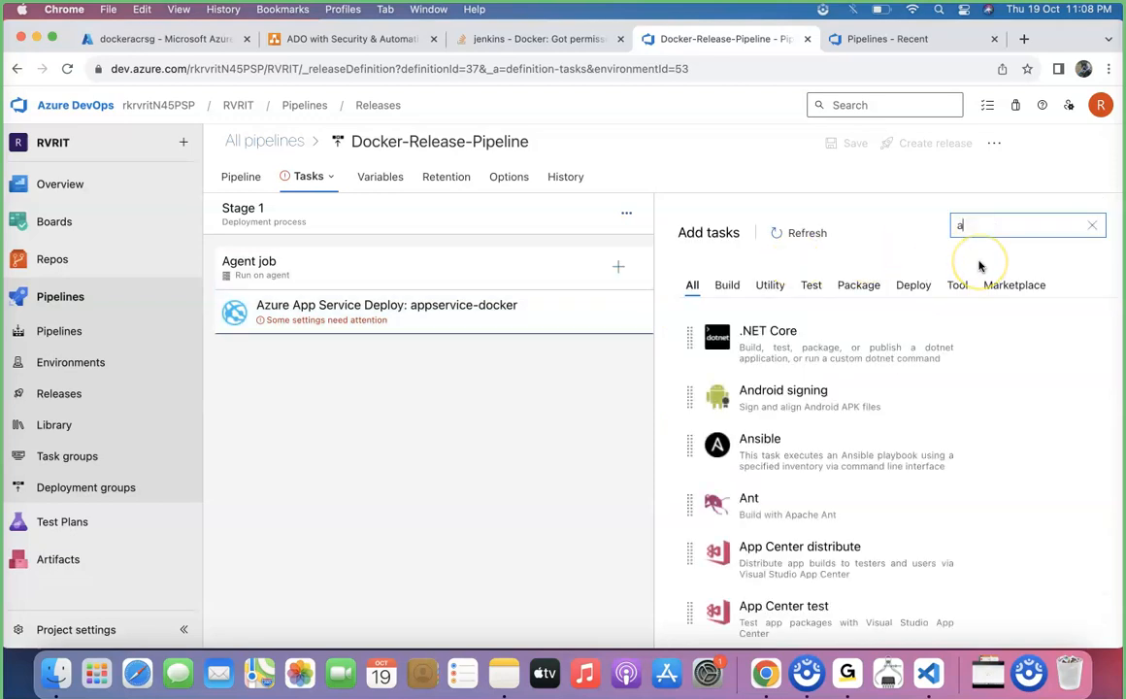
type("ser")
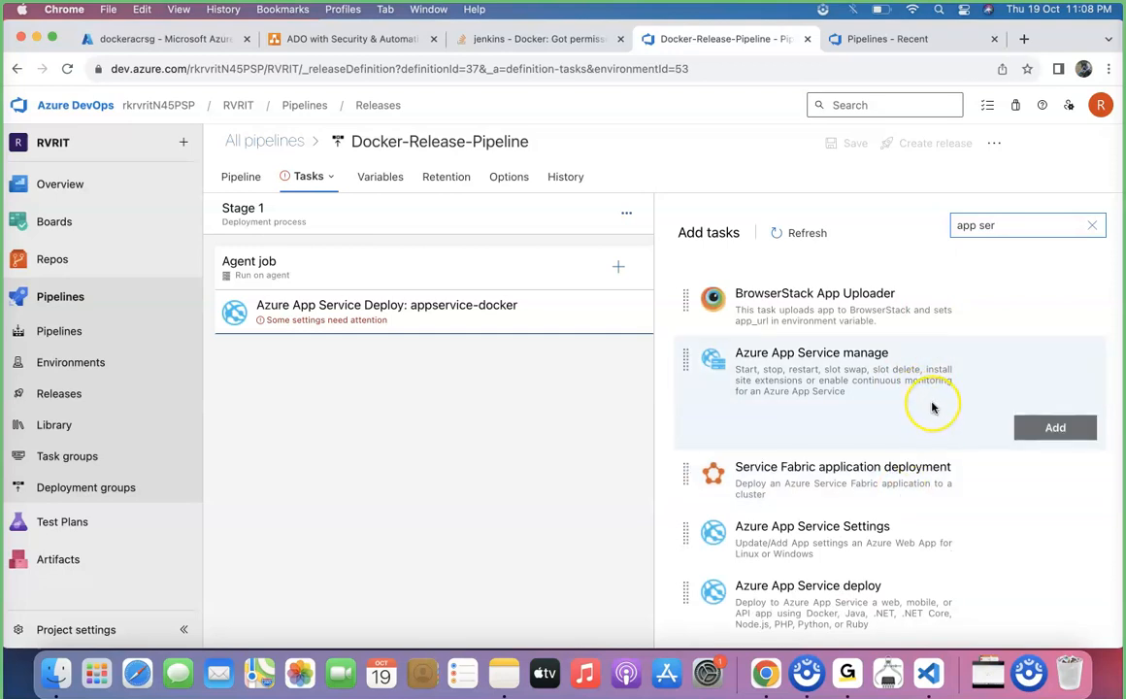
scroll(929, 413, "down", 5)
scroll(932, 408, "down", 2)
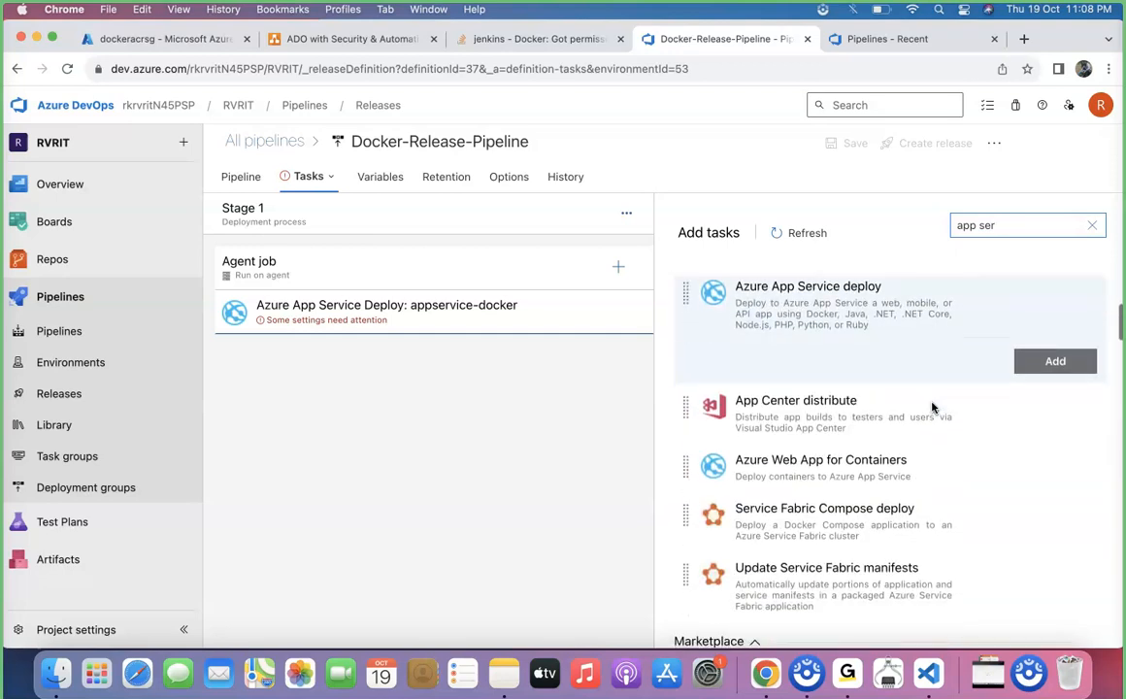
left_click(884, 458)
left_click(1031, 472)
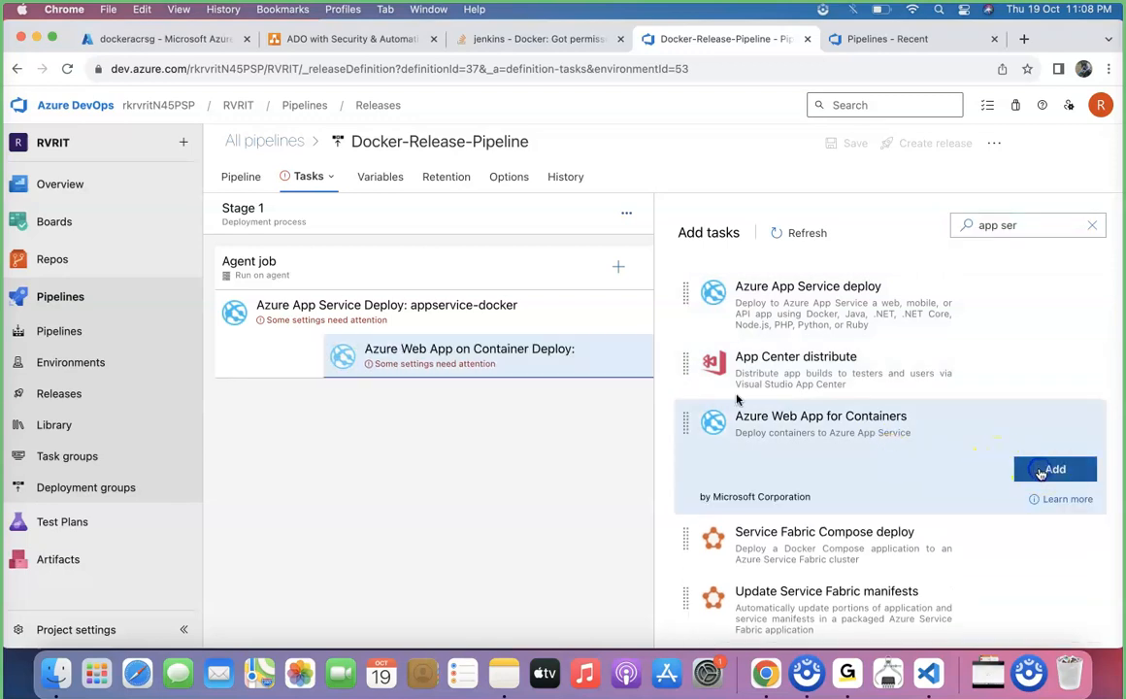
Configure the Azure Web App on Container task with Azure subscription docker-project-sc and app name appservice-docker
left_click(376, 359)
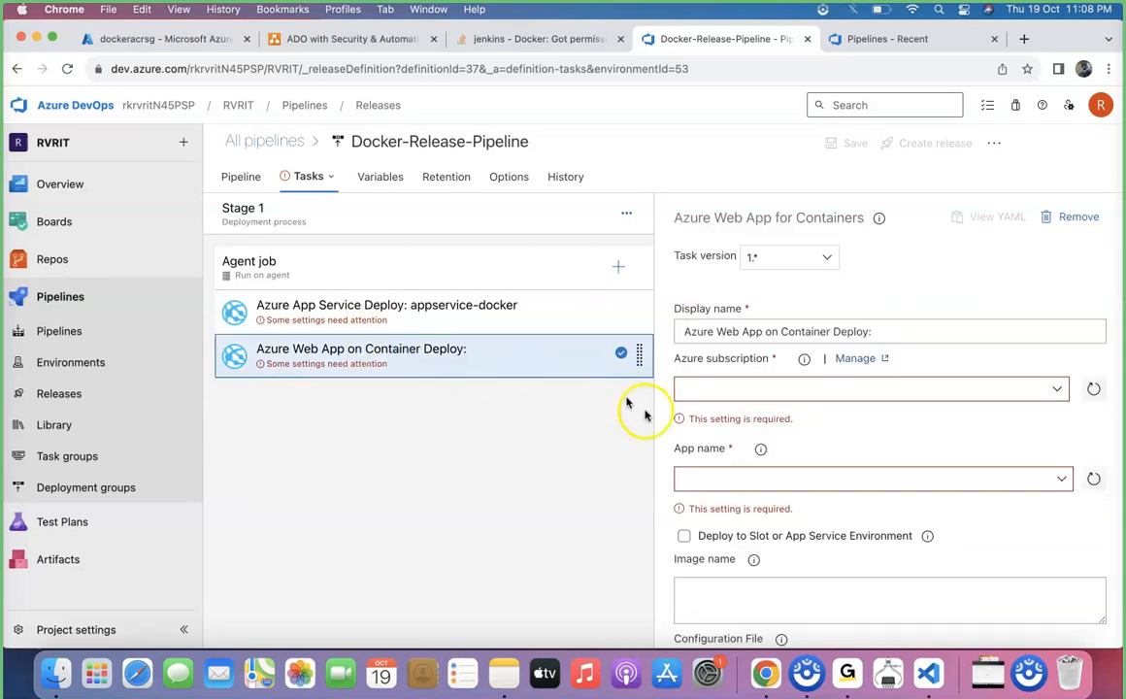
left_click(1057, 390)
scroll(838, 473, "down", 5)
scroll(838, 474, "down", 5)
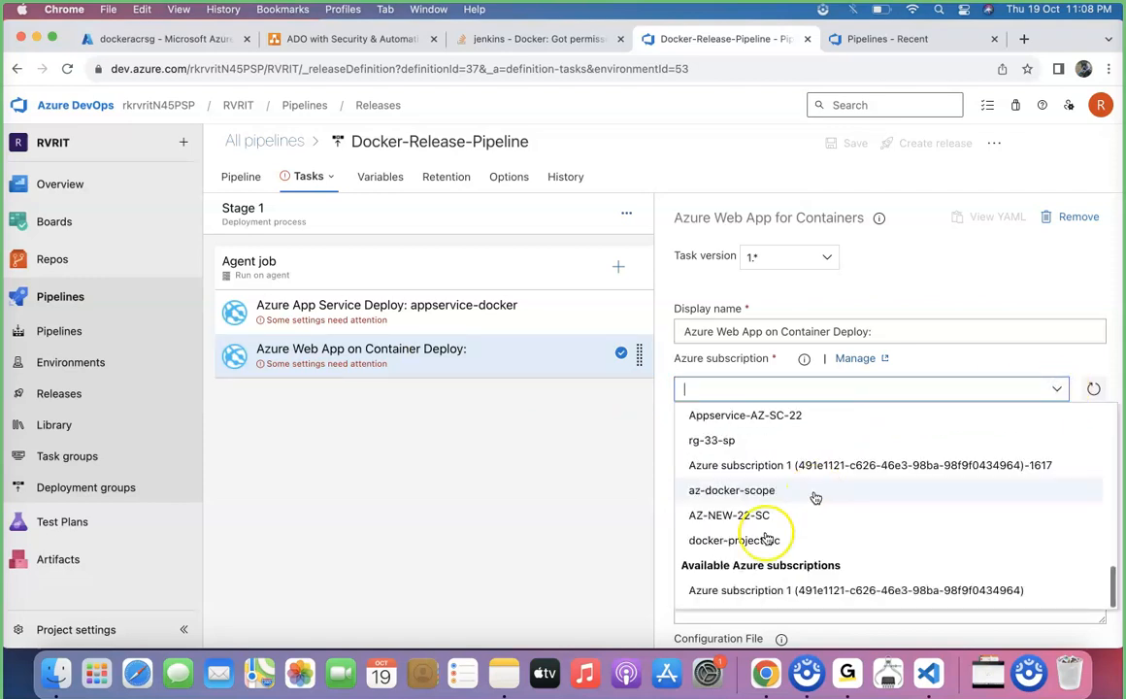
left_click(767, 536)
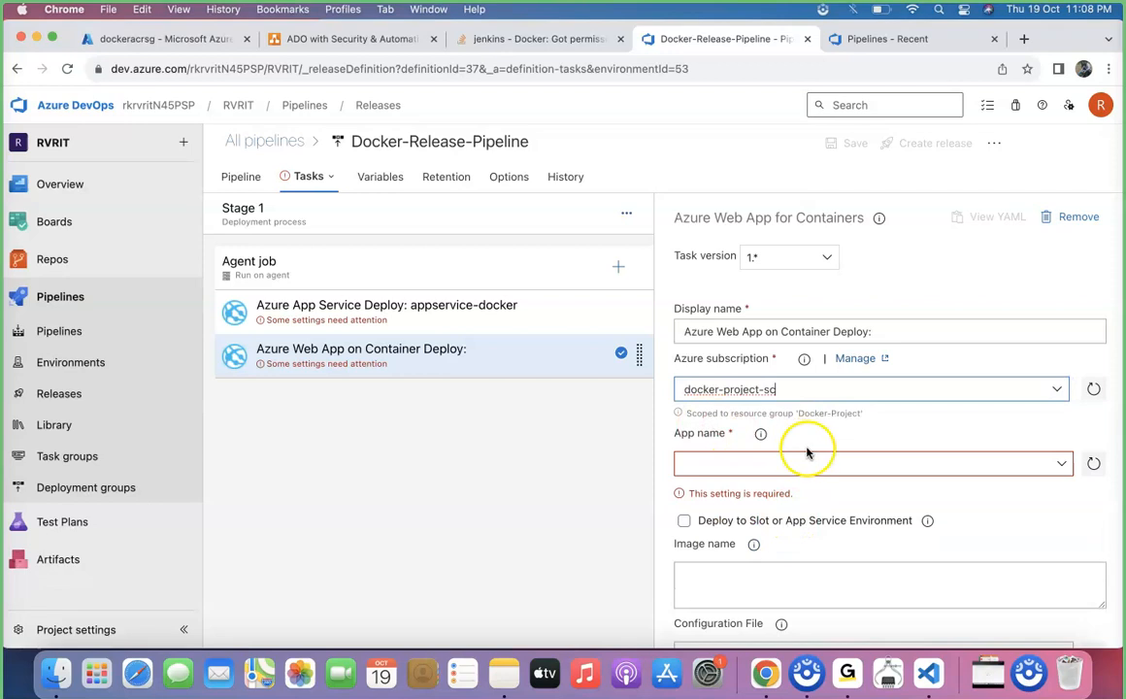
left_click(1061, 463)
left_click(780, 487)
Set the container task's image name to dockeracrsg.azurecr.io/springboot/app:484, copied from the docker pull command of tag 484 in the Azure portal
scroll(865, 528, "down", 3)
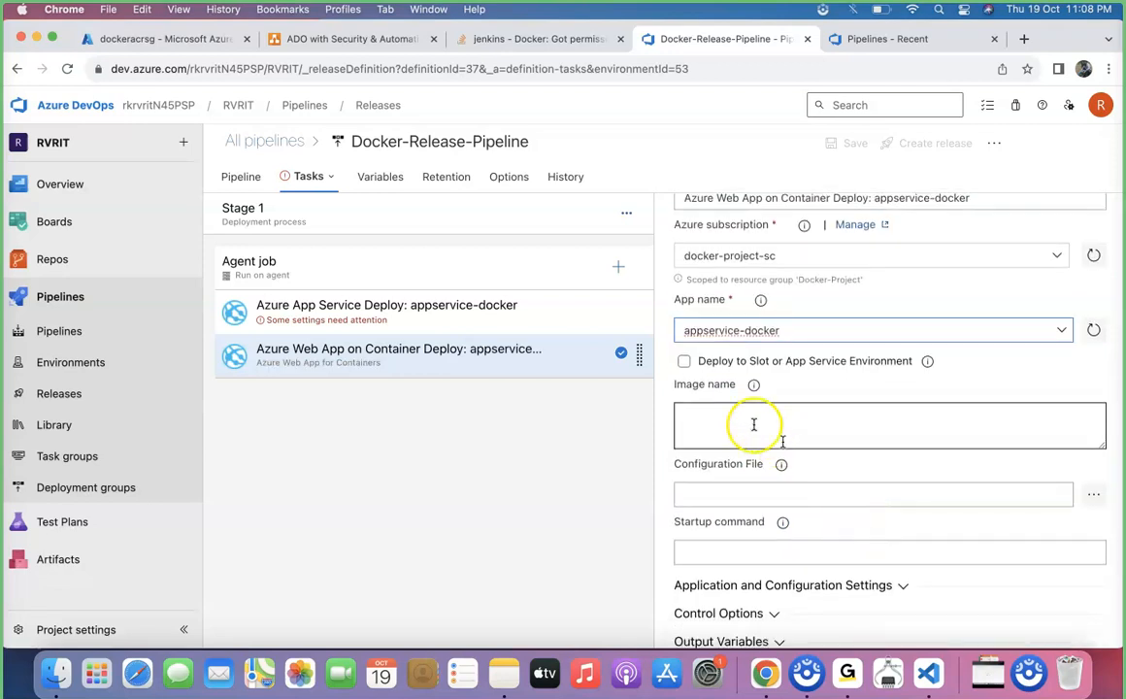
left_click(753, 387)
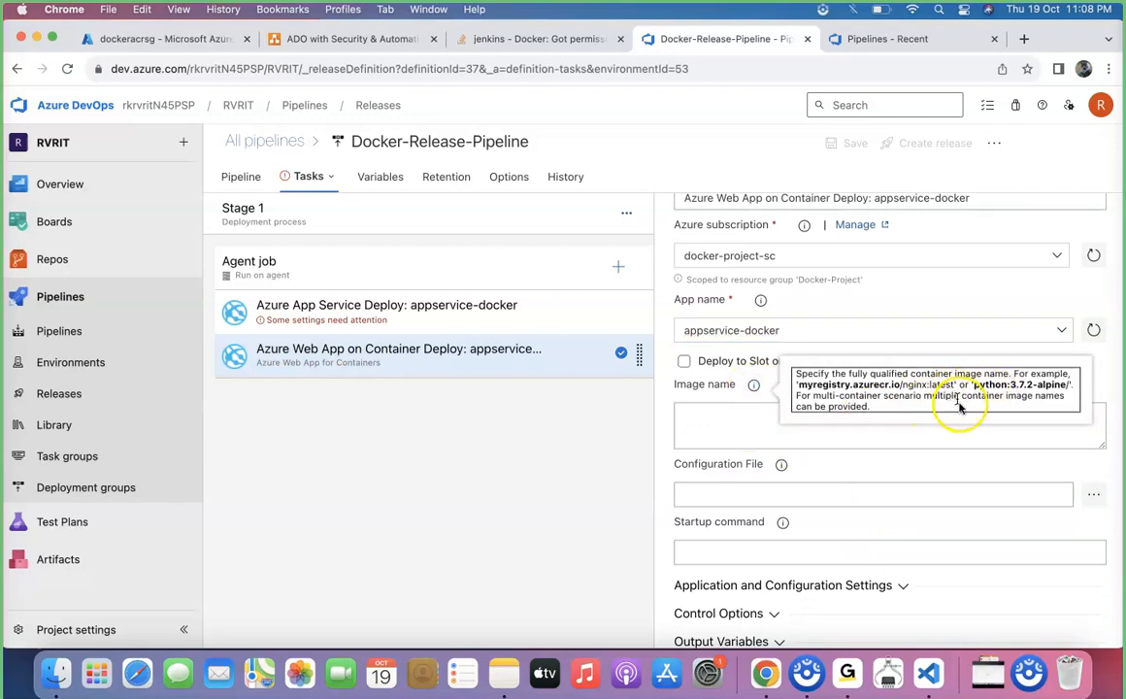
left_click(755, 429)
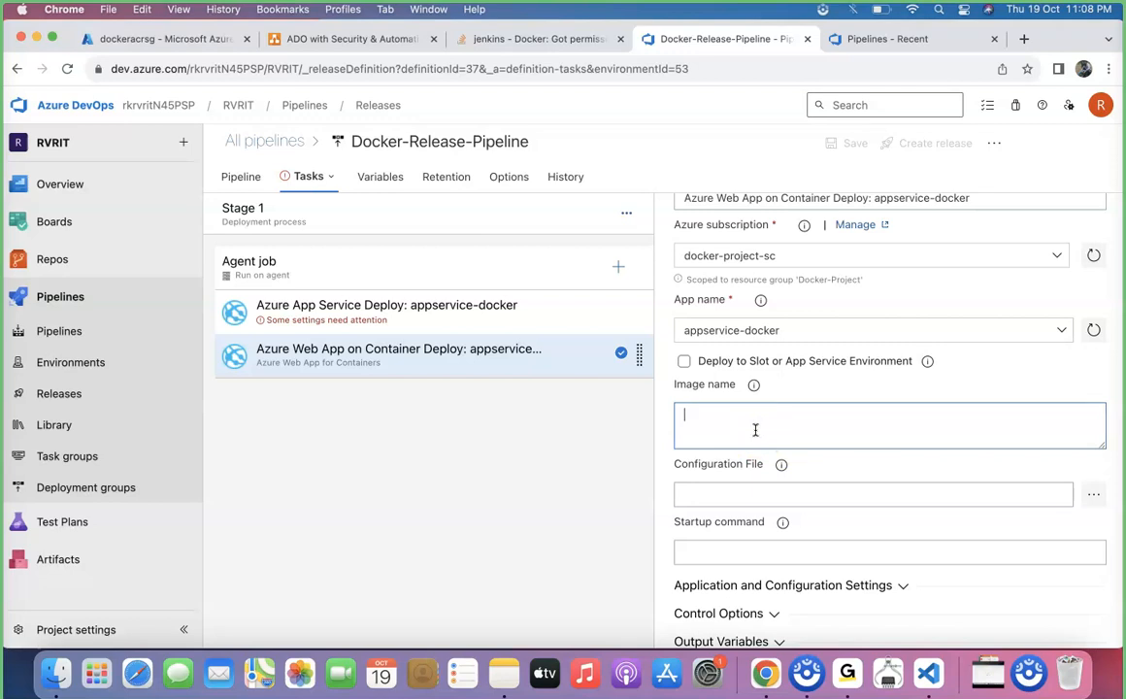
left_click(189, 37)
left_click(356, 340)
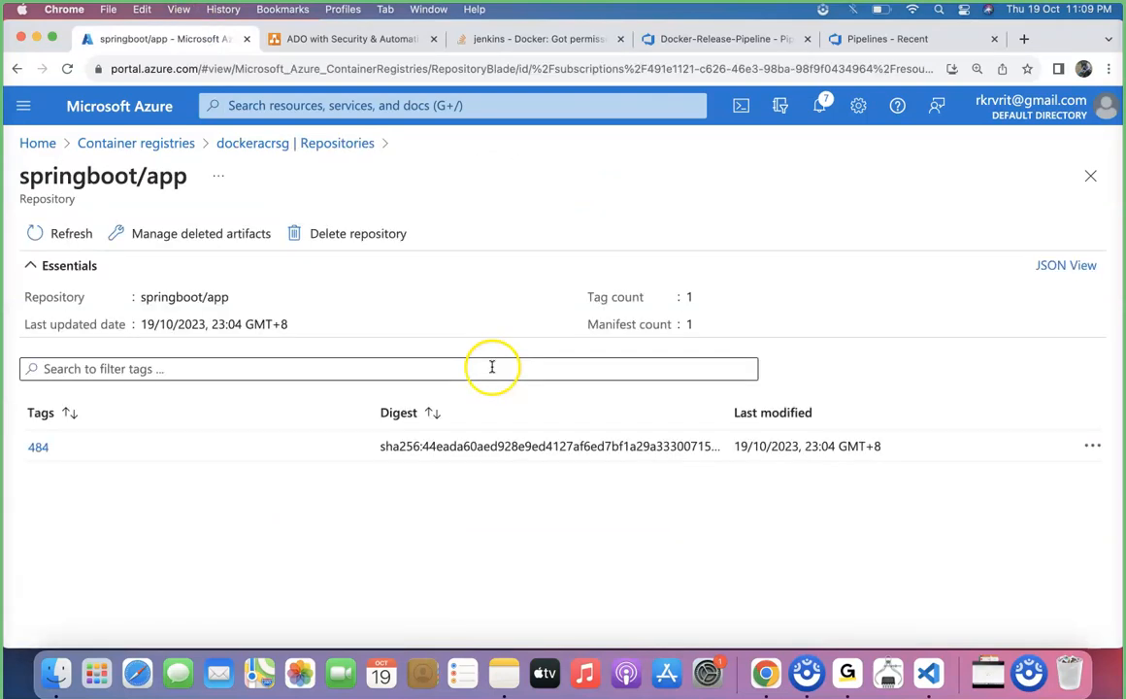
left_click(39, 446)
left_click_drag(588, 435, 342, 438)
key("super+c")
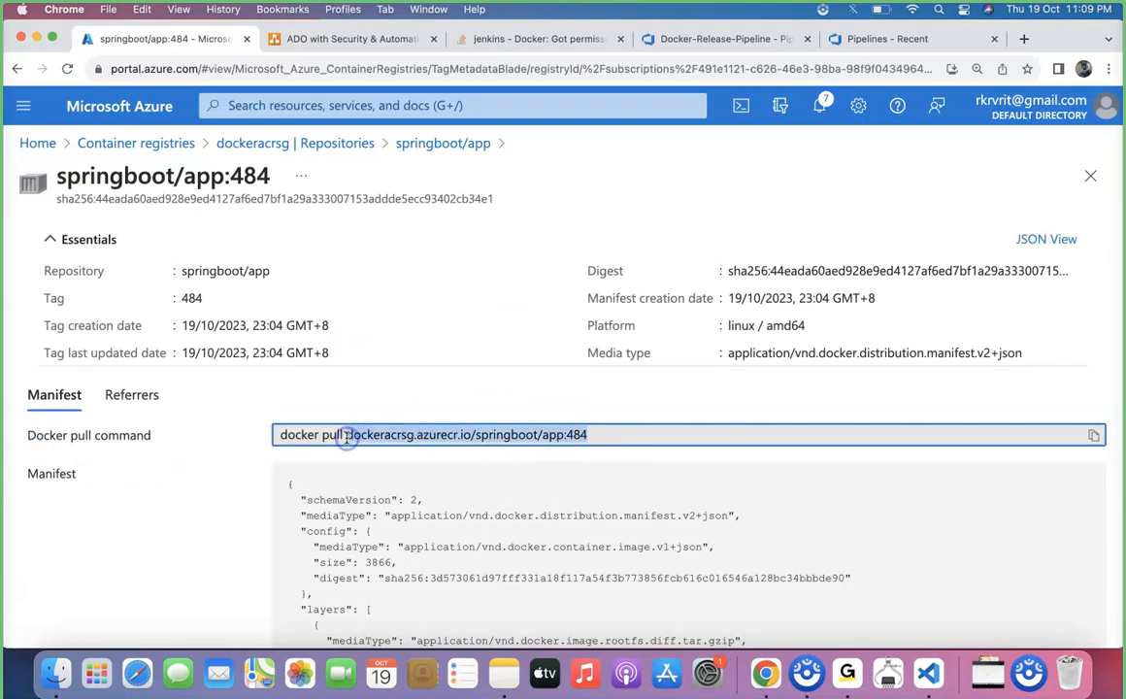
left_click(696, 37)
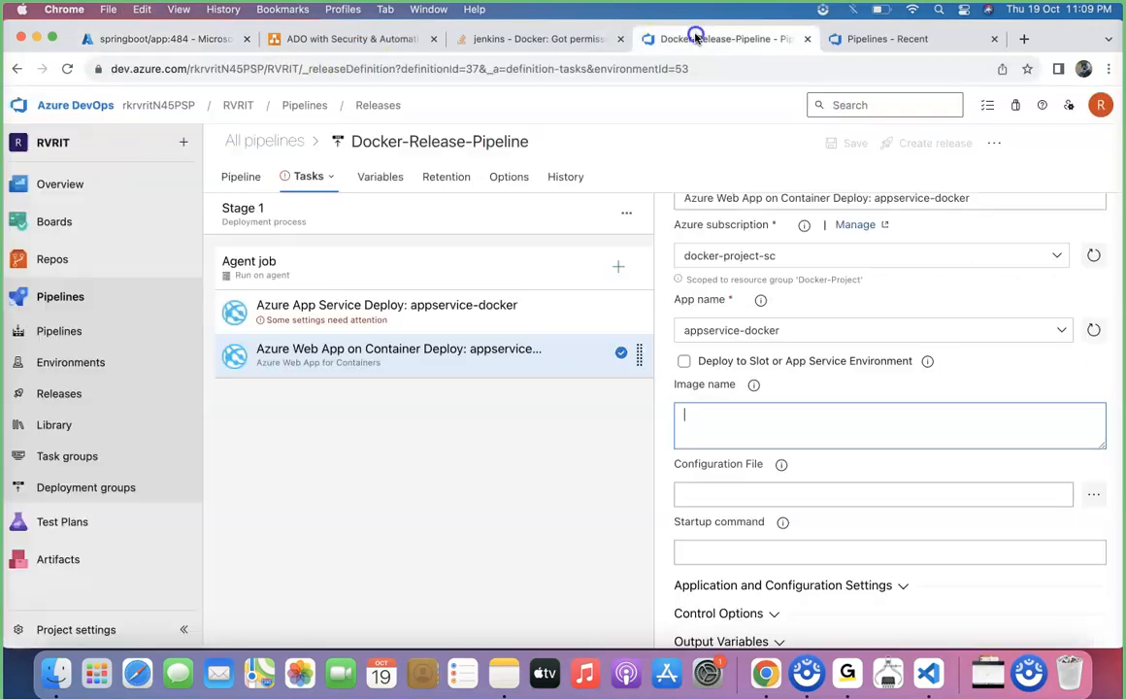
key("super+v")
left_click(681, 415)
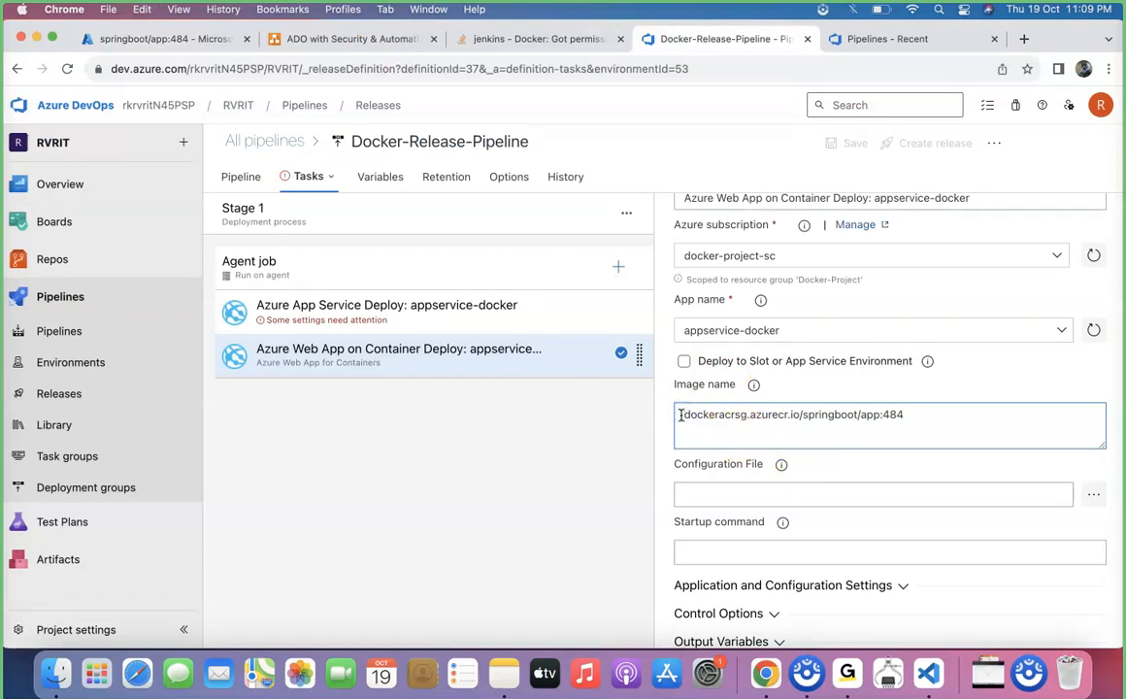
Disable the Azure App Service Deploy: appservice-docker task in the Stage 1 agent job
mouse_move(756, 386)
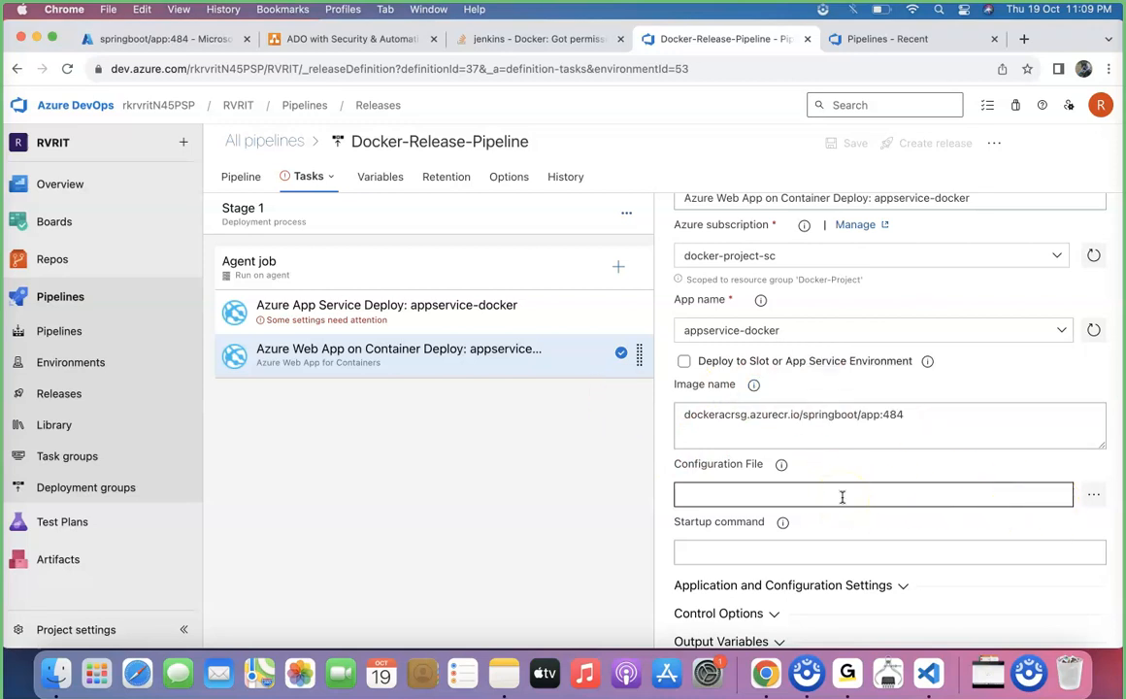
right_click(502, 322)
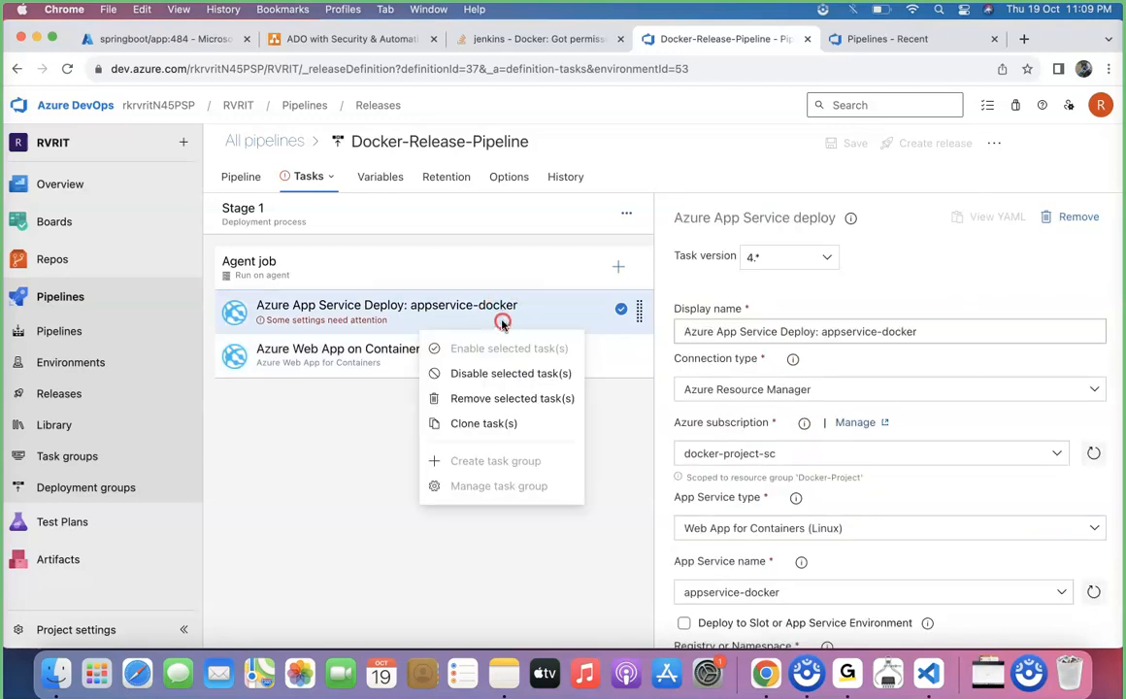
left_click(537, 374)
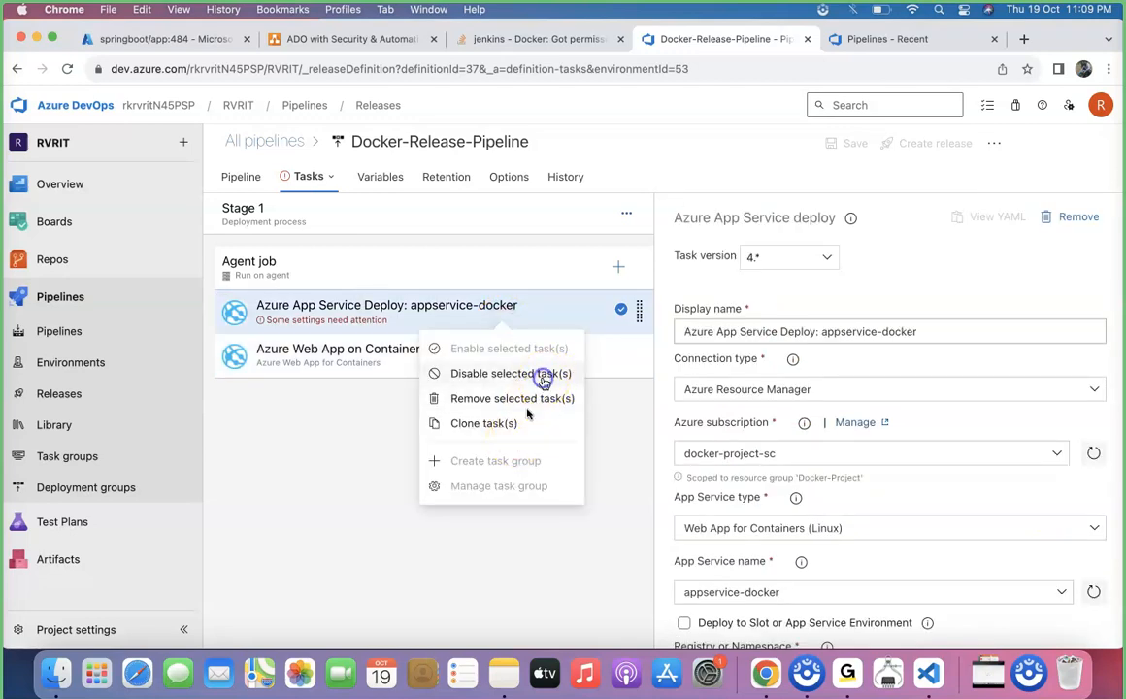
scroll(891, 529, "down", 5)
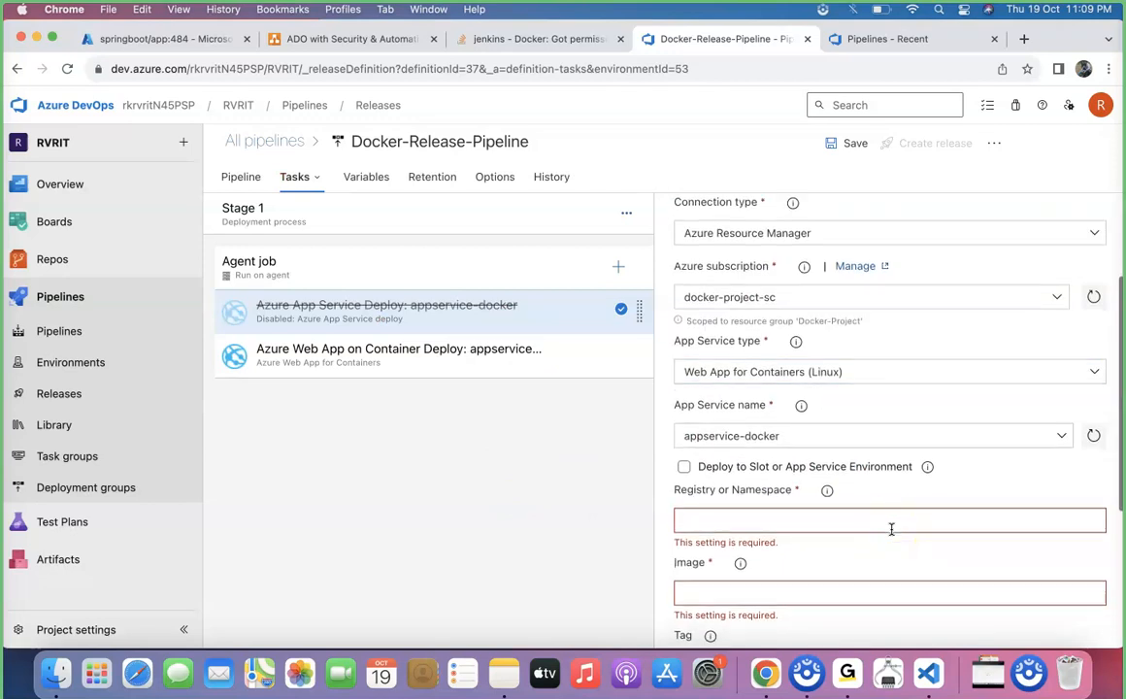
Review the Azure Web App on Container Deploy task's image name and read the help note for its Configuration File setting
left_click(486, 358)
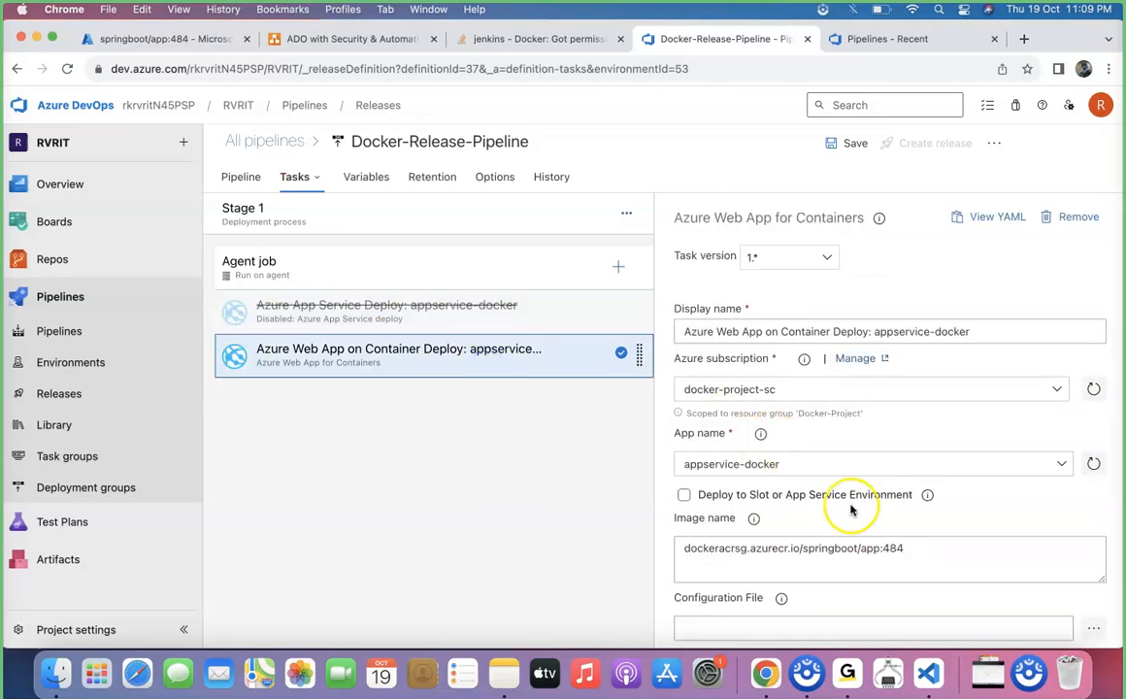
scroll(844, 504, "down", 3)
left_click(942, 396)
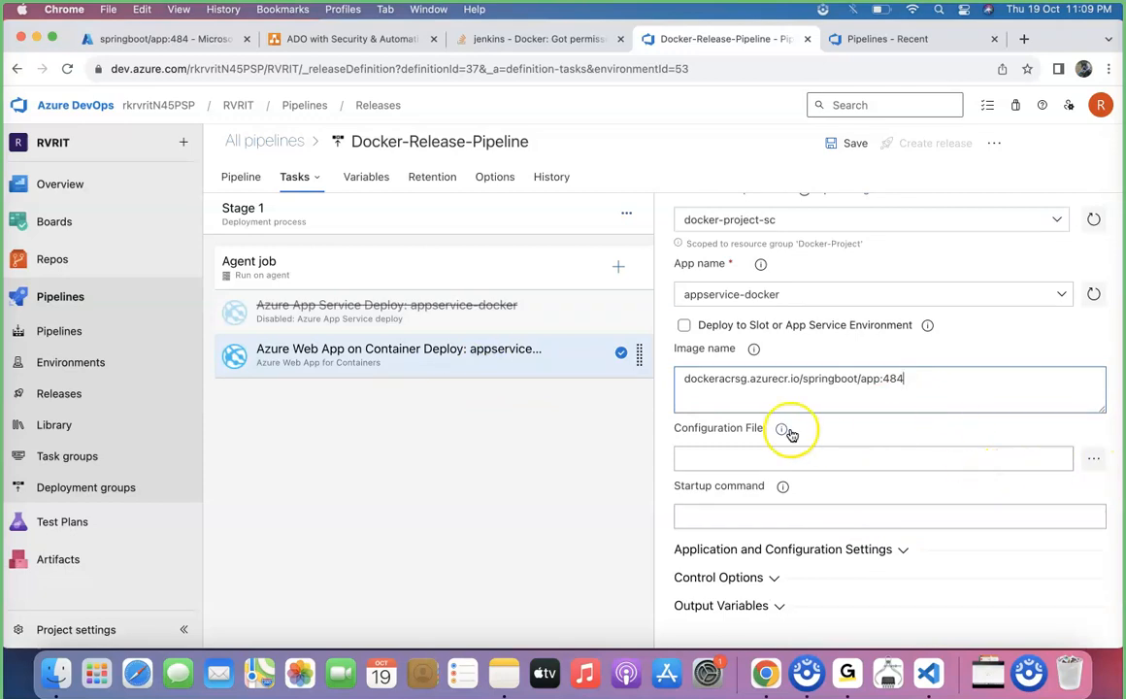
mouse_move(787, 433)
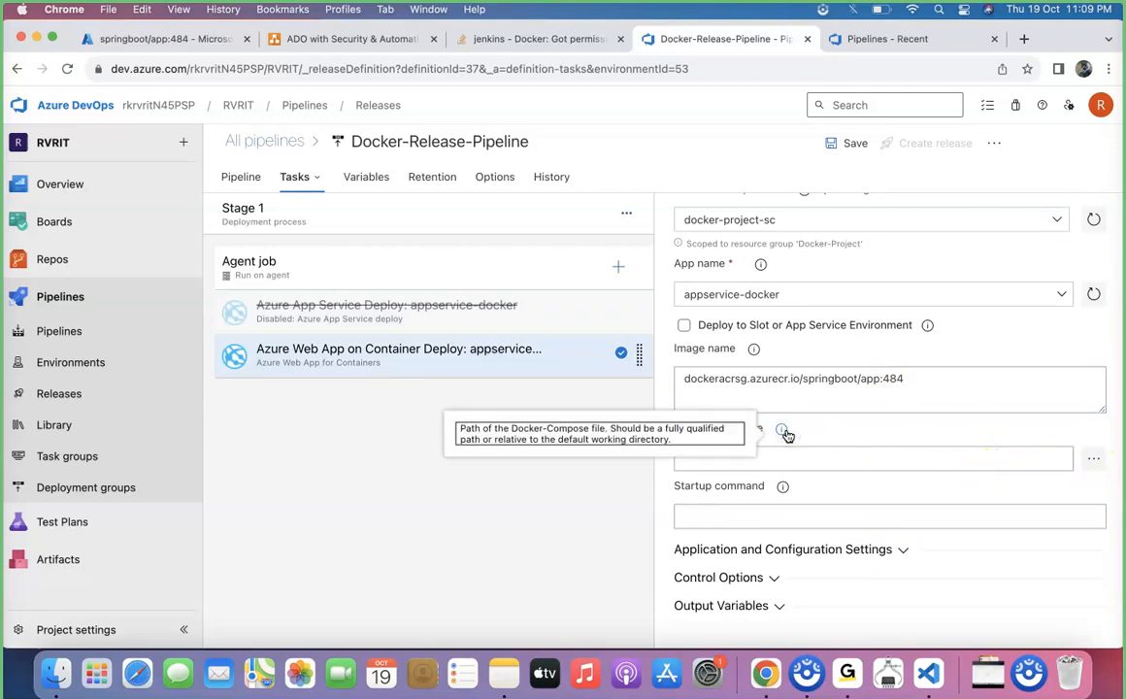
left_click(836, 442)
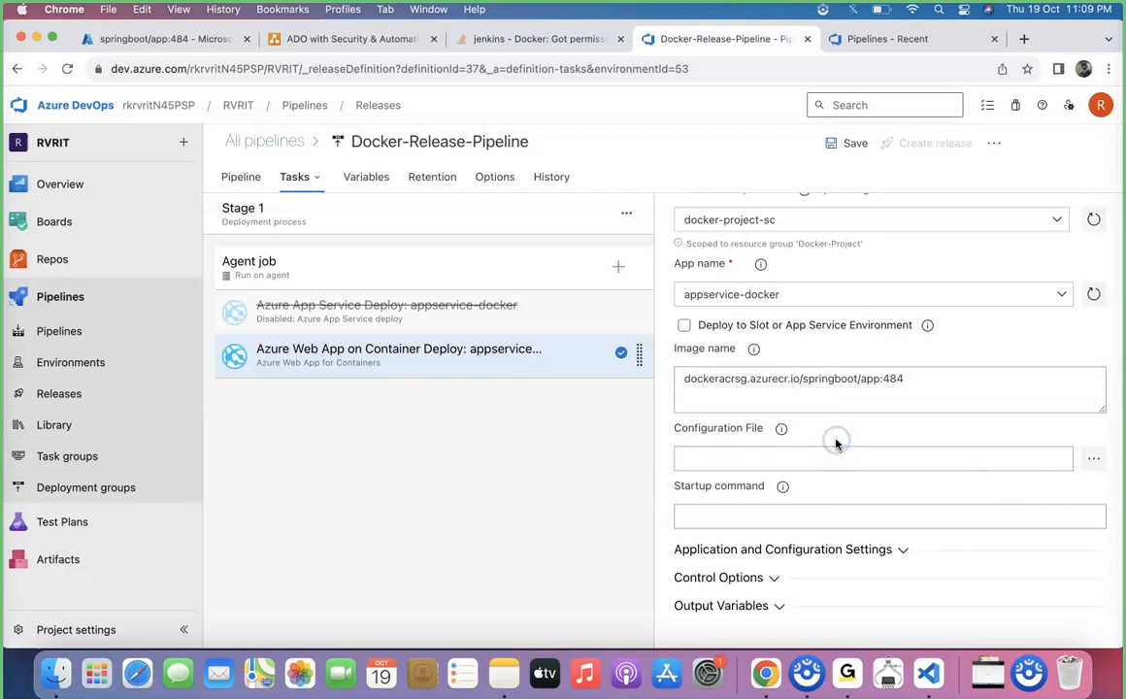
left_click(818, 468)
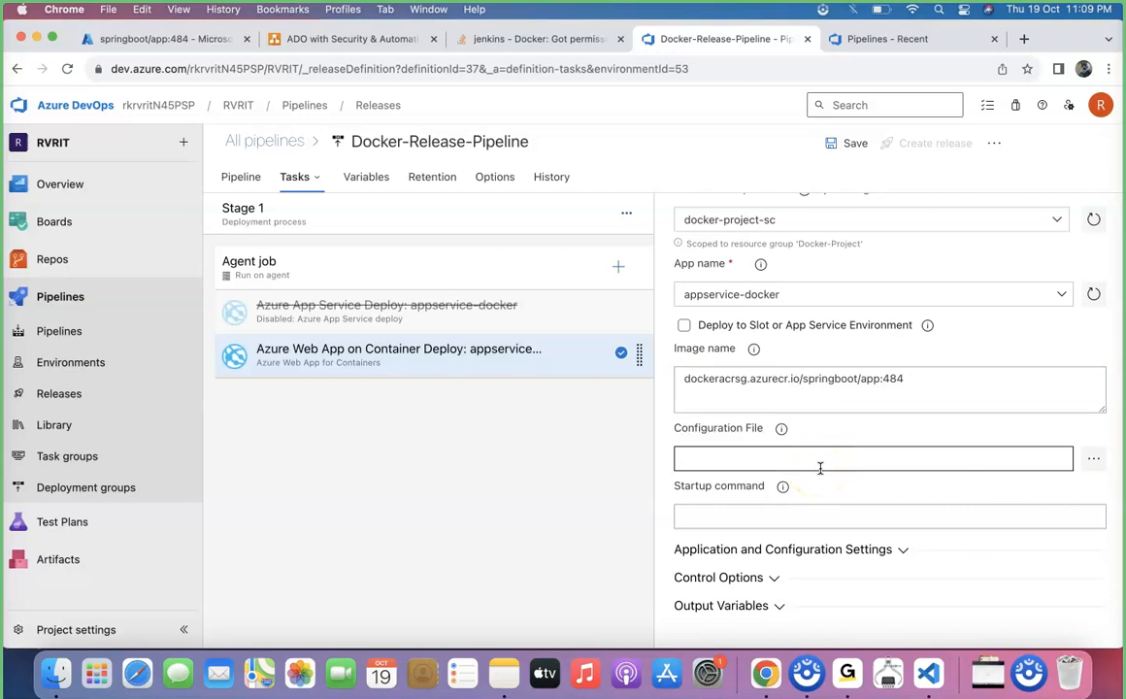
Save Docker-Release-Pipeline without a comment and create a new release with _Docker-Project-Java version 484
left_click(854, 142)
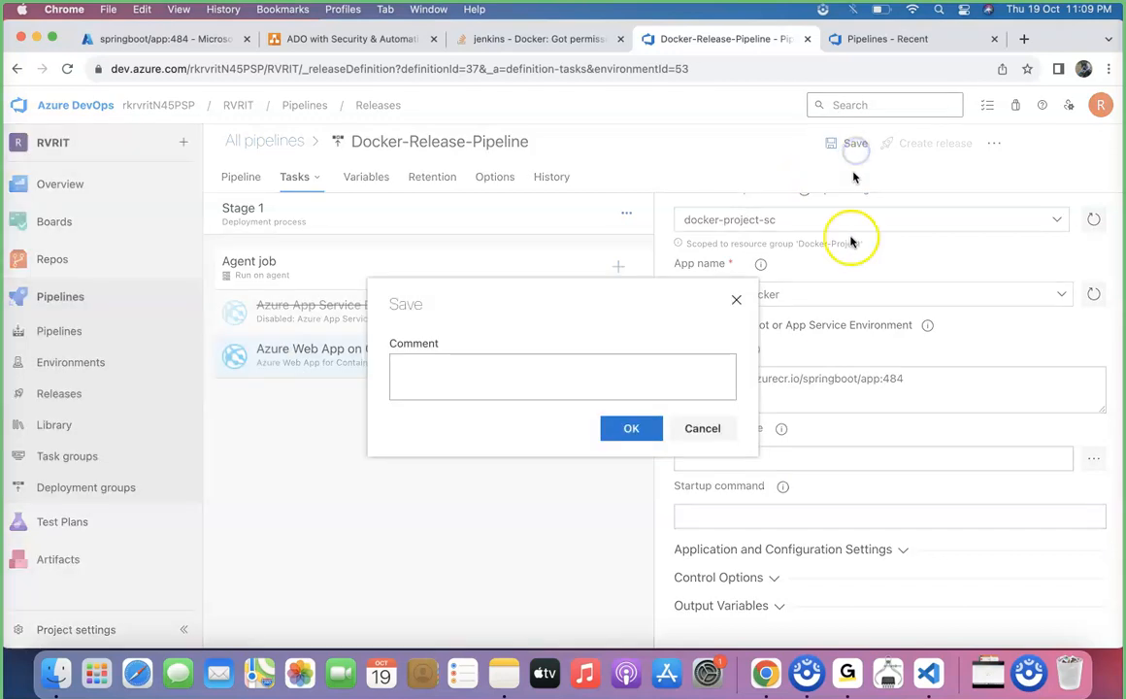
left_click(631, 428)
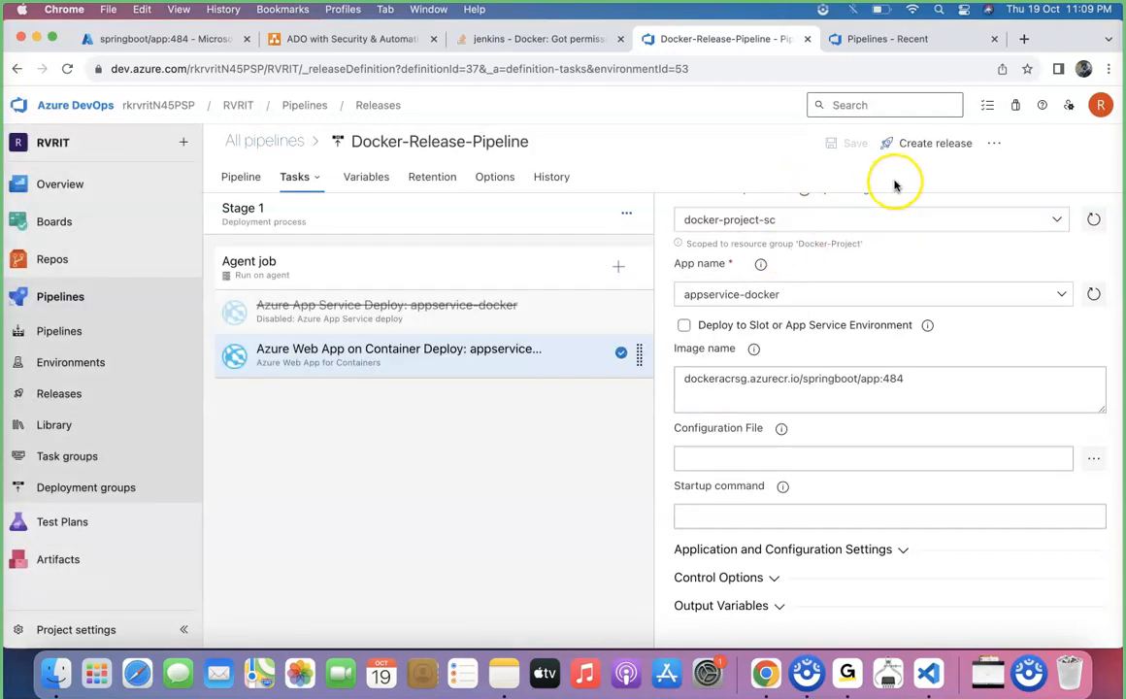
left_click(922, 142)
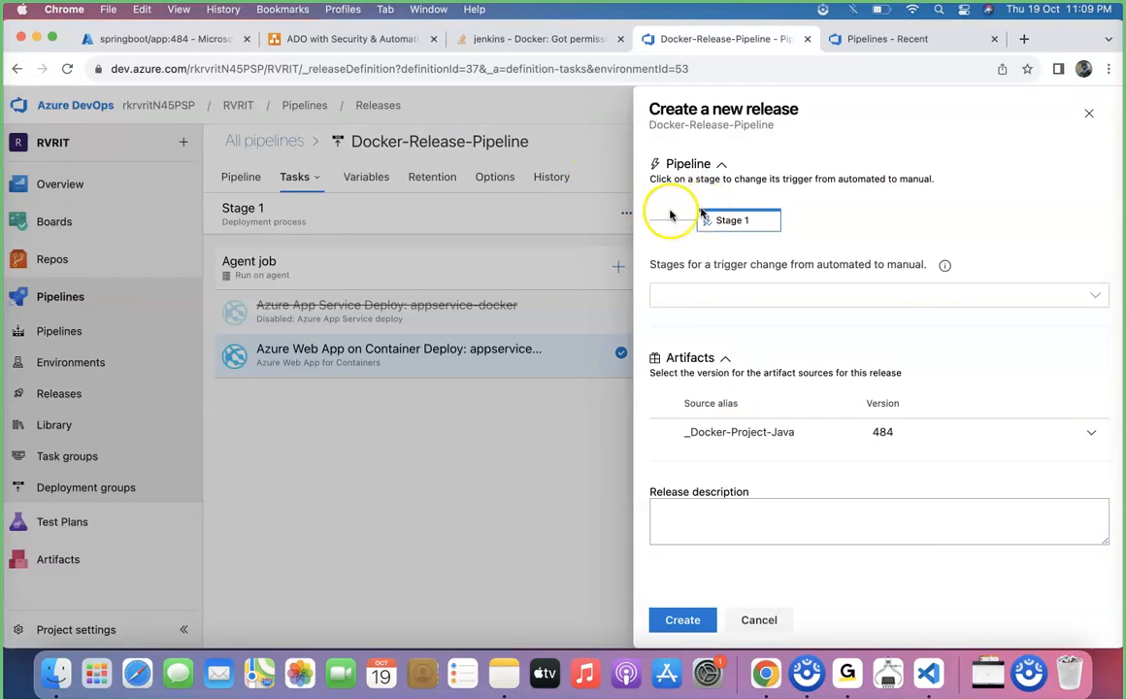
left_click(684, 622)
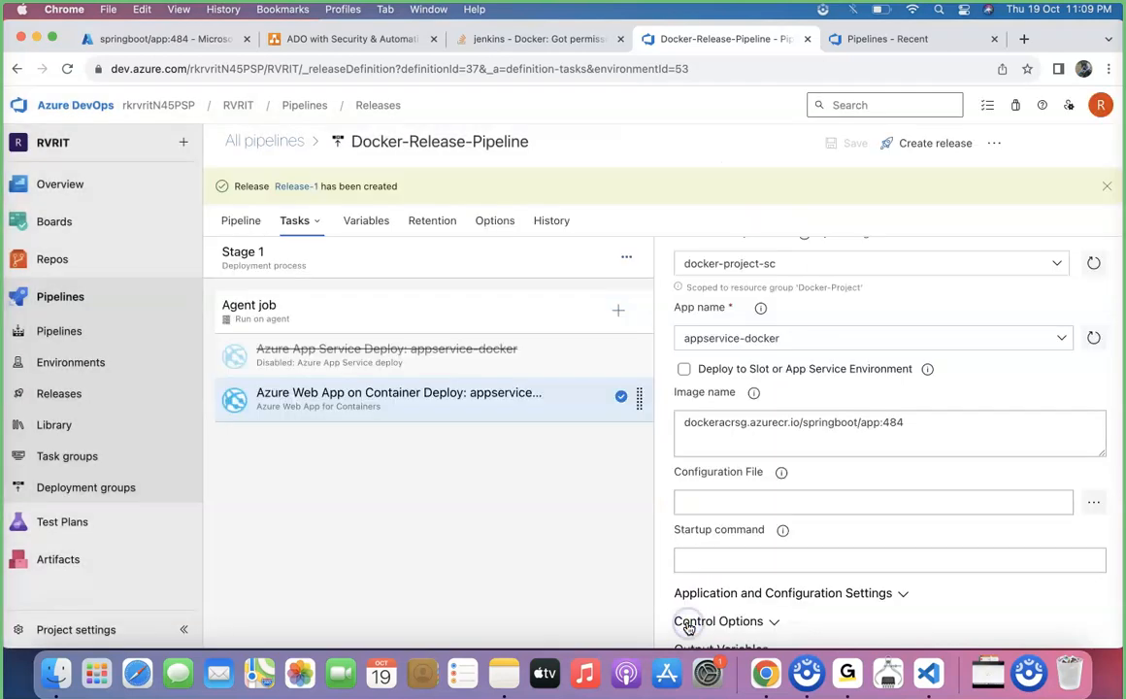
Open the newly created release and follow the deployment logs of Stage 1
left_click(303, 192)
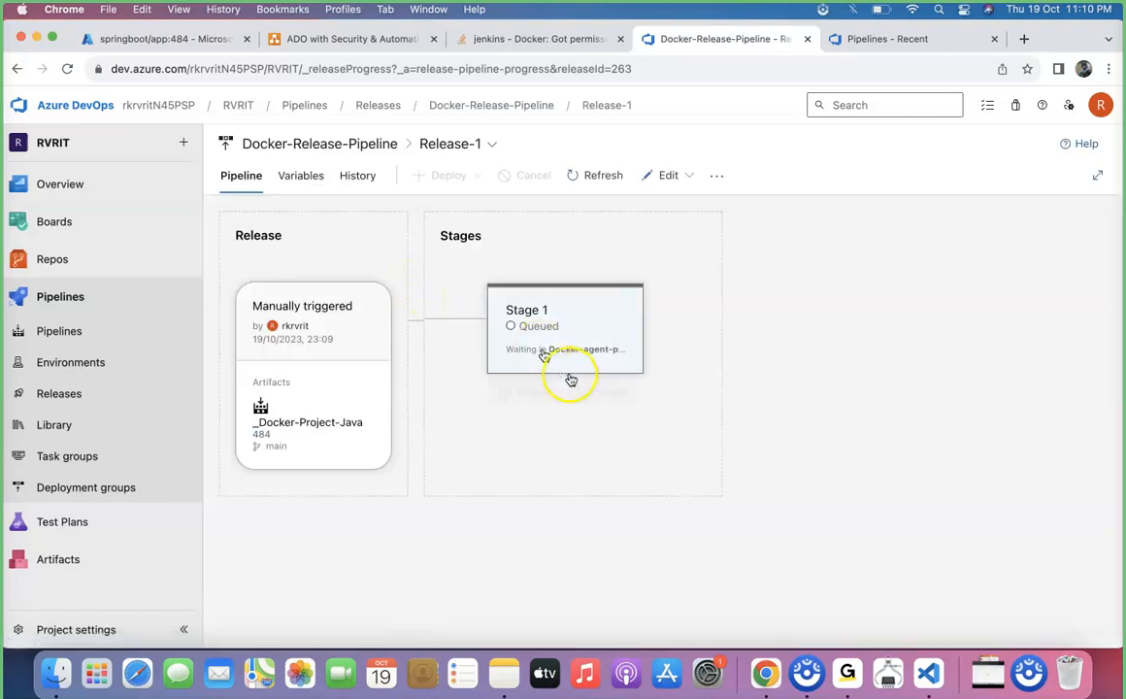
left_click(617, 400)
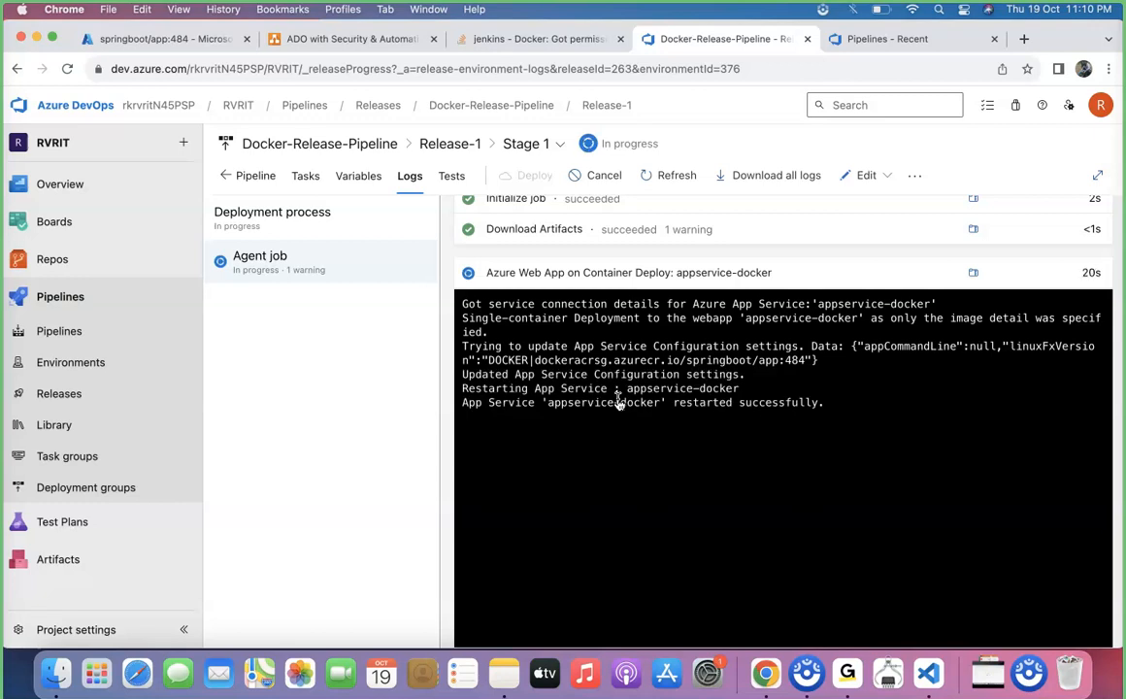
In Mainproject-latest-repo, expand backend-java/src/main/java/com/in28minutes/rest/webservices/restfulwebservices and widen the file tree
left_click(71, 264)
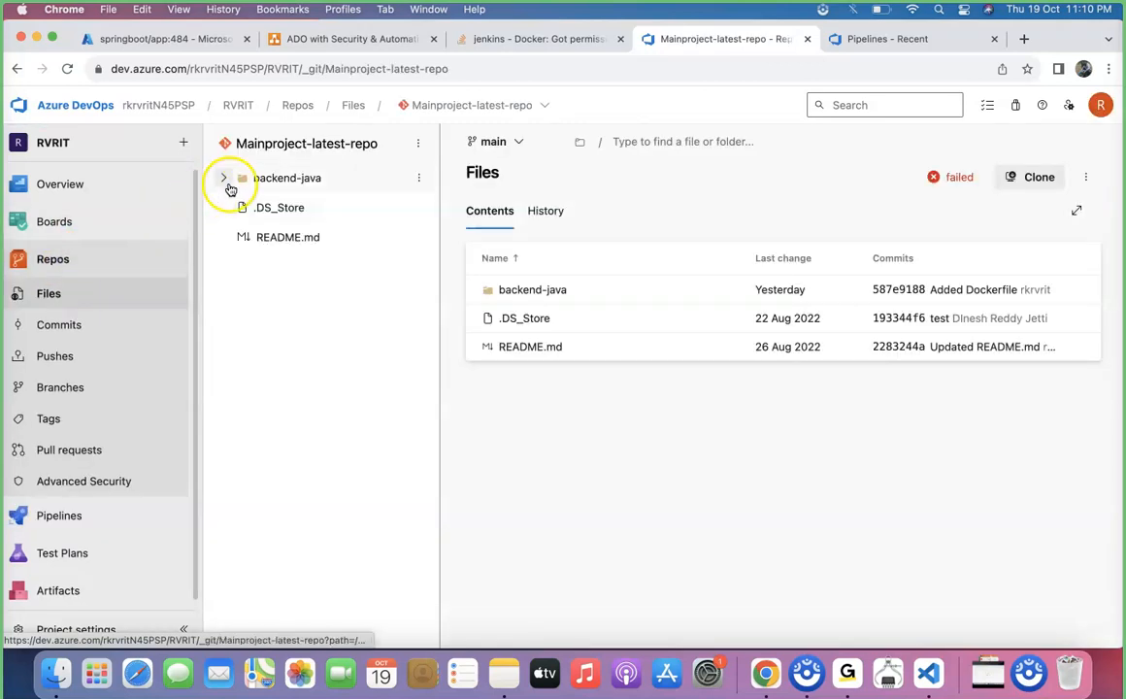
left_click(225, 180)
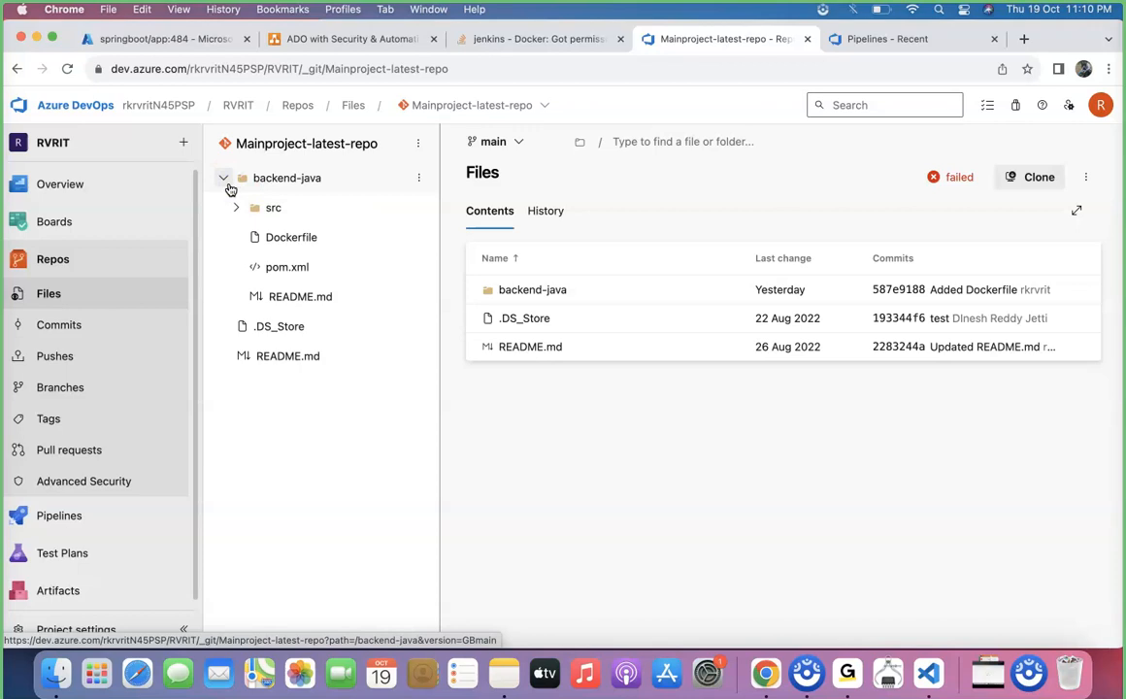
left_click(236, 207)
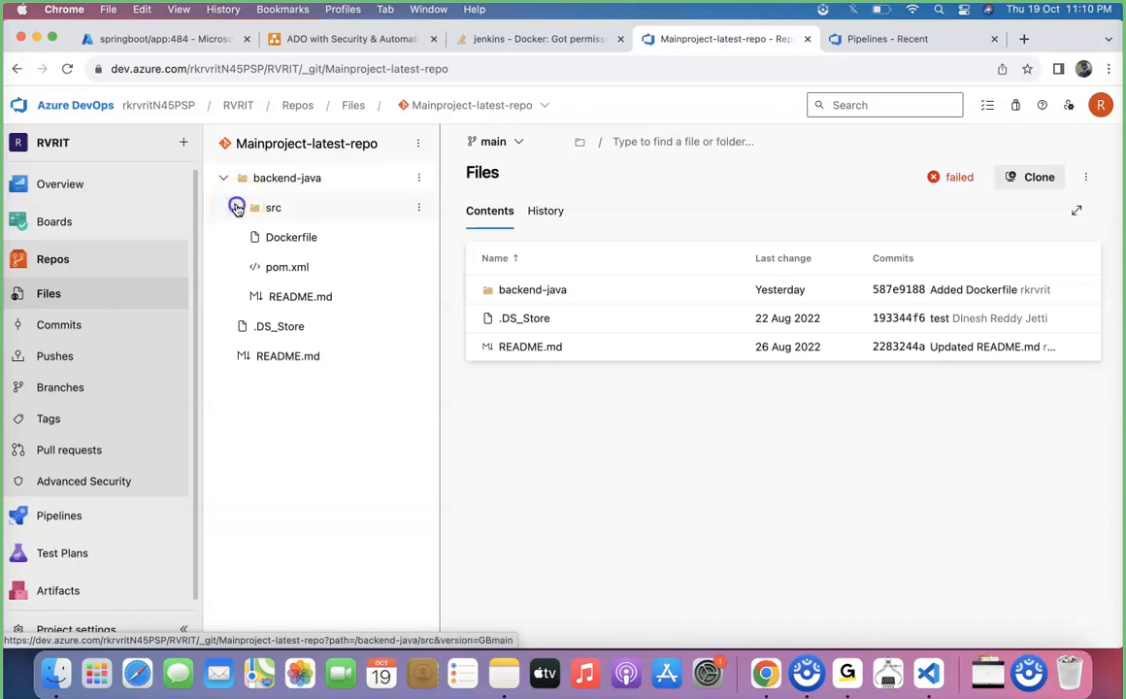
left_click(249, 239)
left_click(260, 267)
left_click(274, 296)
left_click(287, 327)
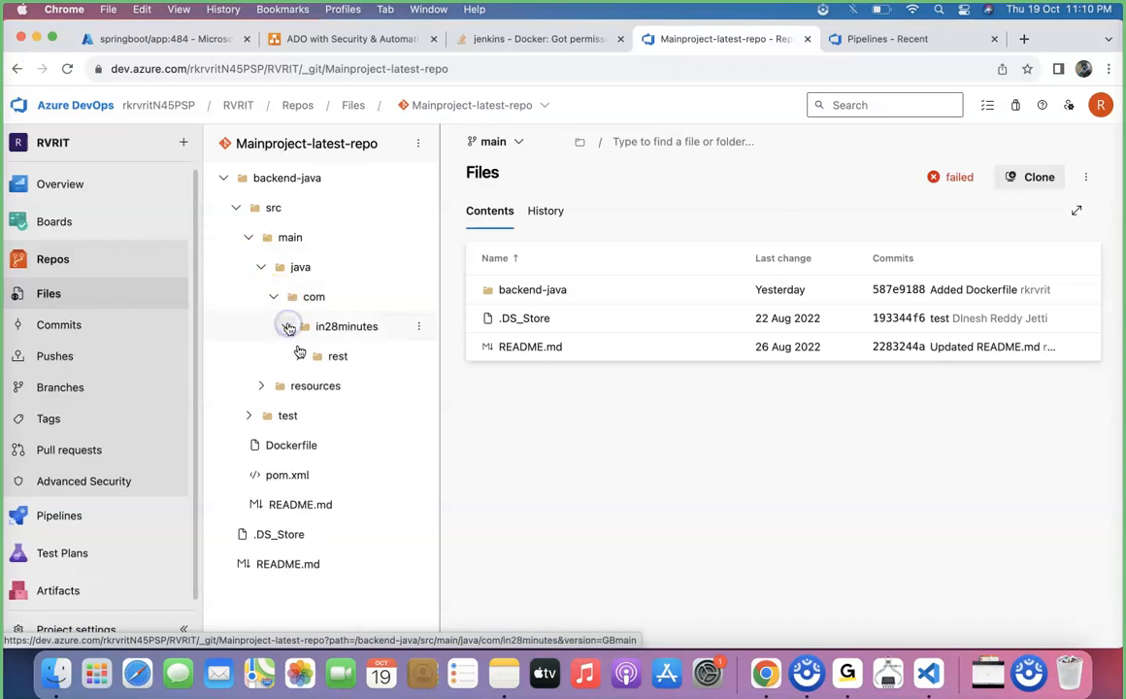
left_click(298, 357)
left_click(311, 385)
left_click(330, 415)
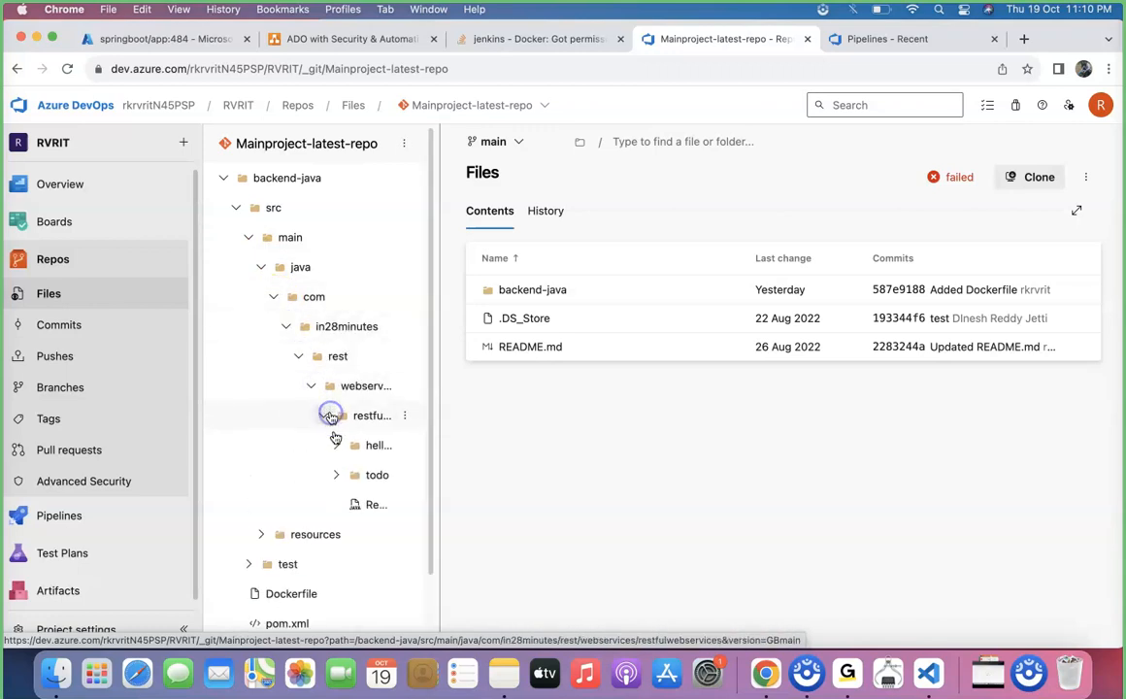
left_click_drag(442, 444, 573, 465)
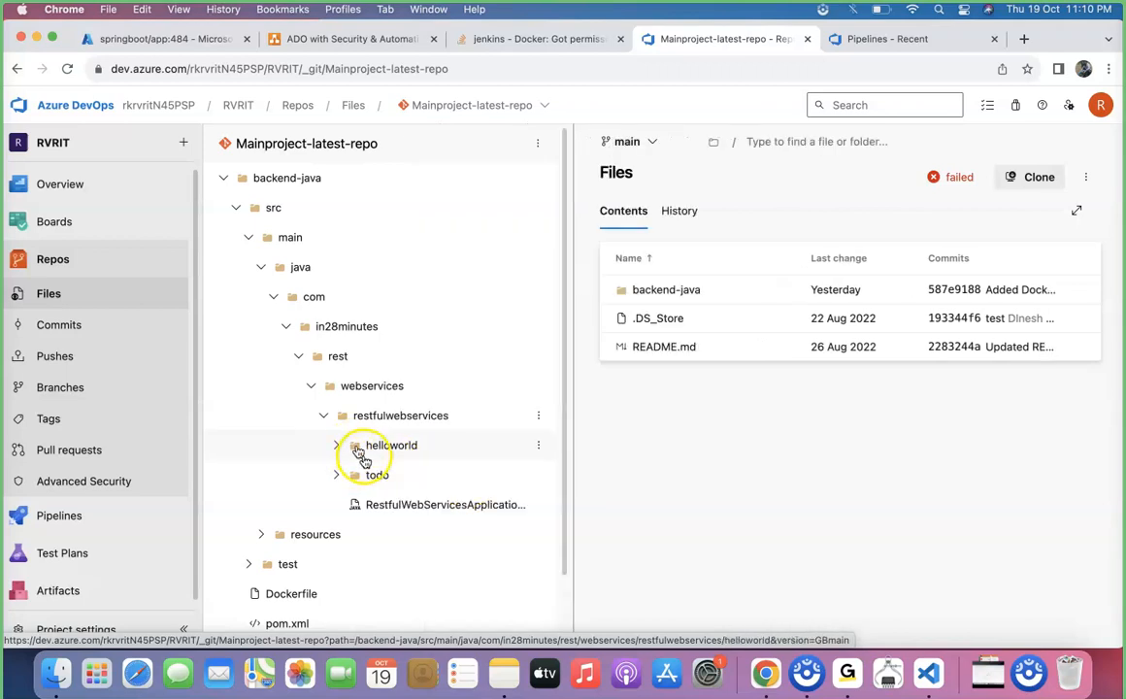
Open HelloWorldController.java in the helloworld folder and examine the GetMapping path of the helloWorld method
left_click(372, 476)
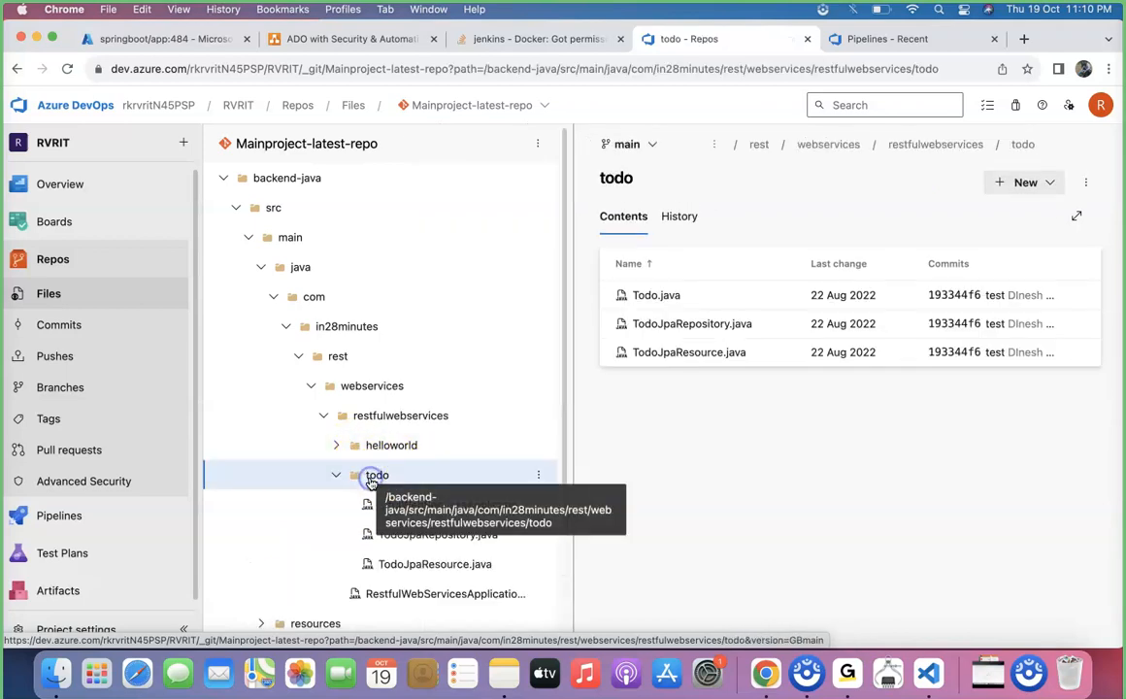
left_click(408, 446)
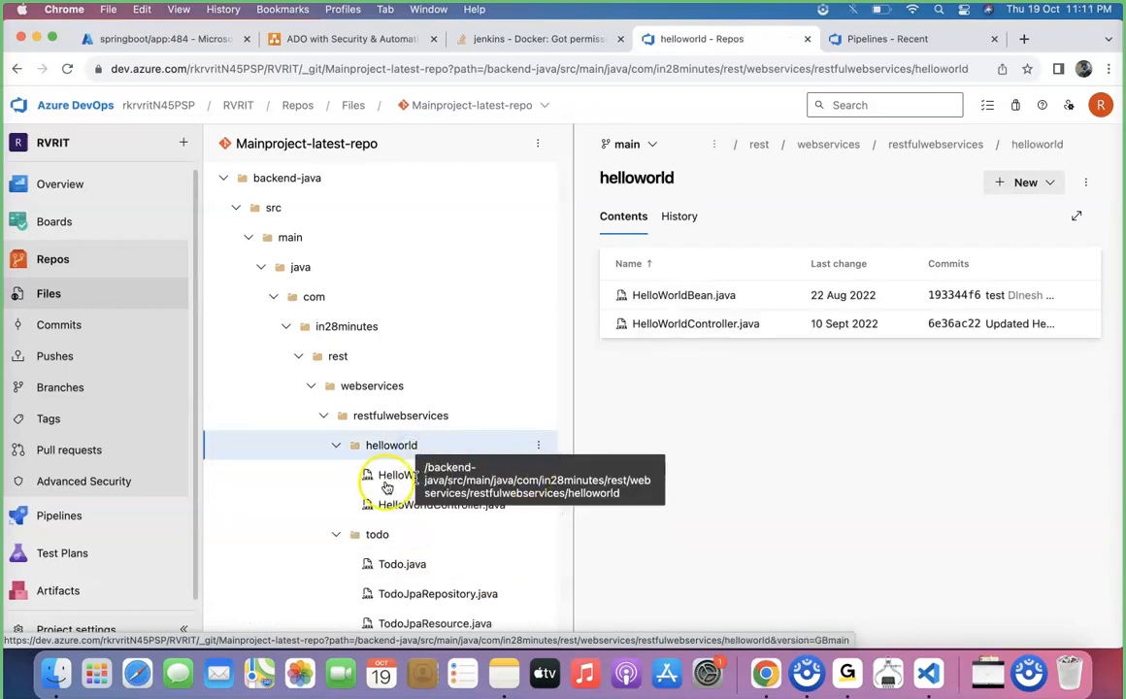
left_click(381, 503)
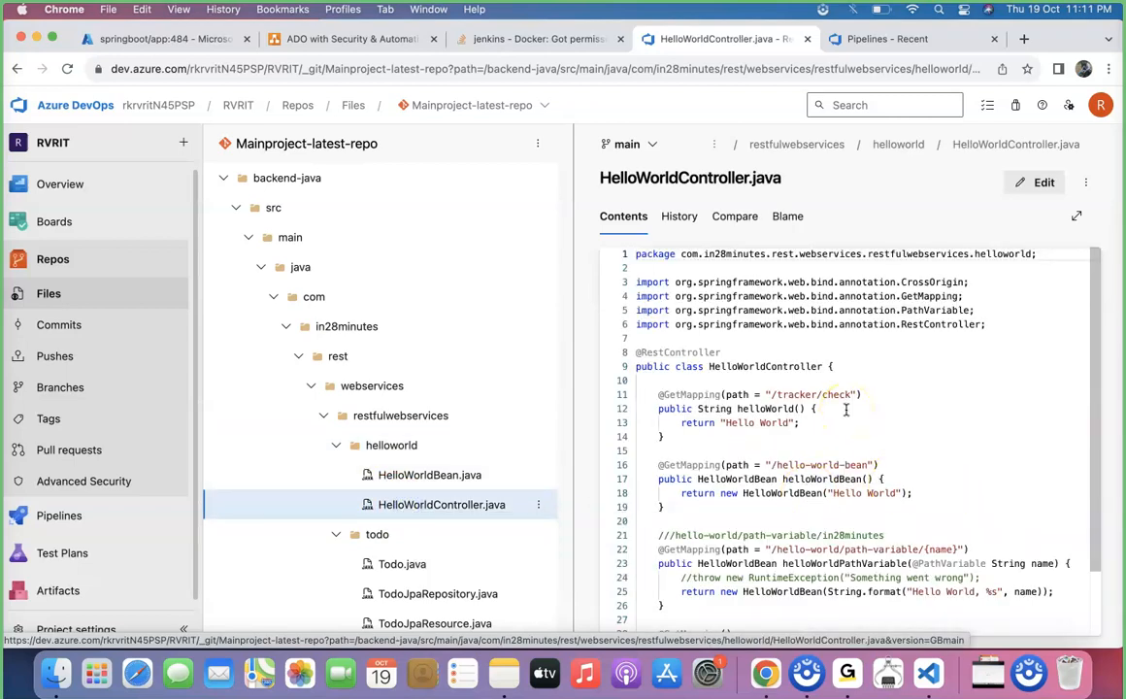
left_click_drag(853, 394, 766, 394)
scroll(766, 408, "down", 2)
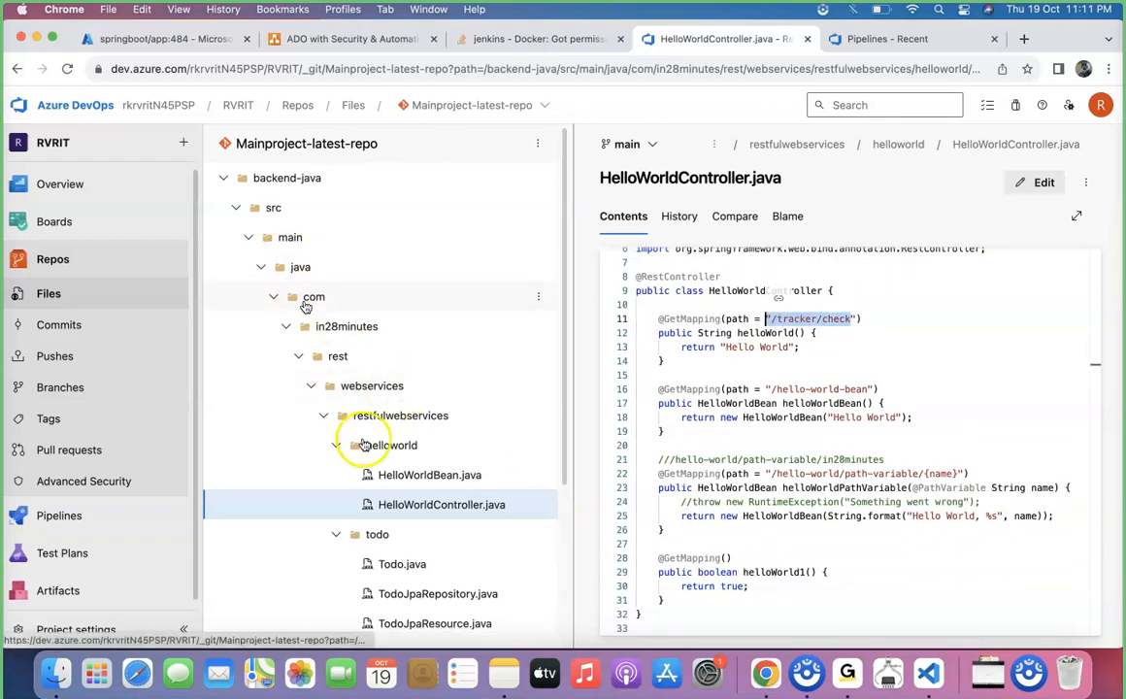
Open application.properties in the resources folder and examine the server.servlet.context-path setting
scroll(364, 445, "down", 3)
left_click(260, 455)
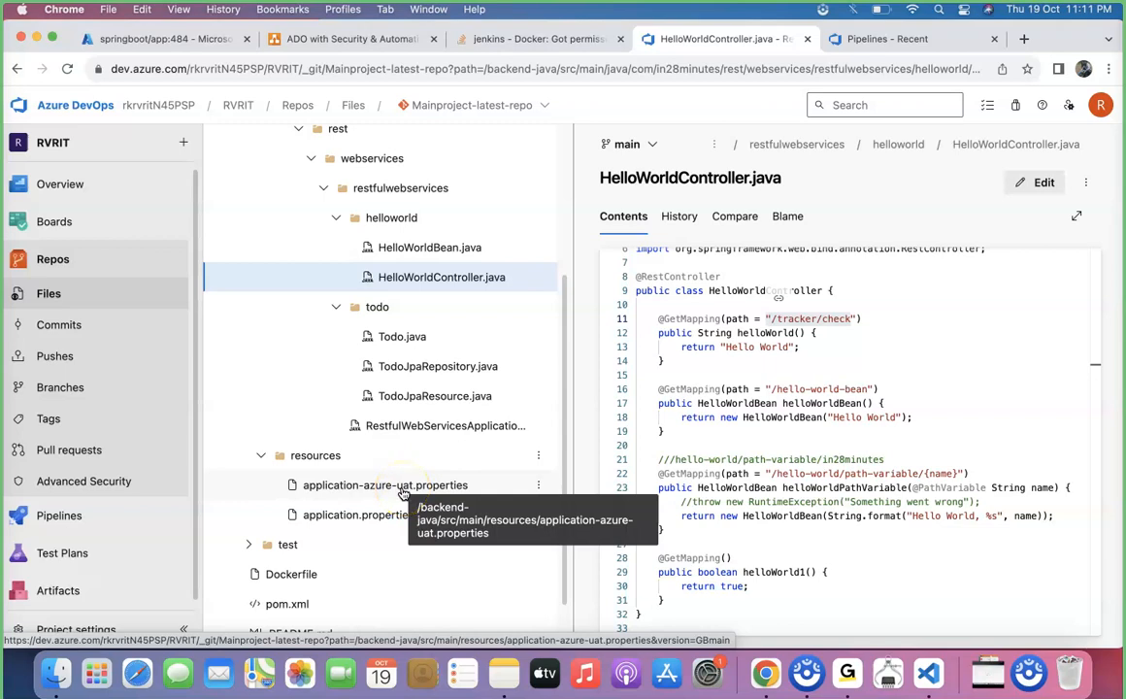
left_click(357, 515)
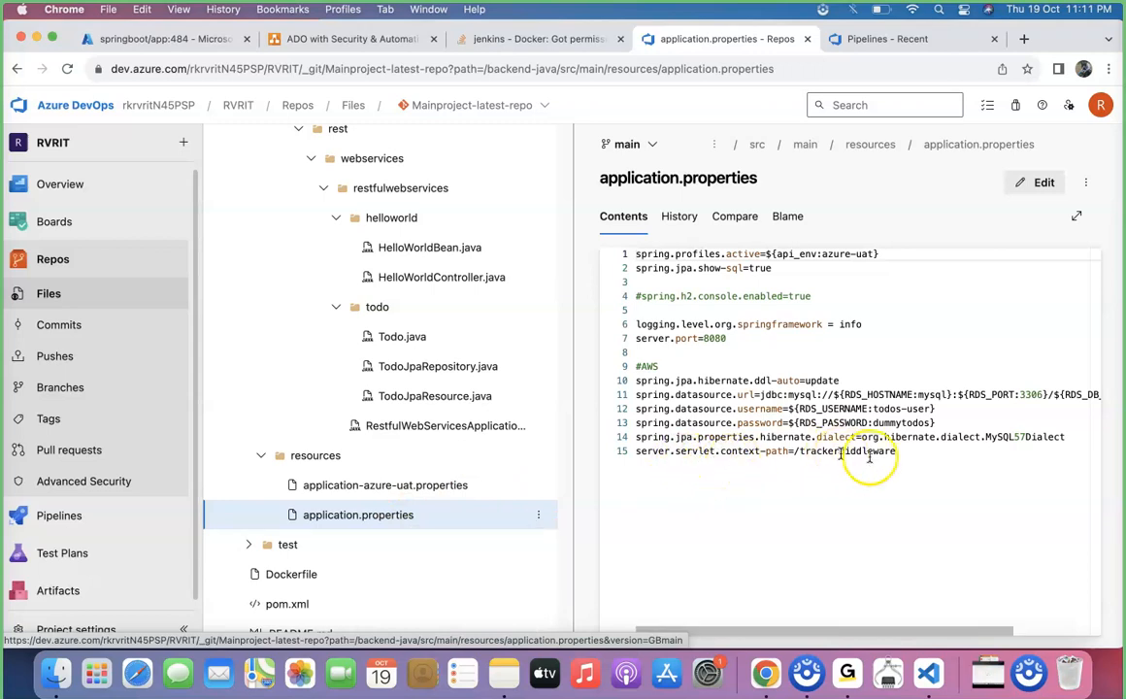
left_click_drag(897, 453, 629, 452)
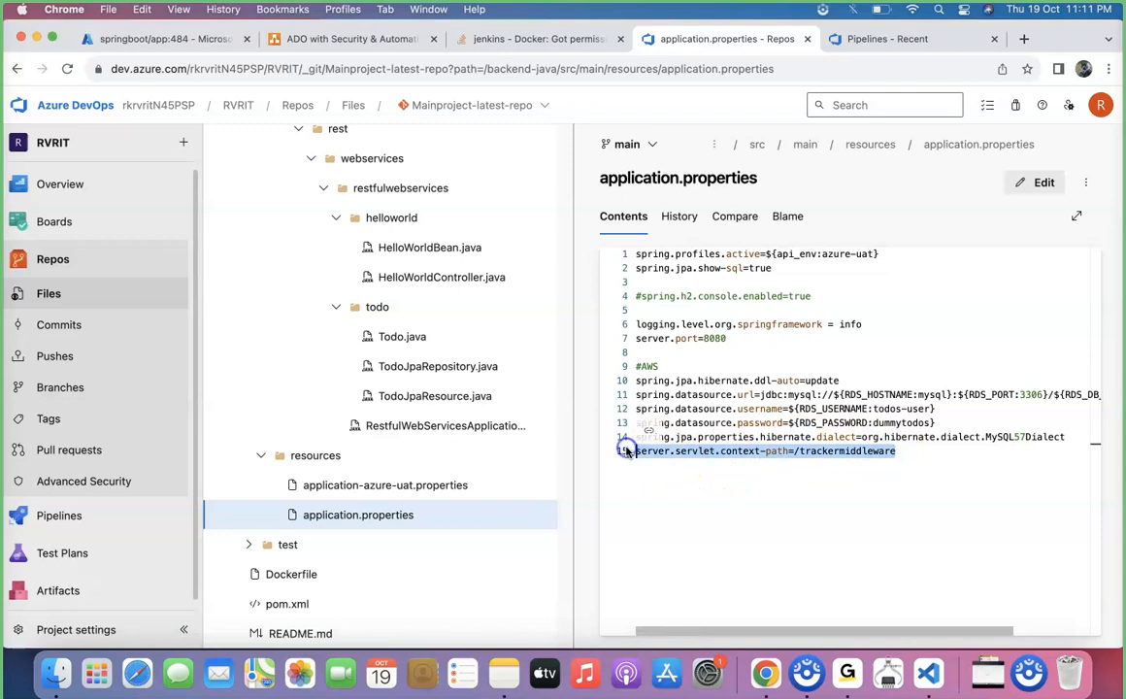
left_click(742, 471)
left_click_drag(901, 463, 797, 456)
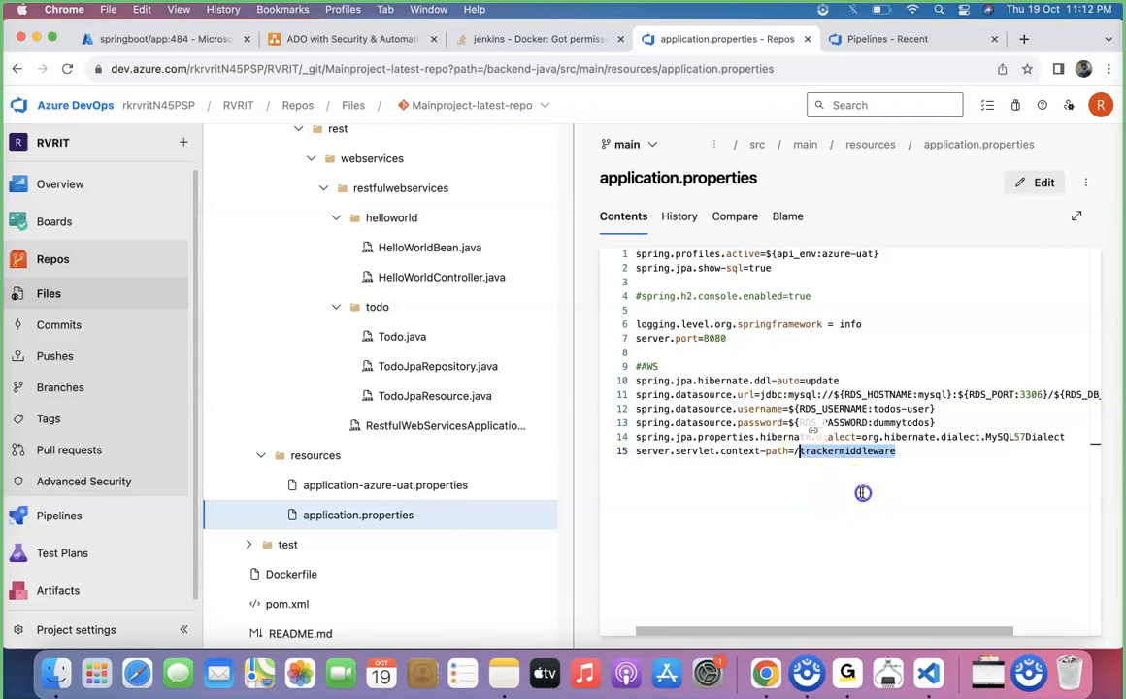
left_click(922, 458)
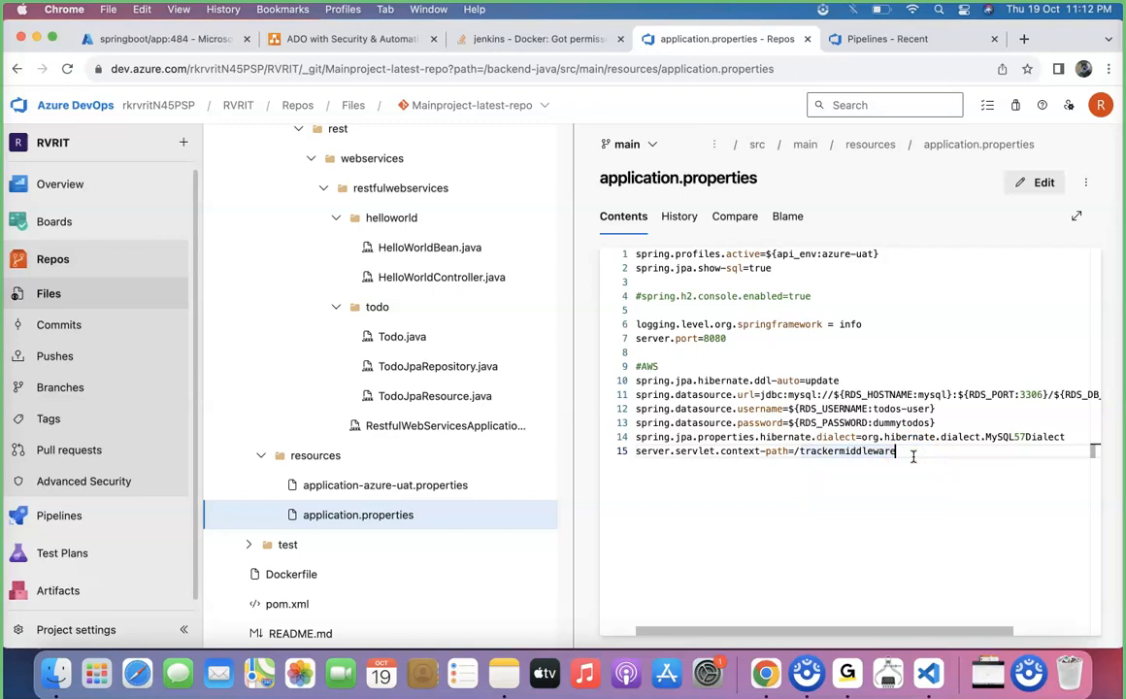
left_click(922, 456)
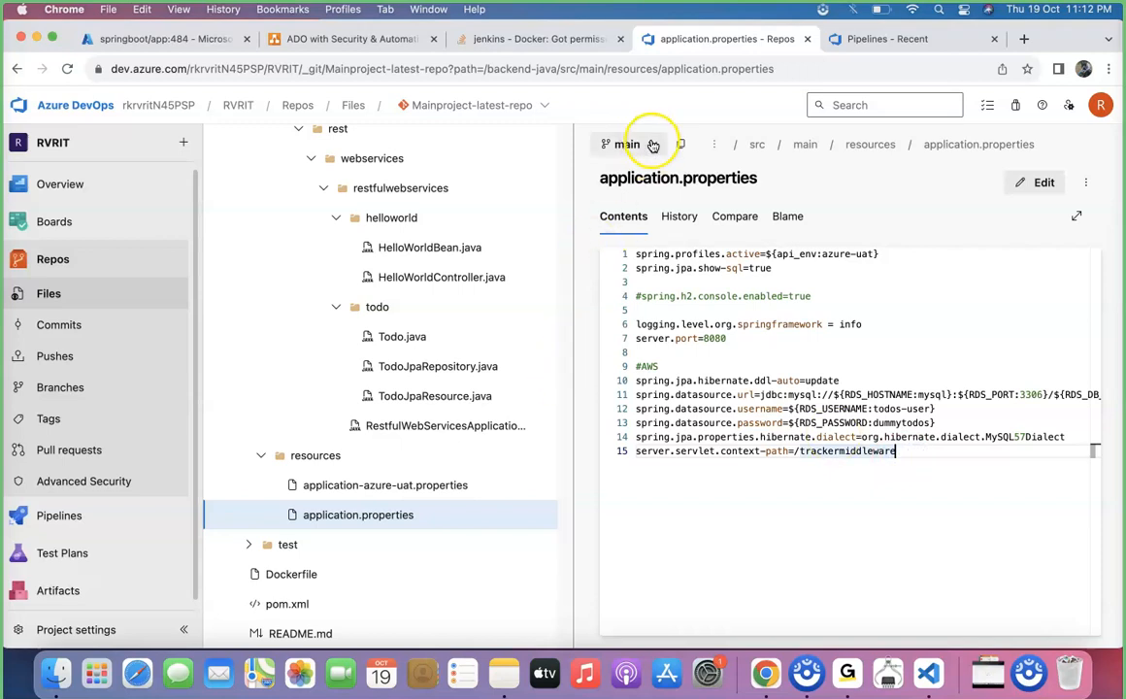
double_click(861, 451)
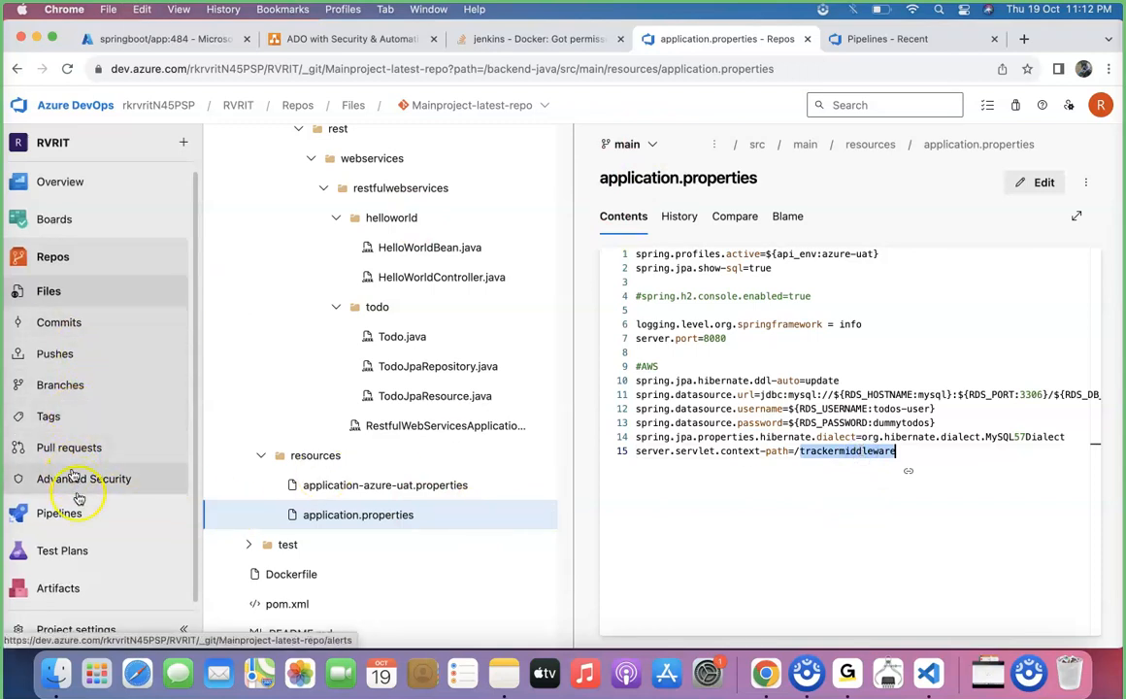
Open the Stage 1 logs of Docker-Release-Pipeline's release and check the container deploy task's log for the App Service application URL
mouse_move(79, 521)
left_click(243, 442)
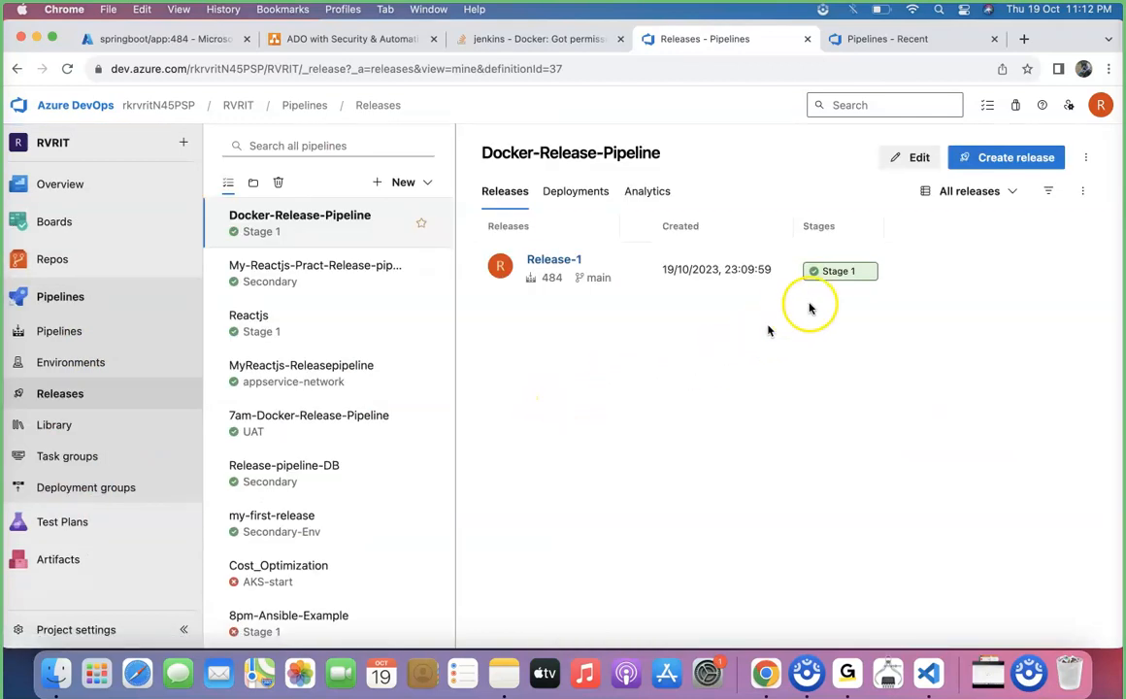
left_click(840, 273)
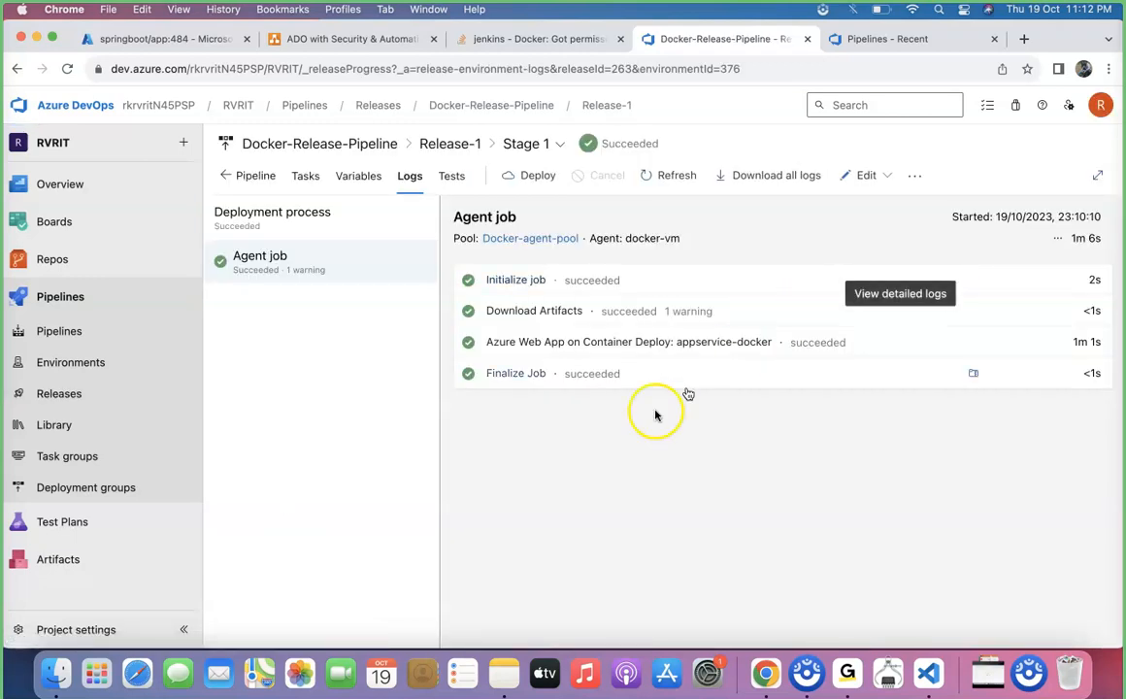
left_click(659, 345)
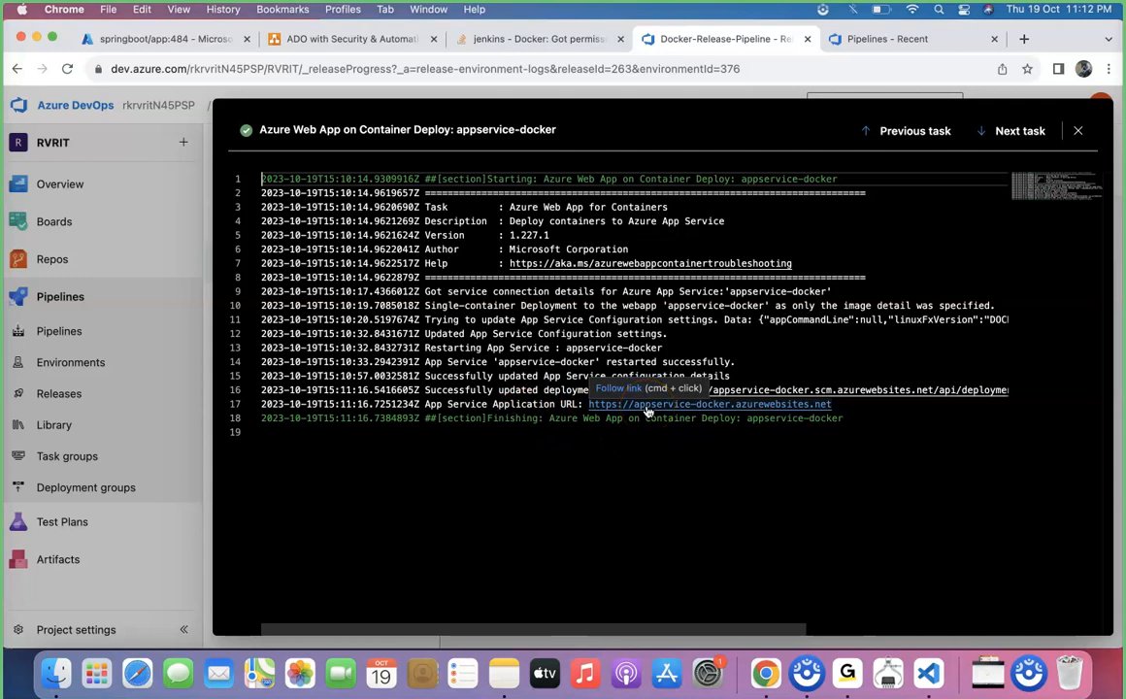
left_click(633, 435)
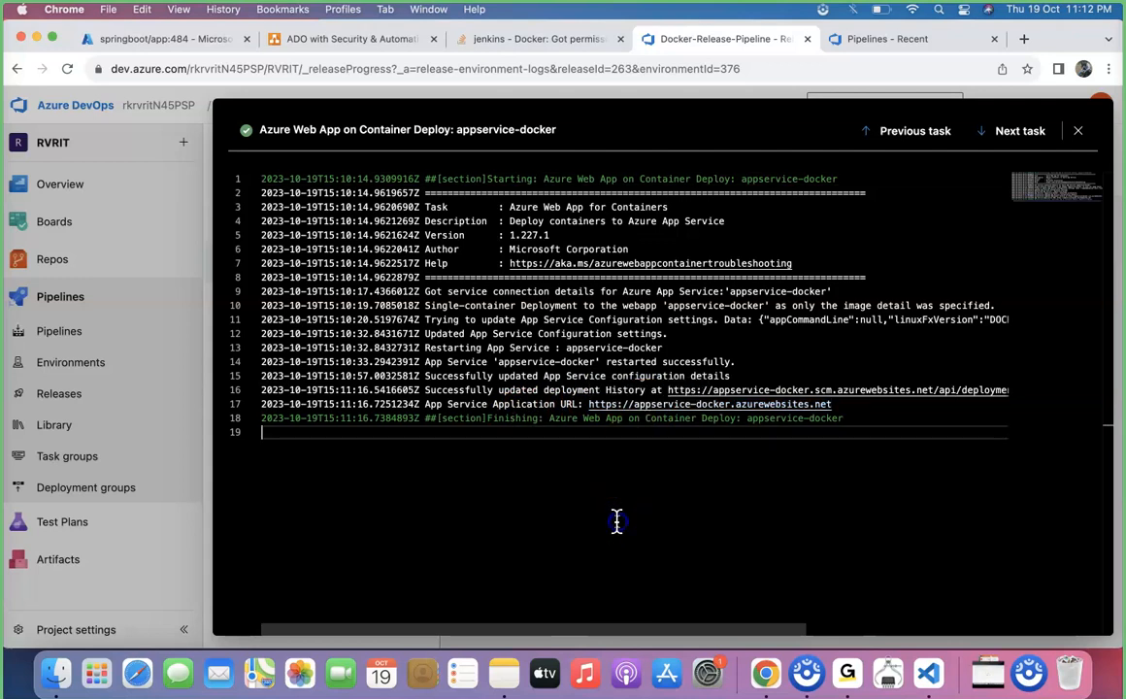
Open the appservice-docker web app in the Azure portal's App Services and browse to its default domain
left_click(175, 44)
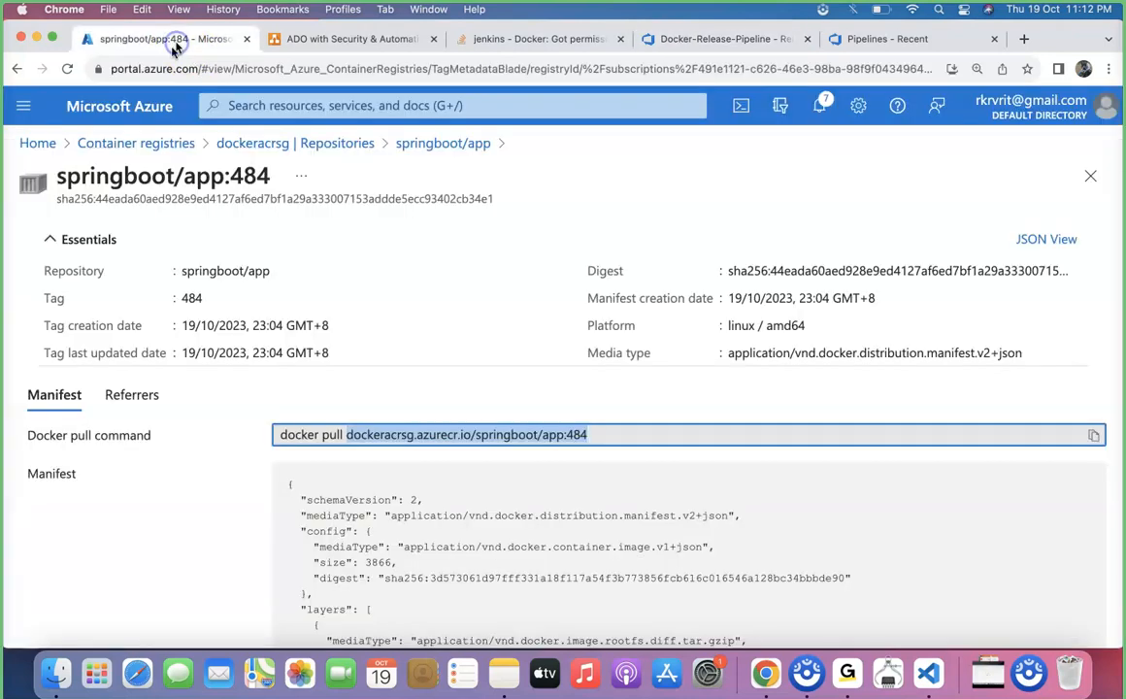
left_click(122, 144)
left_click(50, 146)
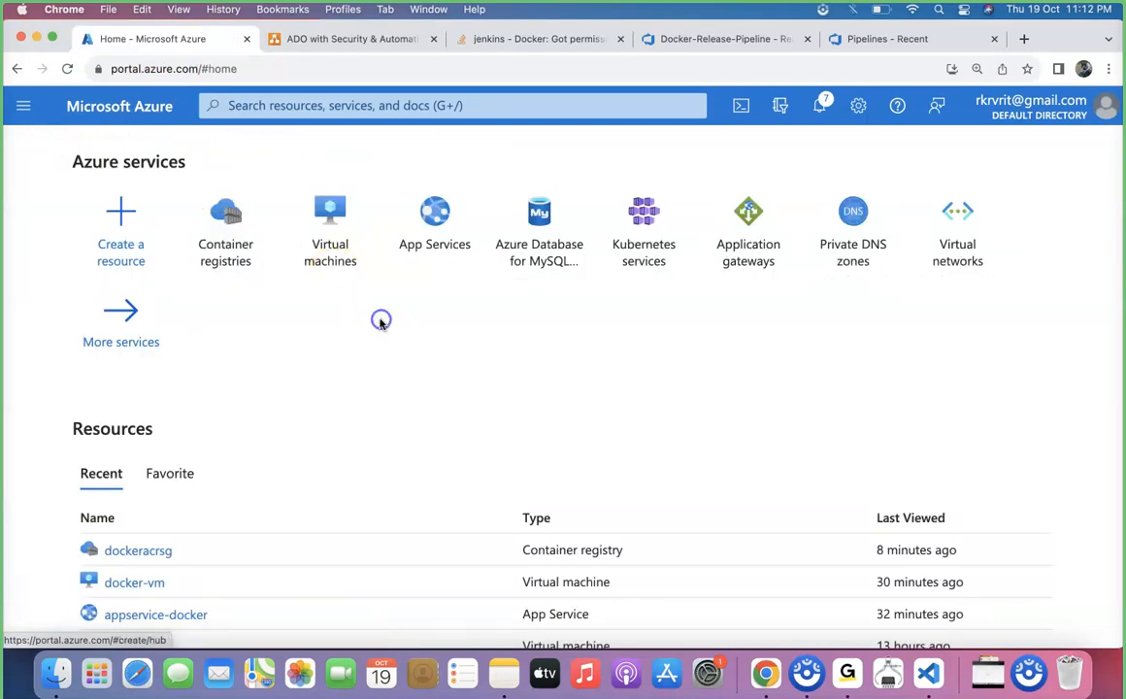
left_click(428, 200)
left_click(174, 378)
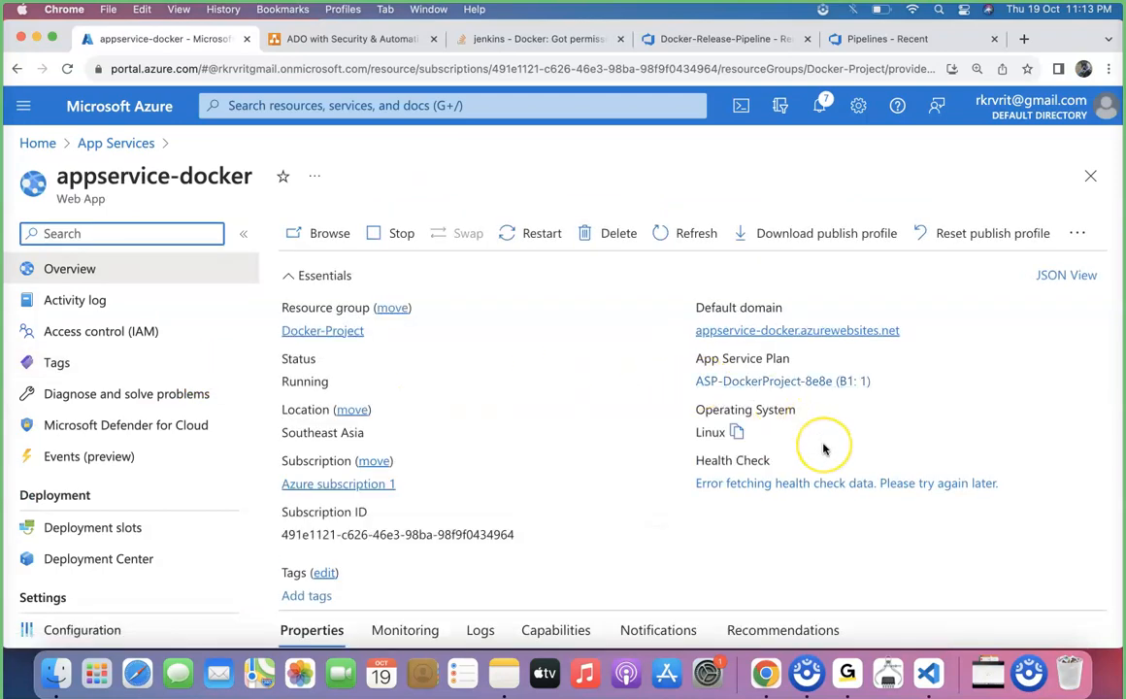
left_click(812, 337)
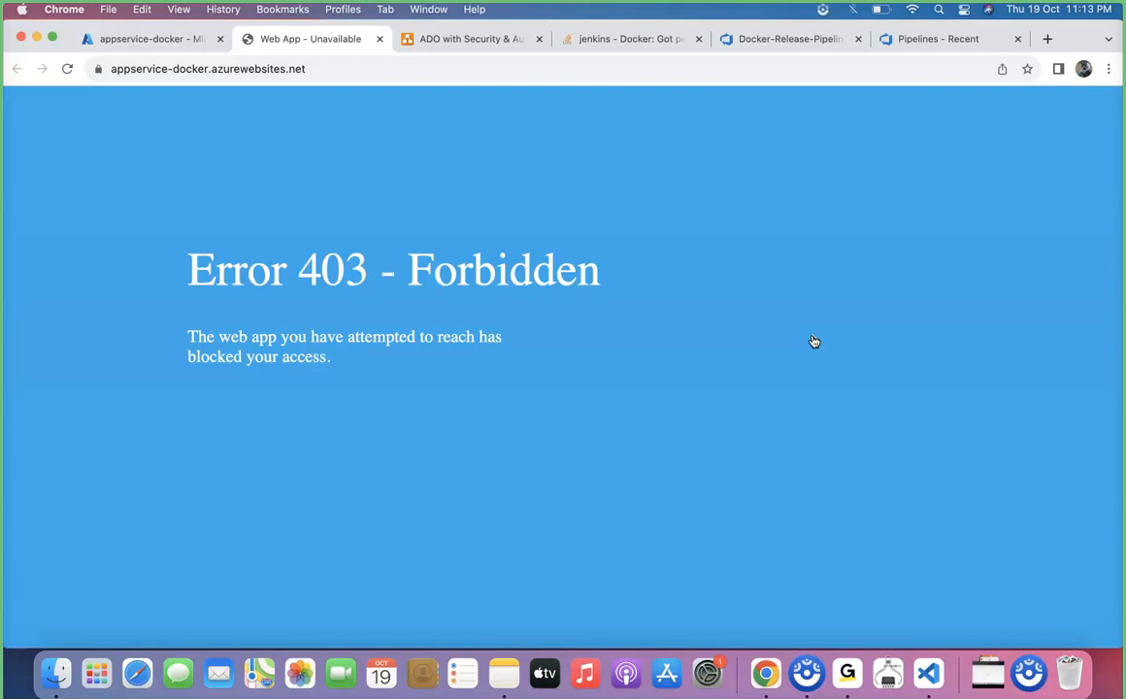
Allow public access in the Access Restrictions of appservice-docker's networking settings and save the change
left_click(165, 39)
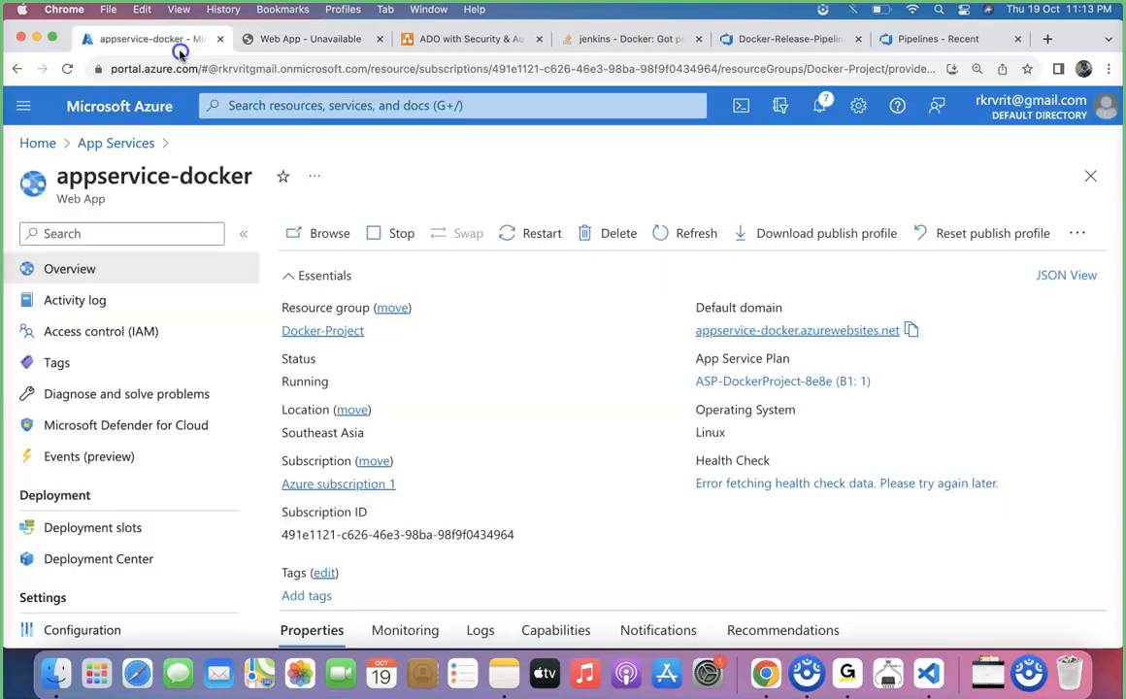
scroll(125, 486, "down", 8)
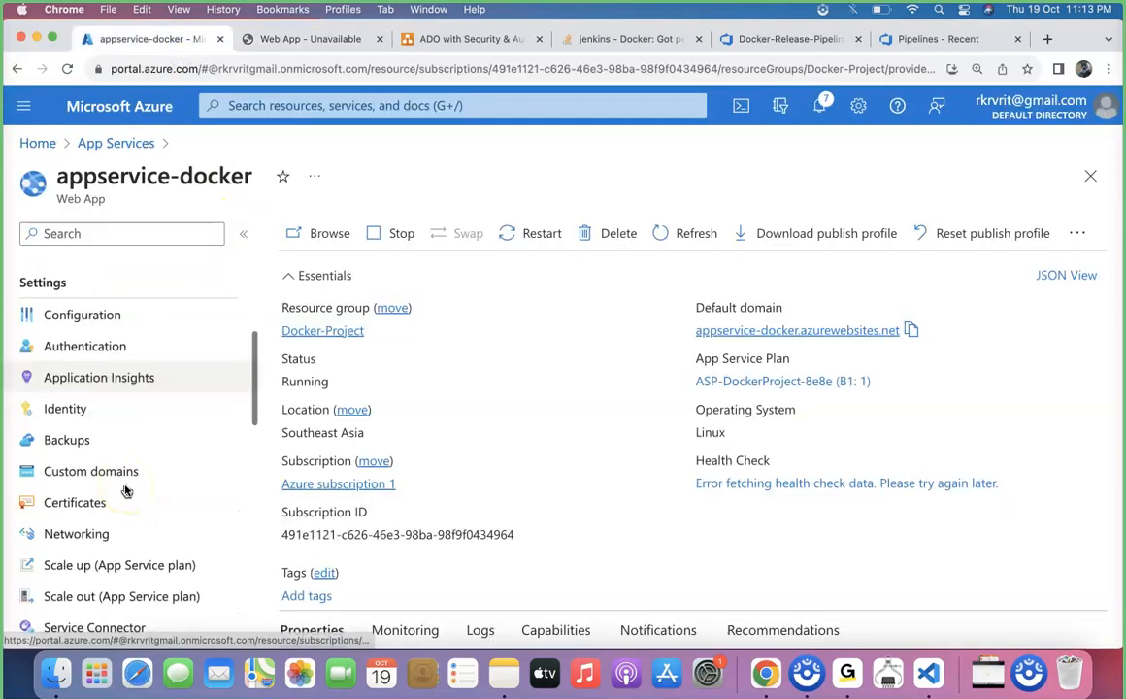
left_click(116, 446)
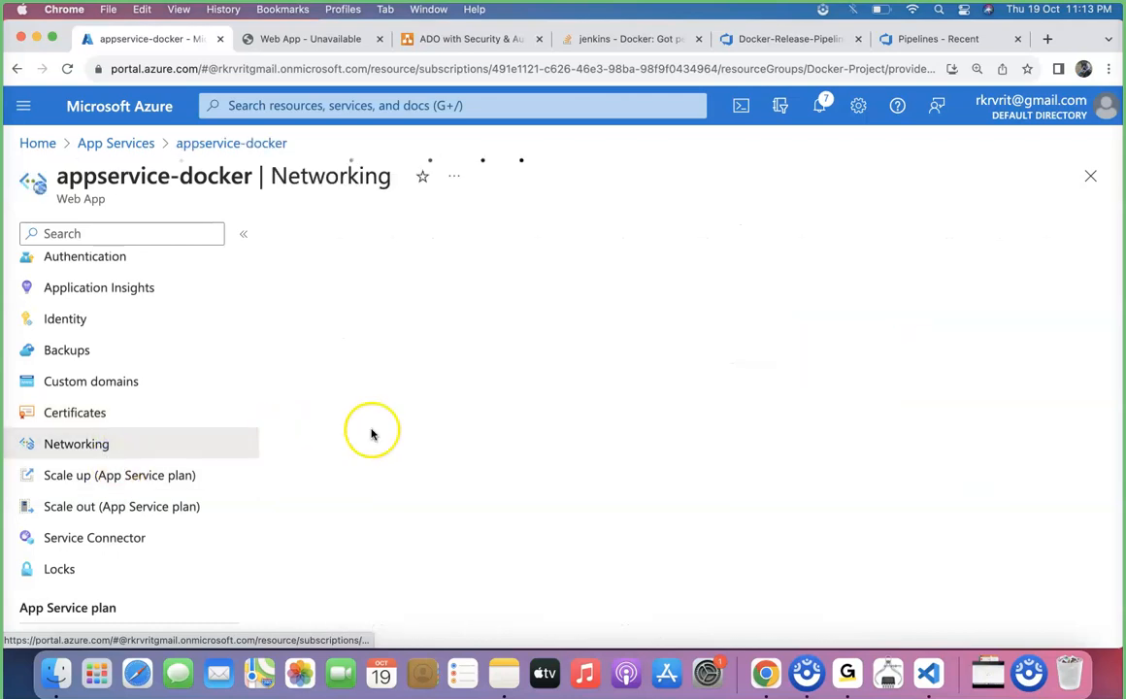
left_click(398, 521)
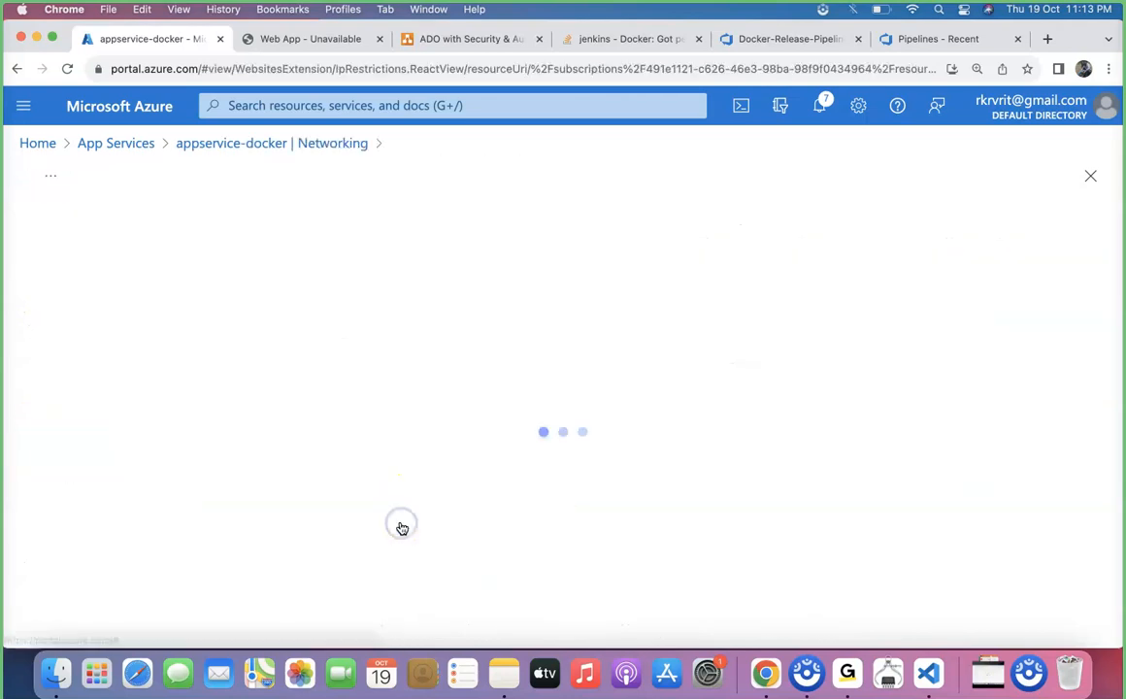
left_click(278, 336)
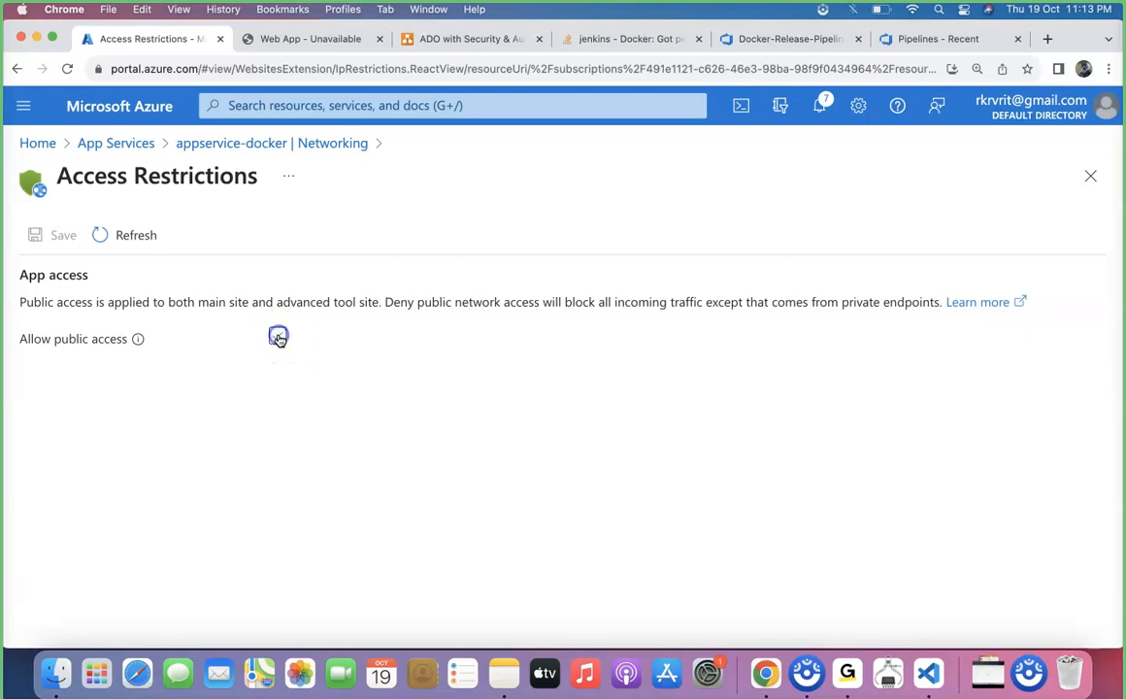
left_click(60, 235)
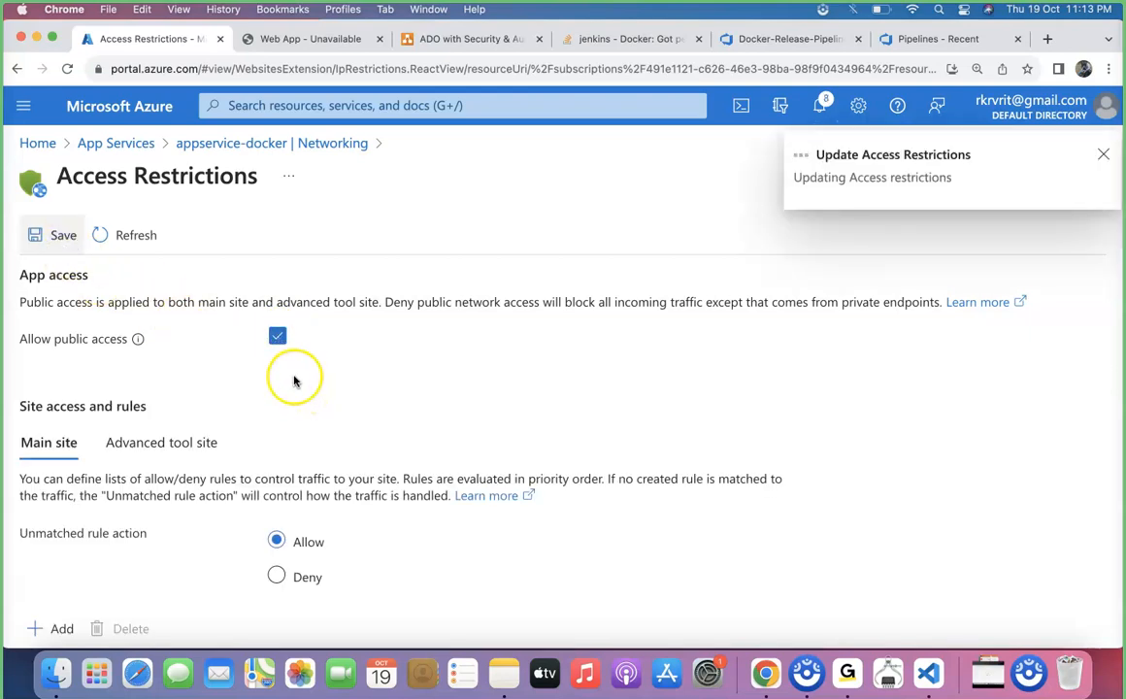
Reload the appservice-docker.azurewebsites.net page and examine the application's response
left_click(308, 41)
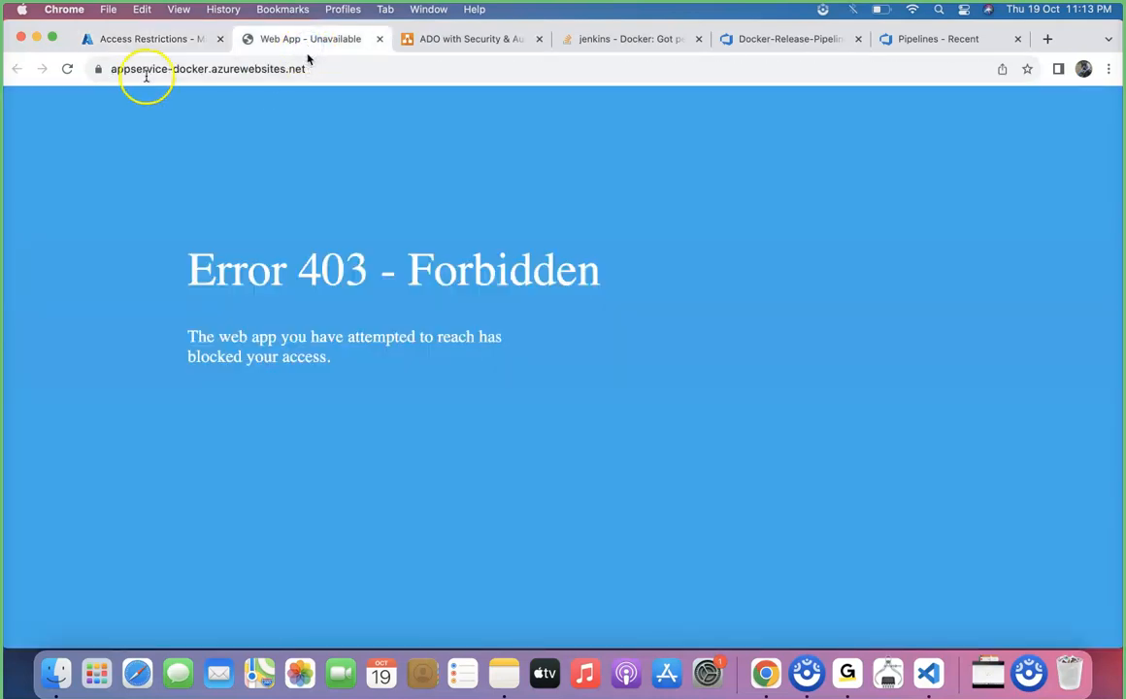
left_click(69, 70)
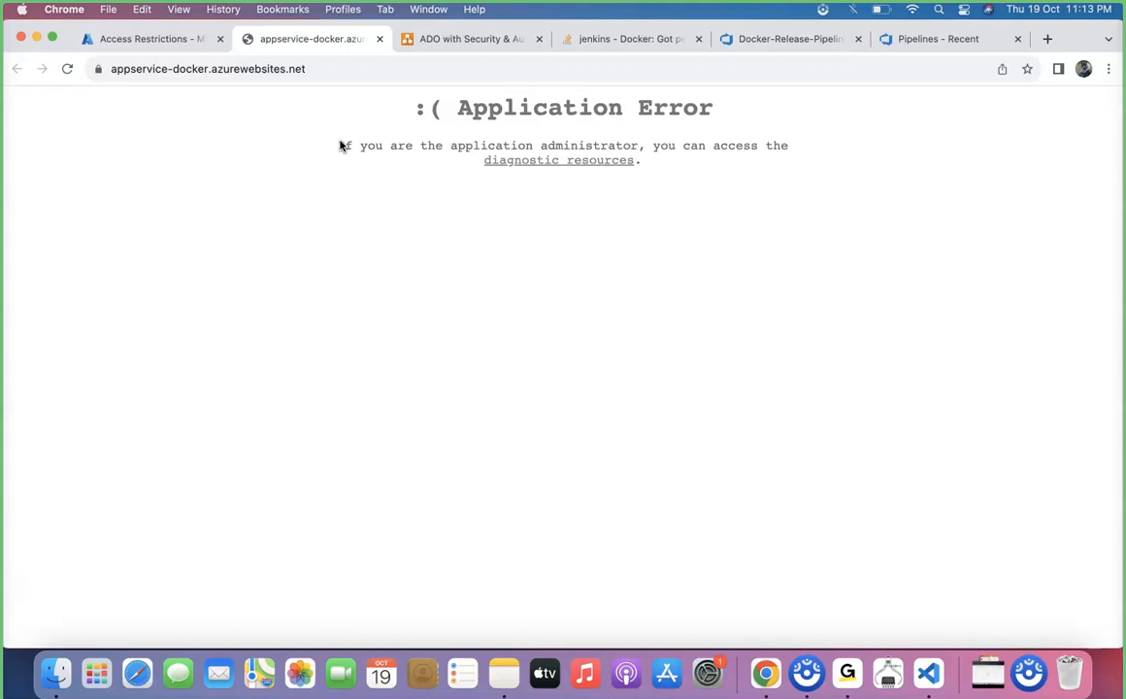
left_click_drag(700, 218, 433, 89)
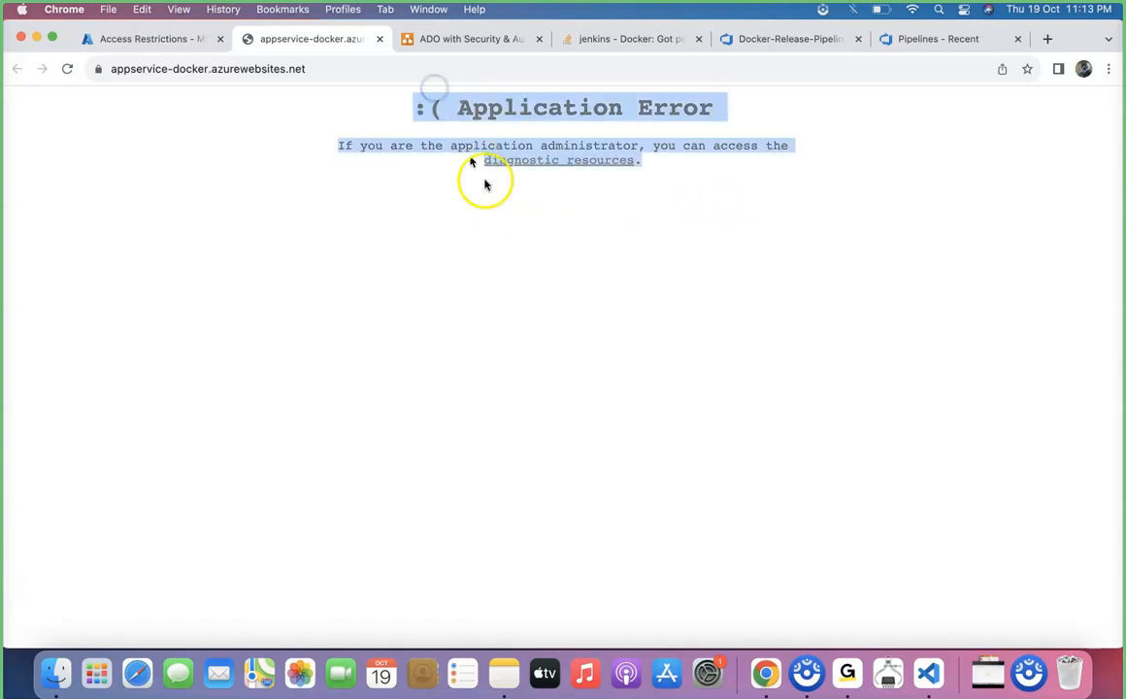
left_click(528, 281)
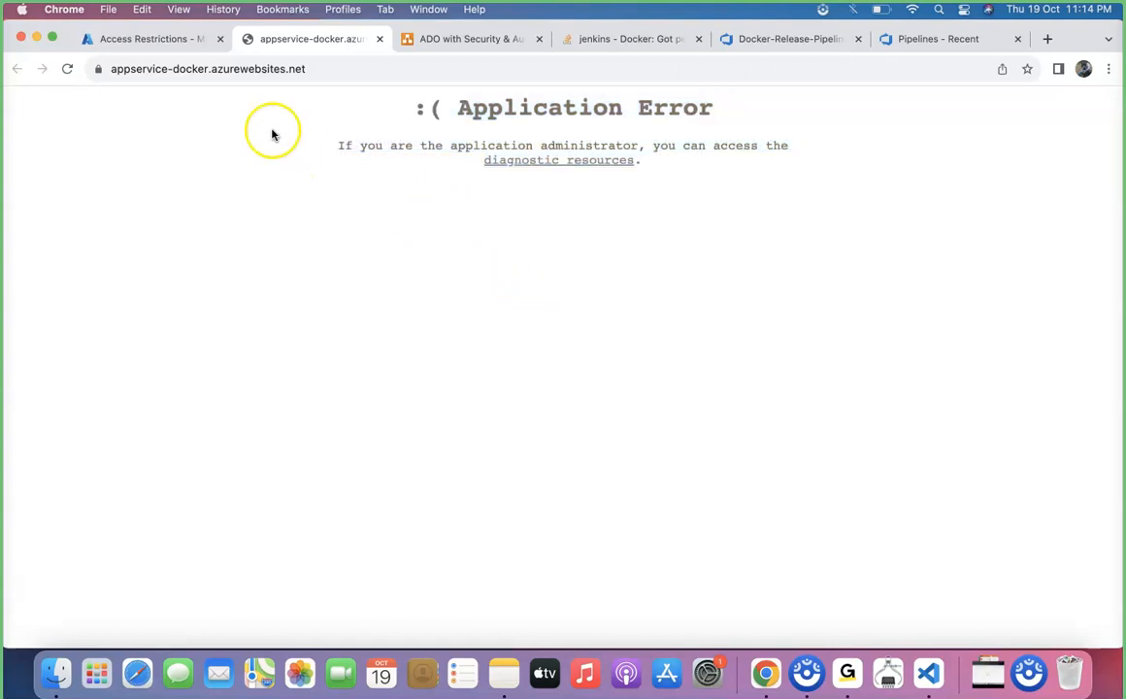
Return to appservice-docker in the Azure portal and launch its Advanced Tools (Kudu) site
left_click(145, 39)
left_click(202, 143)
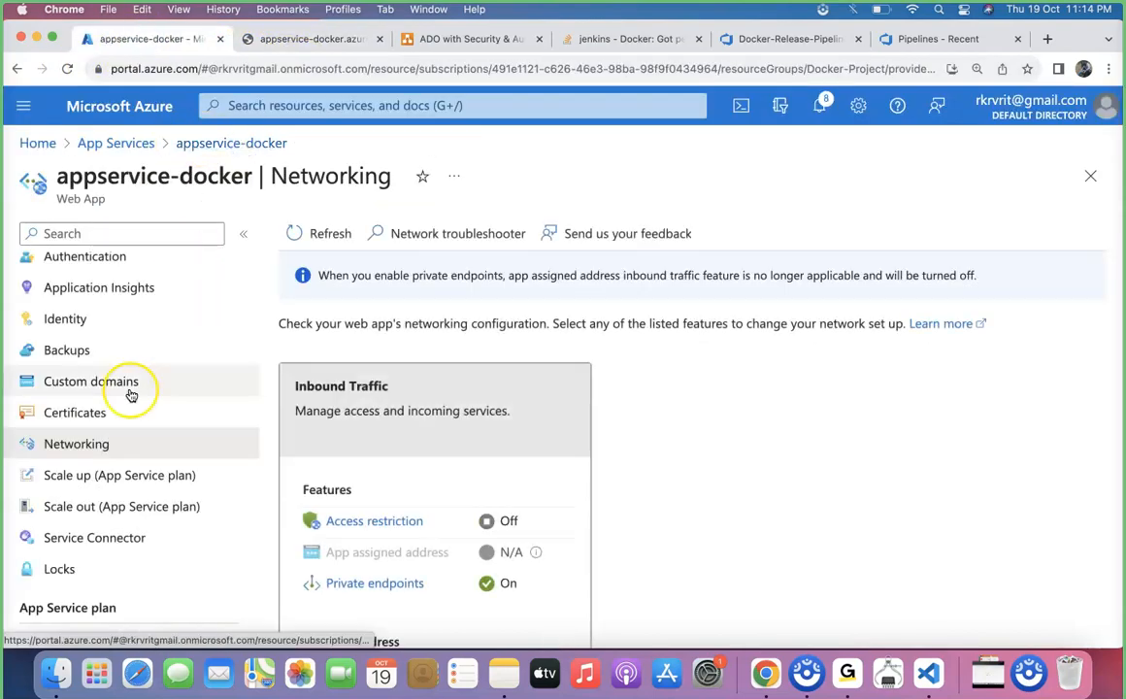
scroll(128, 392, "down", 5)
scroll(131, 395, "down", 3)
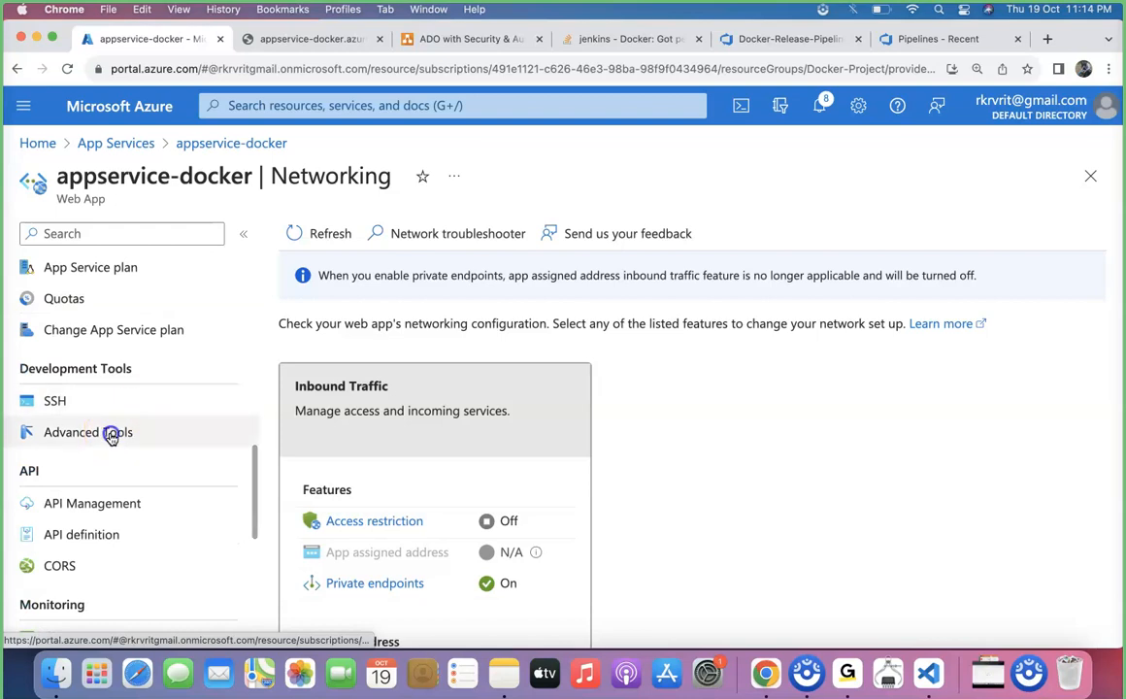
left_click(111, 431)
left_click(293, 337)
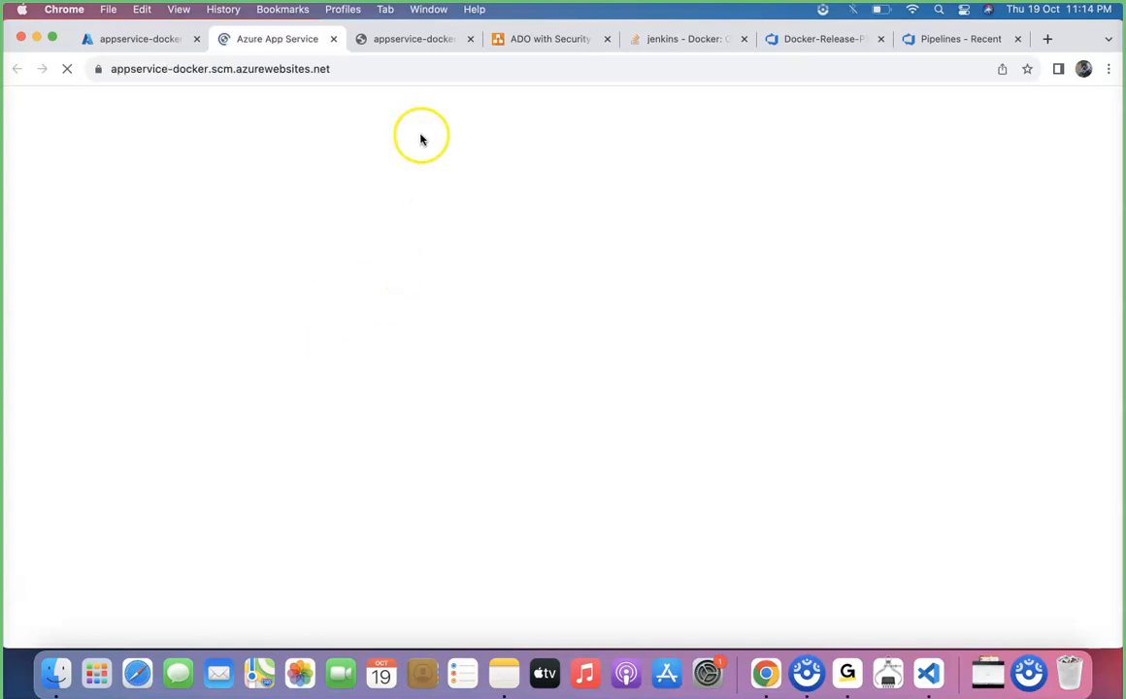
Load Kudu's new interface by adding the /newui path to the appservice-docker.scm.azurewebsites.net address
left_click(403, 73)
left_click(404, 73)
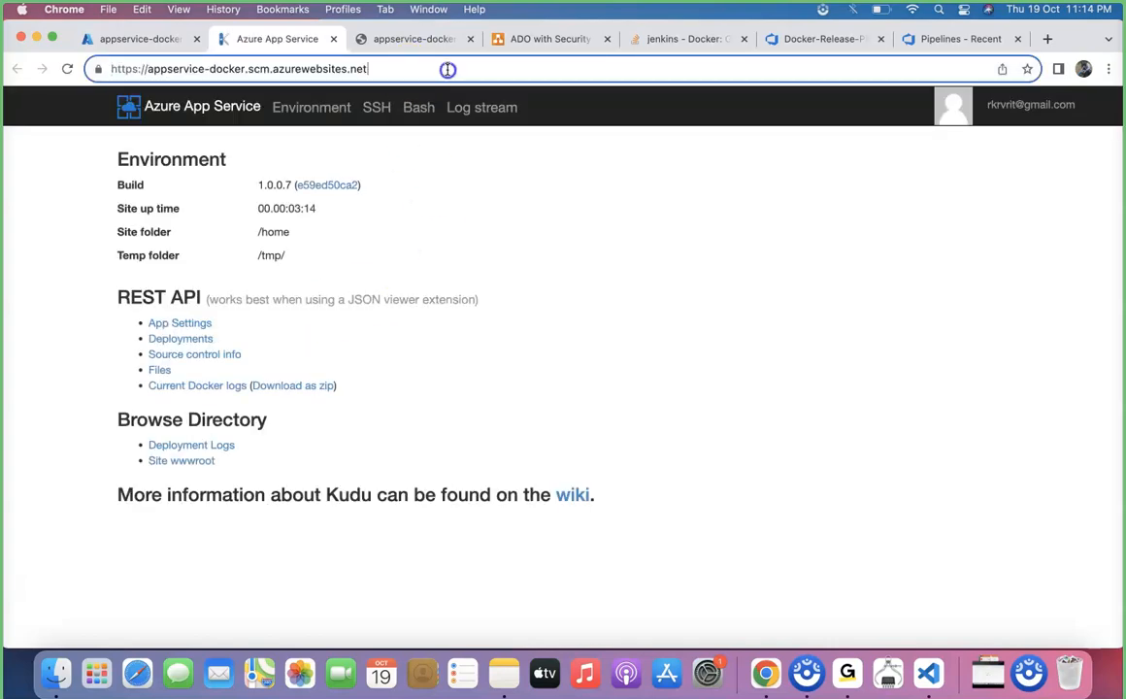
type("n ewui")
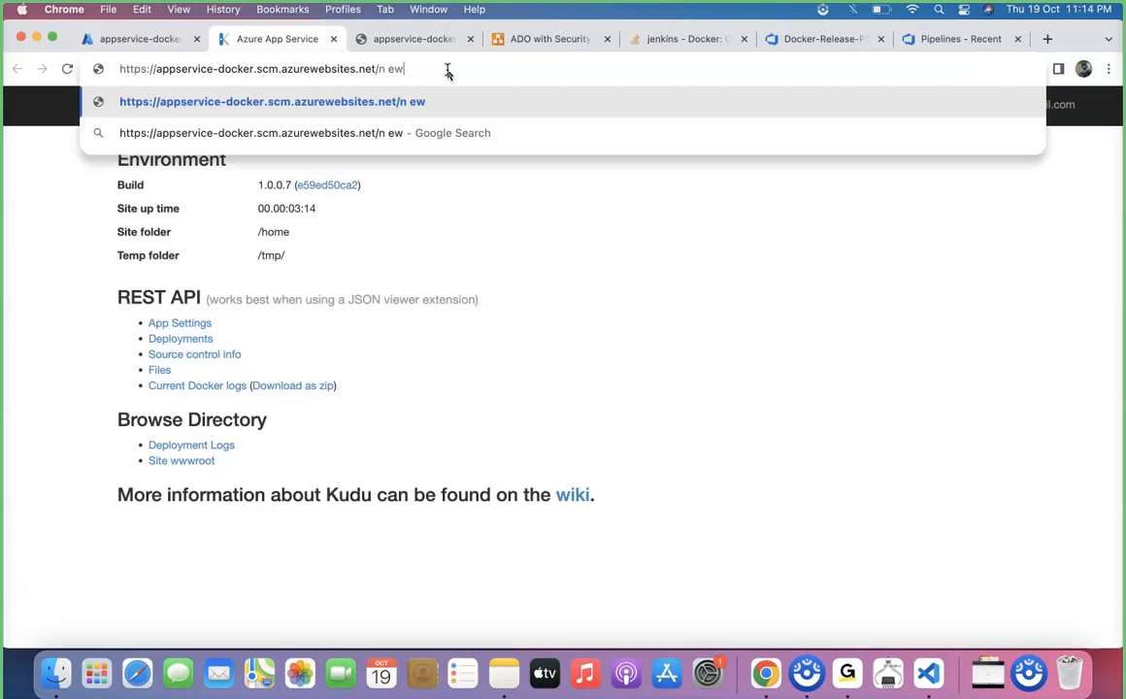
key("Return")
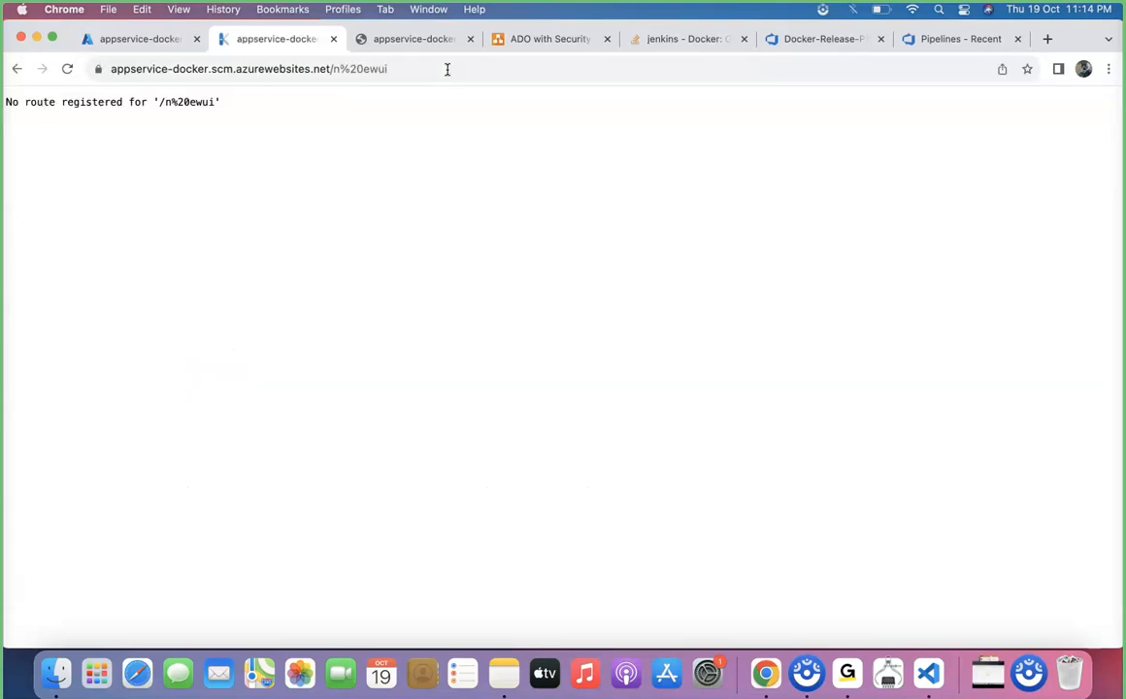
left_click(363, 68)
left_click(363, 68)
key("BackSpace")
key("BackSpace")
key("BackSpace")
key("BackSpace")
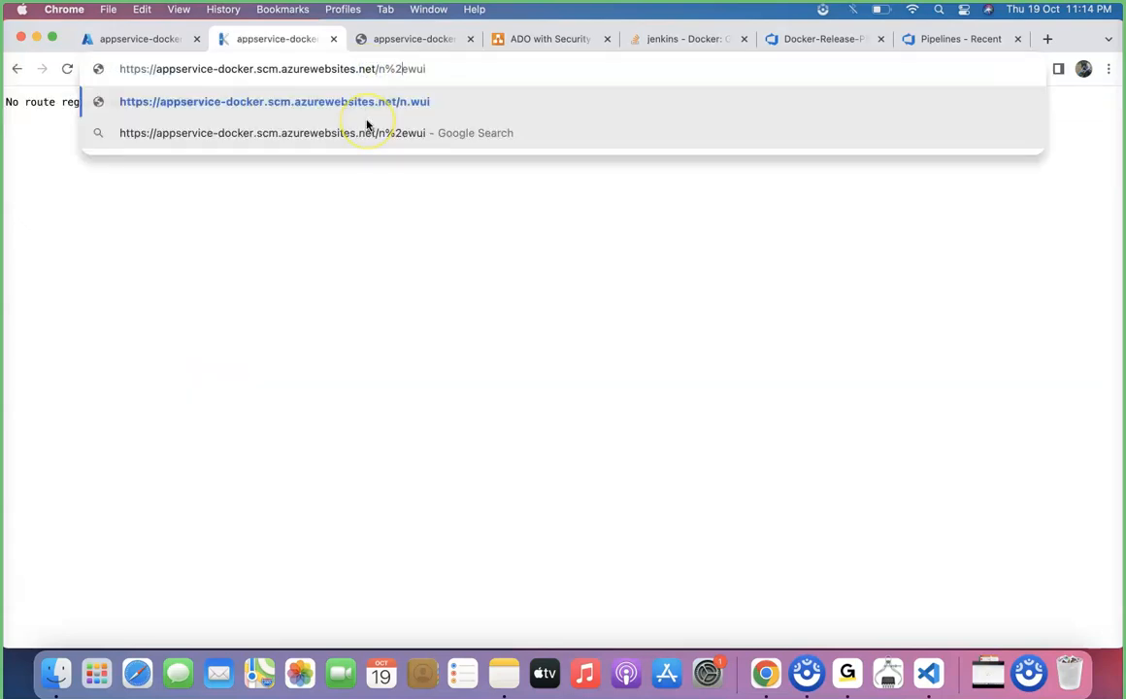
type("n")
key("Return")
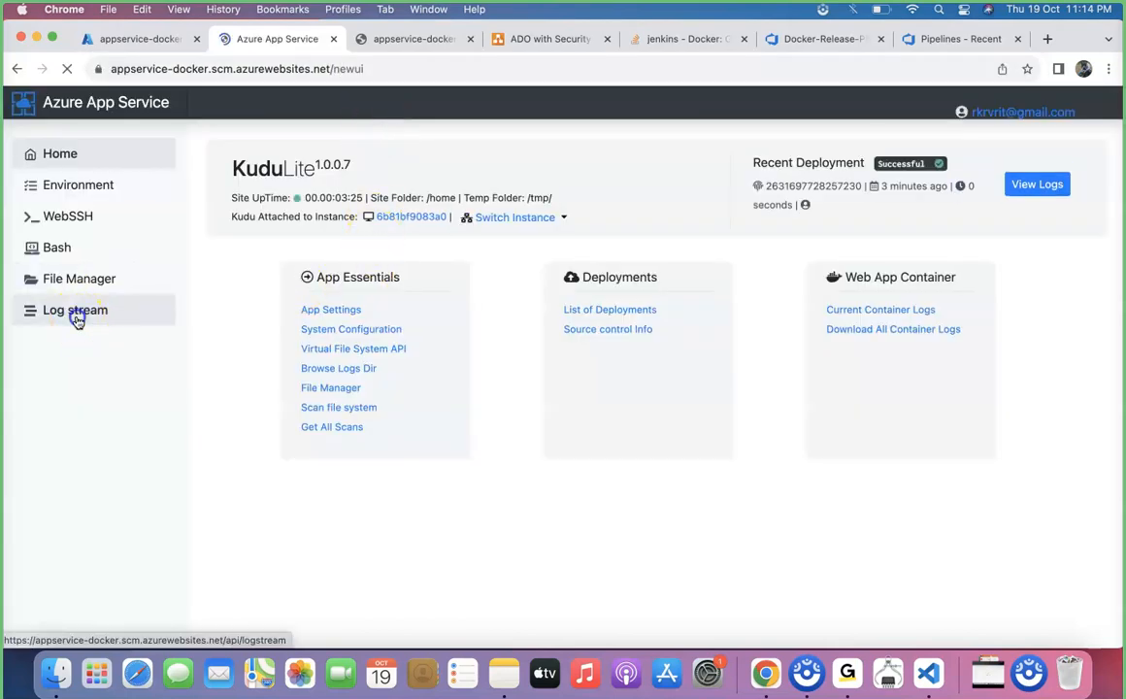
Check Kudu's log stream and examine the last entries of the docker log in the File Manager's LogFiles folder
left_click(74, 312)
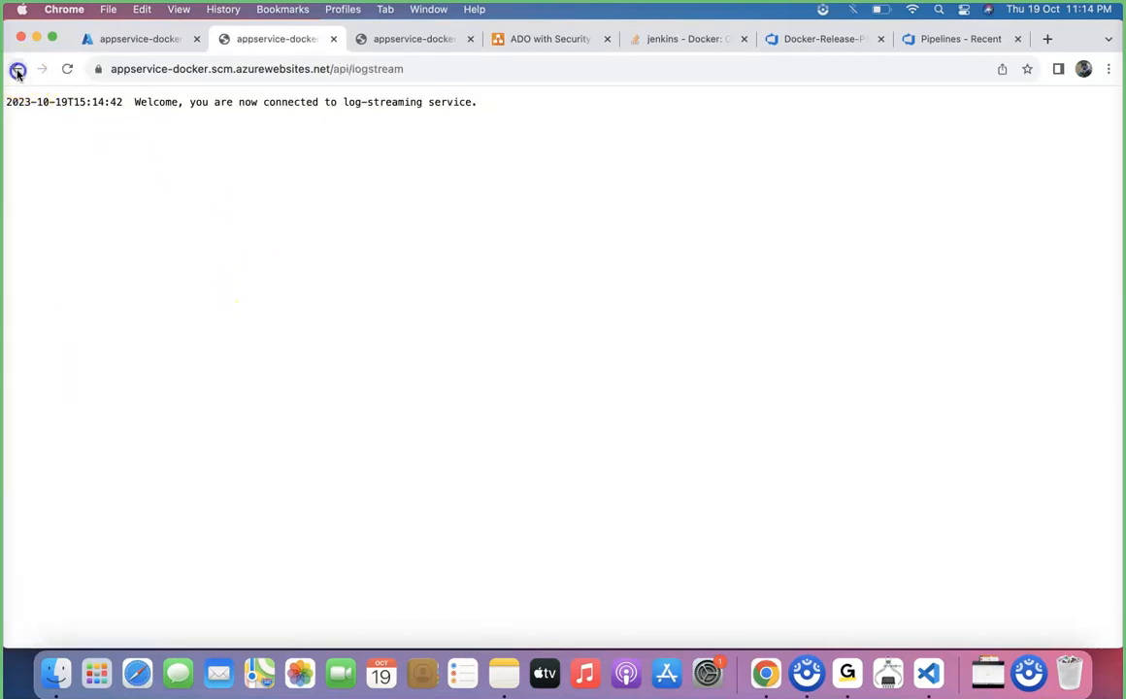
left_click(17, 69)
left_click(55, 288)
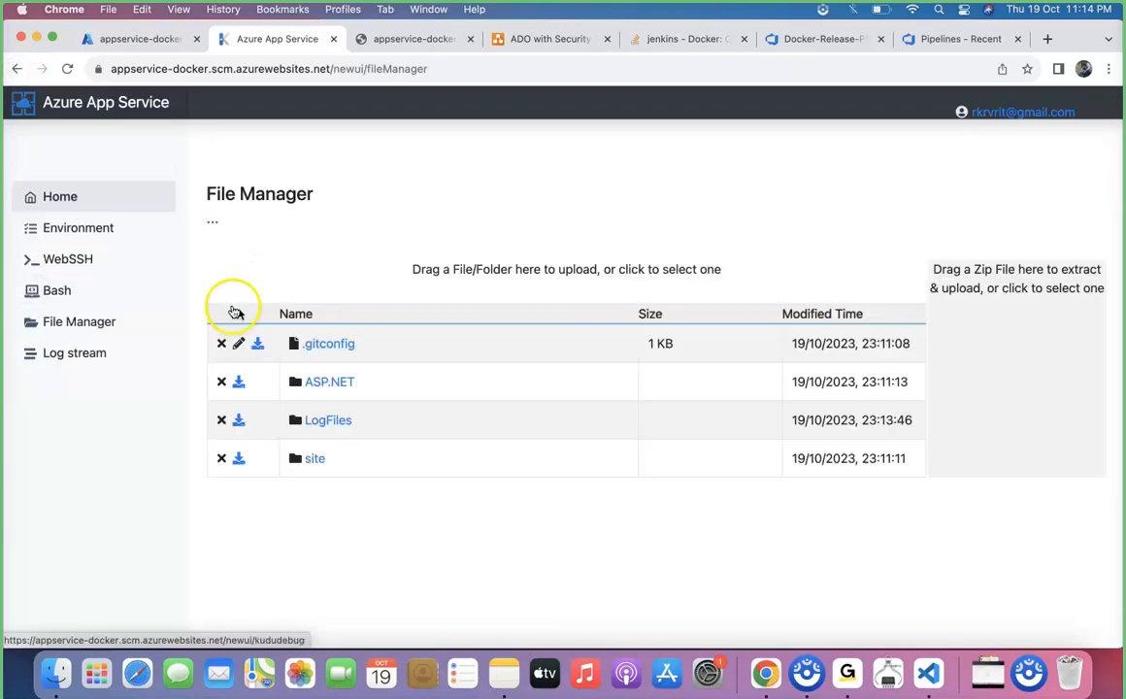
left_click(329, 418)
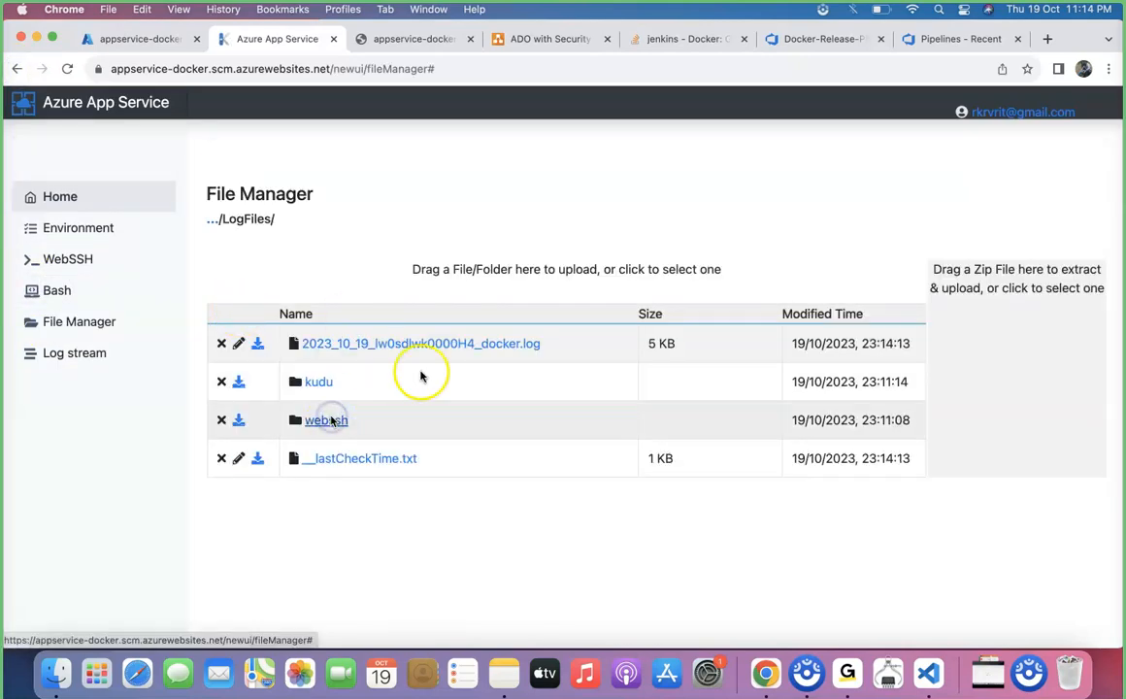
left_click(490, 345)
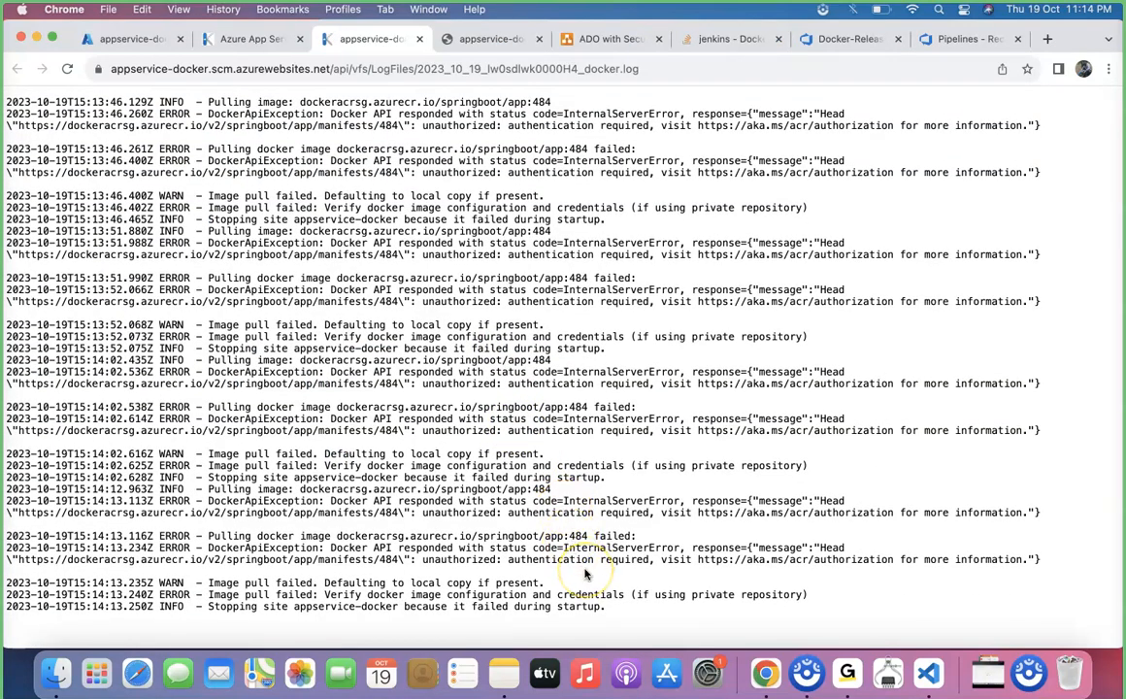
left_click_drag(208, 536, 599, 609)
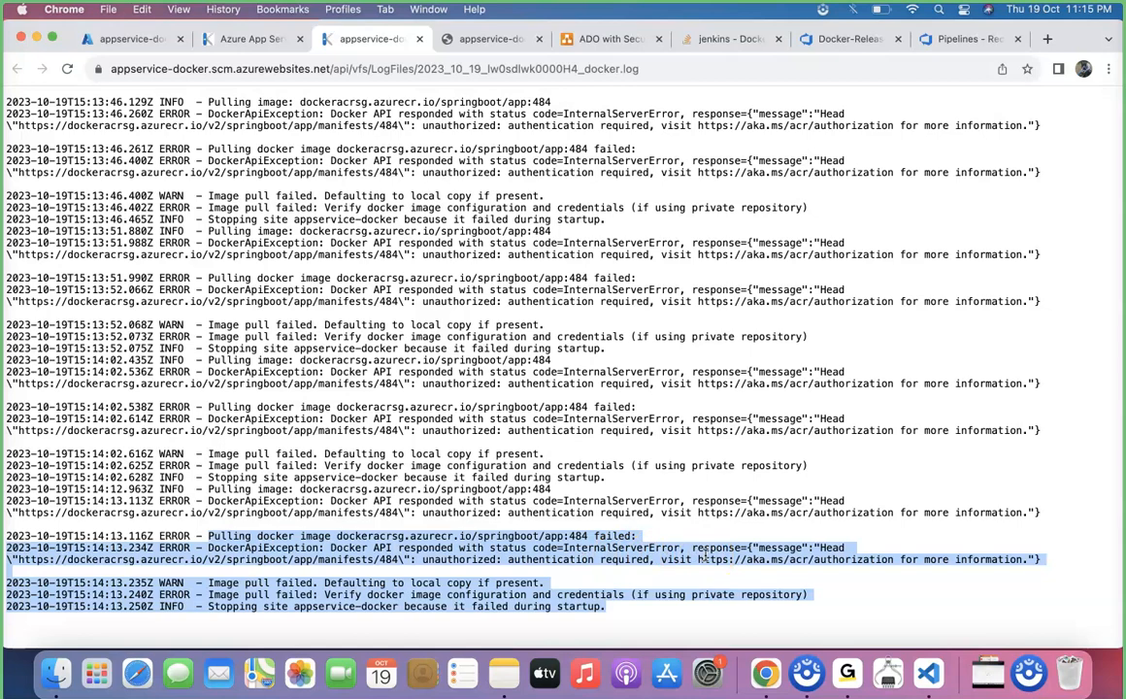
Examine how the release pipeline, app service and container registry connect in the ADO with Security & Automation_8pp.drawio diagram
left_click(603, 37)
scroll(593, 321, "up", 2)
left_click(419, 380)
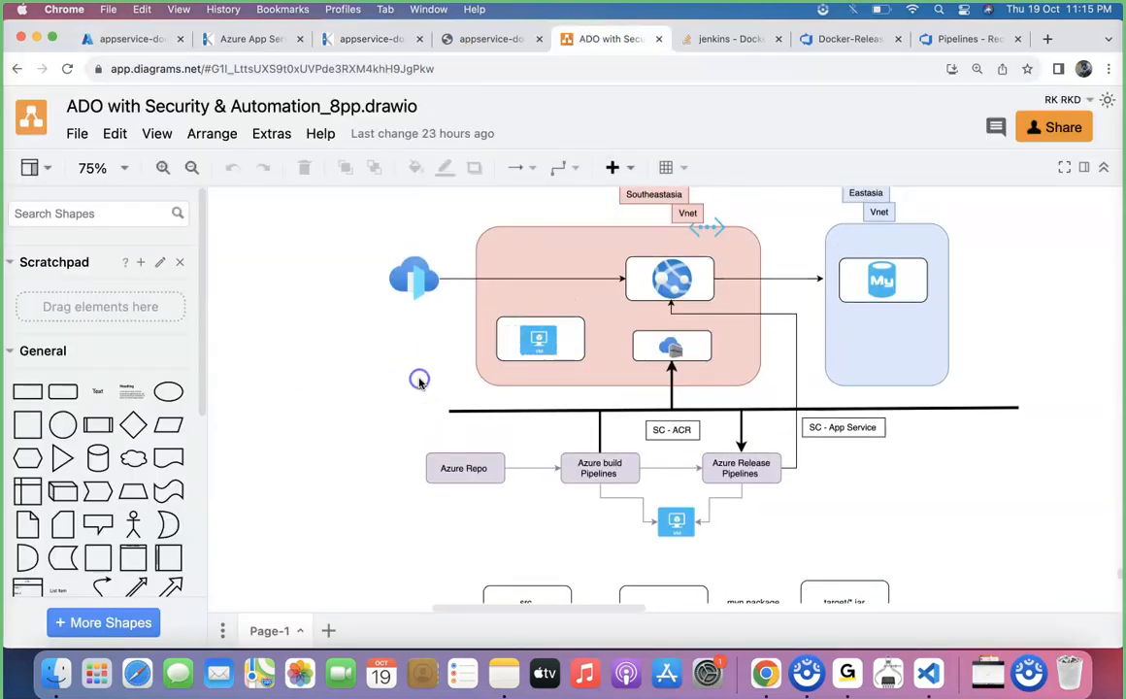
left_click(685, 288)
left_click_drag(679, 324, 673, 347)
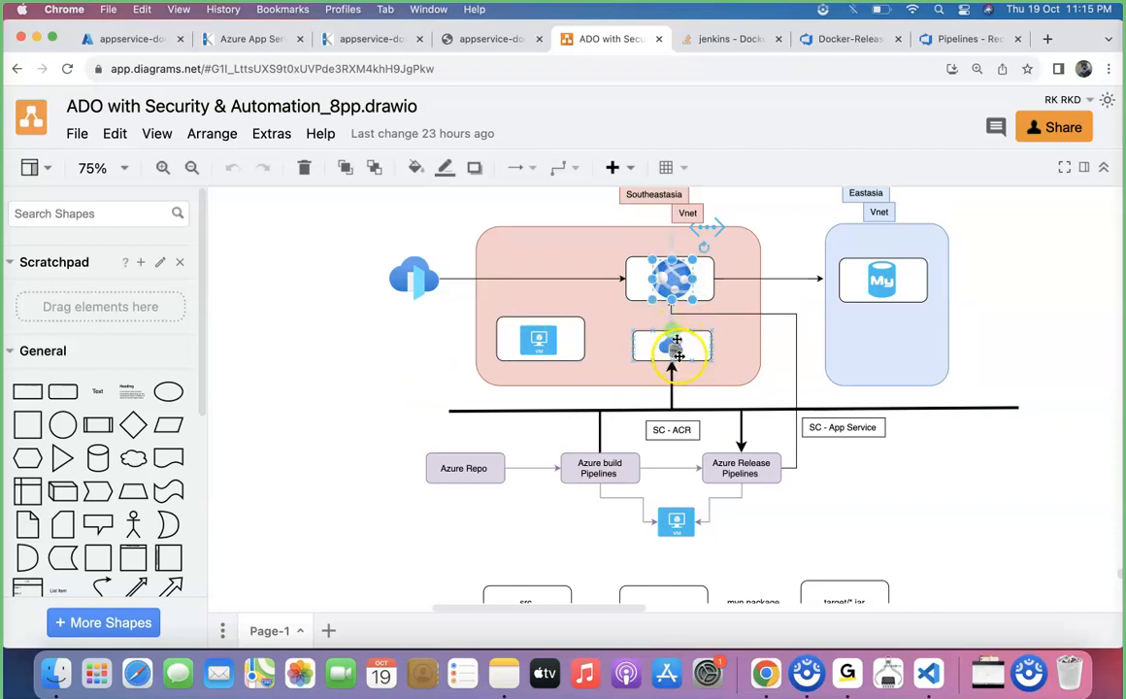
left_click(755, 469)
left_click(672, 281)
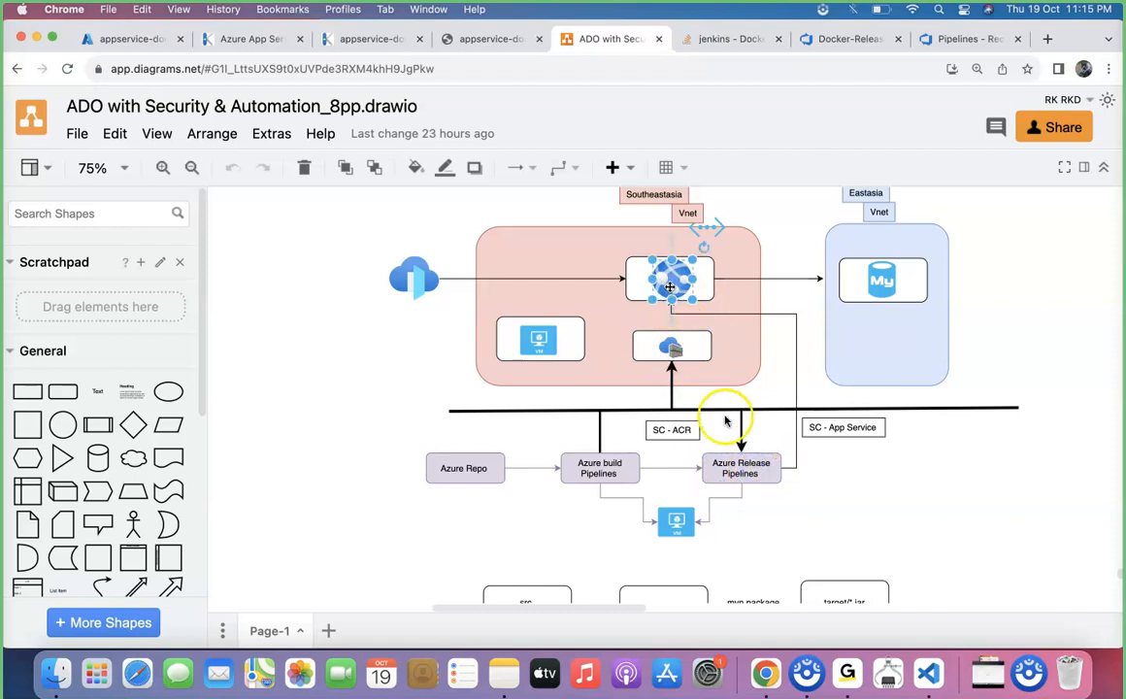
left_click(737, 460)
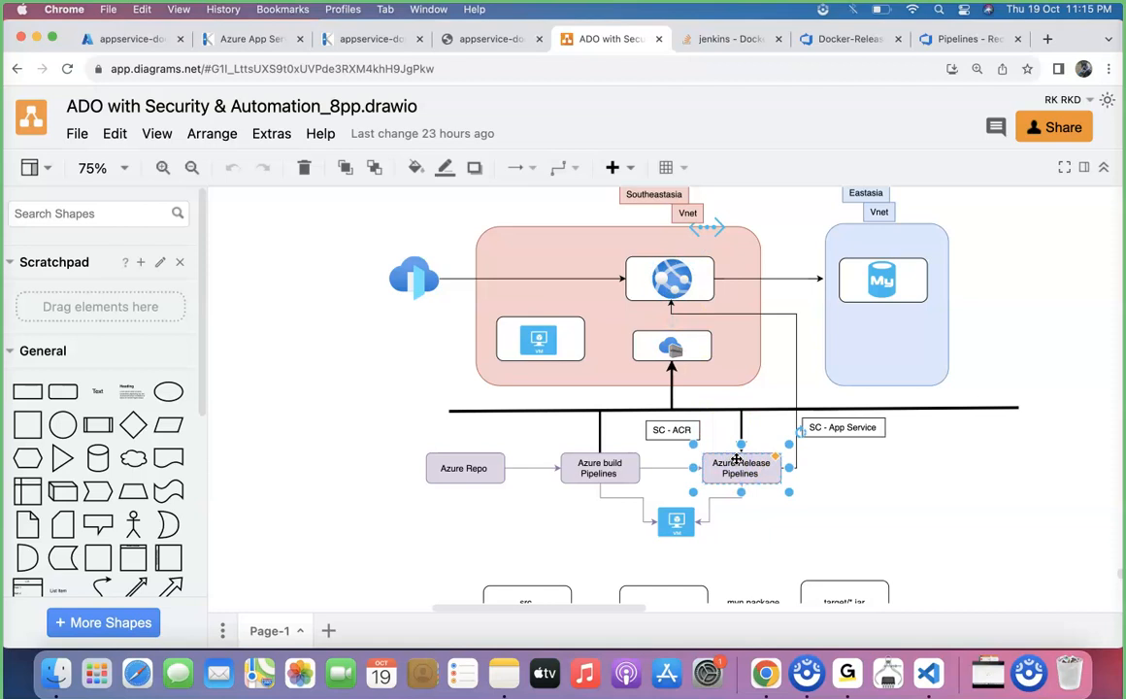
left_click(673, 279)
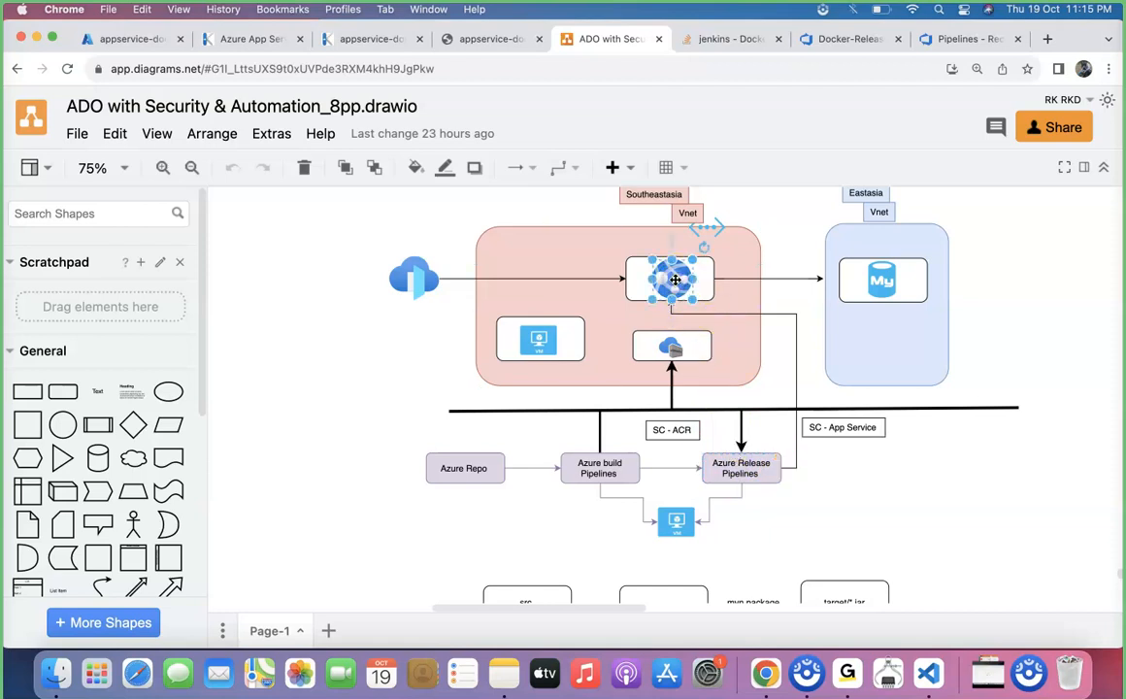
left_click(674, 349)
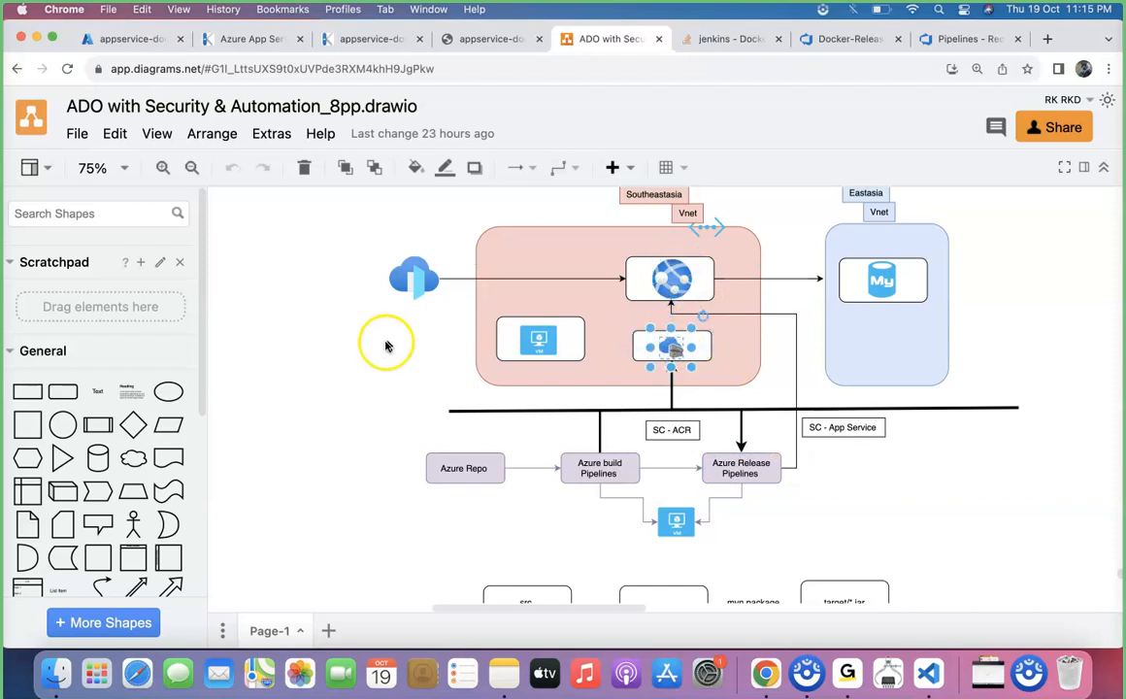
Return to the Azure portal's home page and search its resources for acr
left_click(136, 39)
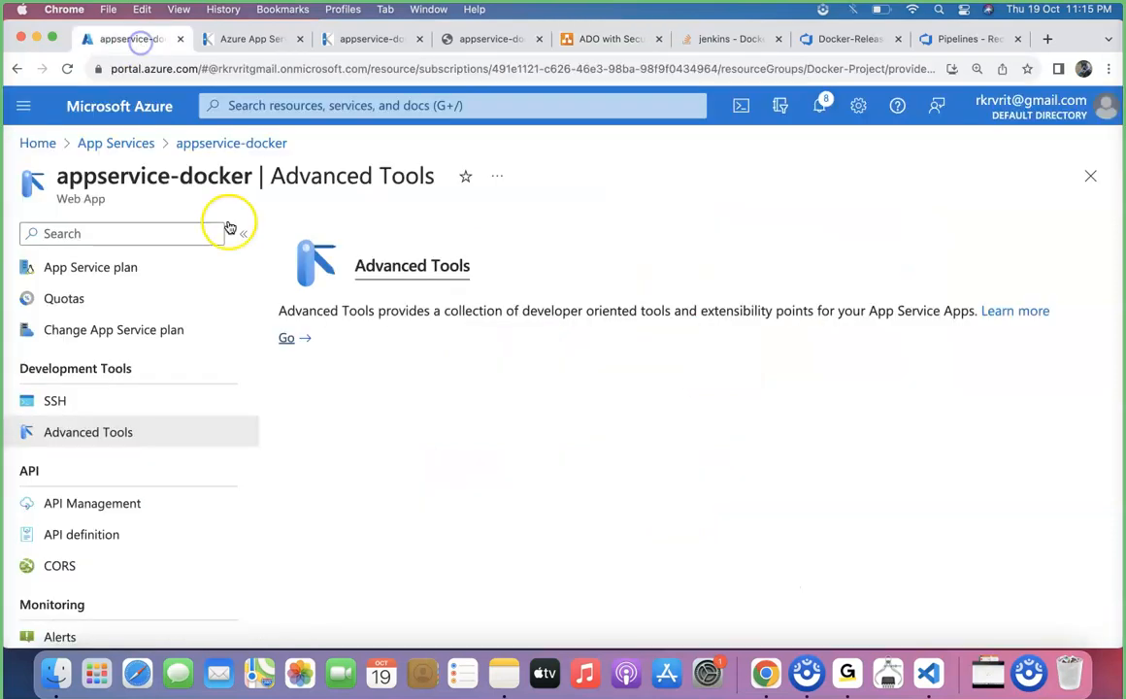
left_click(141, 144)
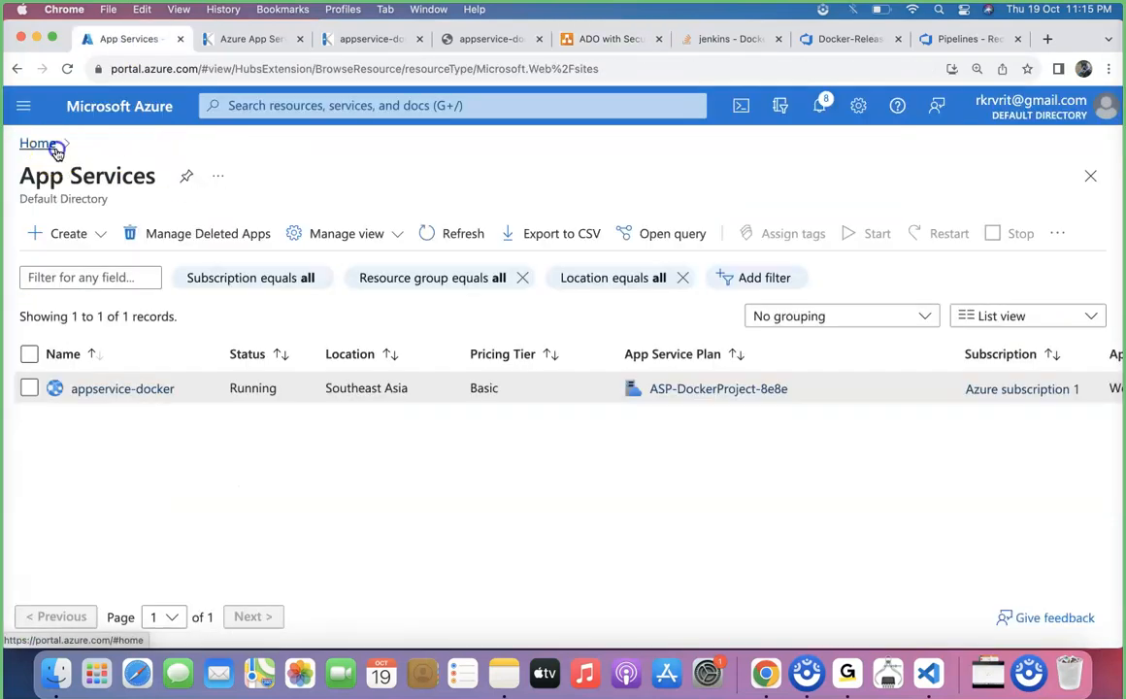
left_click(38, 143)
left_click(305, 106)
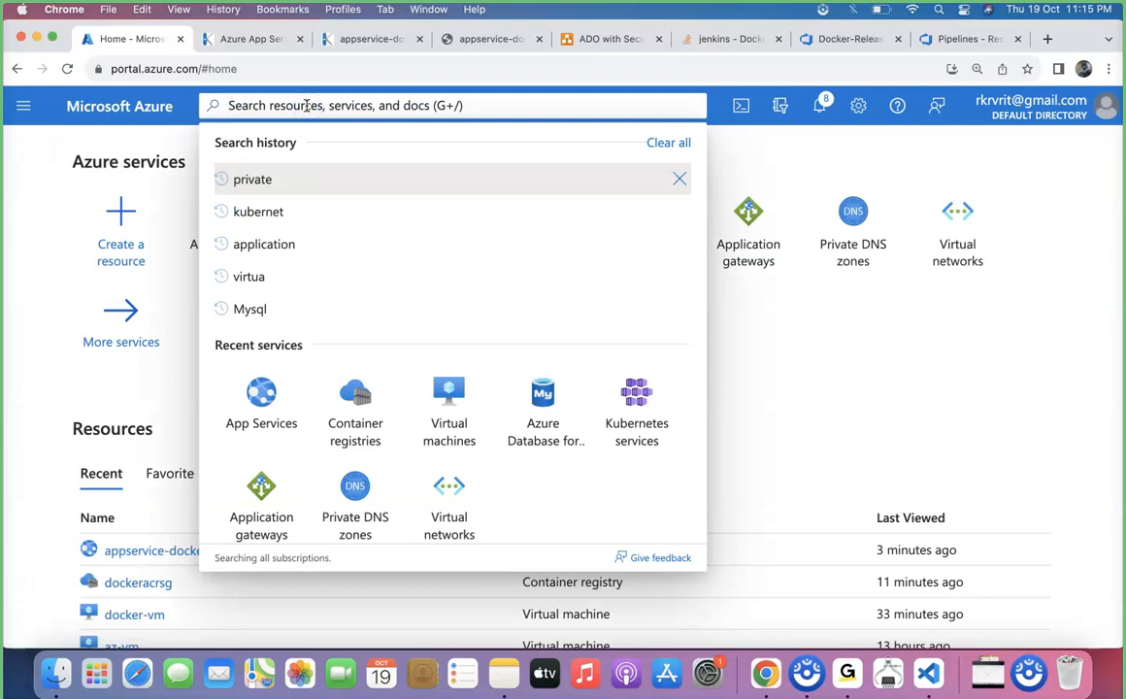
type("acr")
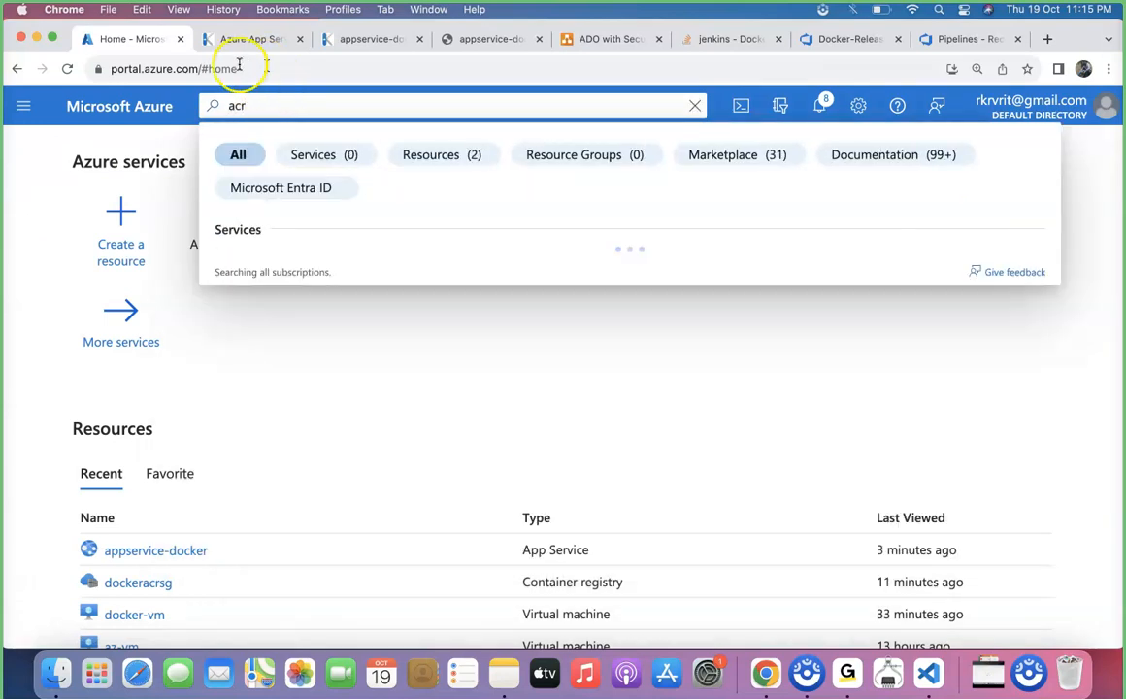
Duplicate the Azure portal browser tab and open the dockeracrsg container registry in the original one
right_click(138, 38)
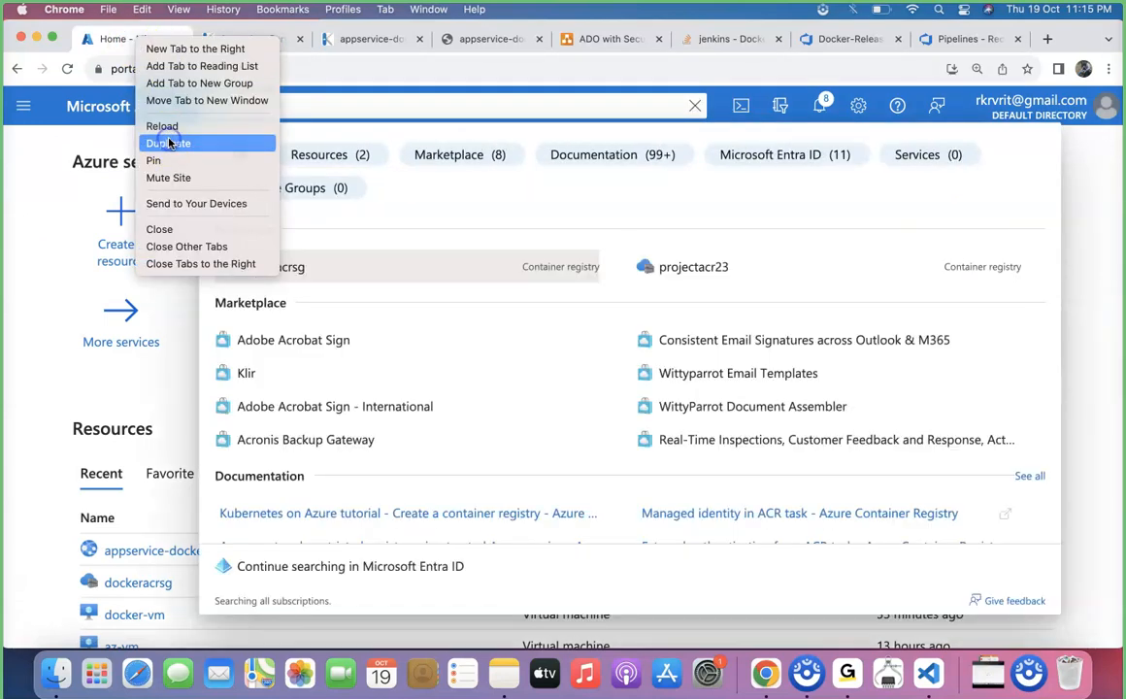
left_click(169, 144)
left_click(134, 41)
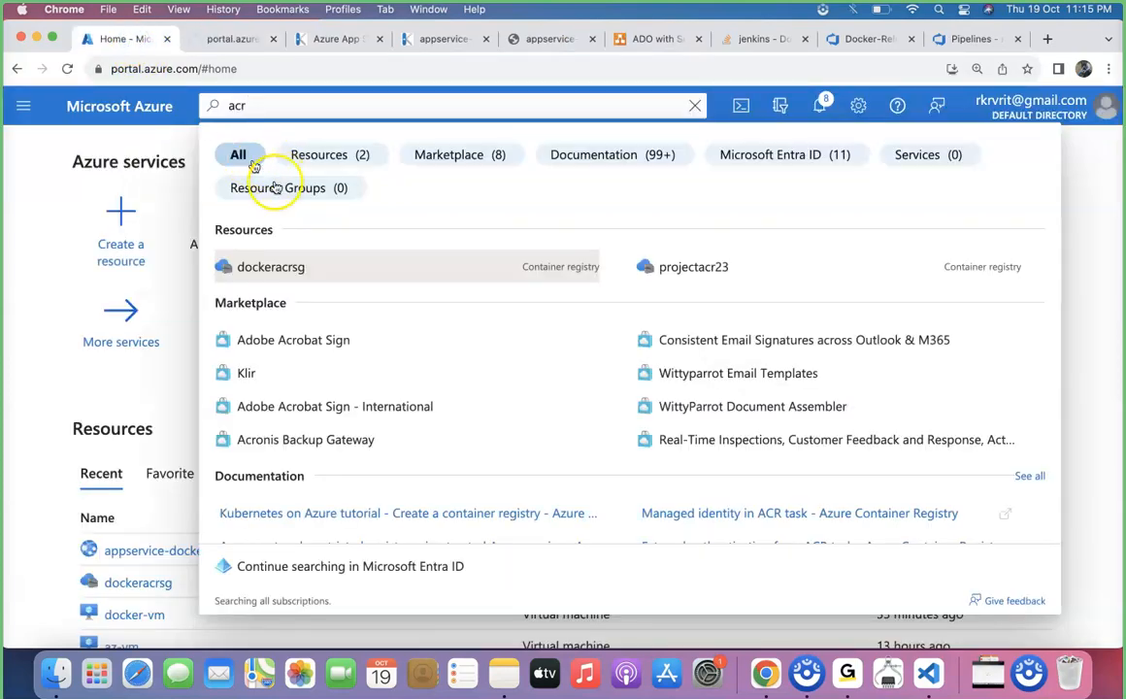
left_click(284, 266)
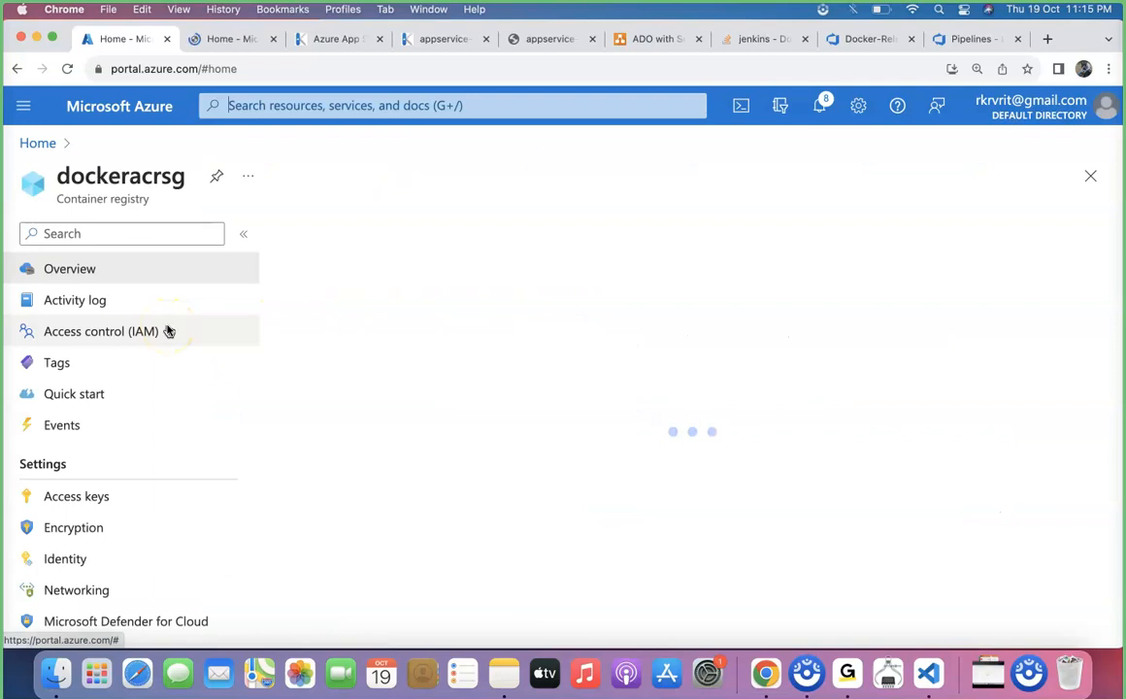
Enable the admin user in the access keys of the dockeracrsg container registry
scroll(144, 525, "down", 3)
scroll(112, 525, "down", 1)
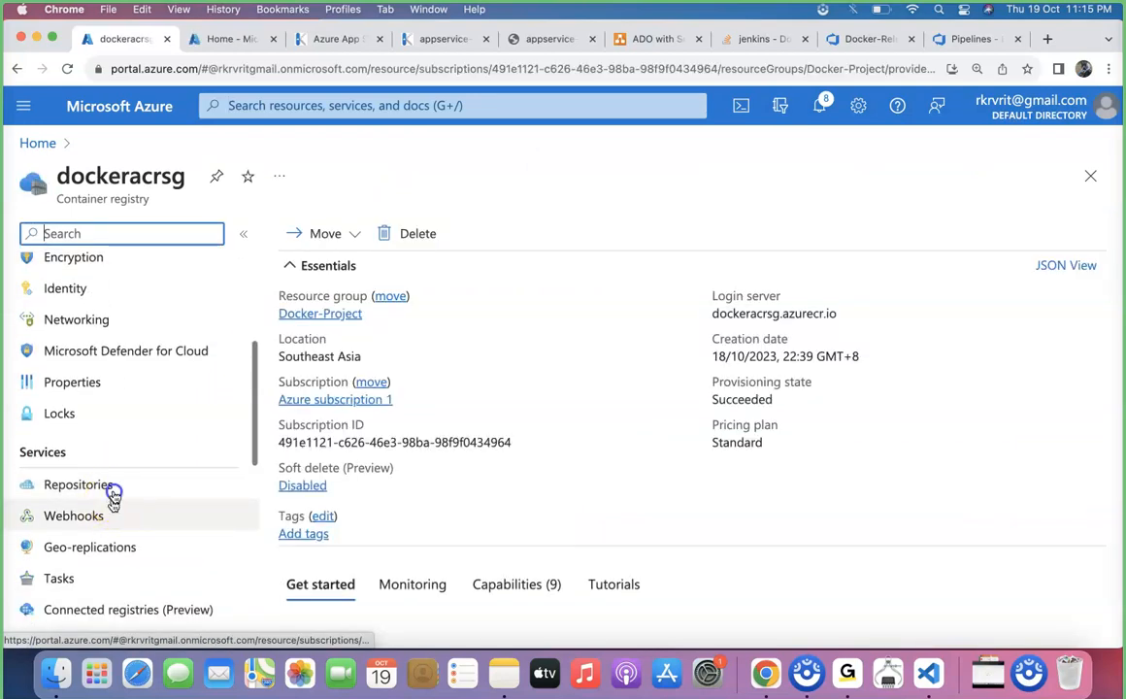
left_click(112, 493)
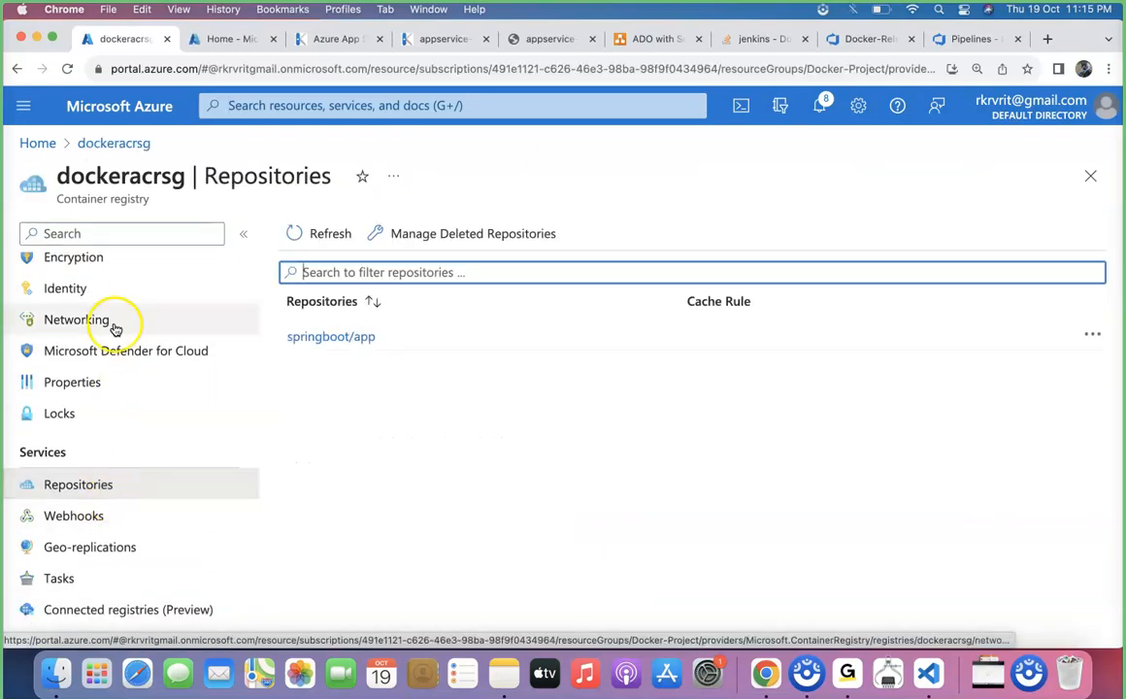
scroll(117, 359, "up", 3)
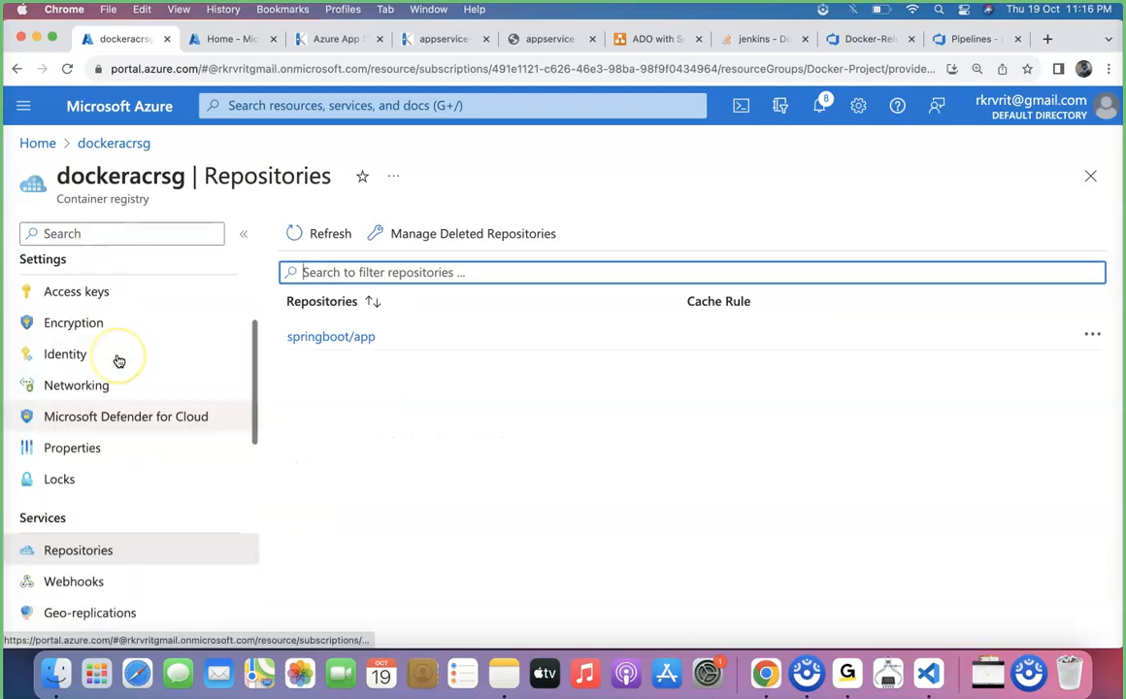
left_click(108, 359)
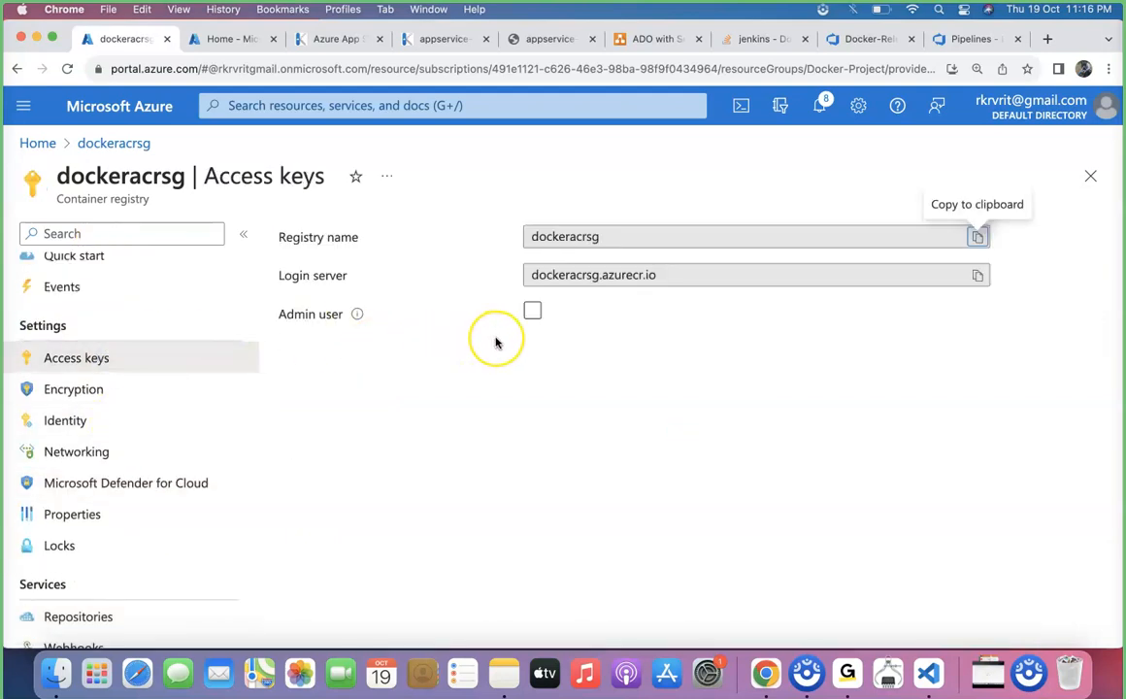
left_click(531, 310)
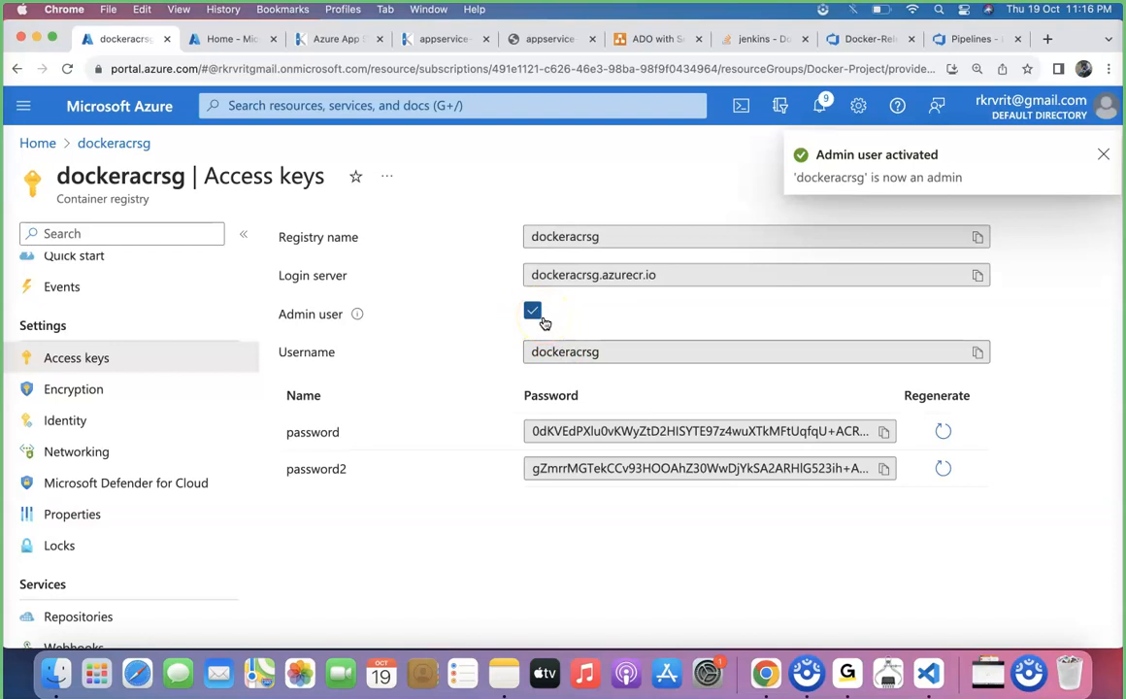
left_click(1101, 154)
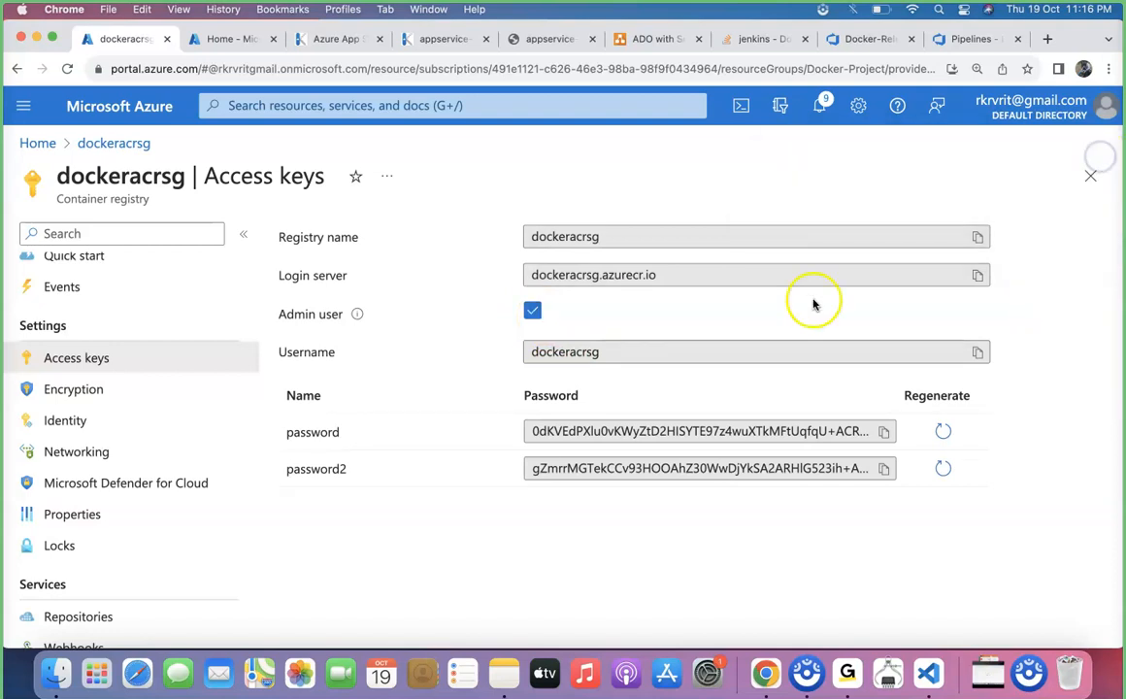
Open the application settings in appservice-docker's configuration, using the duplicated portal tab
left_click(223, 39)
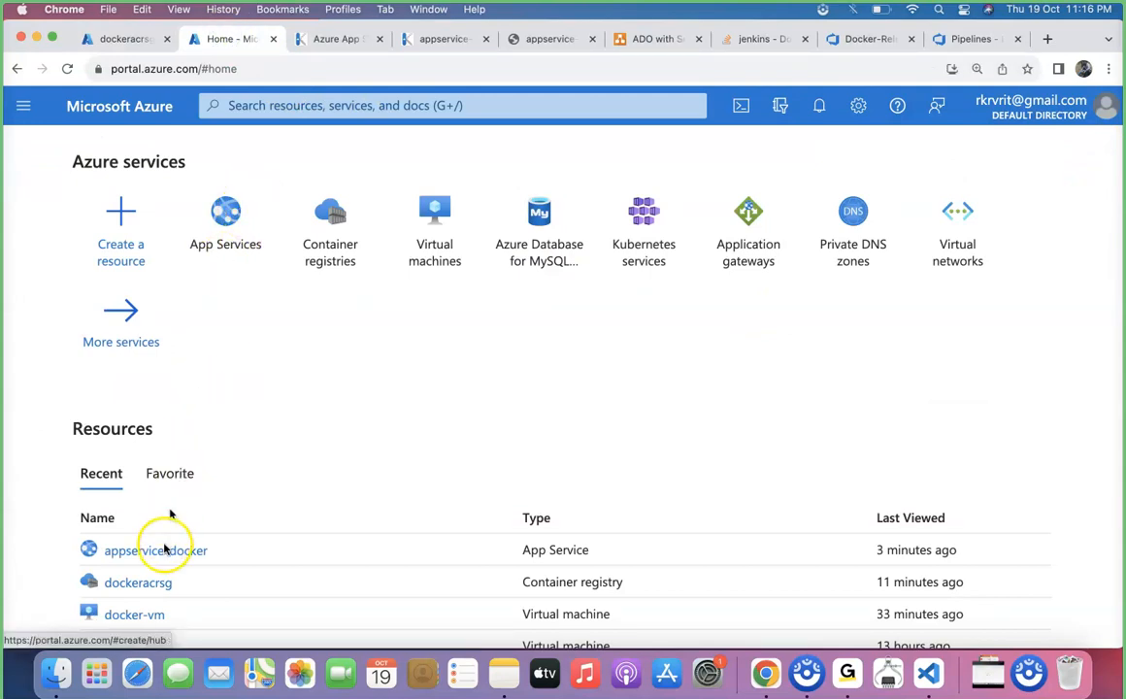
left_click(161, 549)
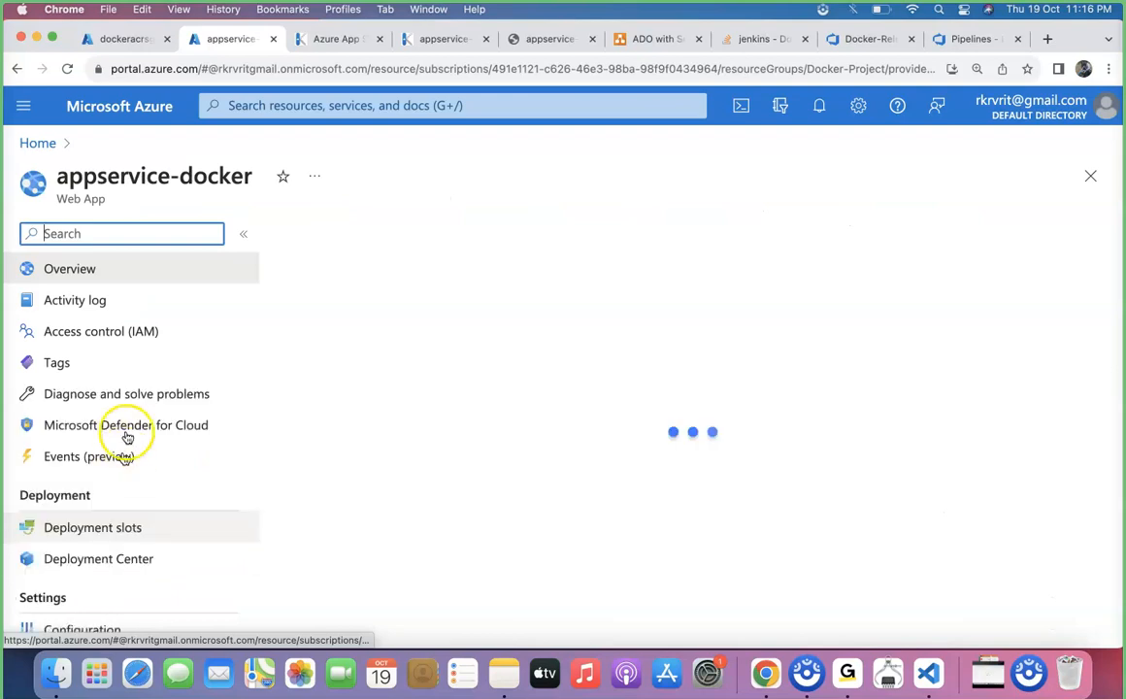
scroll(119, 512, "down", 3)
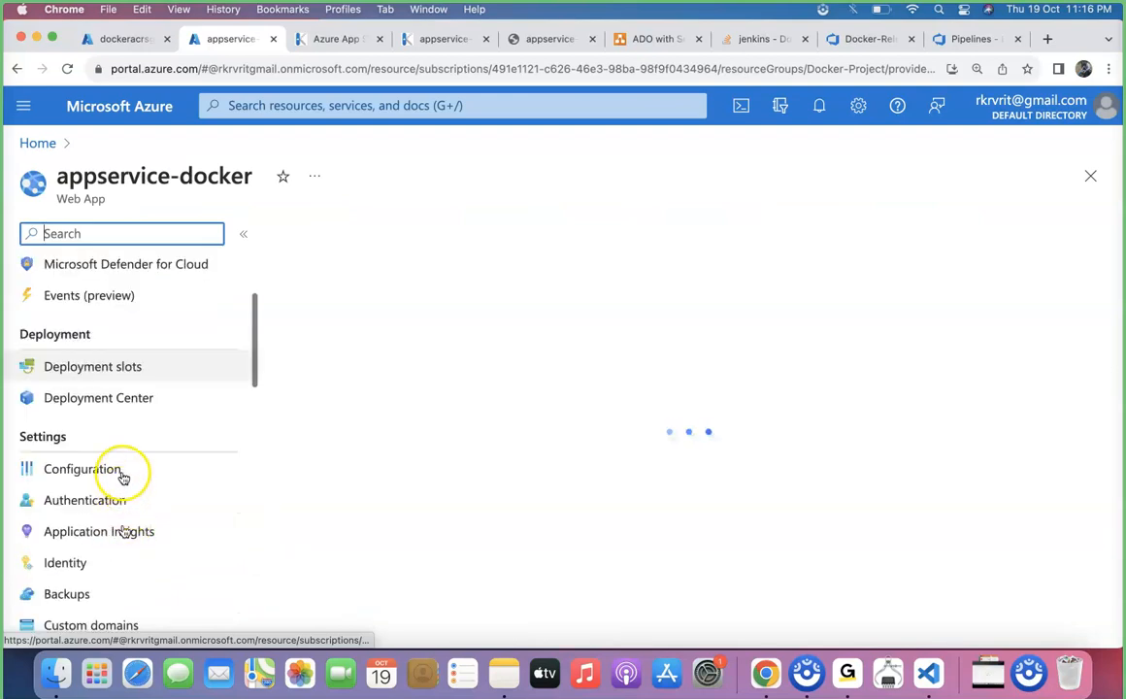
left_click(83, 468)
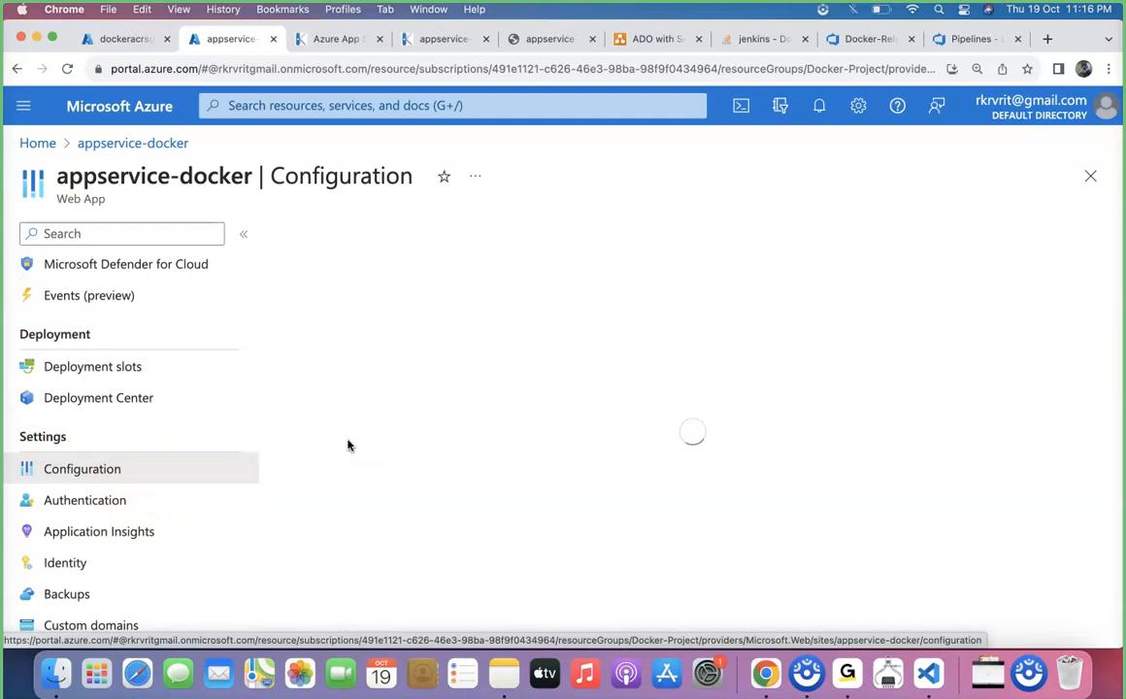
scroll(462, 430, "down", 4)
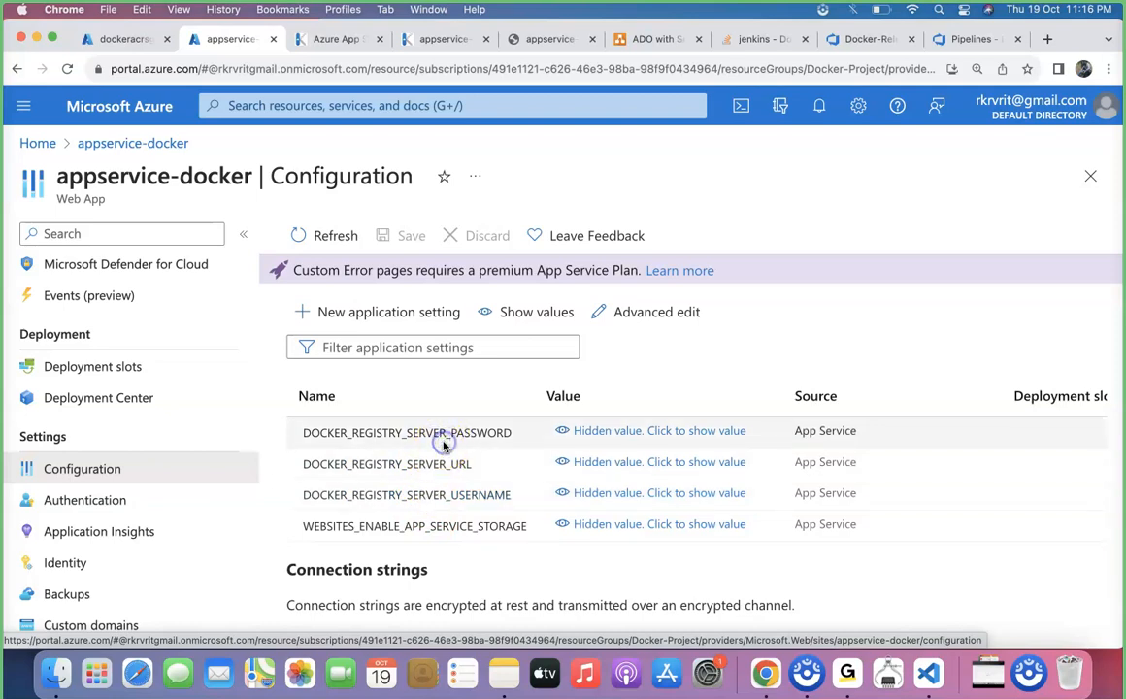
Set DOCKER_REGISTRY_SERVER_PASSWORD to the first admin password copied from dockeracrsg's access keys
left_click(445, 434)
left_click(408, 395)
left_click(136, 38)
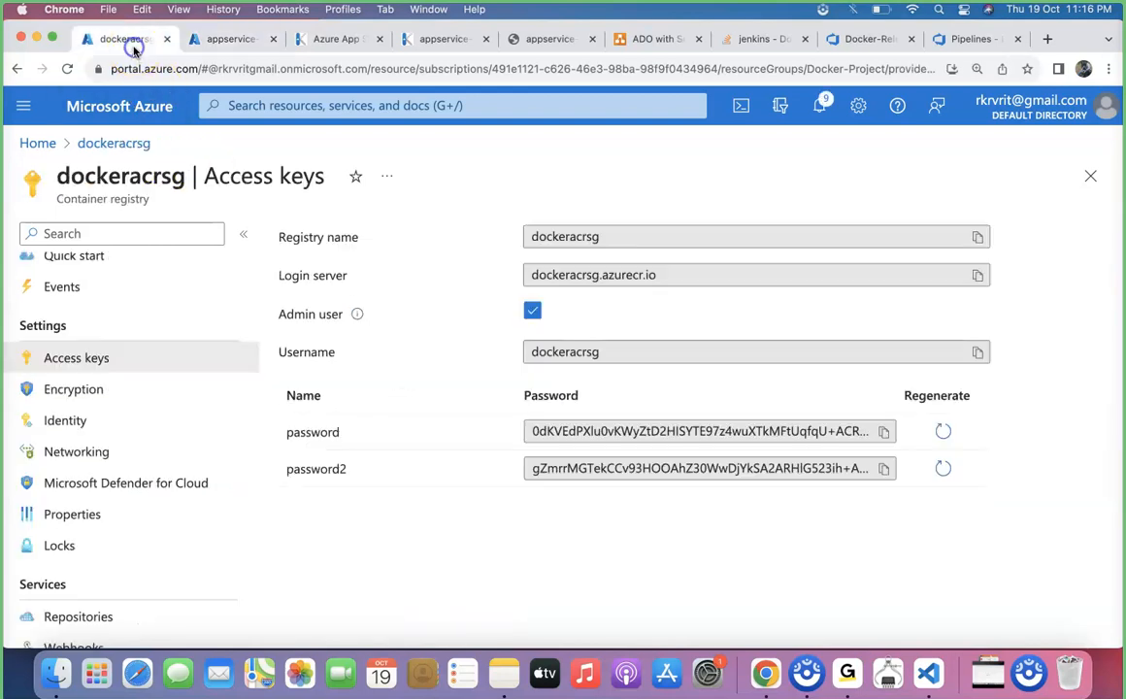
left_click(883, 431)
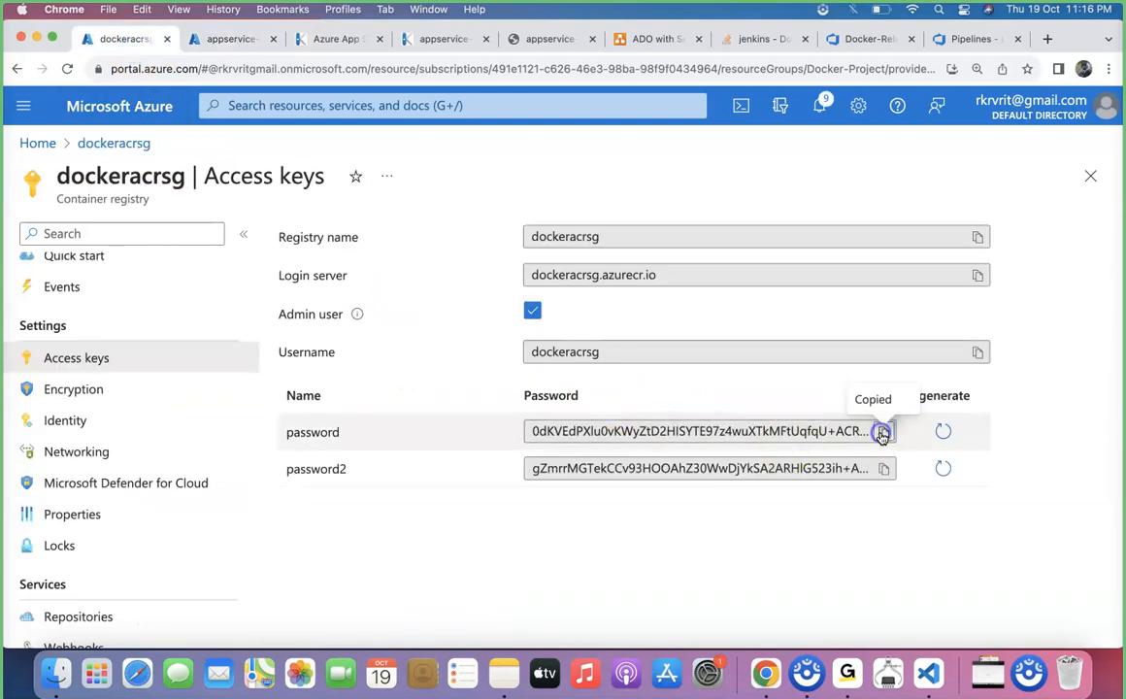
left_click(233, 43)
left_click(462, 398)
key("super+v")
left_click(362, 618)
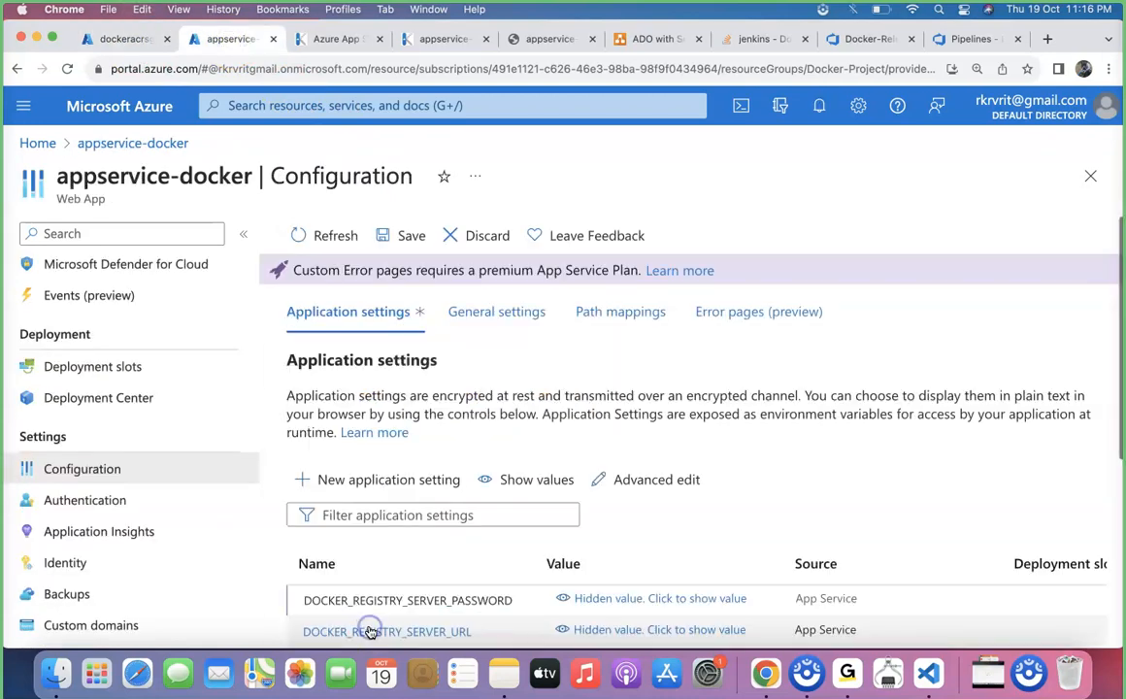
scroll(400, 516, "down", 2)
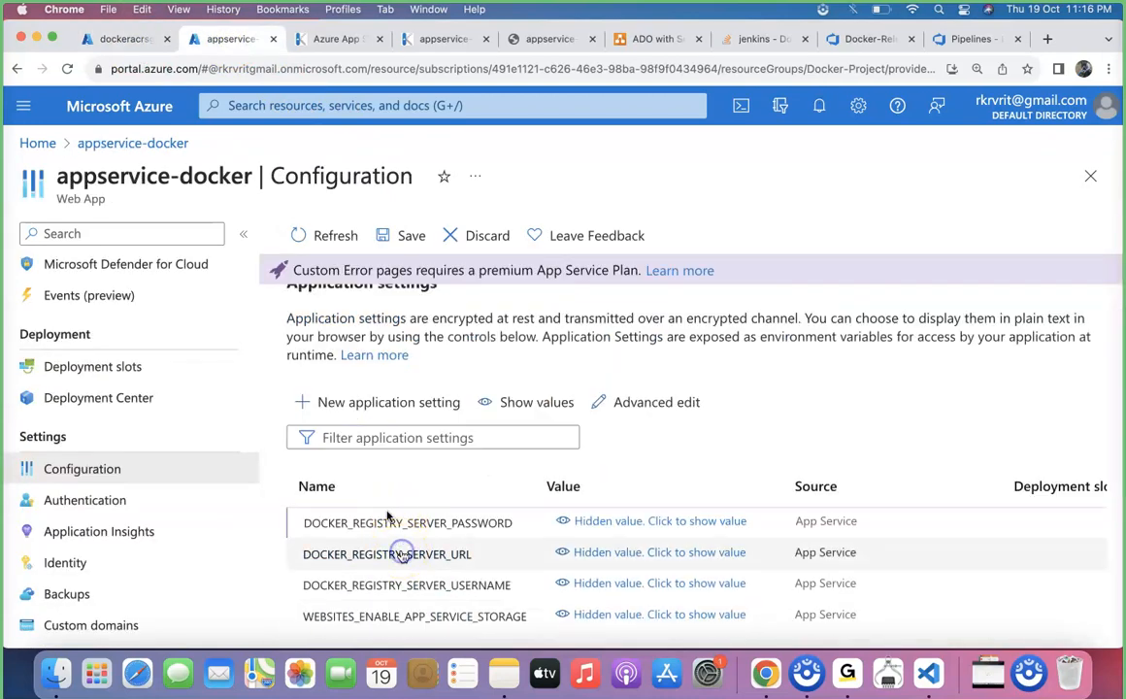
left_click(402, 551)
left_click(119, 40)
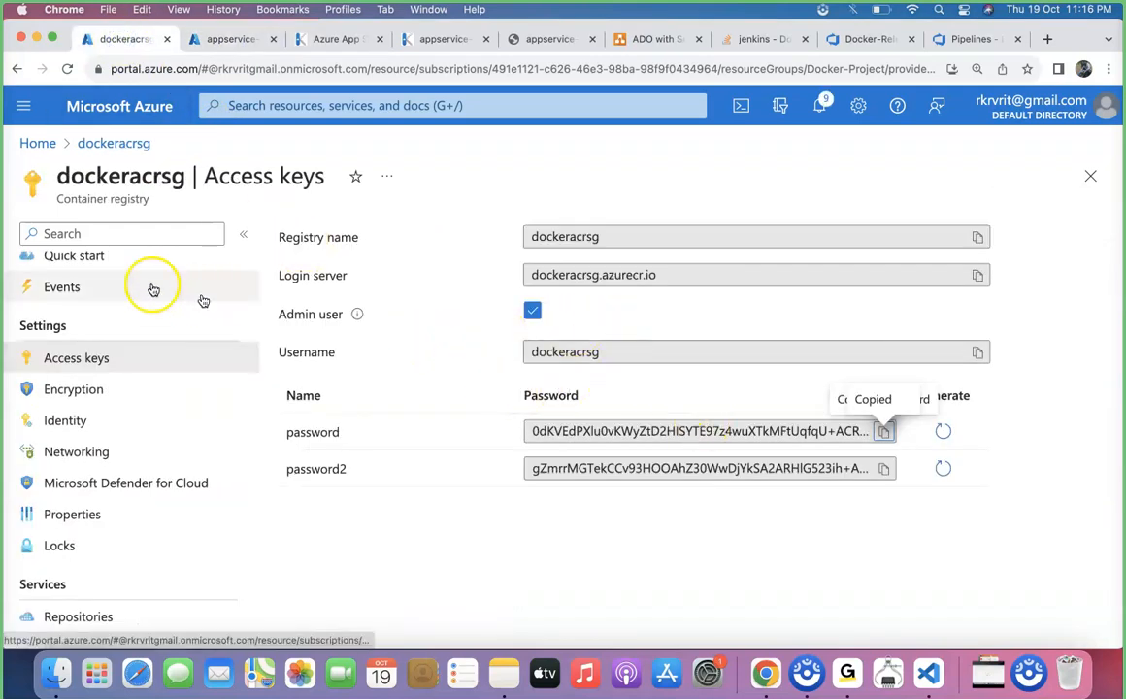
scroll(97, 284, "up", 3)
left_click(97, 282)
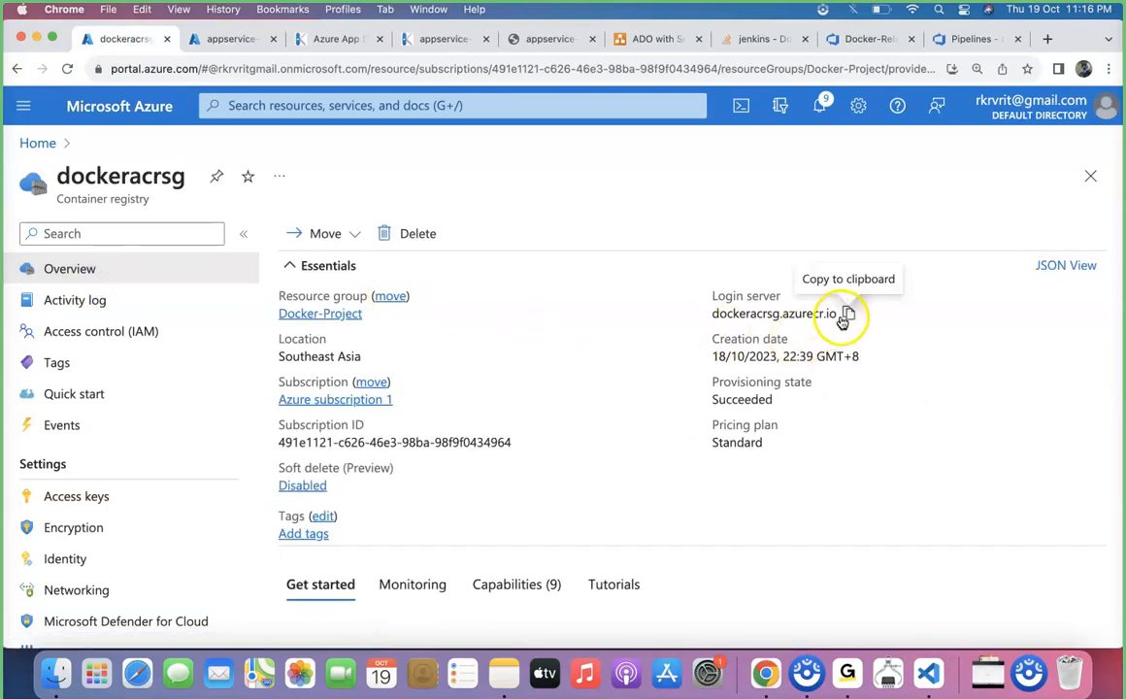
left_click(848, 315)
left_click(247, 39)
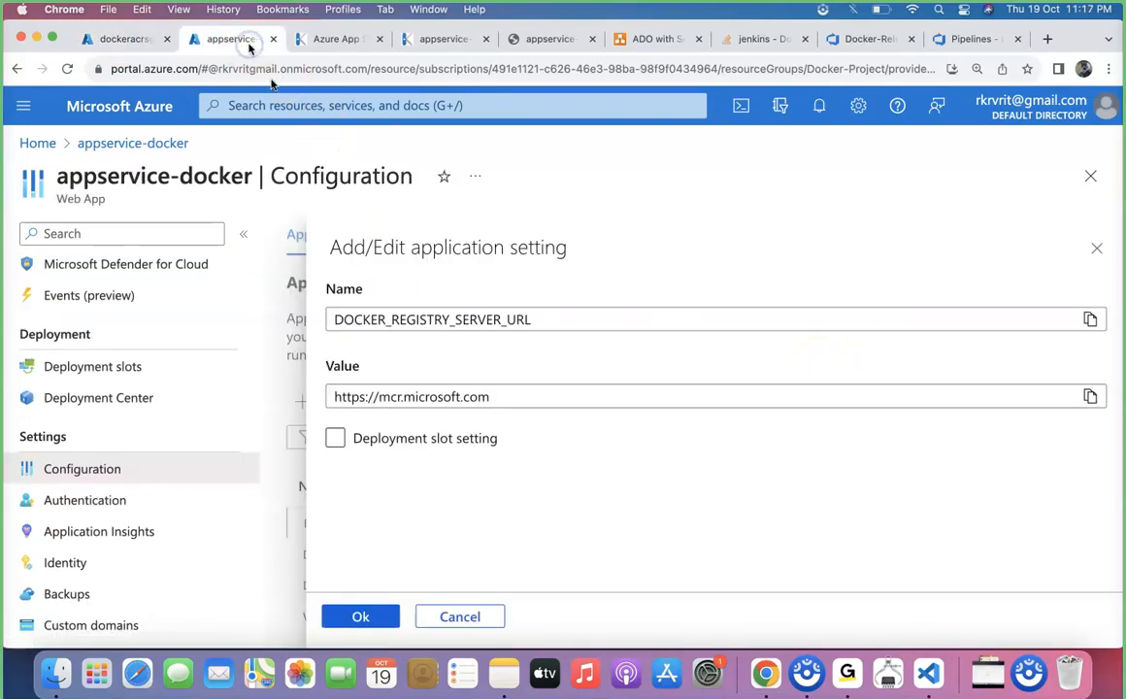
left_click_drag(495, 397, 380, 403)
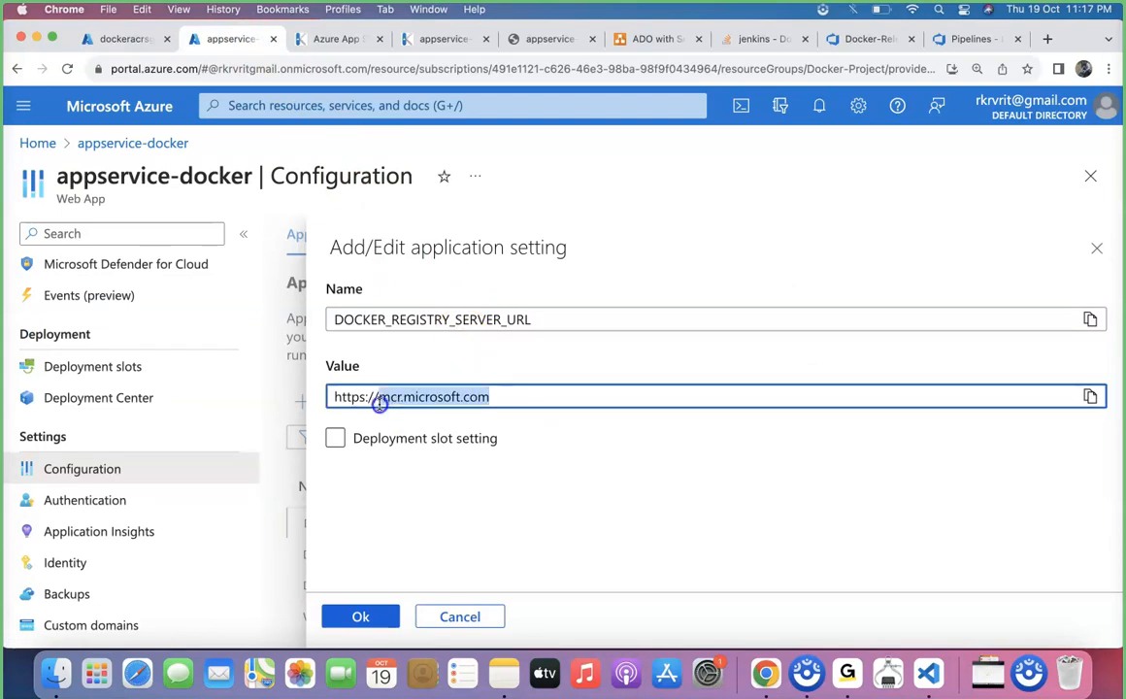
key("BackSpace")
key("ctrl+v")
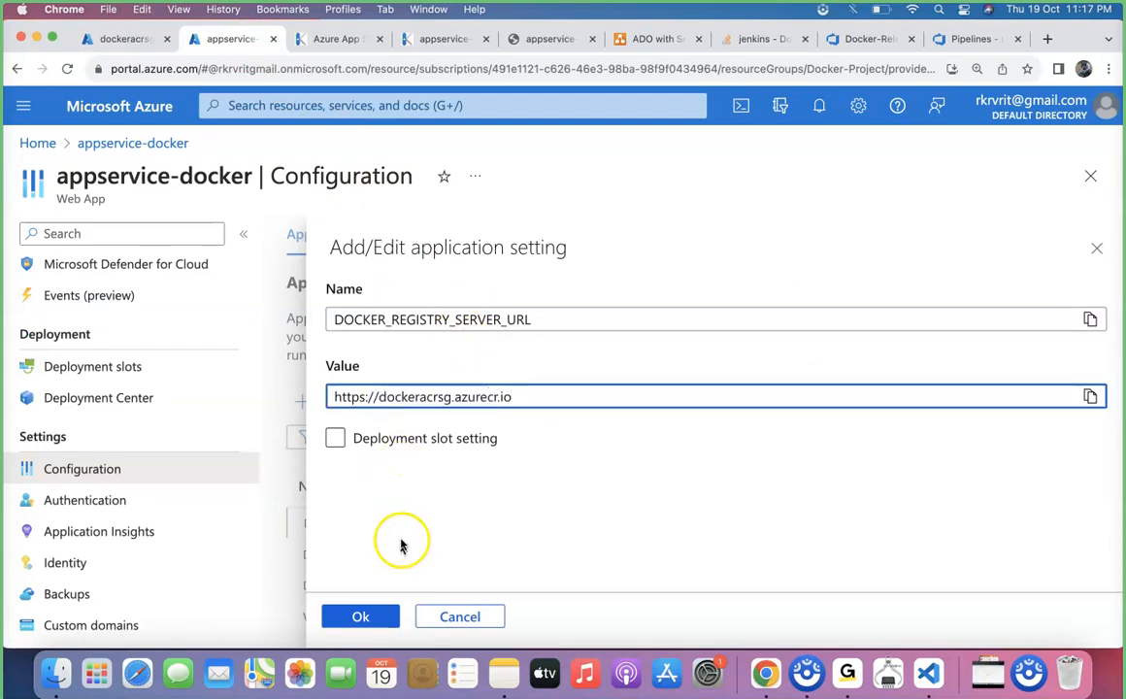
left_click(362, 612)
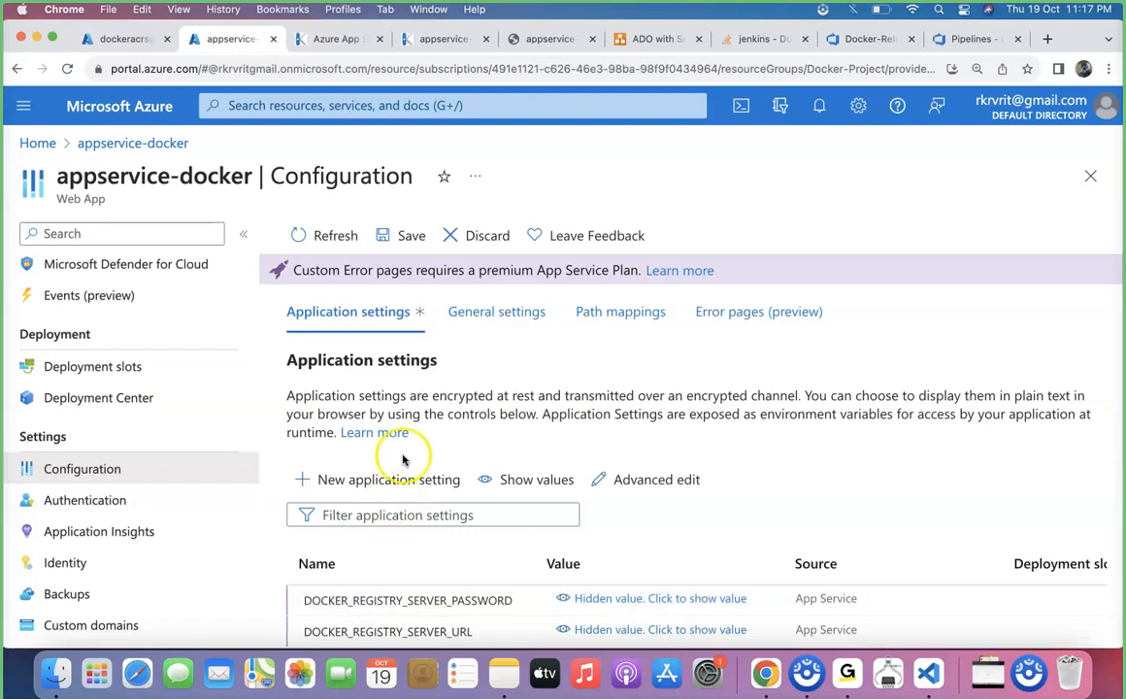
Set DOCKER_REGISTRY_SERVER_USERNAME to dockeracrsg, copied from the registry's access keys
scroll(404, 460, "down", 3)
left_click(401, 549)
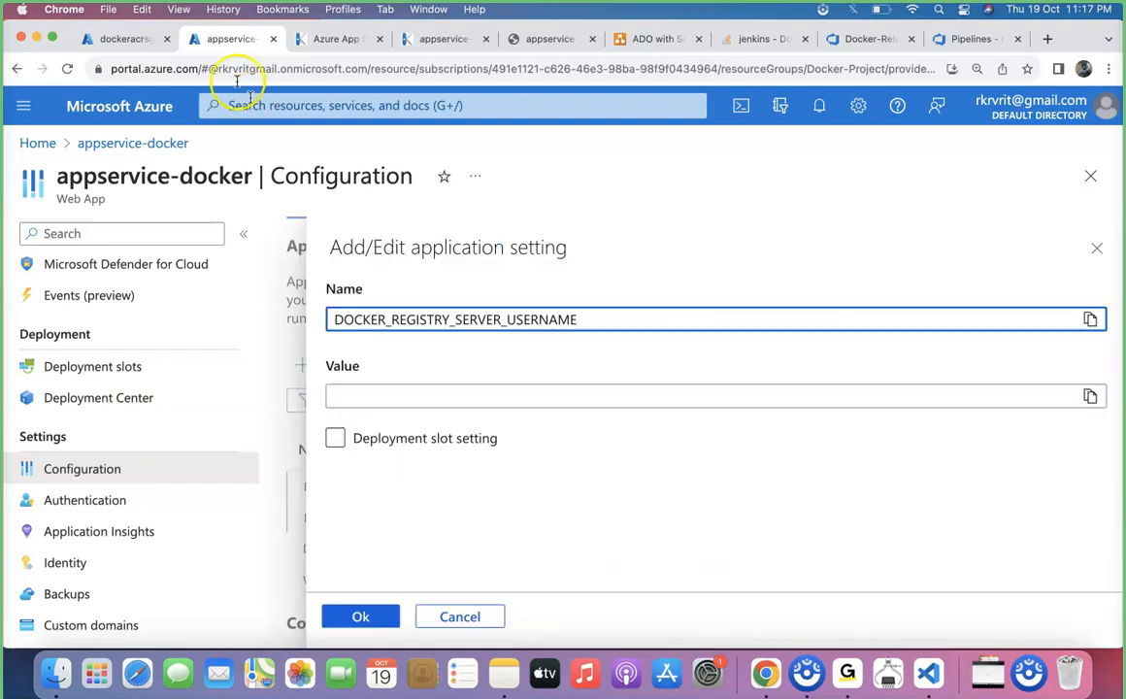
left_click(137, 48)
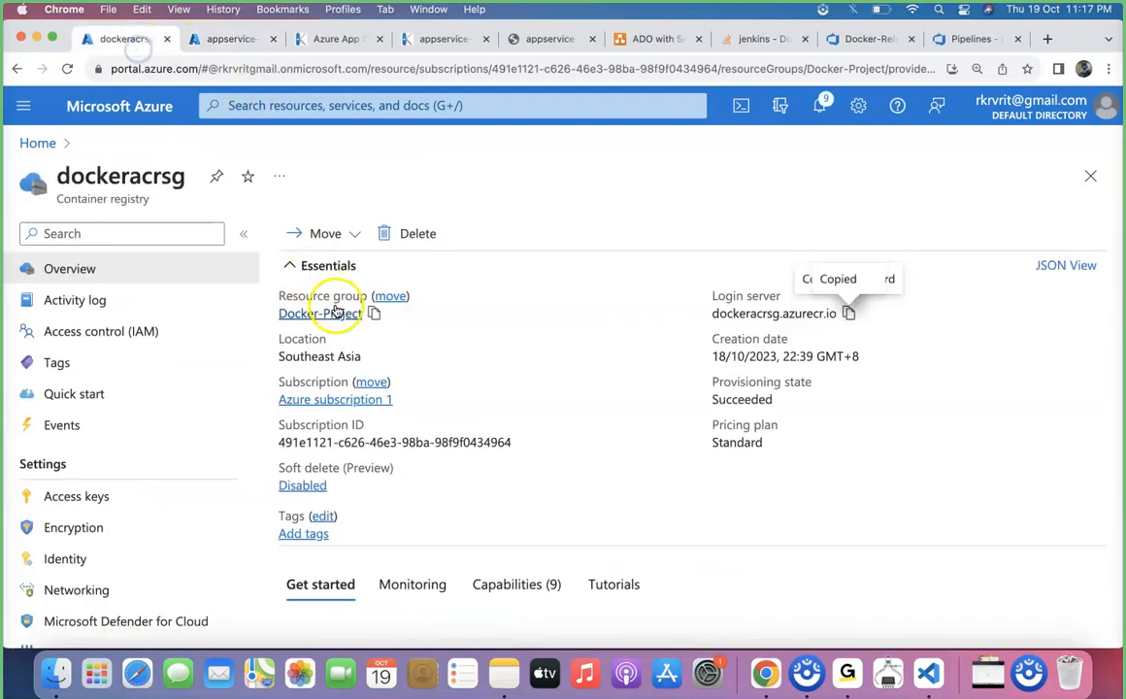
left_click(101, 495)
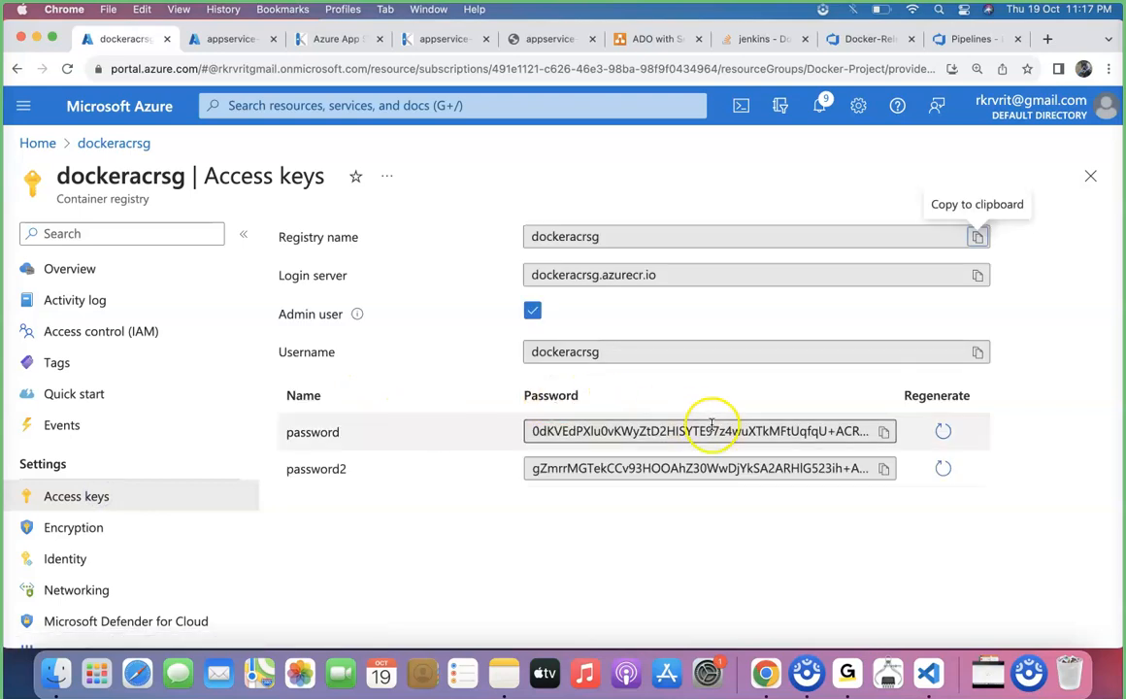
left_click(978, 351)
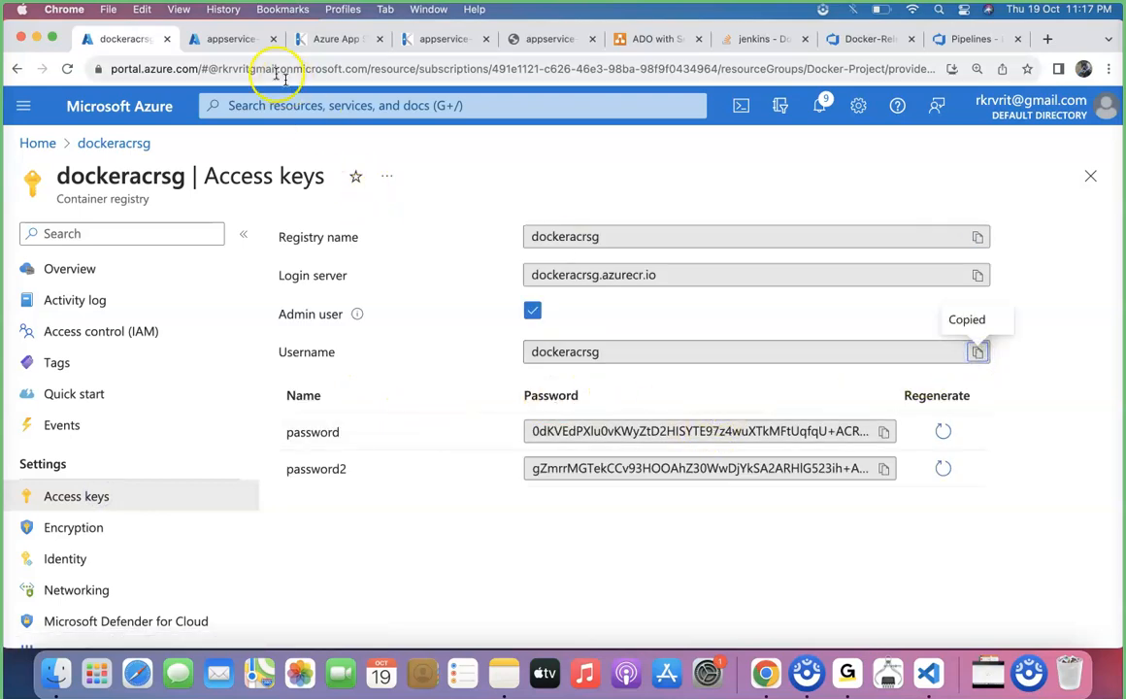
left_click(220, 40)
left_click(383, 399)
key("super+v")
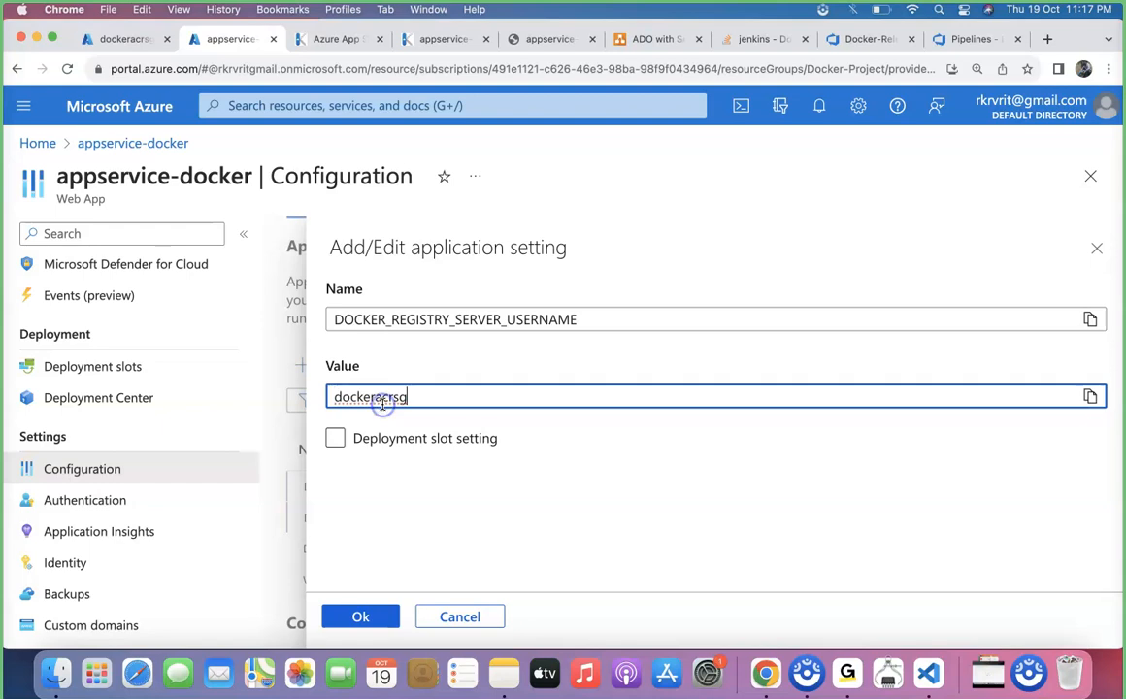
left_click(369, 614)
scroll(378, 432, "down", 3)
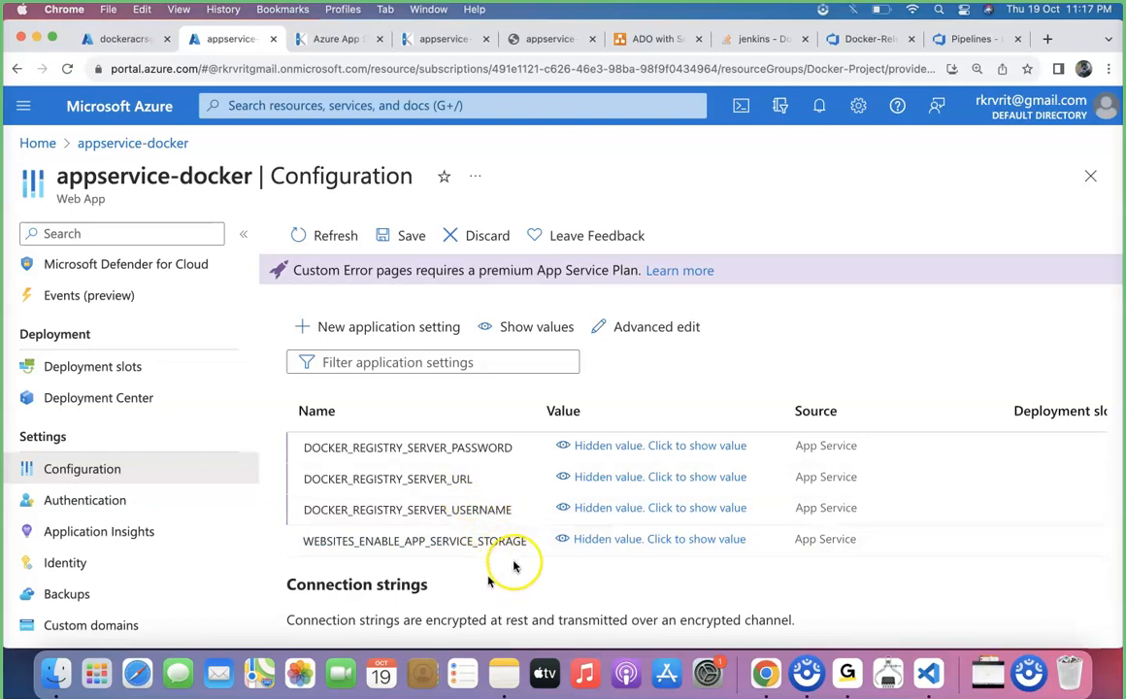
scroll(514, 565, "up", 4)
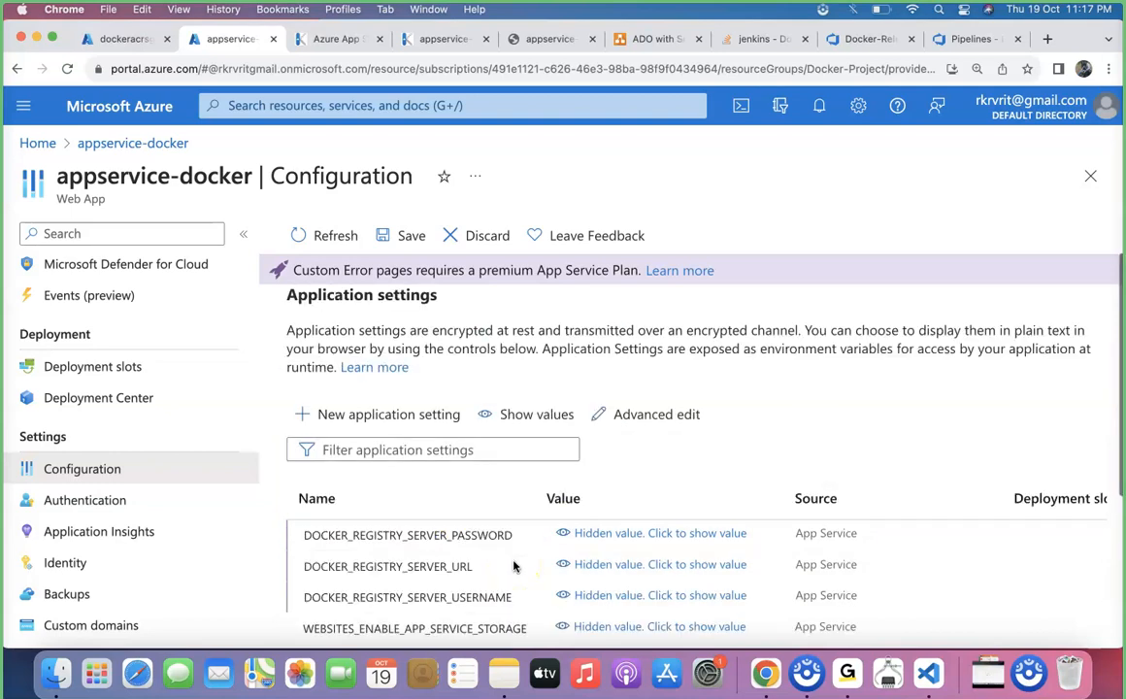
Save appservice-docker's updated application settings, accepting the application restart, and return to the web app's overview
left_click(394, 238)
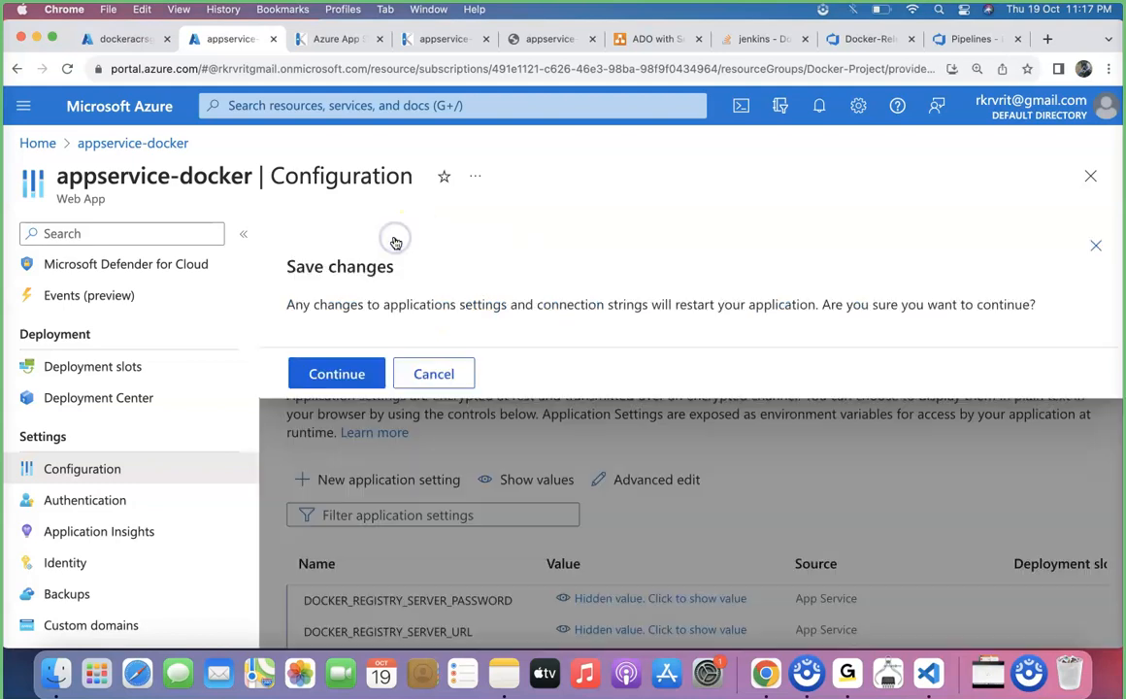
left_click(346, 373)
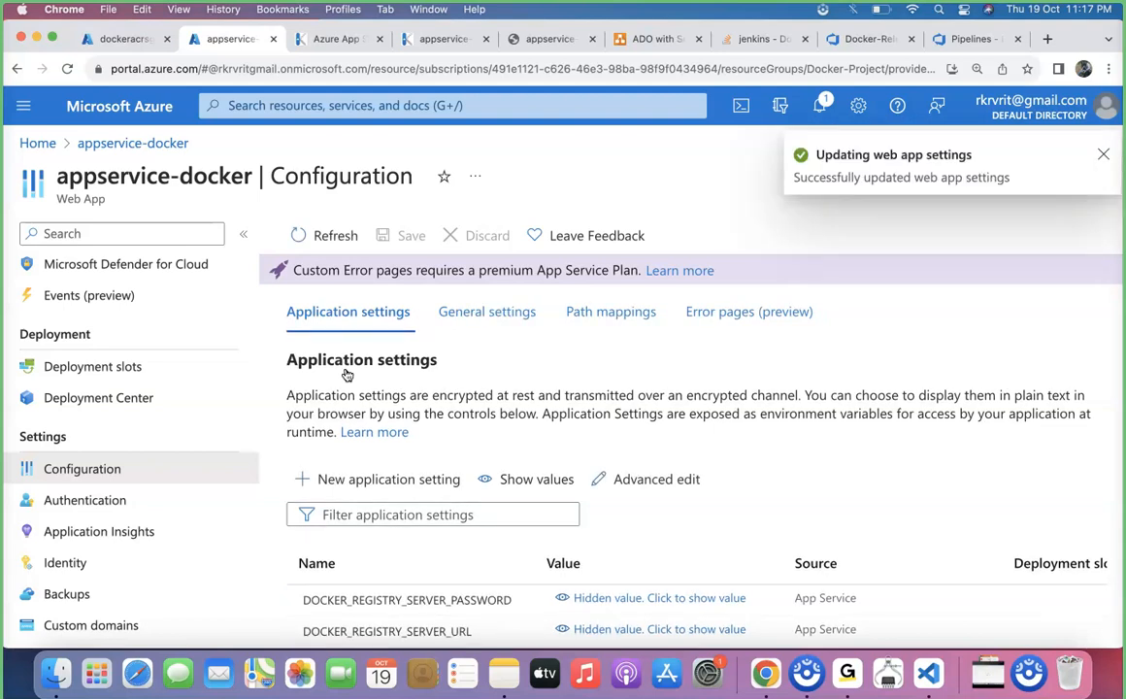
scroll(52, 334, "up", 3)
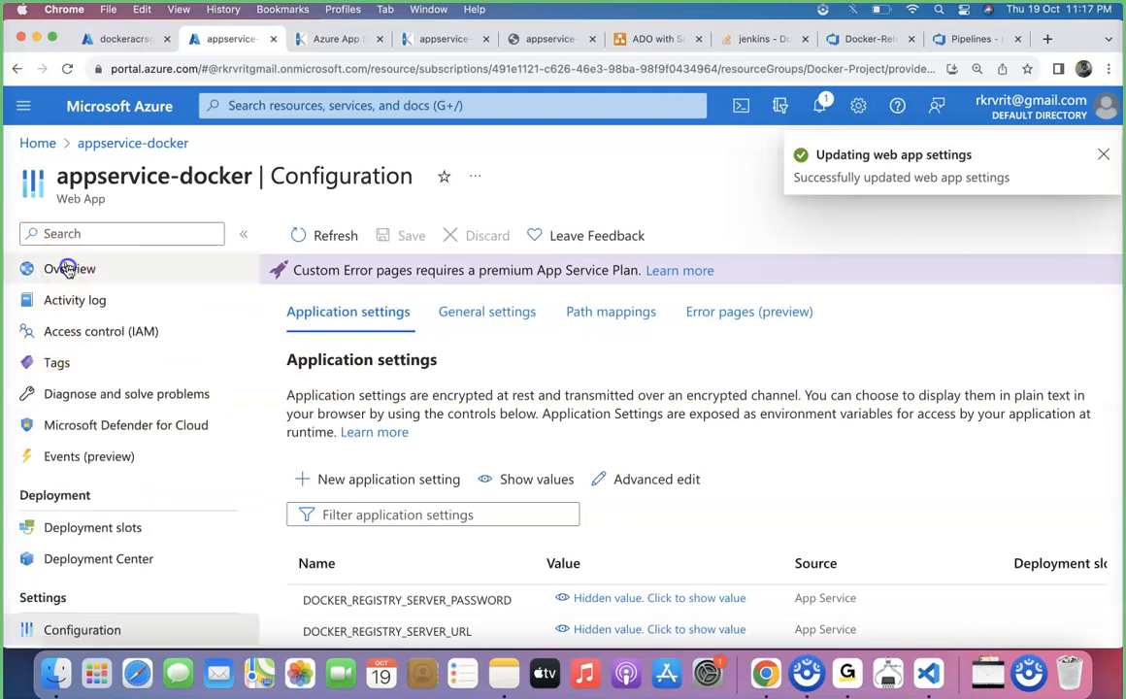
left_click(67, 268)
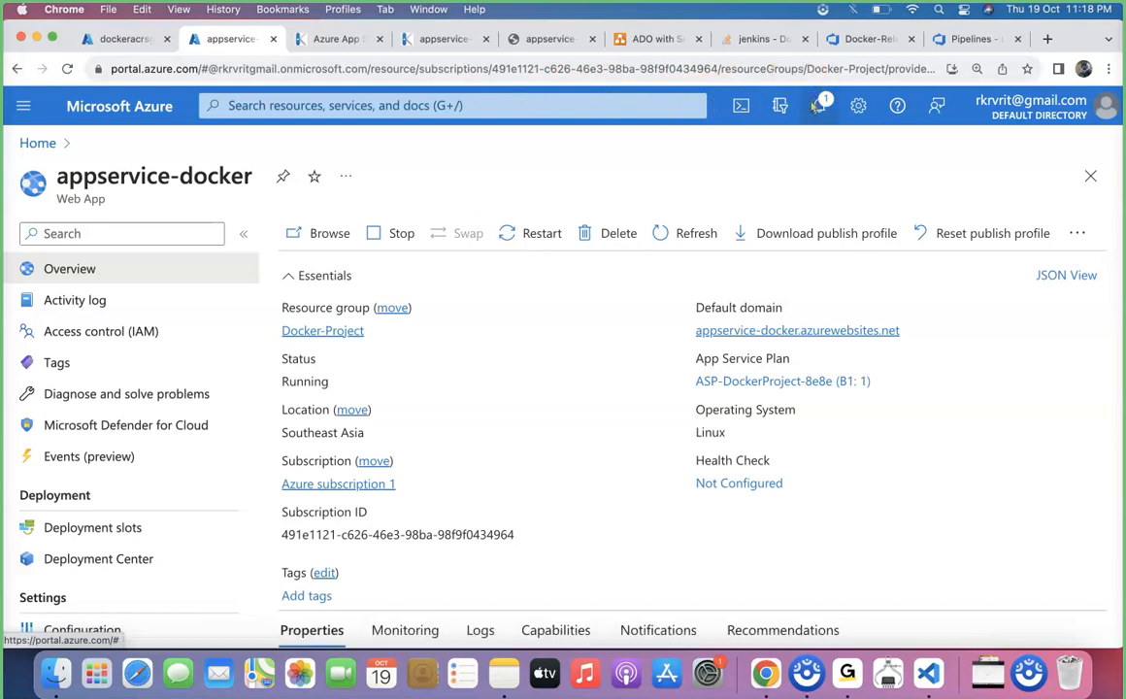
Switch to Azure DevOps, redeploy Stage 1 of Release-1 in Docker-Release-Pipeline, and follow the agent job's container deployment
left_click(856, 39)
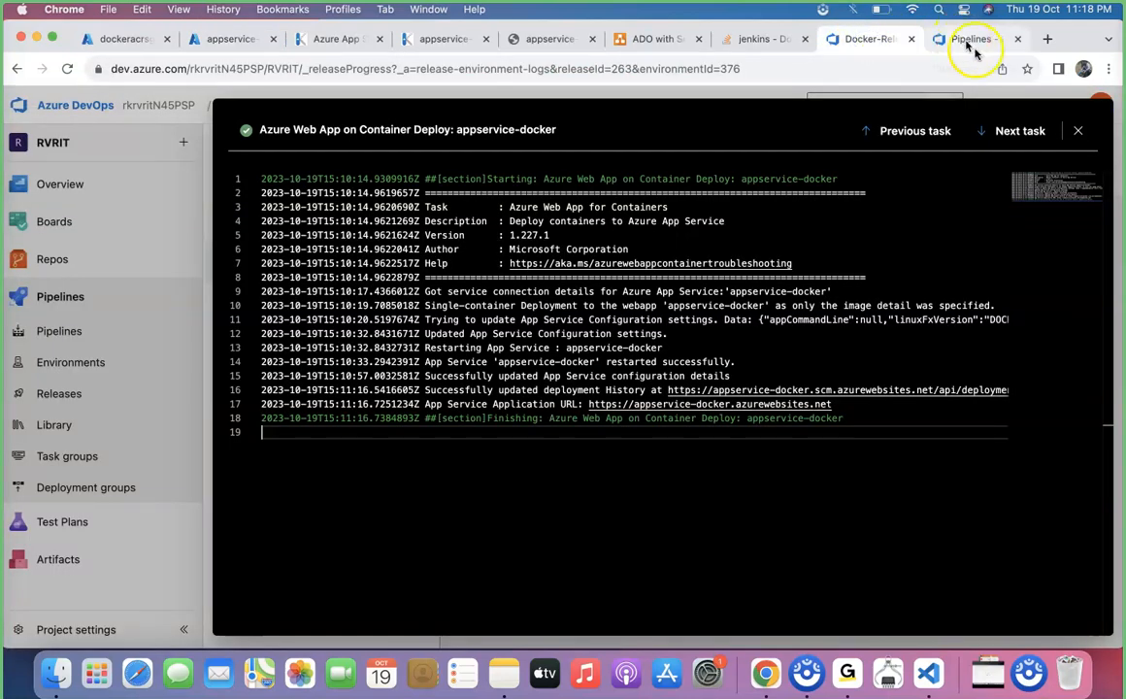
left_click(1078, 131)
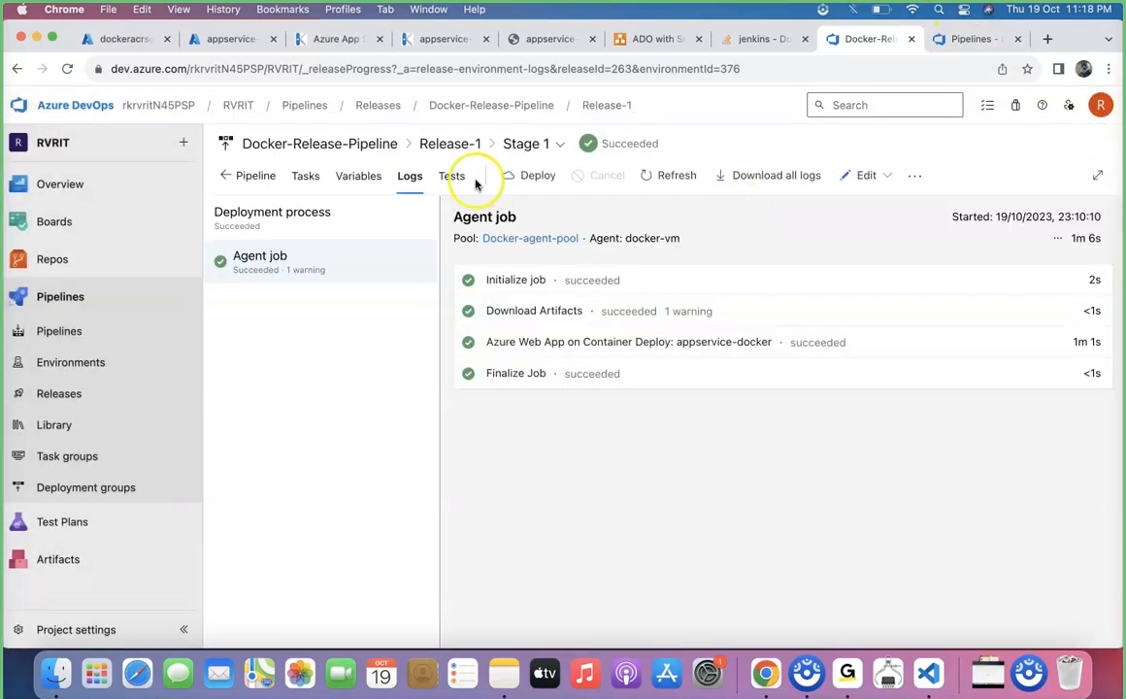
left_click(535, 175)
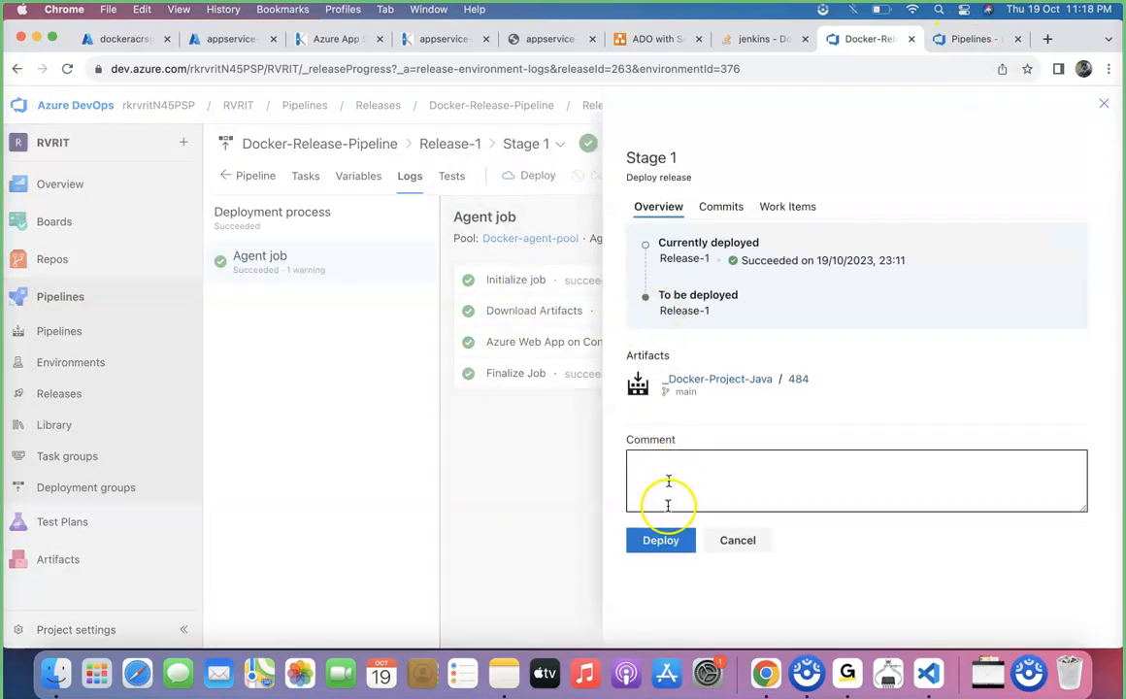
left_click(665, 540)
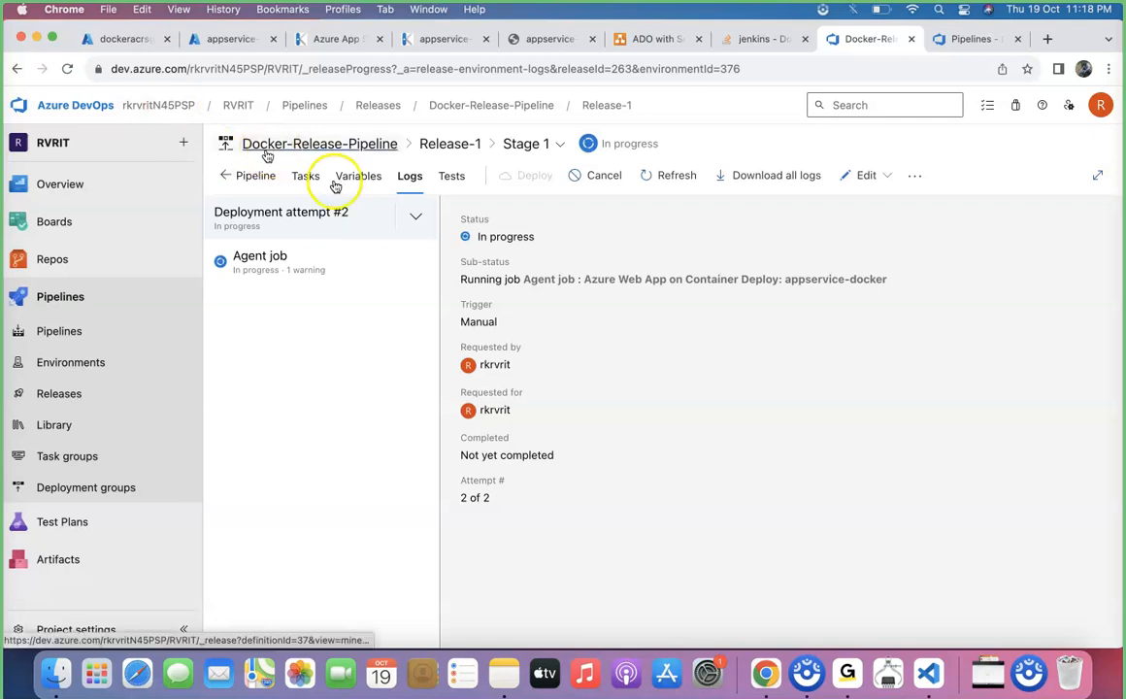
left_click(281, 256)
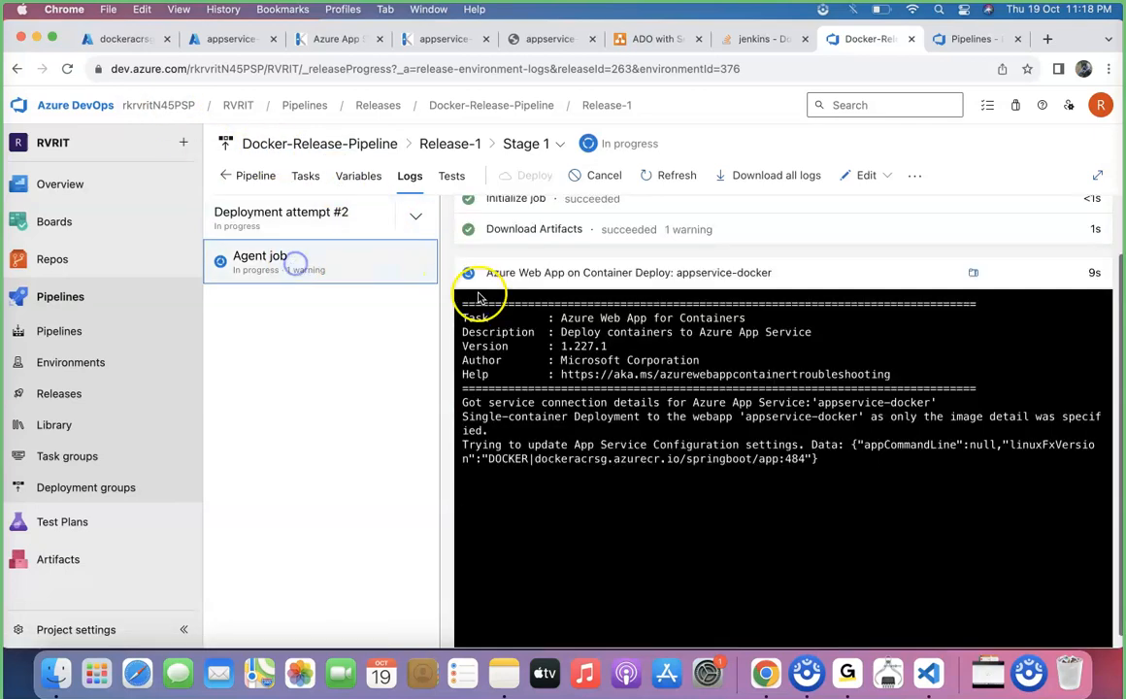
left_click(706, 464)
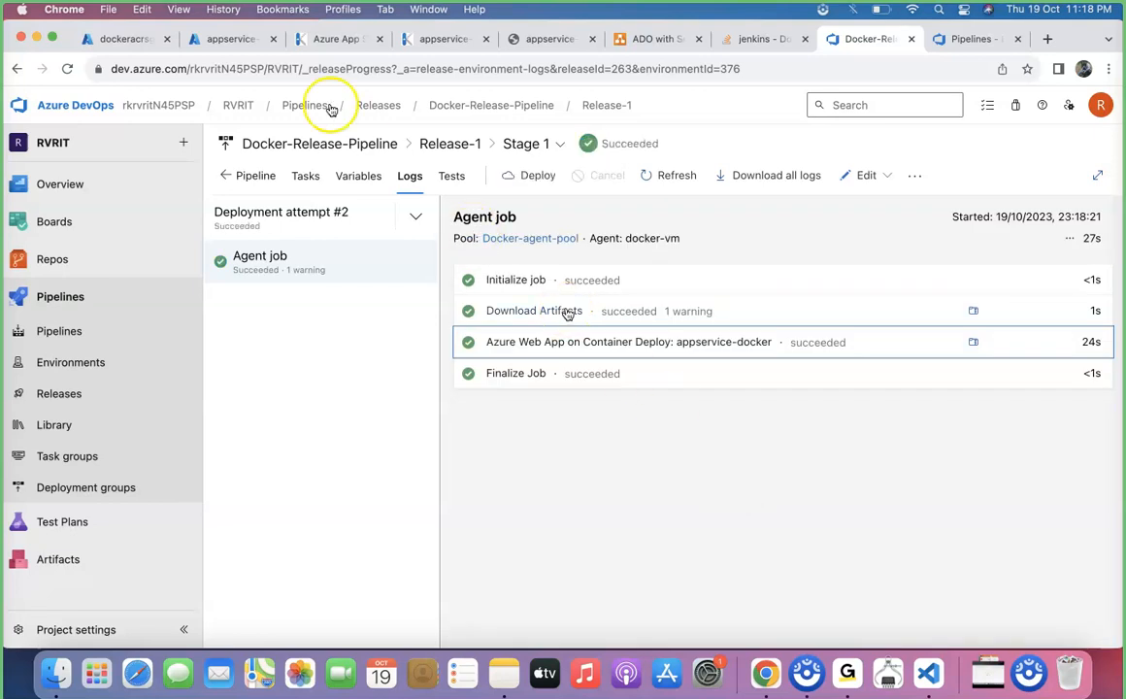
Open appservice-docker's default domain from its Azure portal overview and reload the site to check the application
left_click(229, 41)
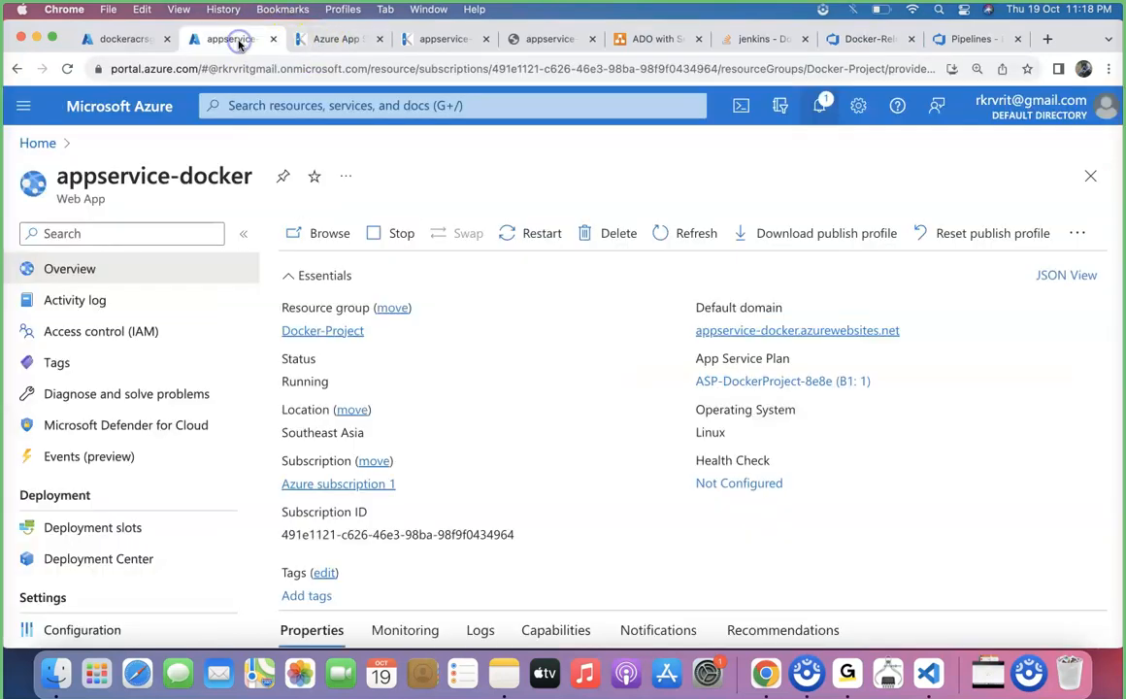
left_click(736, 334)
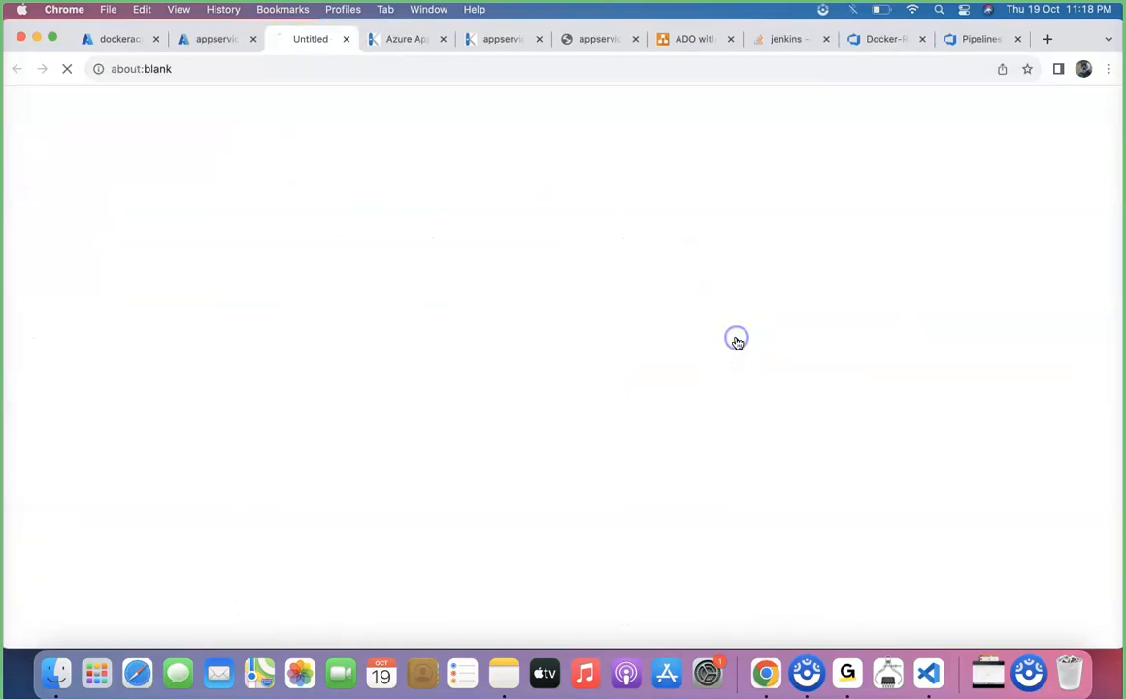
left_click(327, 64)
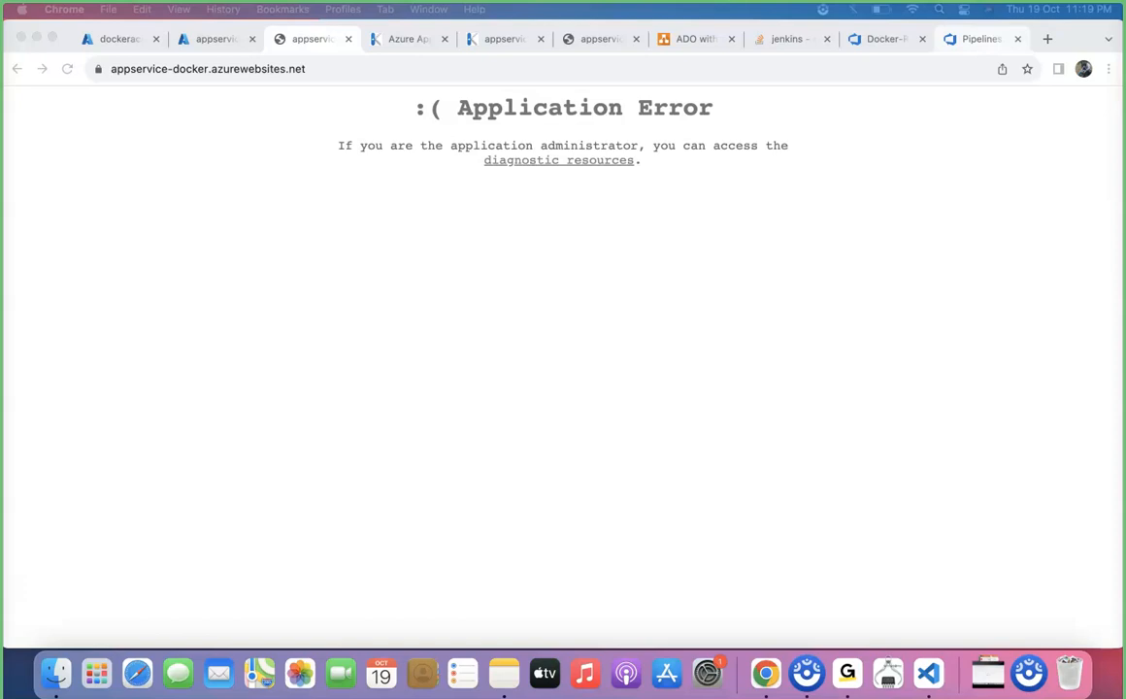
left_click(334, 211)
left_click(65, 69)
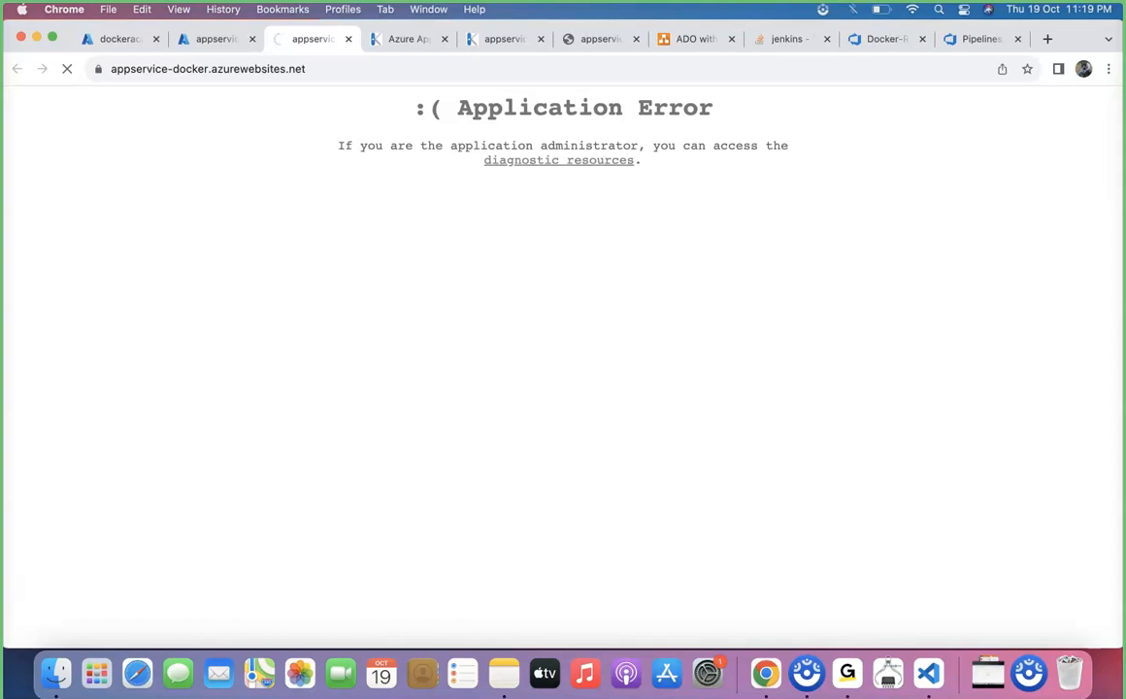
Open 2023_10_19_lw0sdlwk0000H4_docker.log from the Kudu LogFiles folder and examine the image pull and container startup entries
left_click(536, 381)
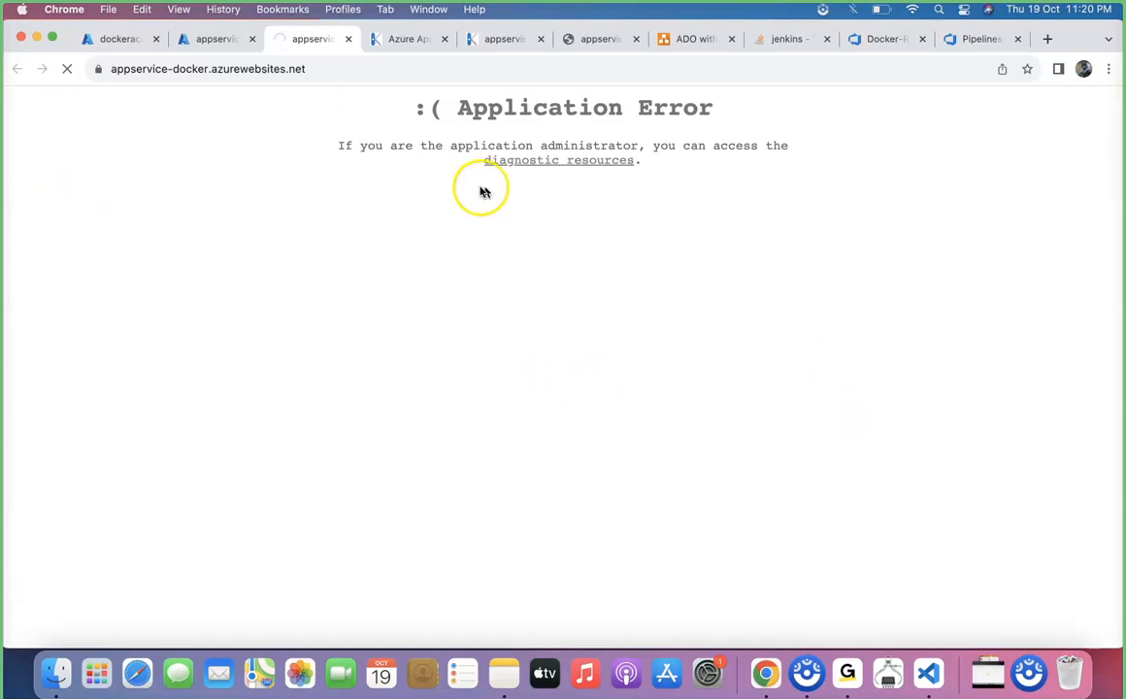
left_click(398, 39)
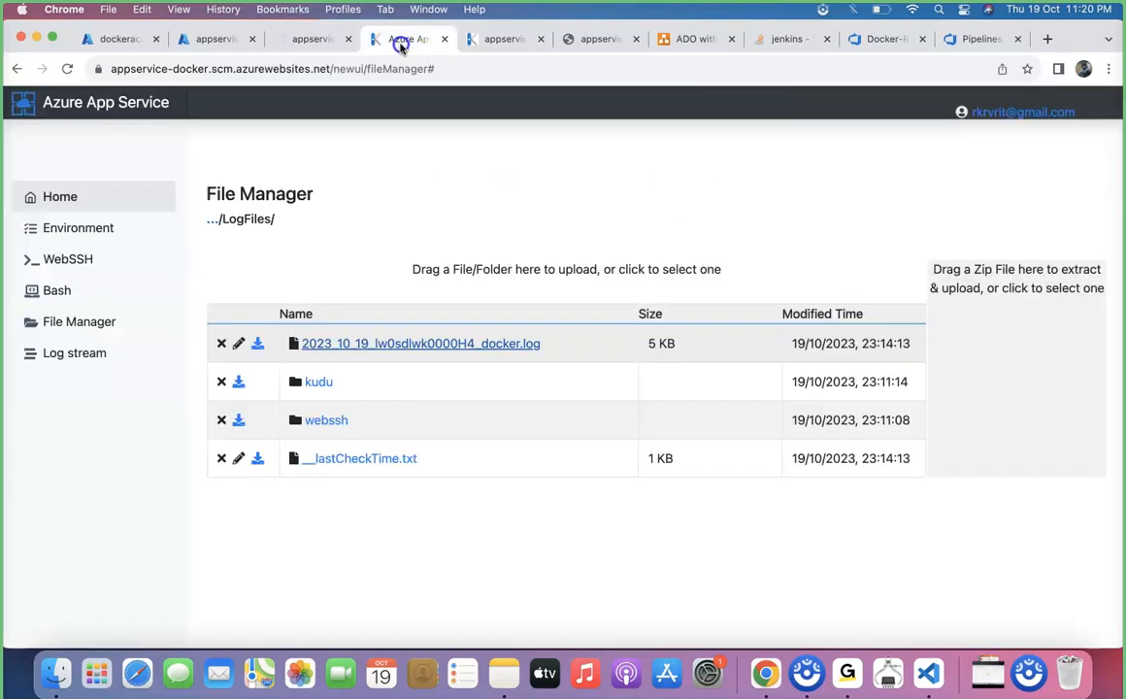
left_click(406, 345)
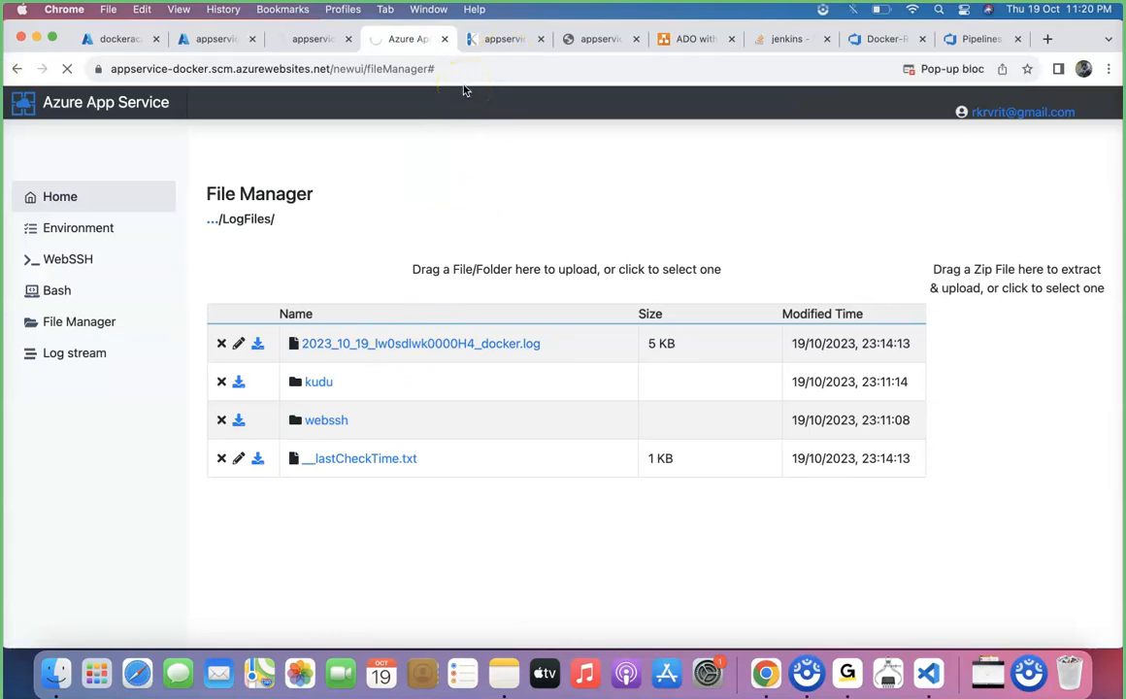
scroll(485, 359, "down", 15)
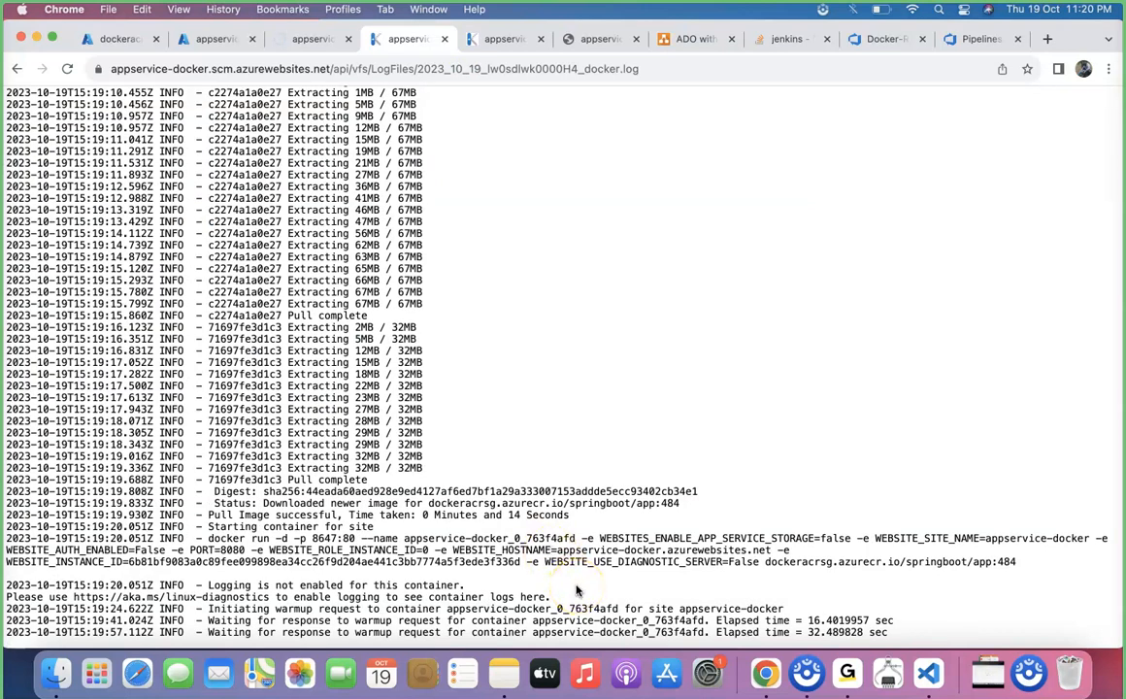
scroll(575, 590, "up", 15)
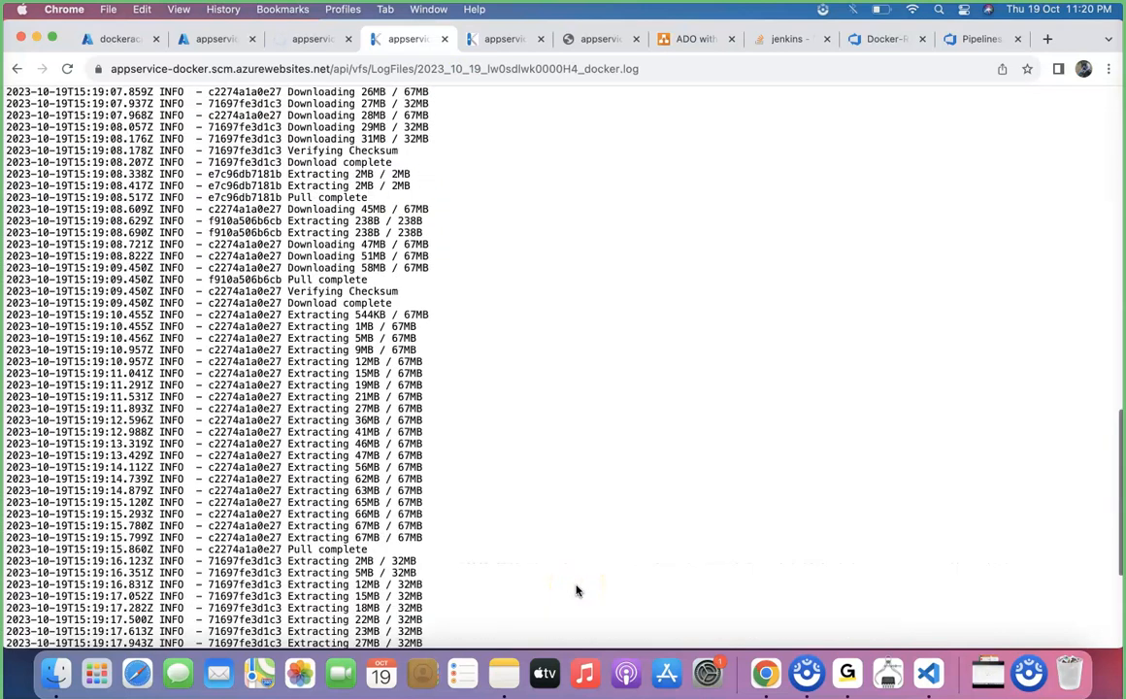
scroll(576, 590, "down", 15)
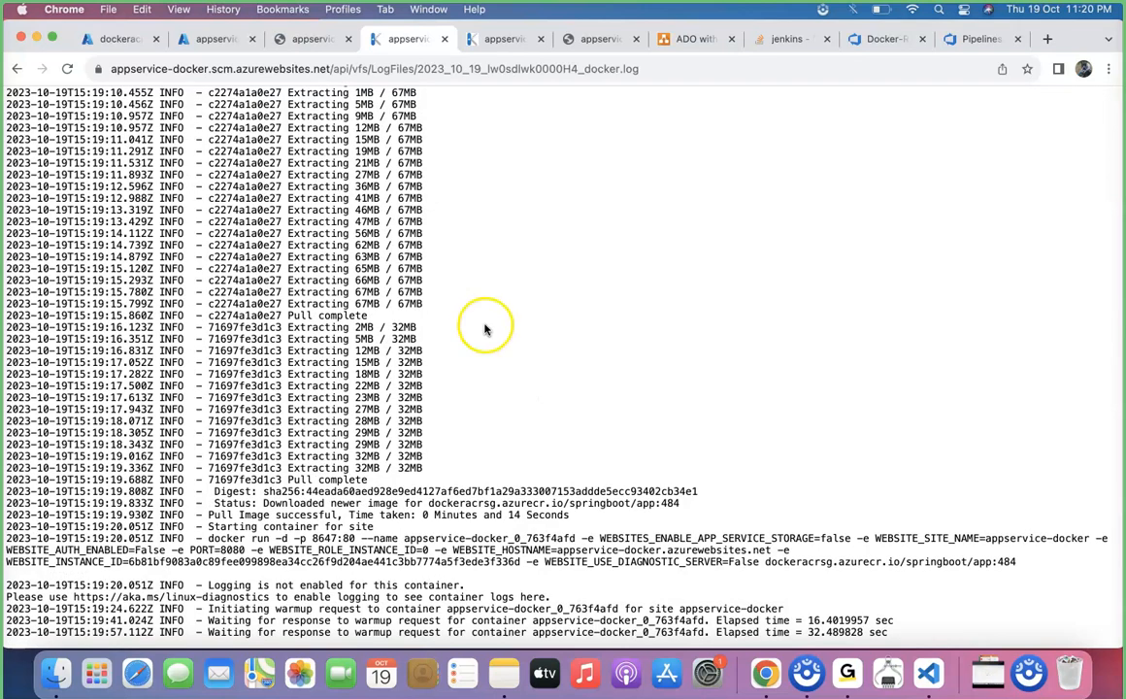
Return to appservice-docker in the Azure portal and open its Log stream
left_click(208, 39)
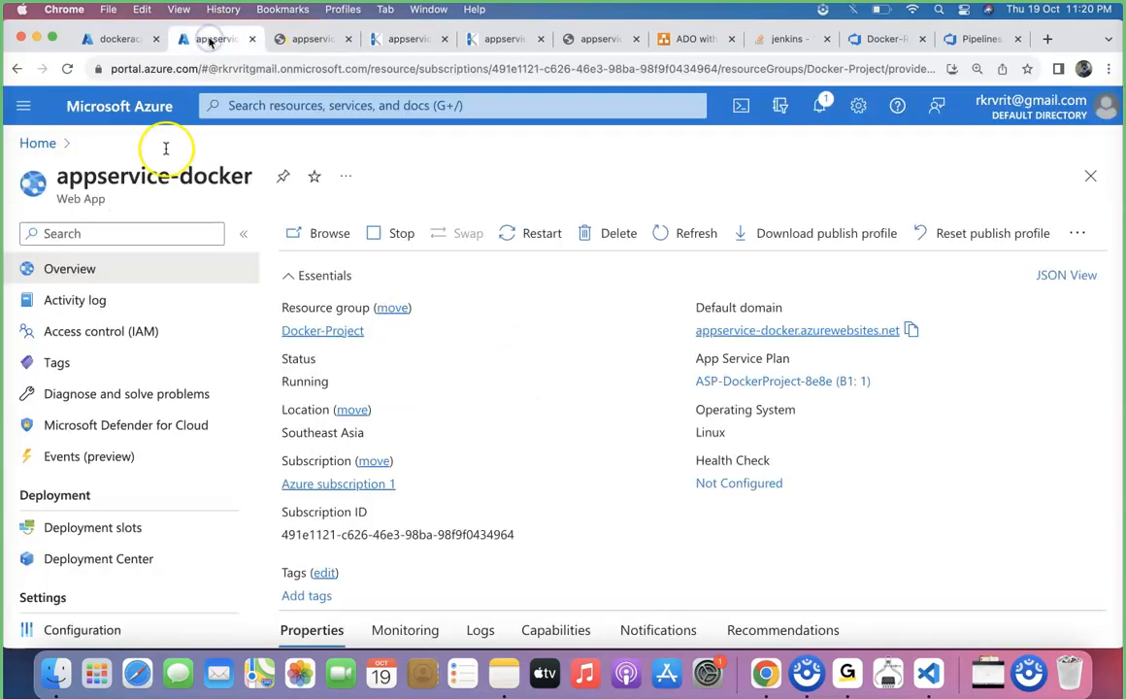
scroll(115, 464, "down", 5)
scroll(115, 468, "down", 10)
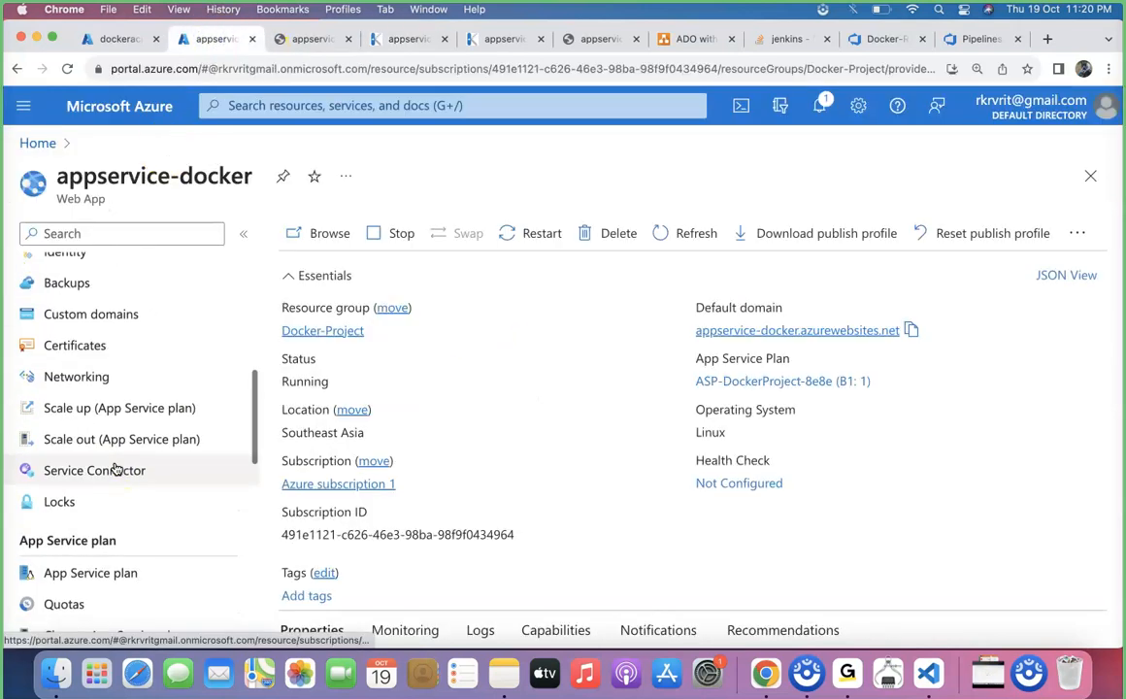
scroll(115, 468, "down", 8)
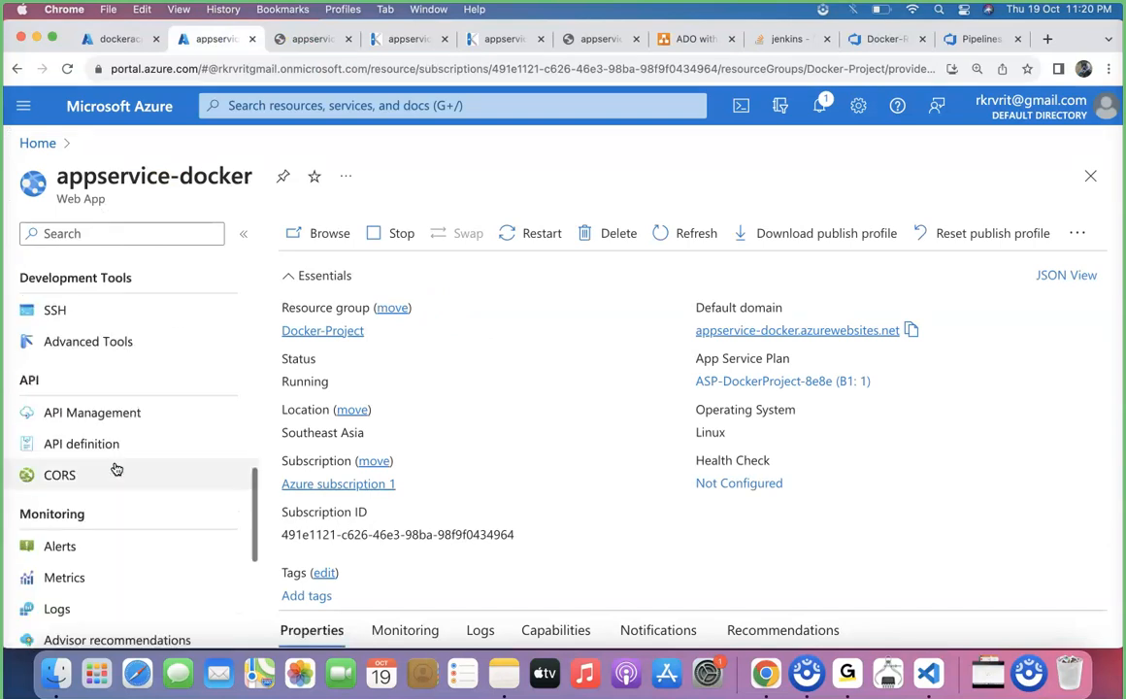
left_click(101, 492)
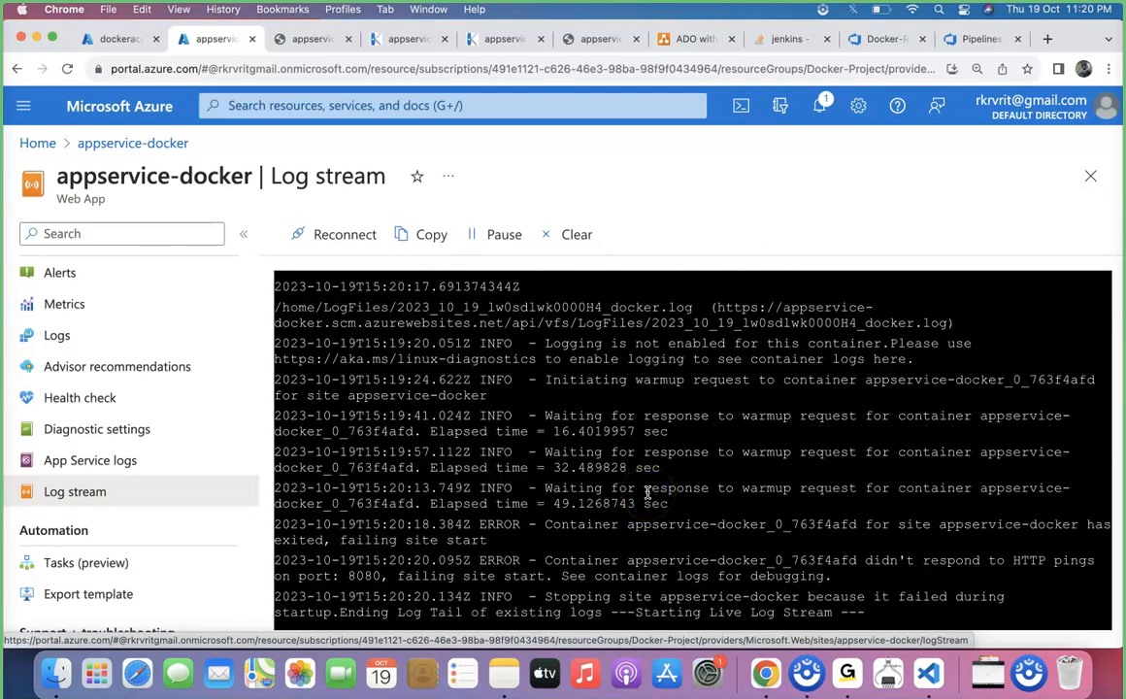
Examine the log stream's Java stack trace, MySQL connector entries and container warmup messages for the cause of the application error
scroll(647, 493, "up", 5)
scroll(647, 493, "up", 10)
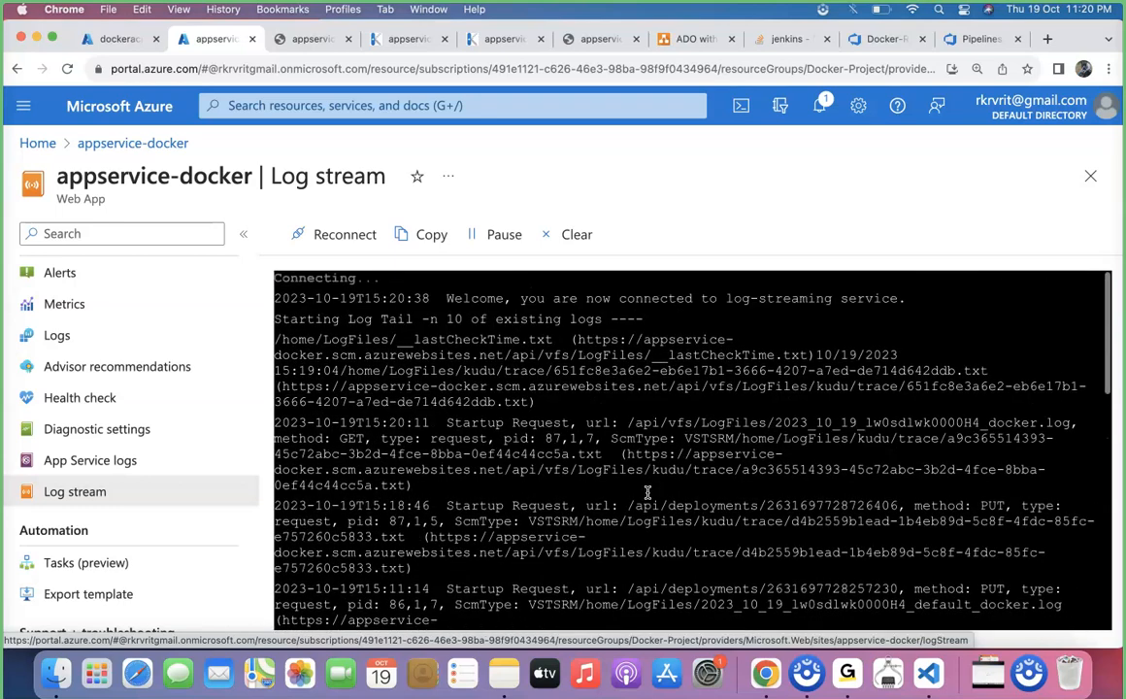
scroll(647, 493, "down", 4)
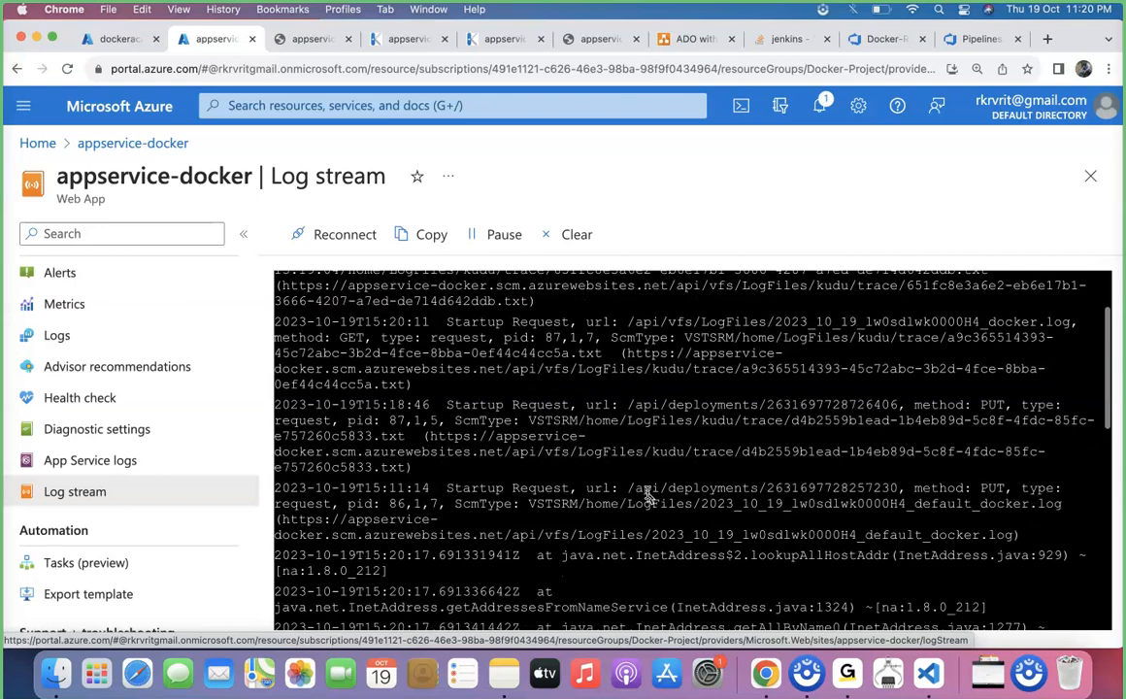
scroll(647, 494, "down", 6)
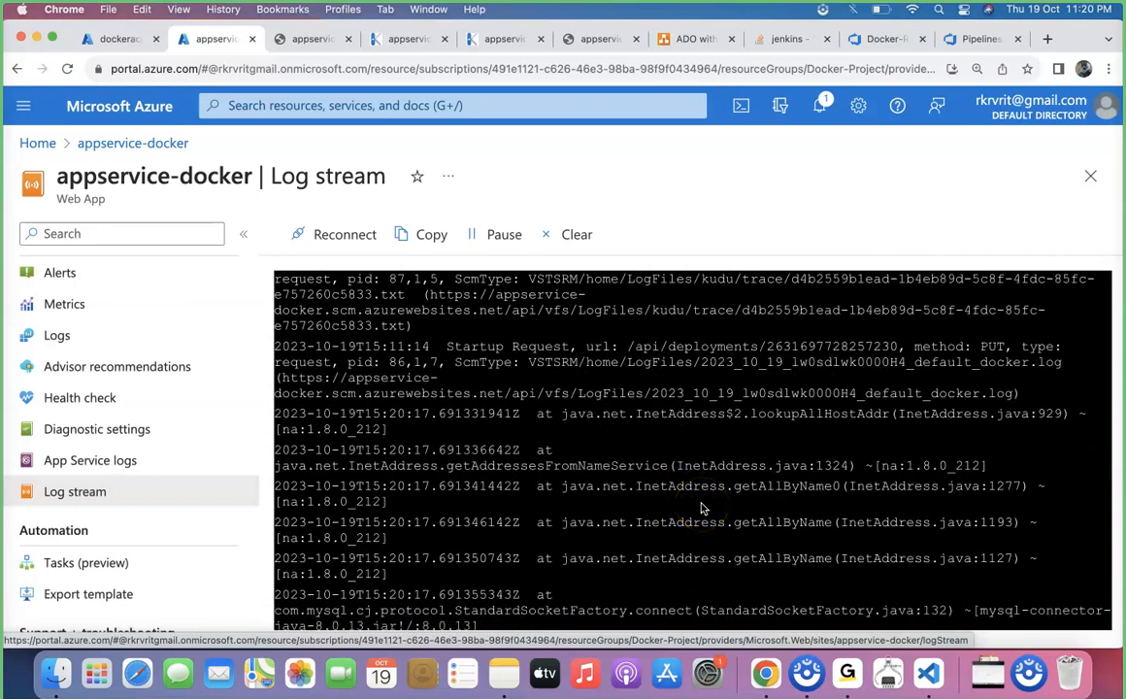
scroll(703, 508, "down", 7)
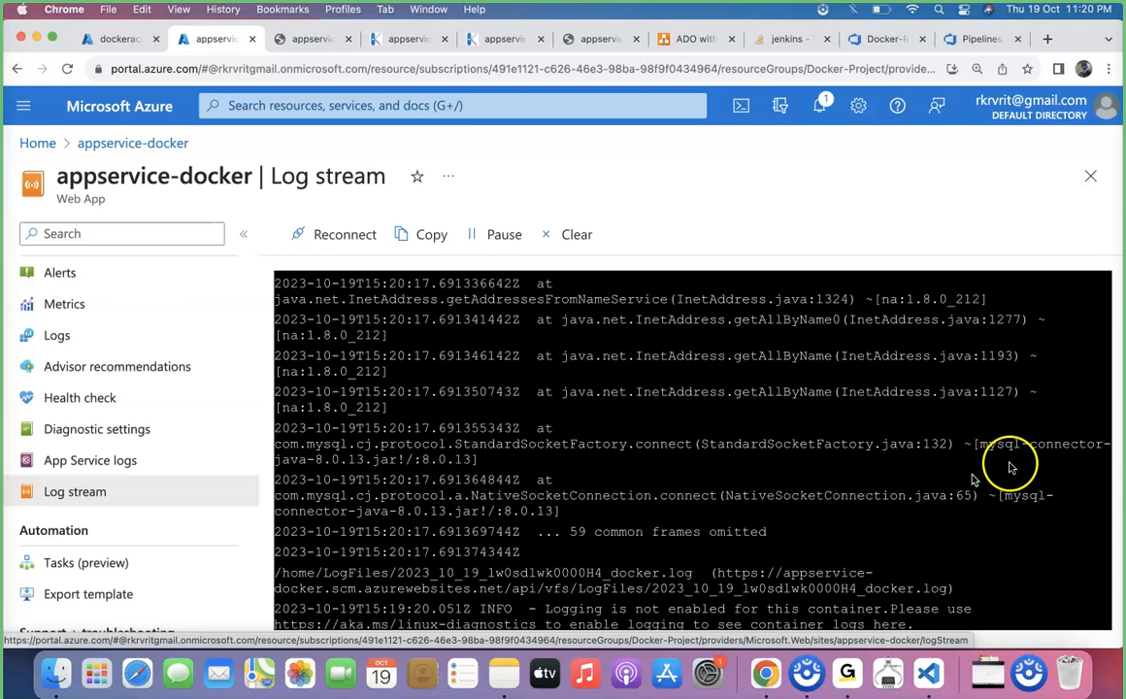
scroll(837, 510, "down", 3)
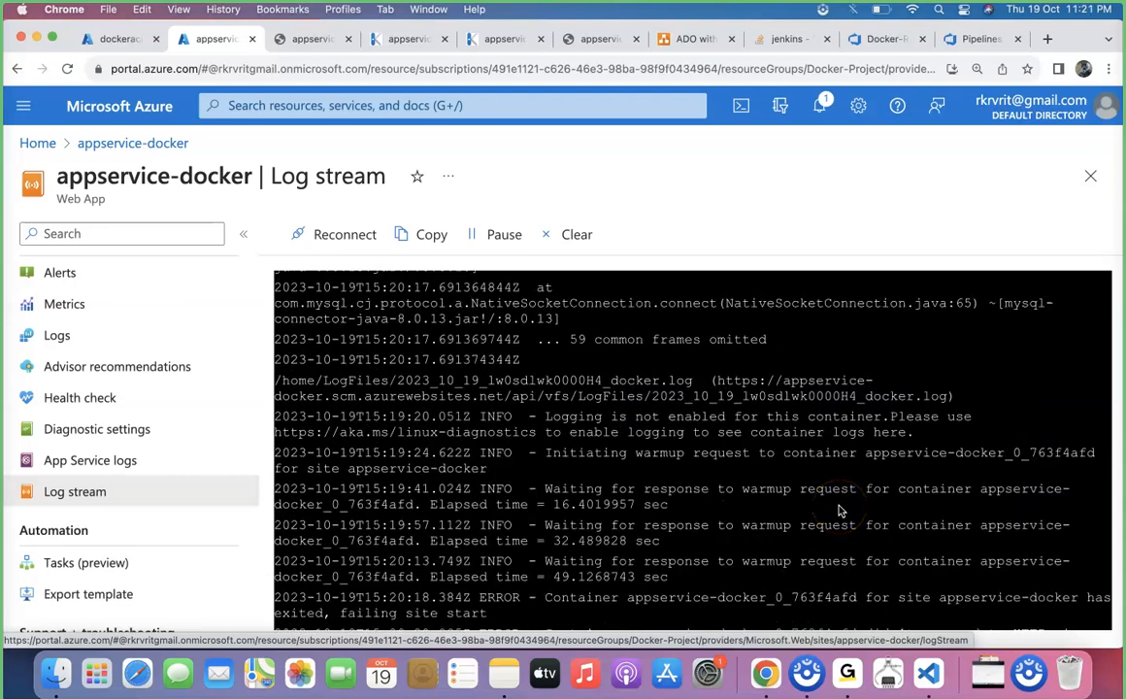
scroll(839, 509, "down", 1)
scroll(840, 510, "up", 3)
scroll(839, 509, "up", 5)
scroll(837, 504, "down", 2)
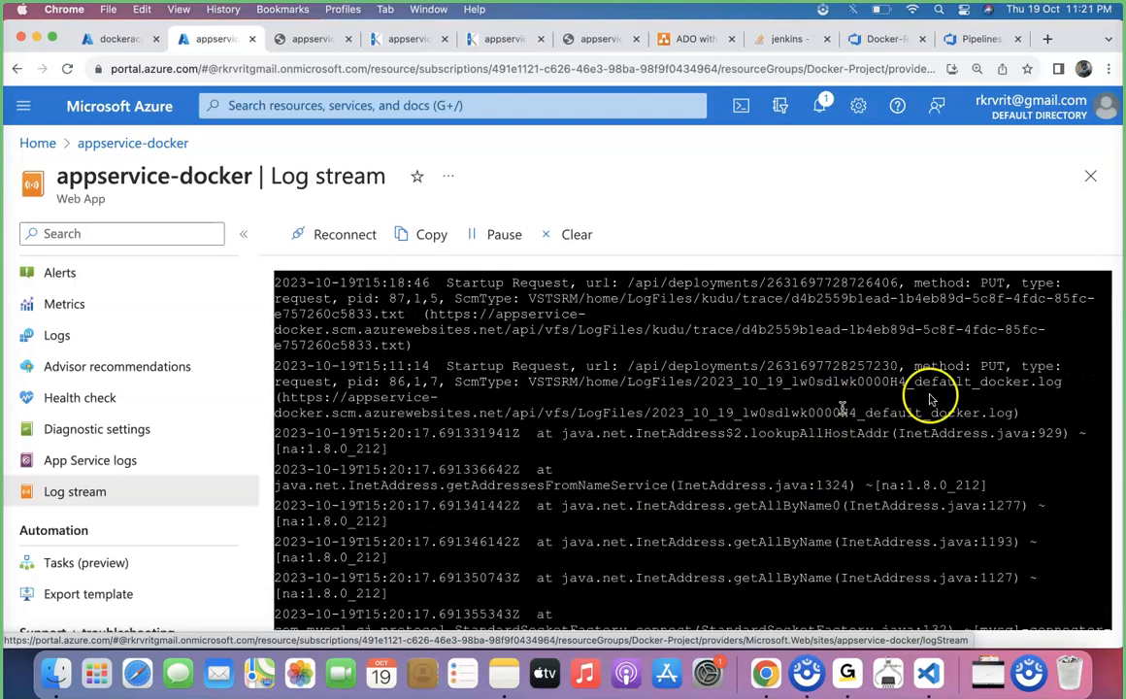
scroll(888, 403, "down", 1)
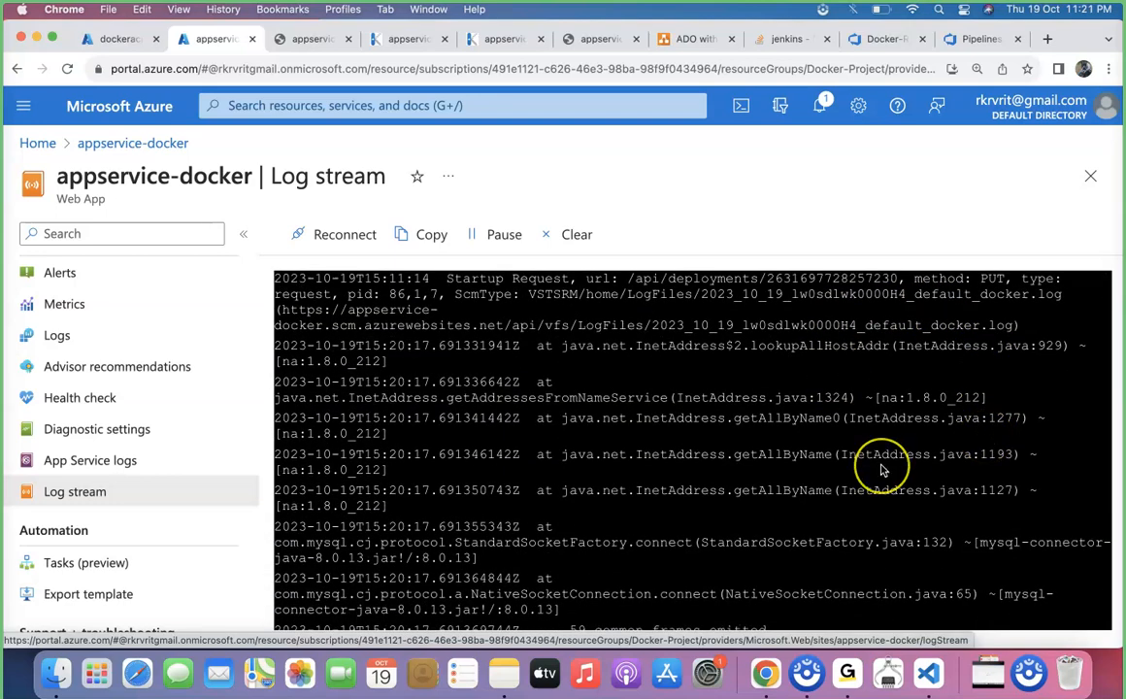
scroll(882, 469, "down", 1)
scroll(781, 470, "down", 1)
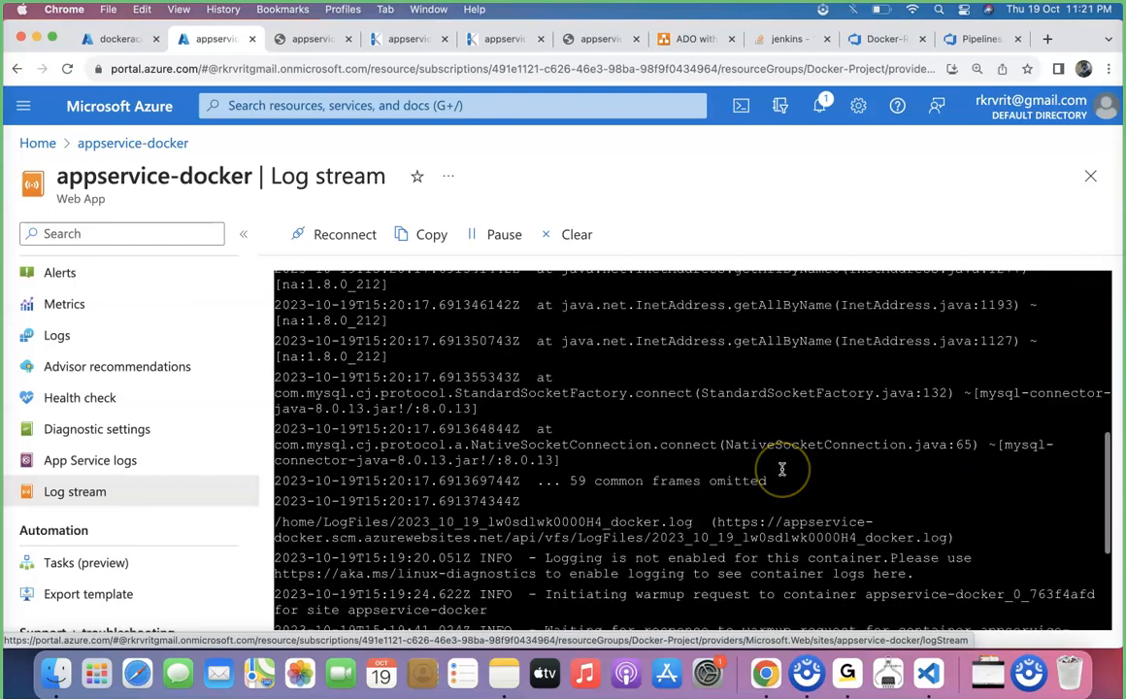
scroll(783, 471, "down", 2)
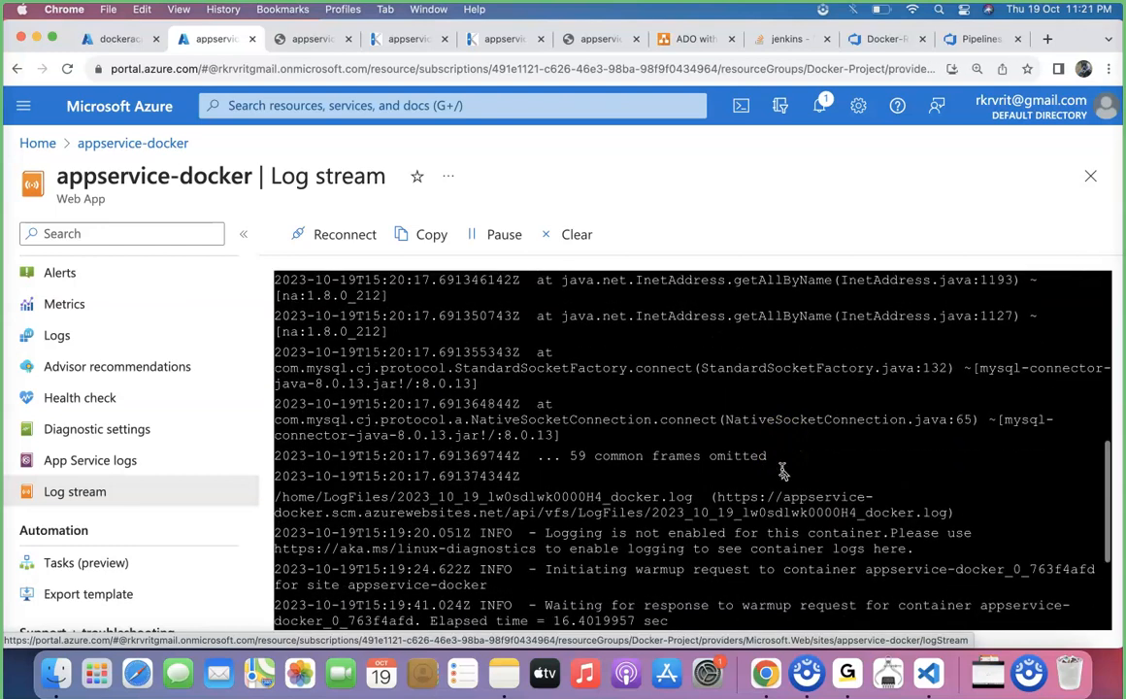
scroll(783, 471, "up", 2)
scroll(784, 471, "up", 2)
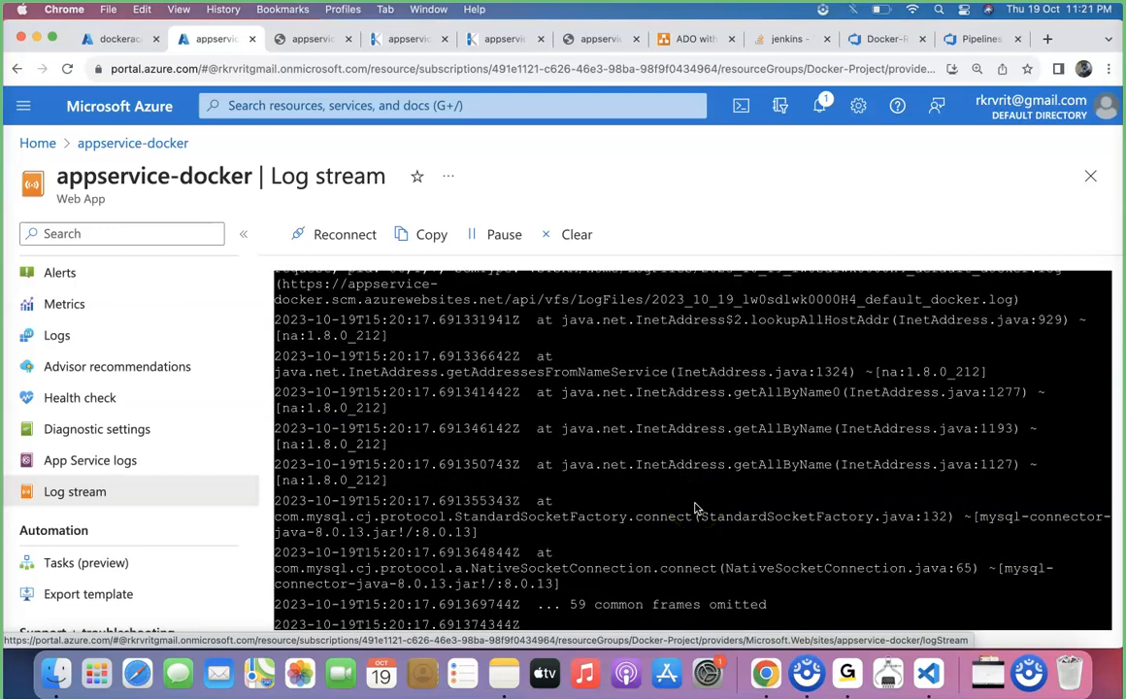
Switch to the ADO with Security & Automation_8pp.drawio diagram and review the link from the Southeastasia app service to the Eastasia MySQL database
left_click(692, 41)
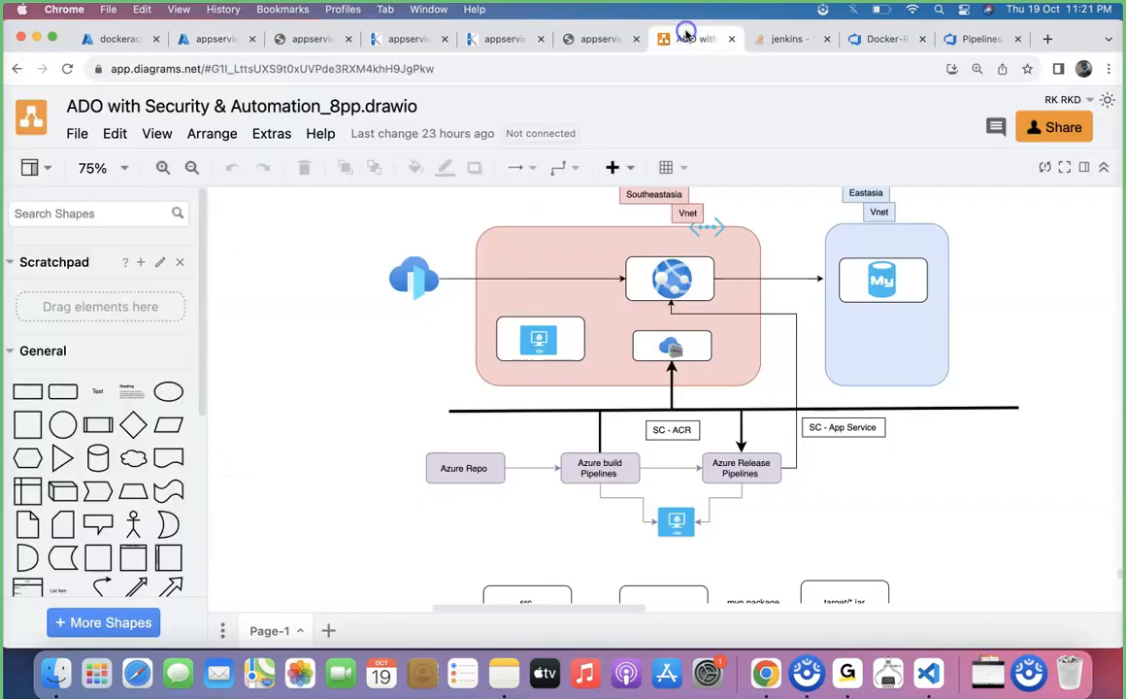
left_click(679, 277)
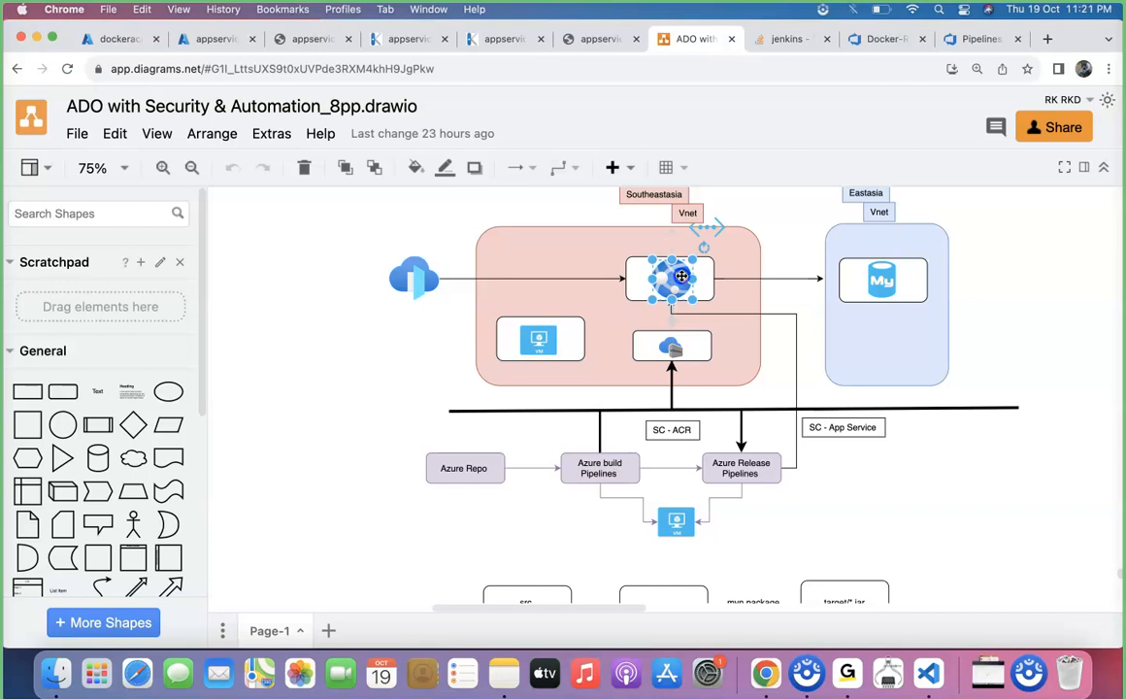
left_click_drag(681, 276, 871, 278)
left_click(871, 278)
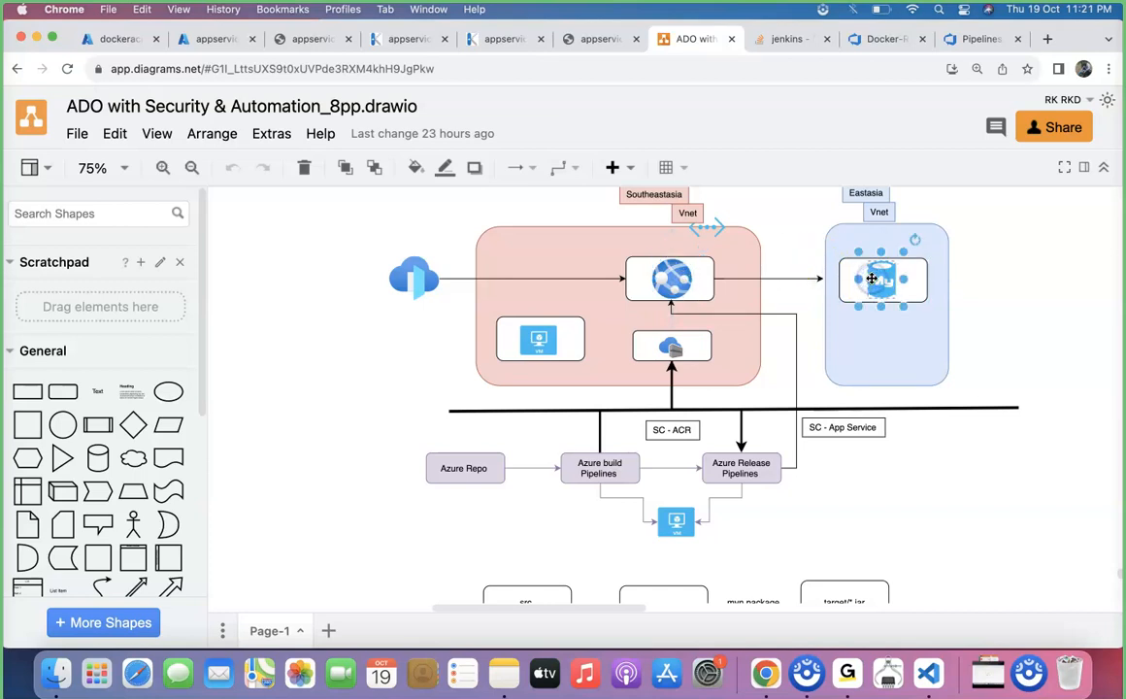
left_click(668, 276)
left_click(873, 280)
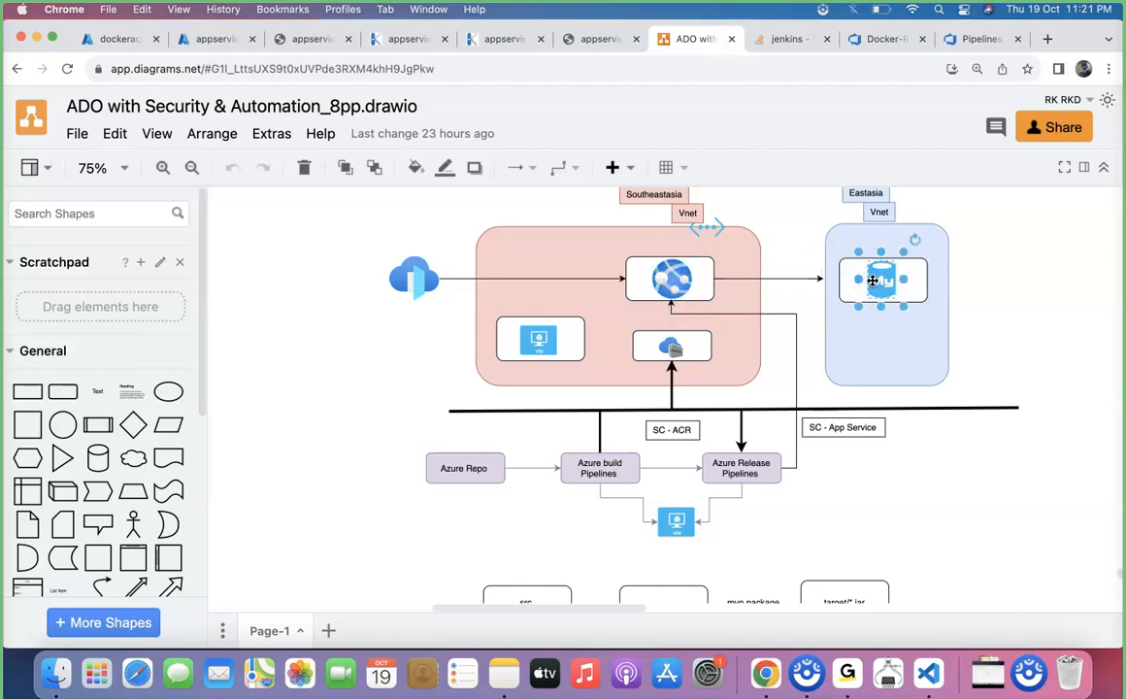